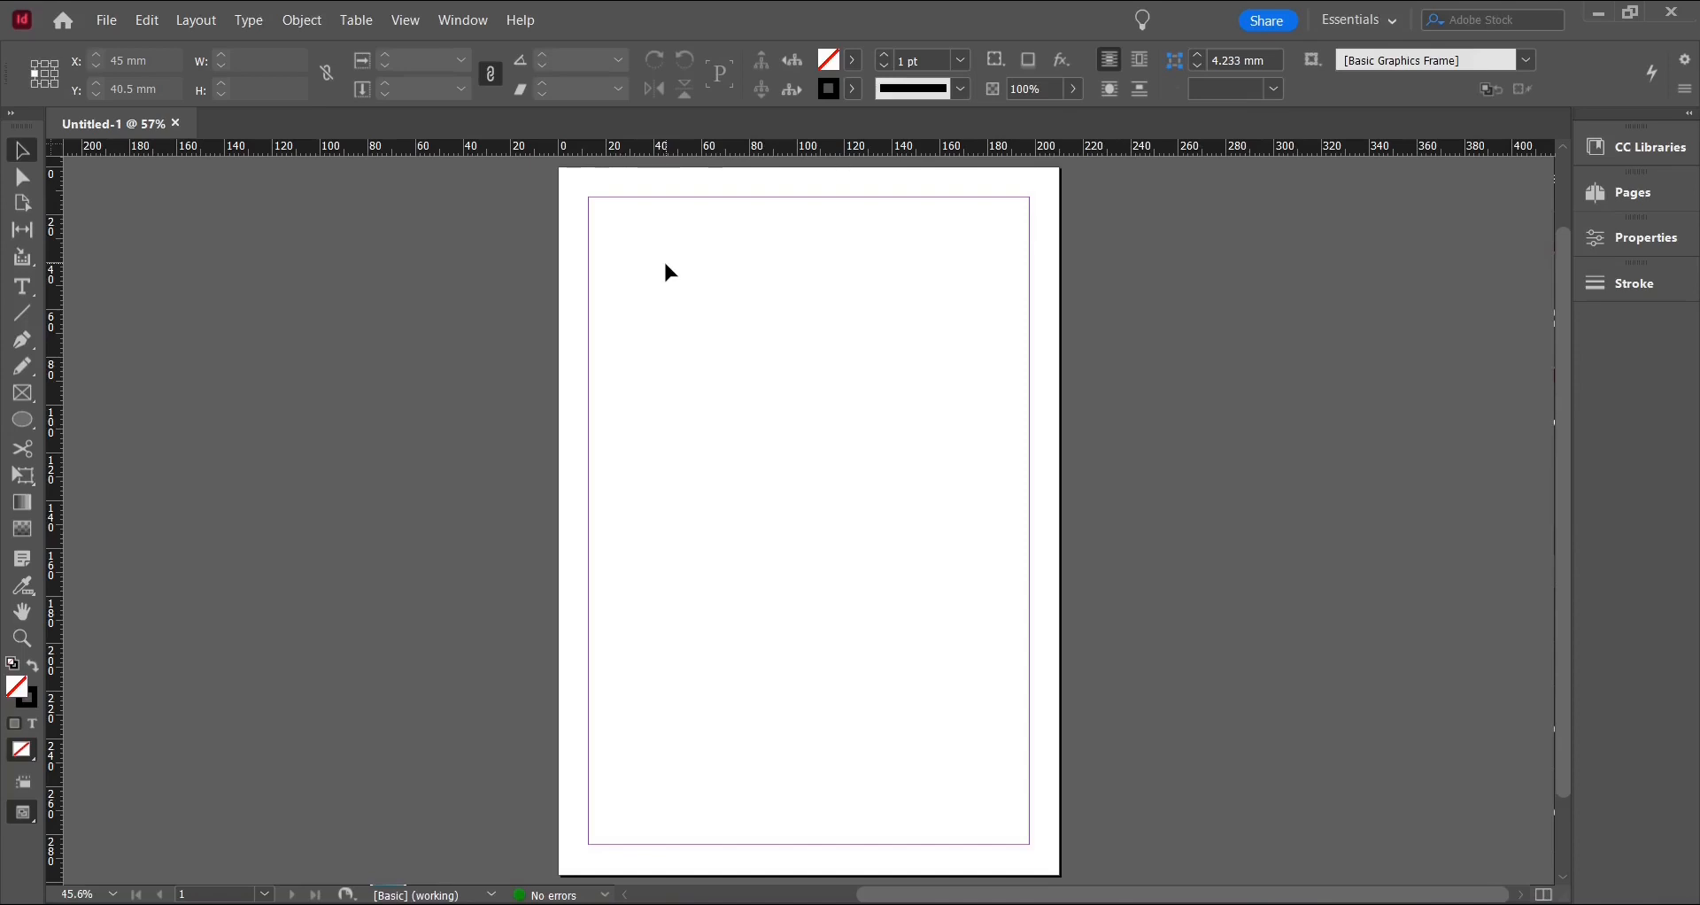
left_click(1241, 904)
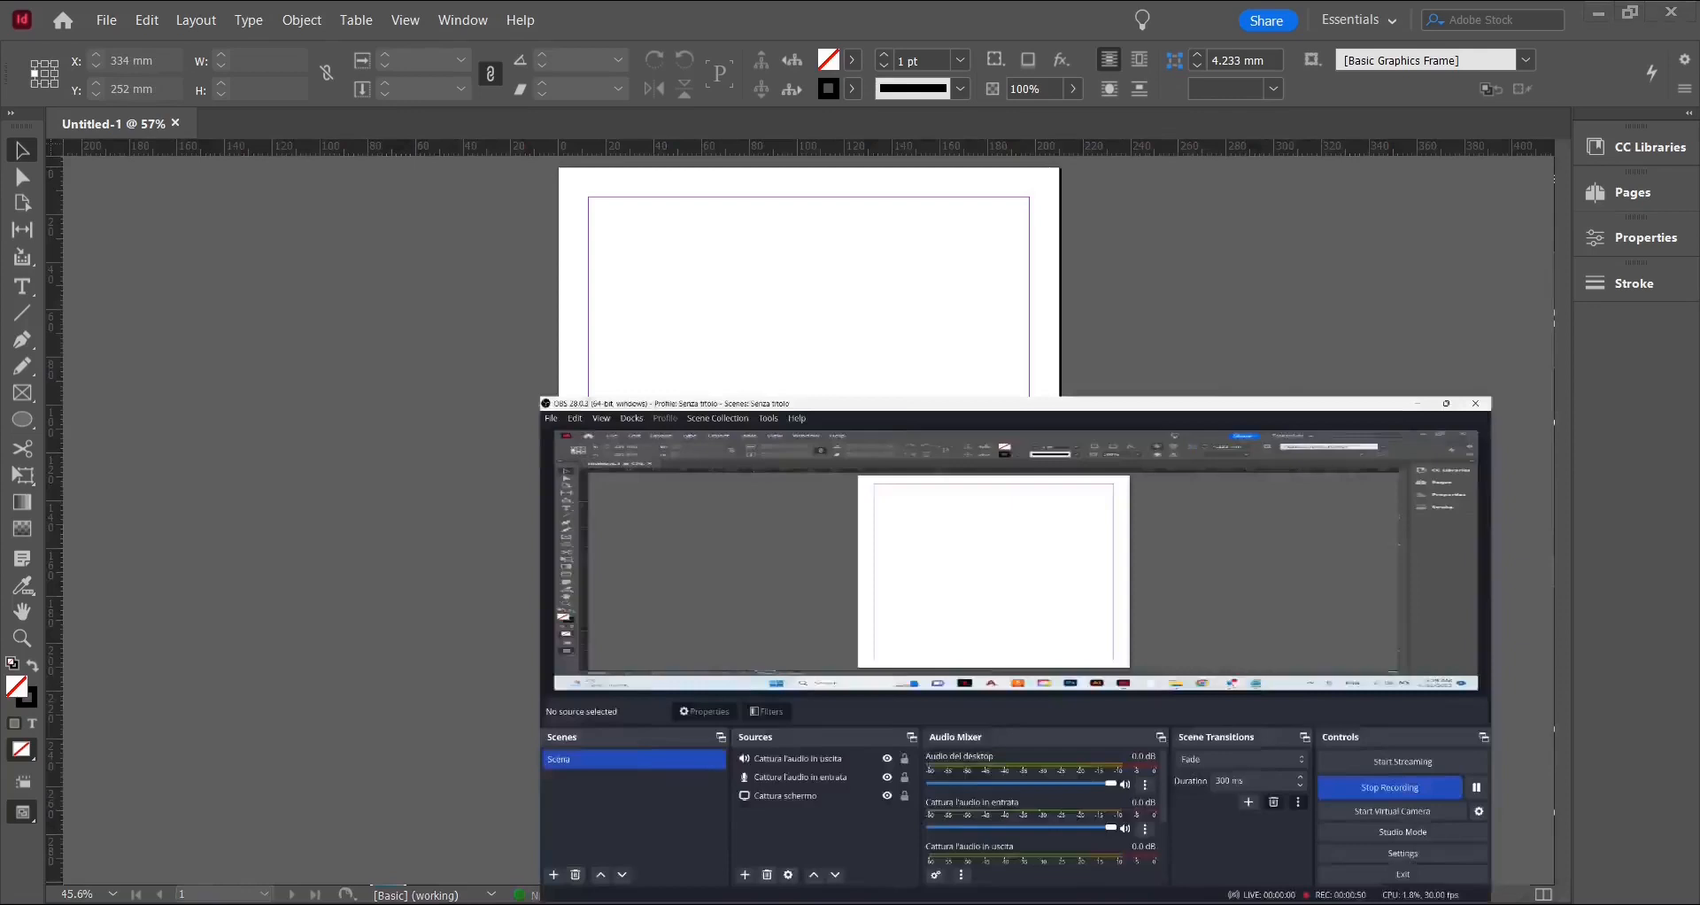
left_click(1574, 14)
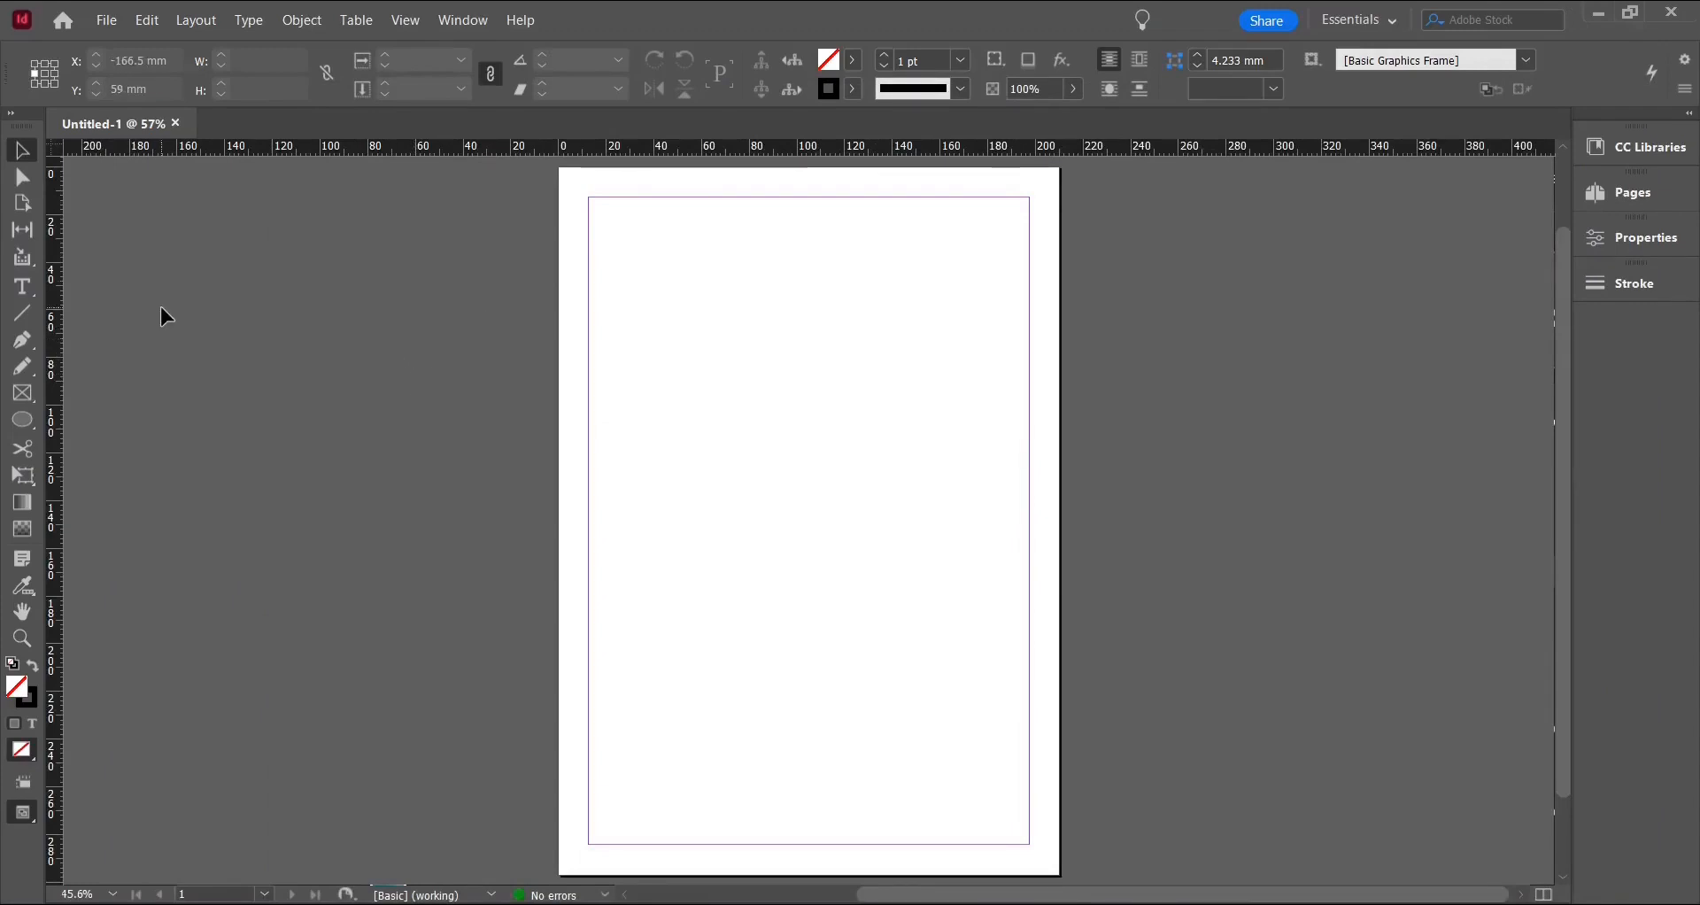
left_click(23, 419)
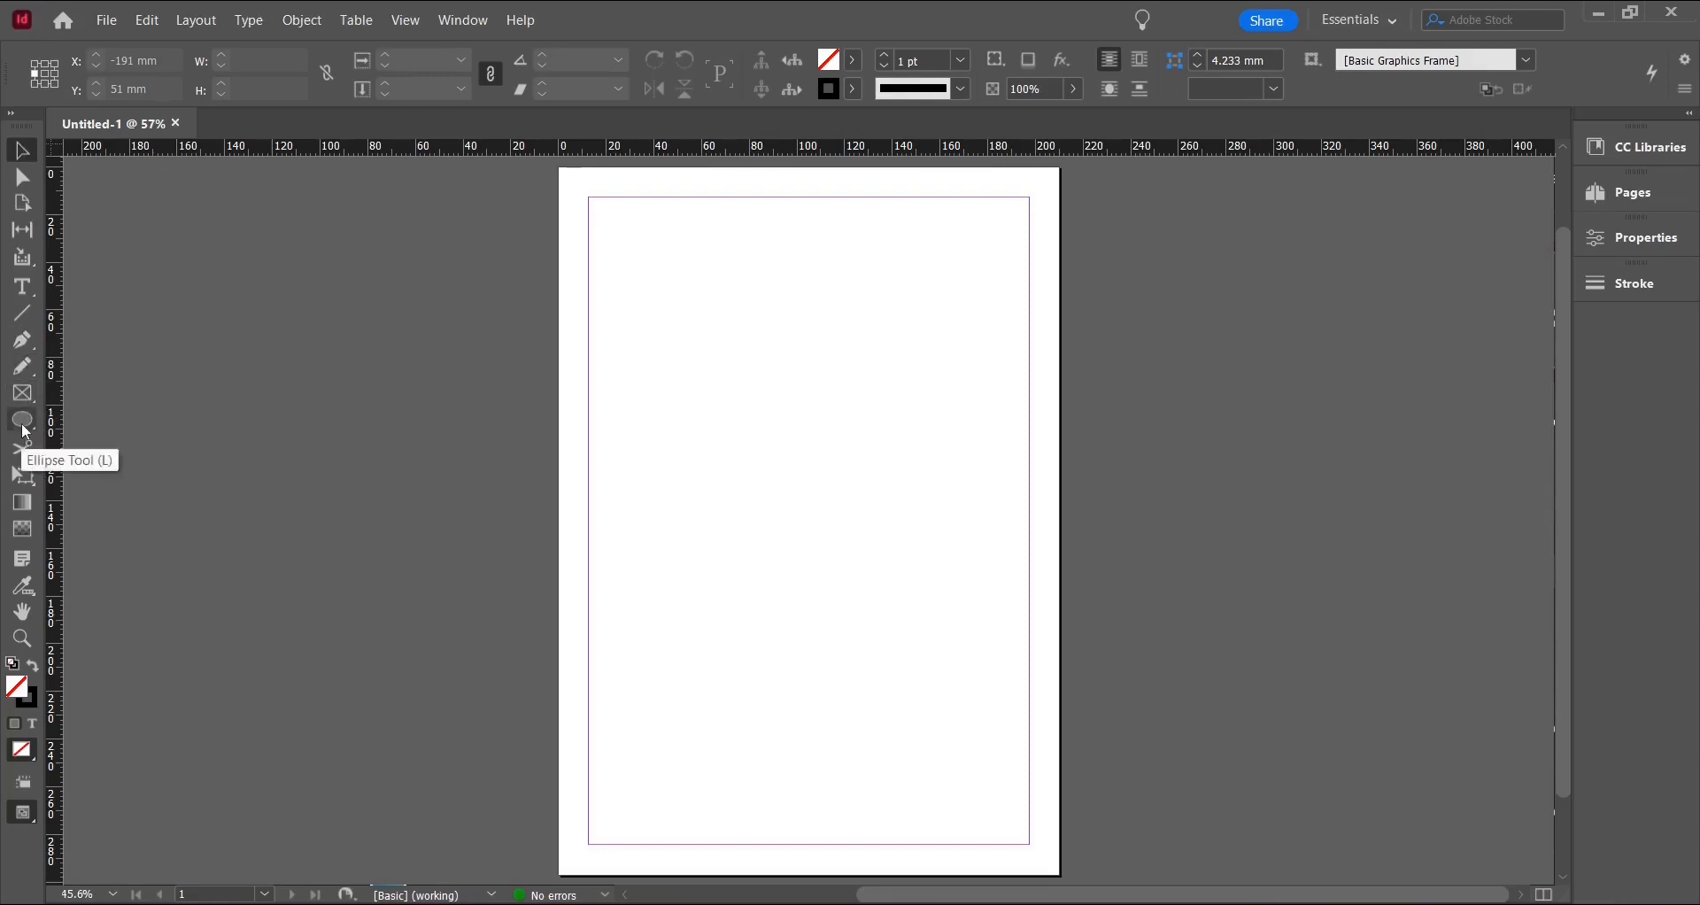
left_click(24, 425)
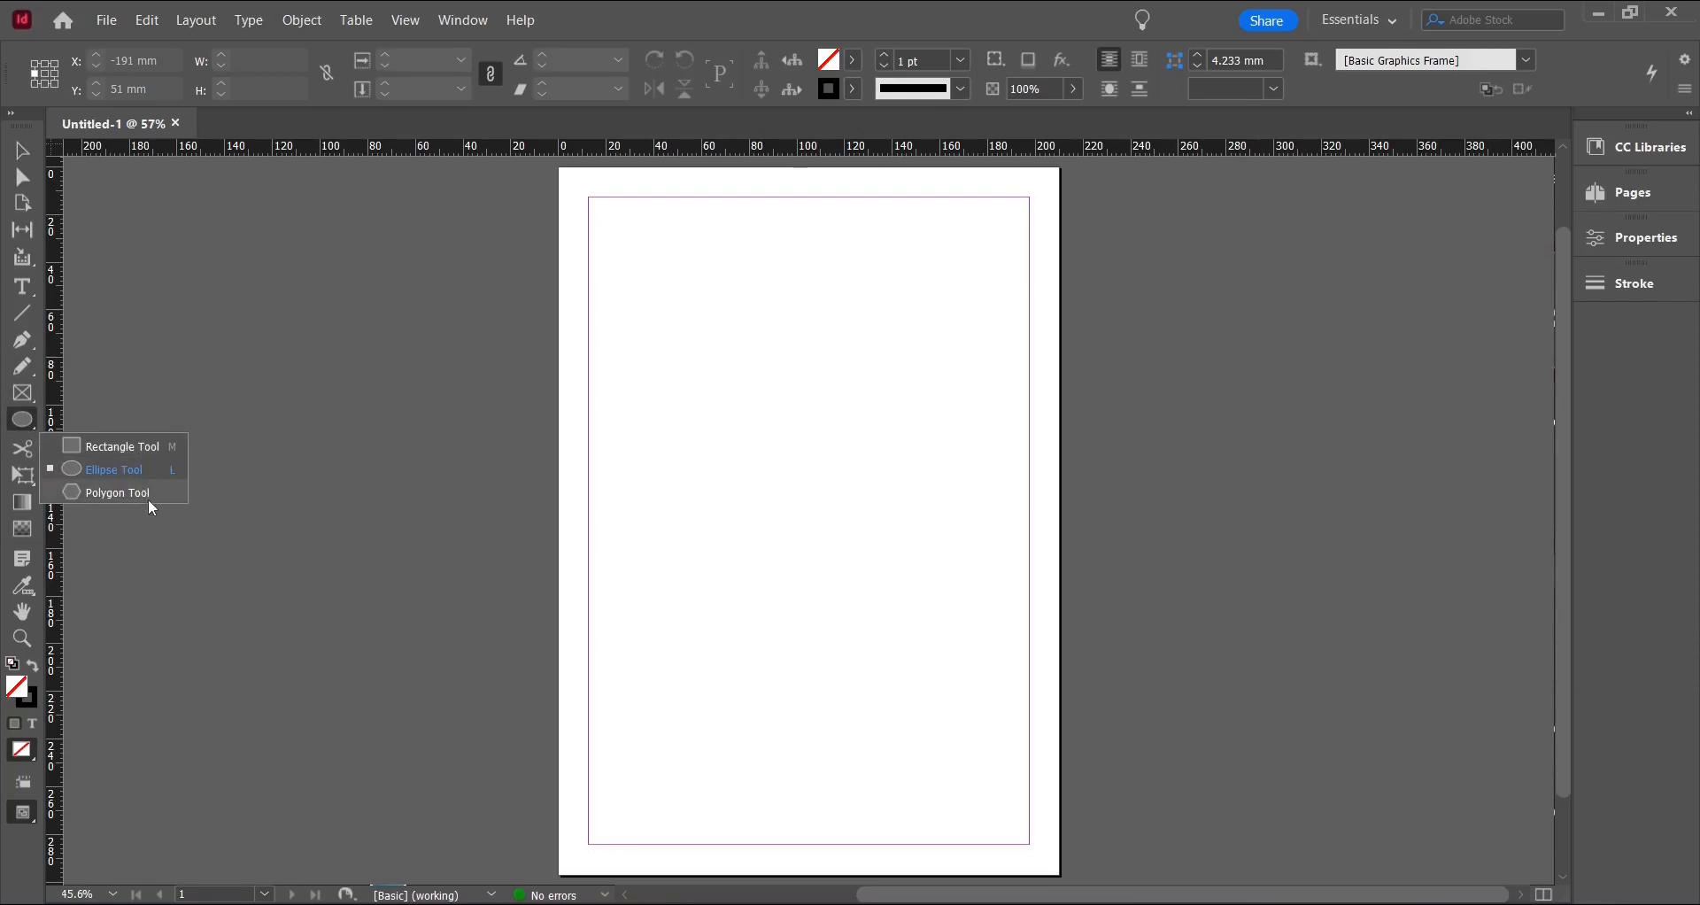
Draw a closed Pen tool shape about 145 mm wide and 93 mm high, combining straight segments with curved ones.
key("p")
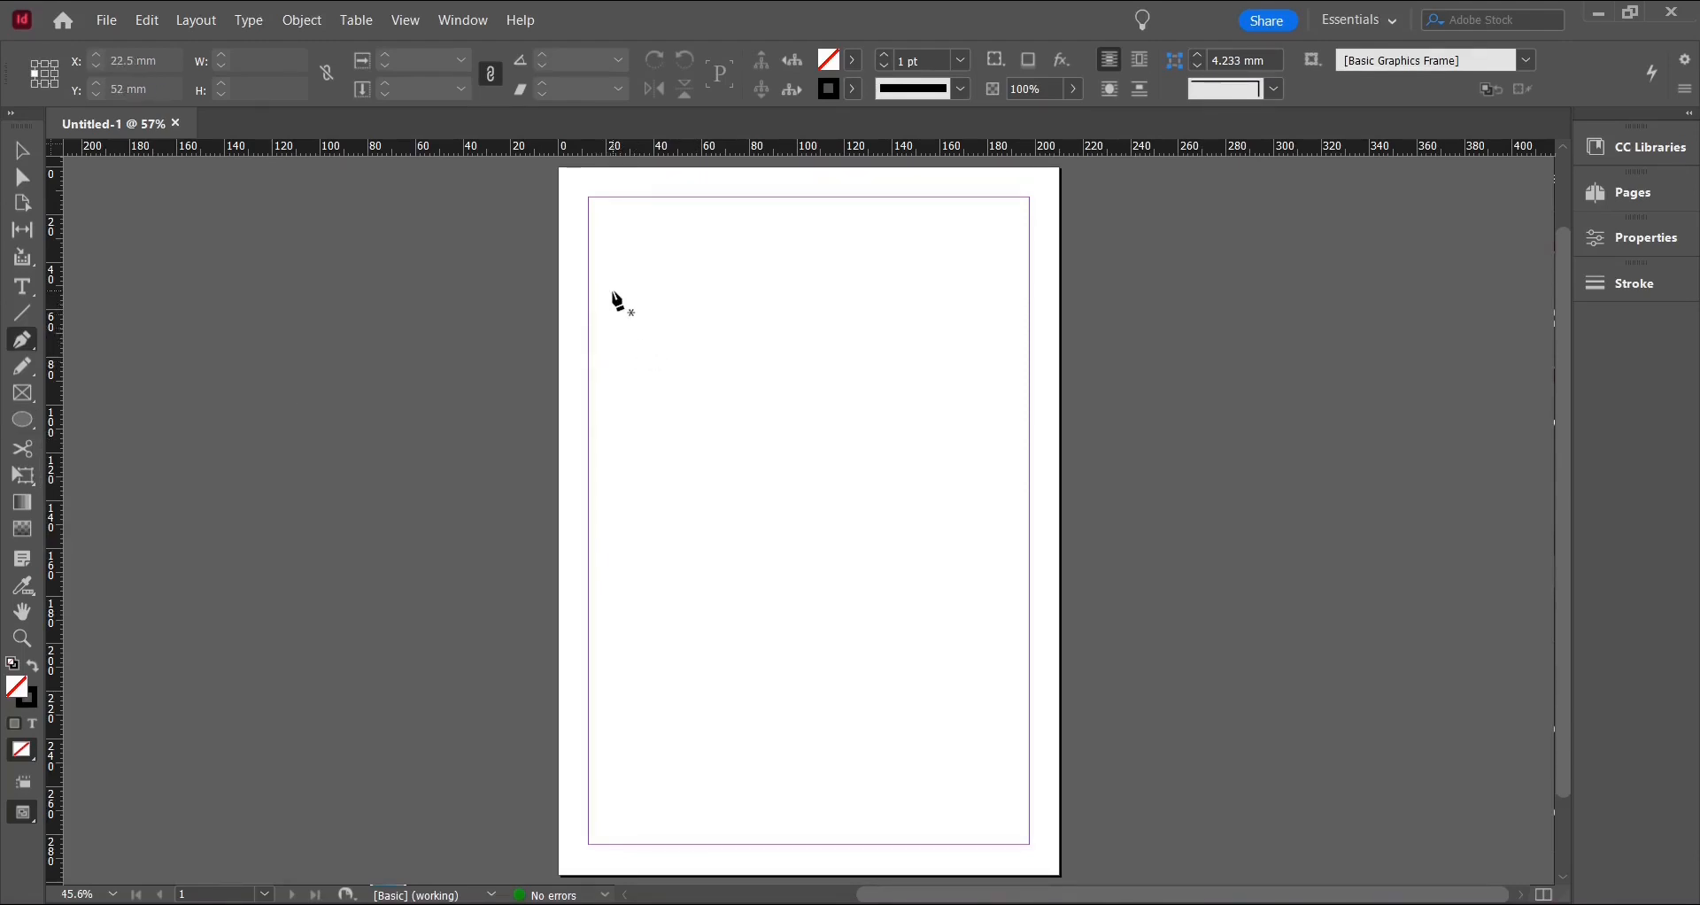
left_click(631, 334)
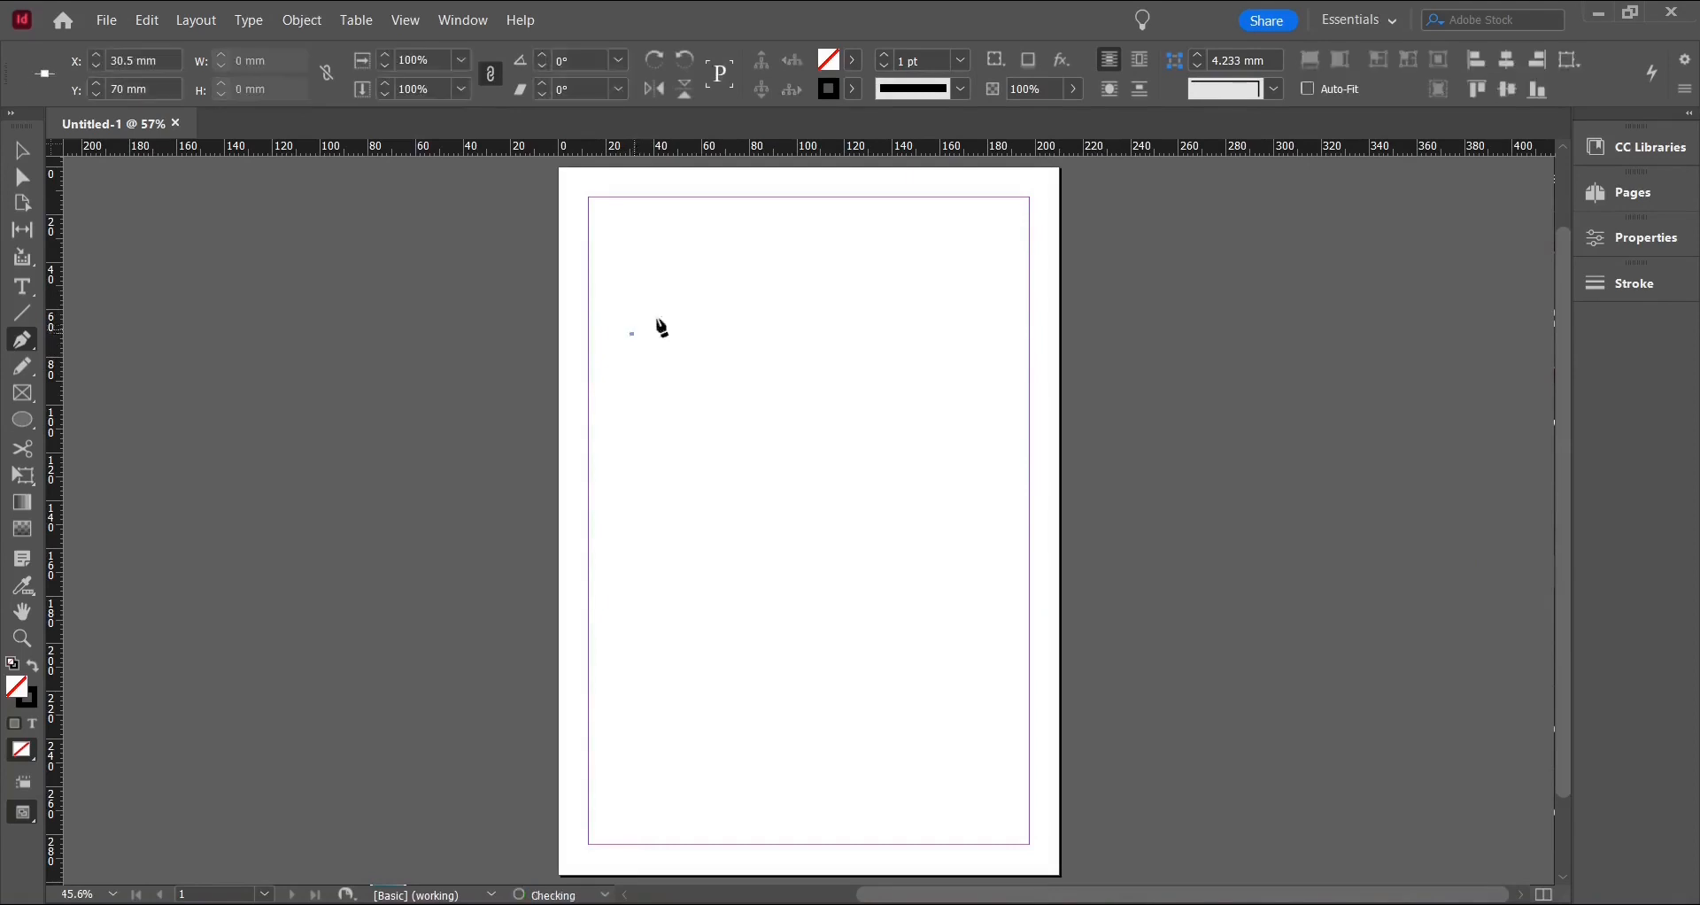
left_click(770, 266)
left_click(809, 345)
left_click(875, 350)
left_click(890, 422)
left_click(883, 468)
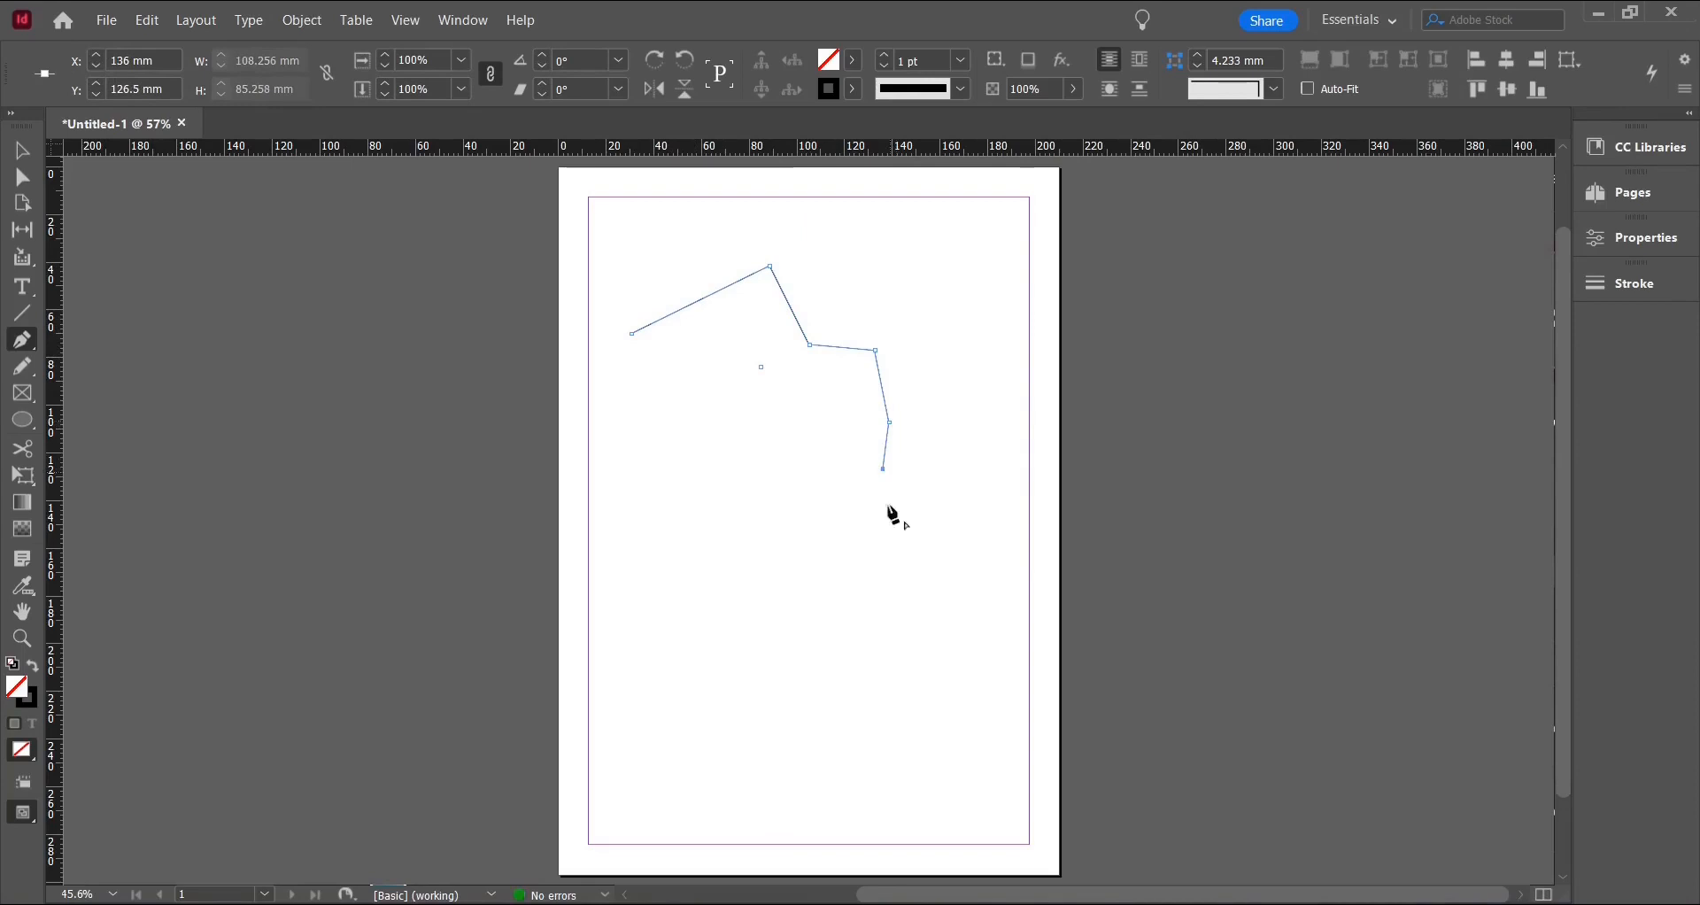
left_click_drag(752, 468, 567, 408)
left_click_drag(547, 348, 558, 312)
left_click(633, 333)
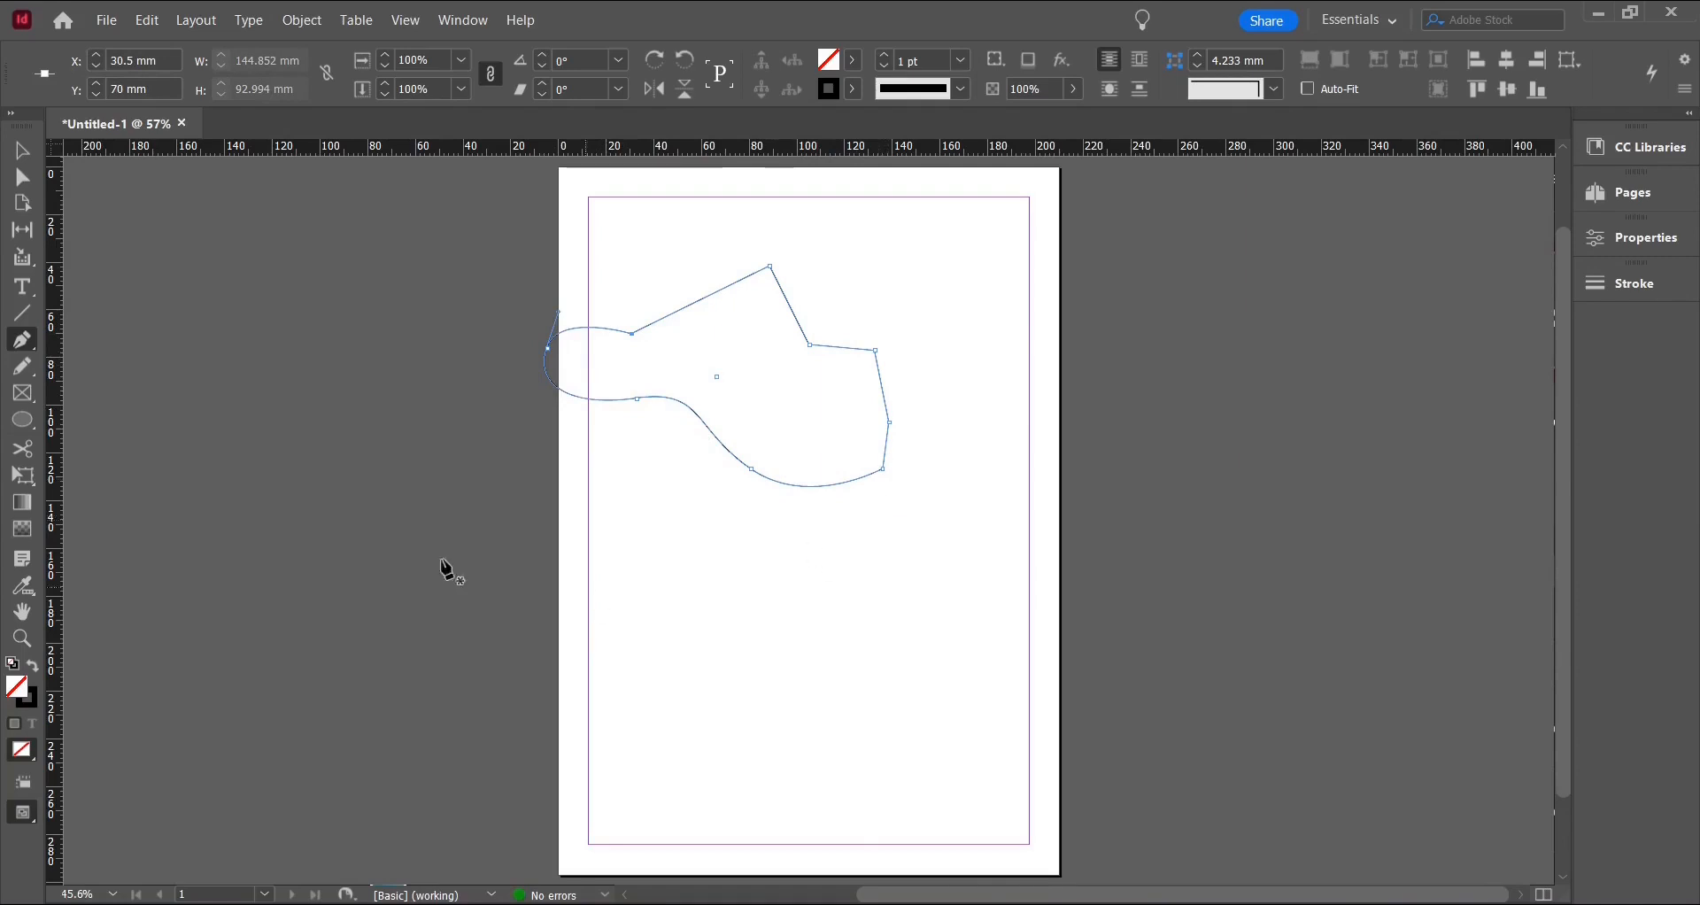
Move the closed shape up and to the right so it sits within the upper page margins.
key("v")
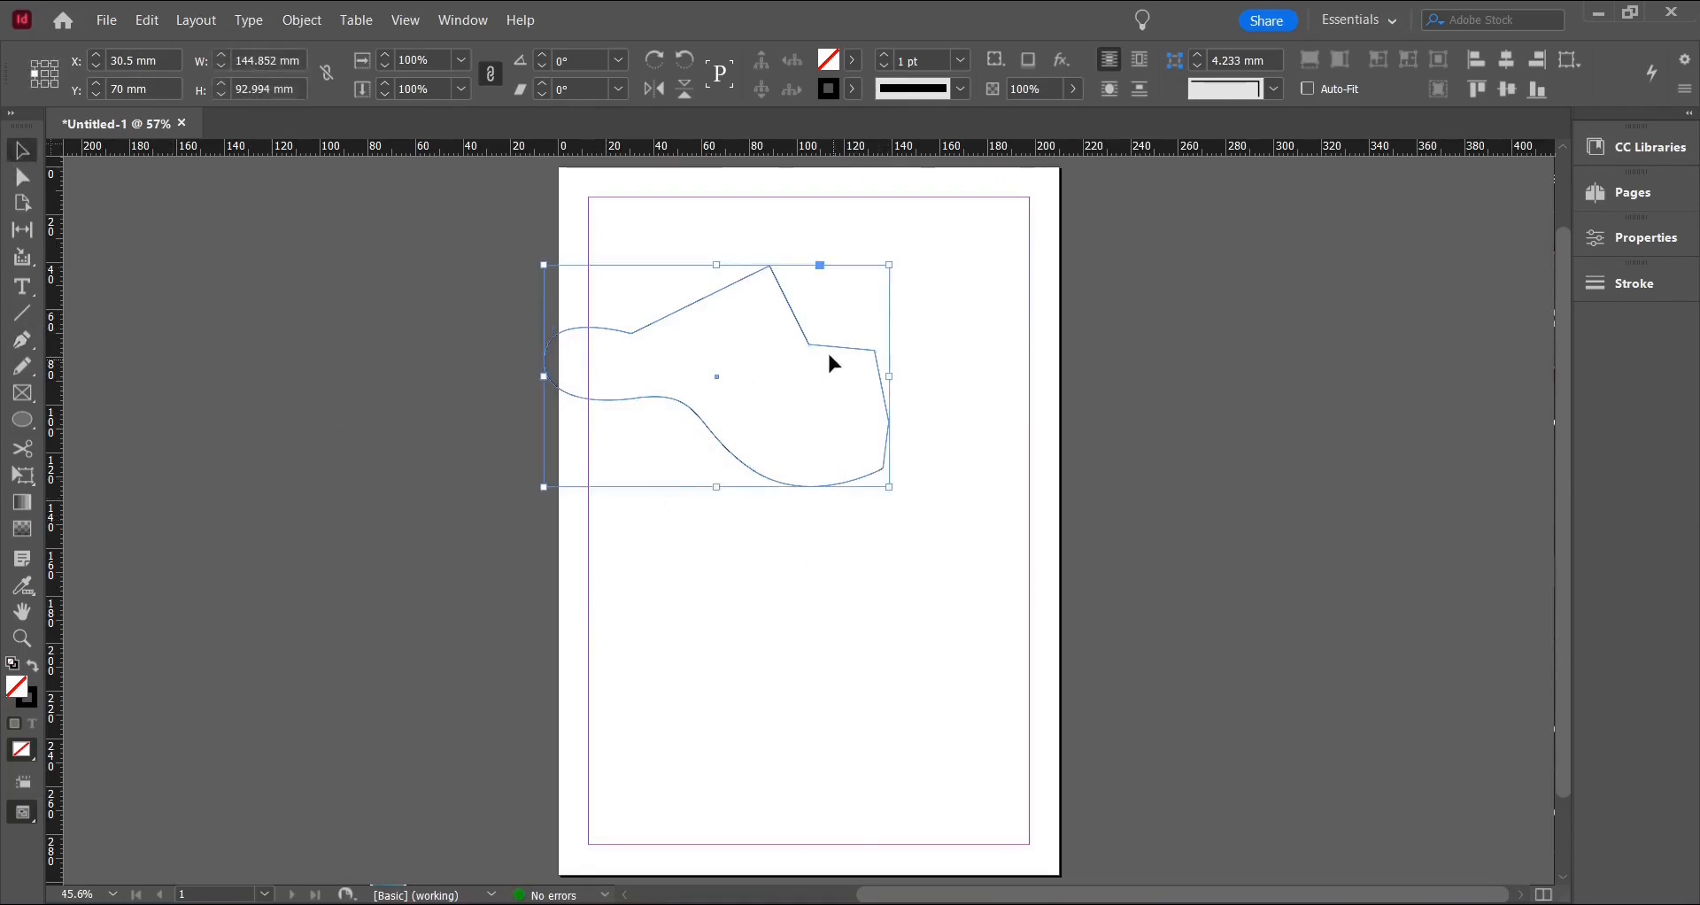
left_click(713, 373)
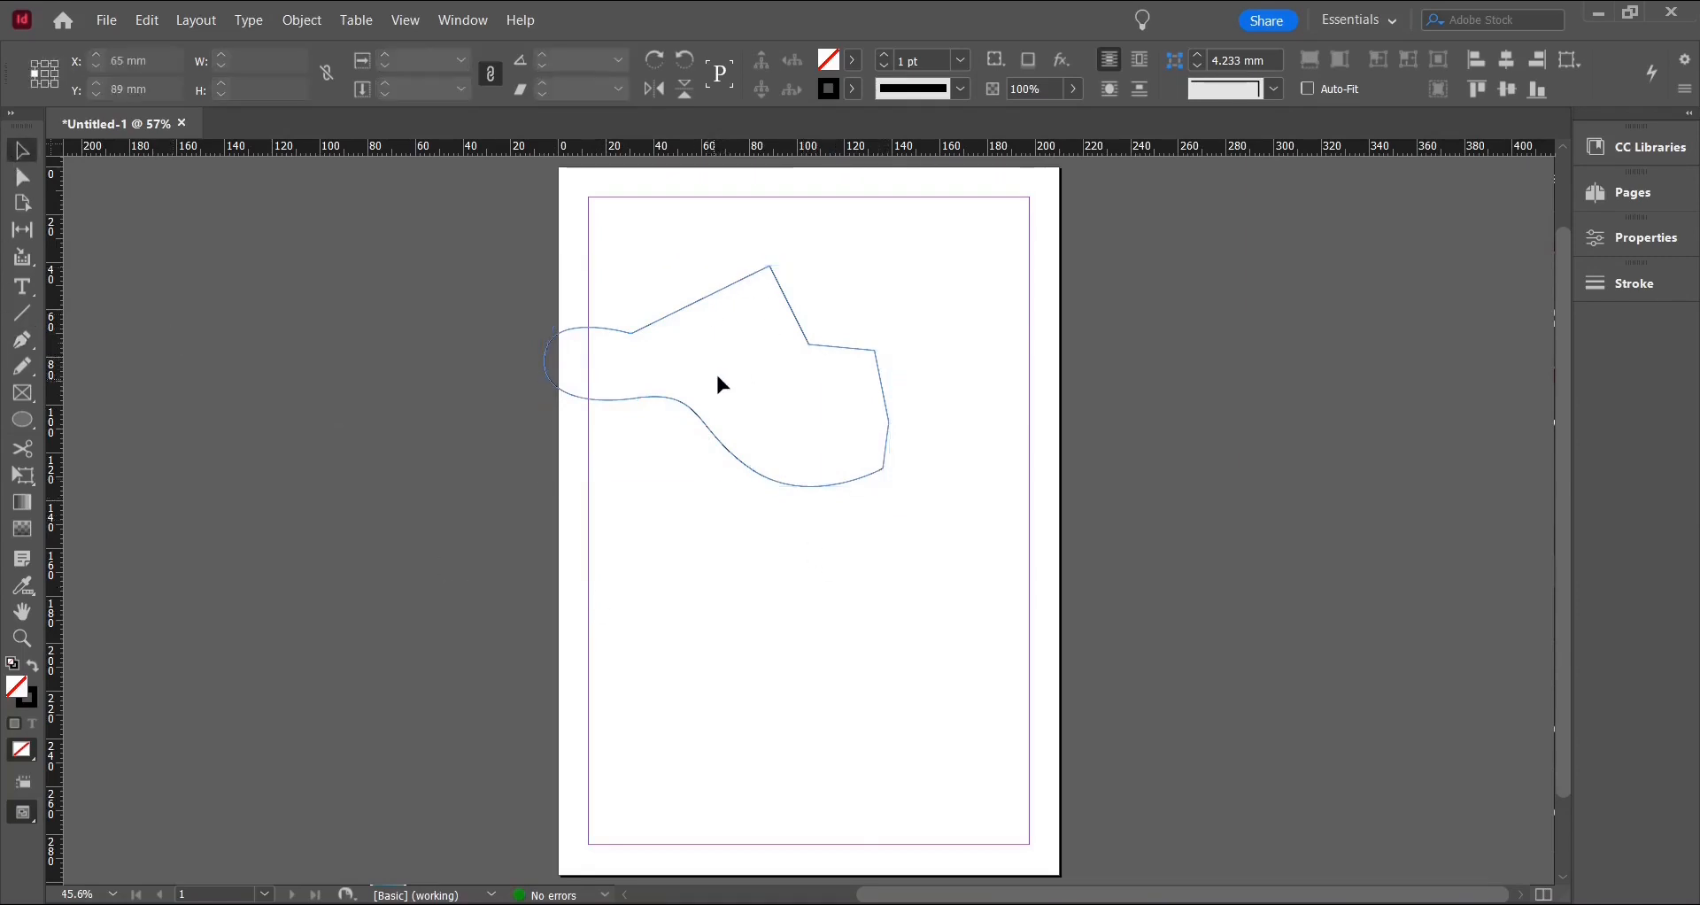
left_click(702, 416)
left_click_drag(717, 384, 792, 351)
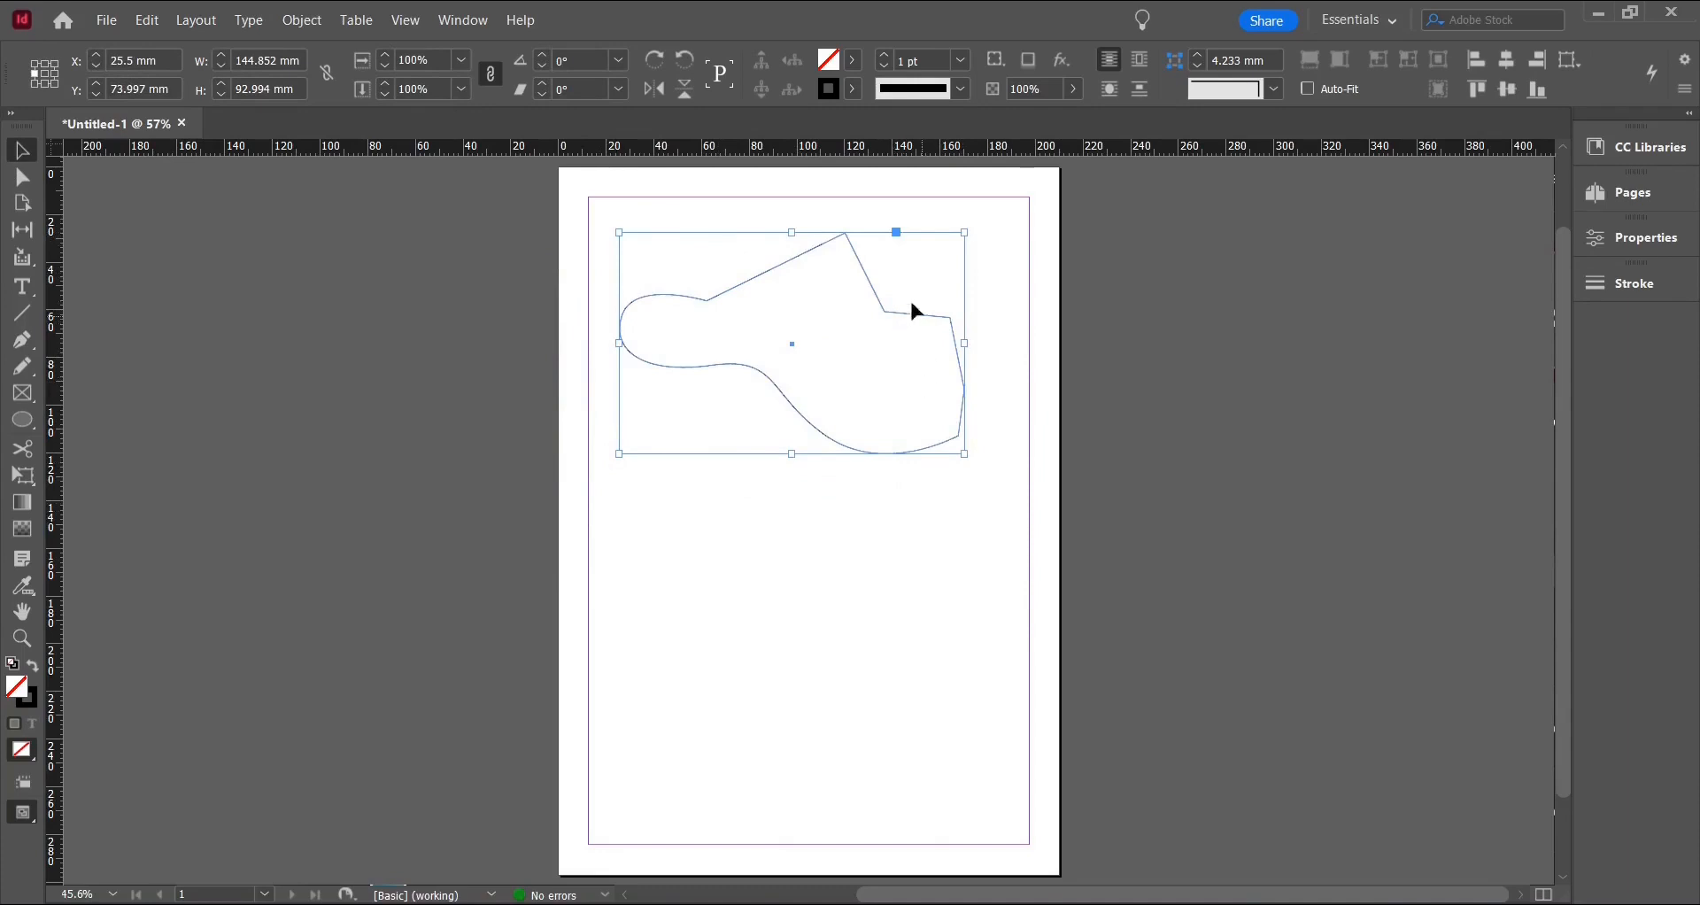
Fill the shape with green C=75 M=5 Y=100 K=0 and colour its stroke red C=15 M=100 Y=100 K=0.
left_click(852, 59)
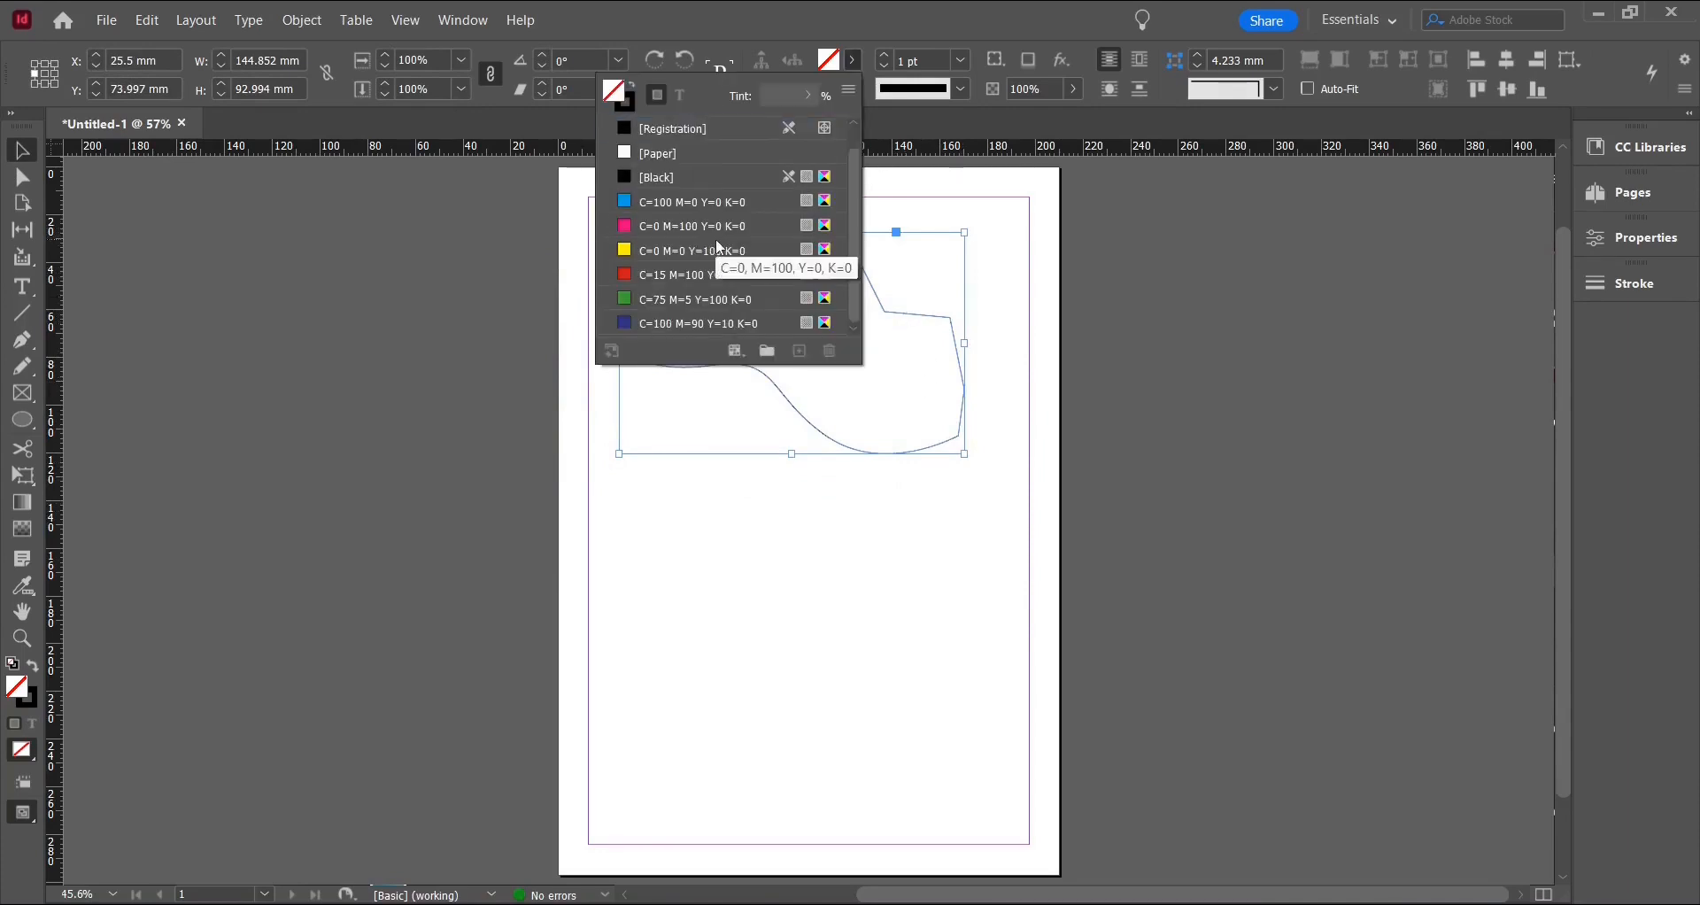
left_click(700, 323)
left_click(854, 89)
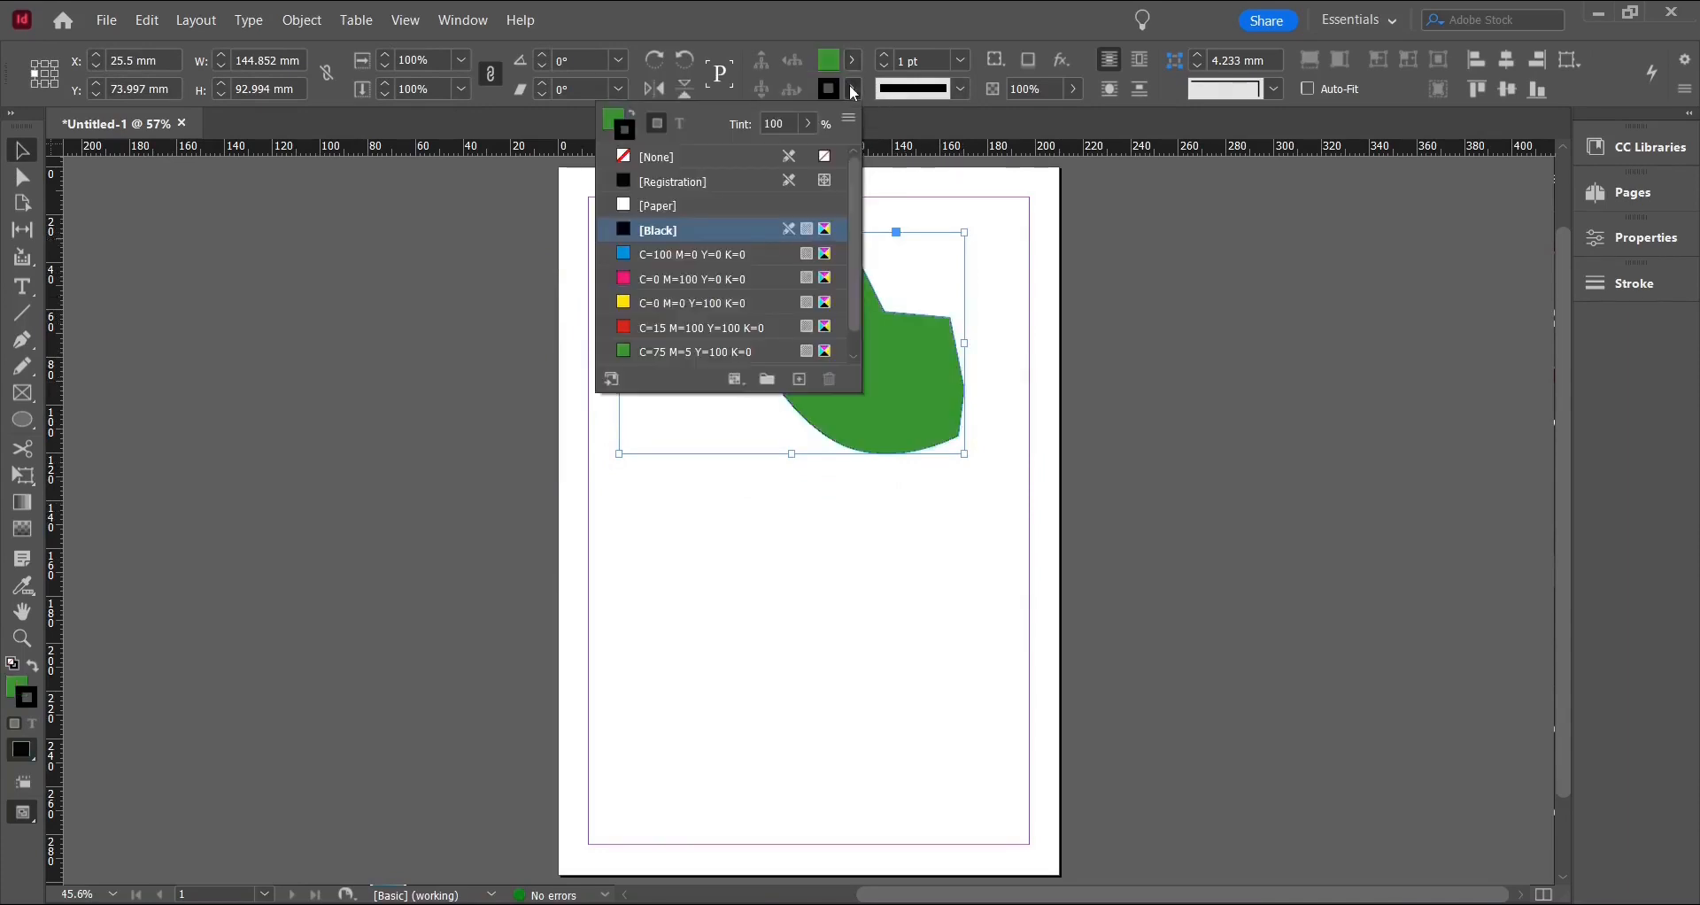
left_click(724, 339)
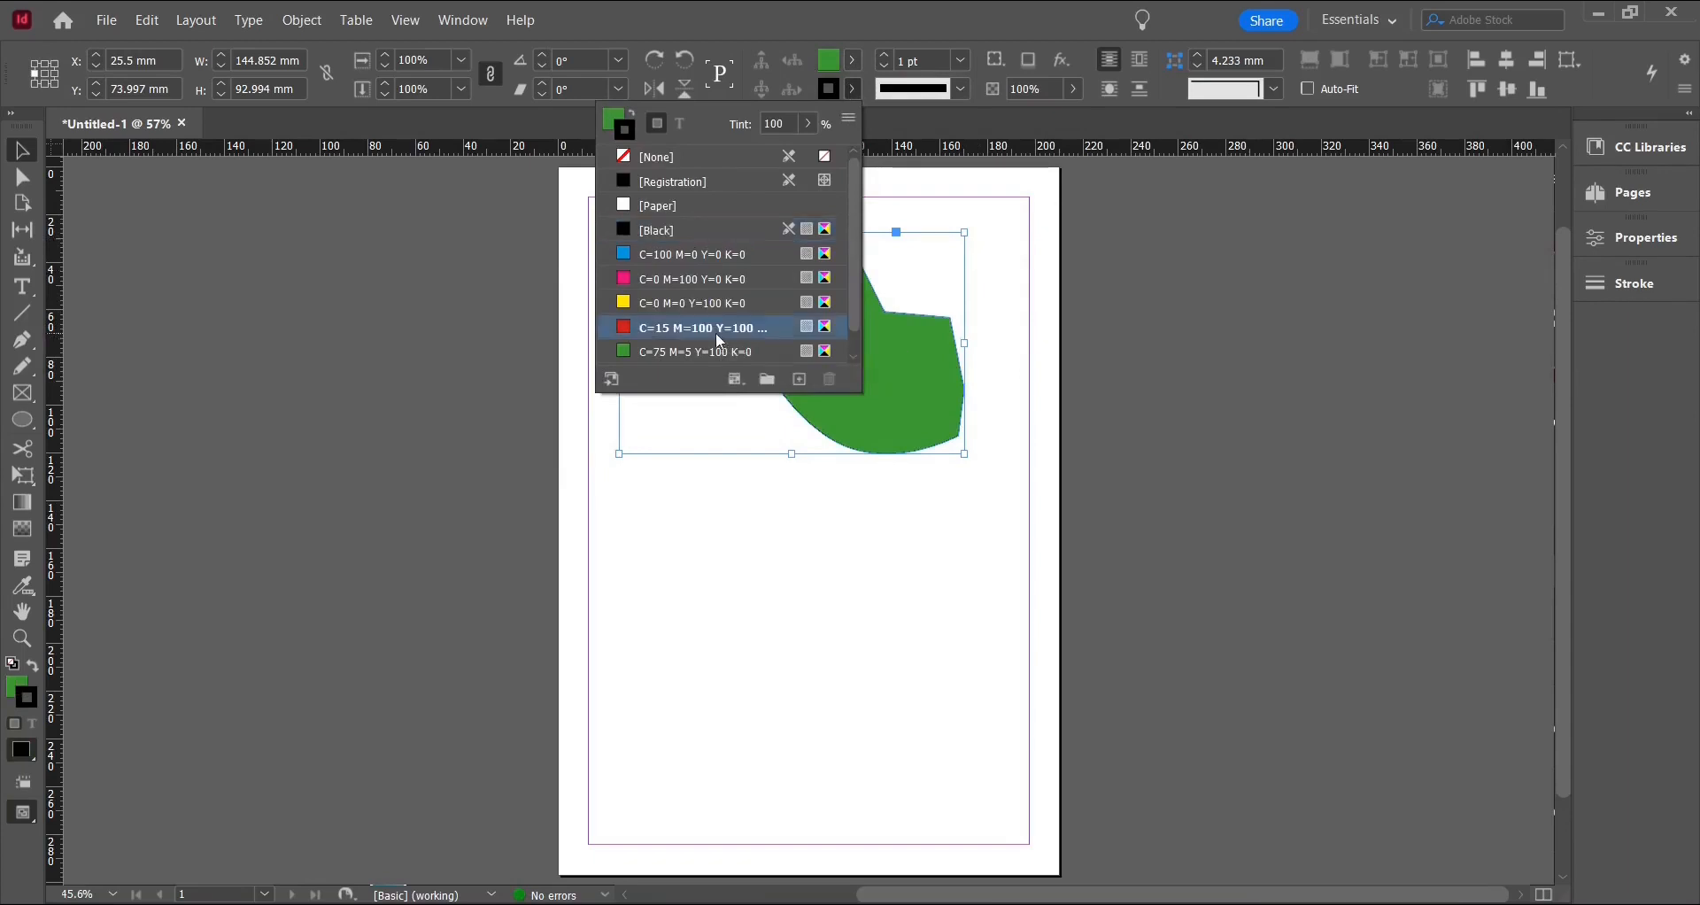
Set the green shape's stroke weight to 4 pt and nudge the shape slightly up and to the right.
left_click(886, 55)
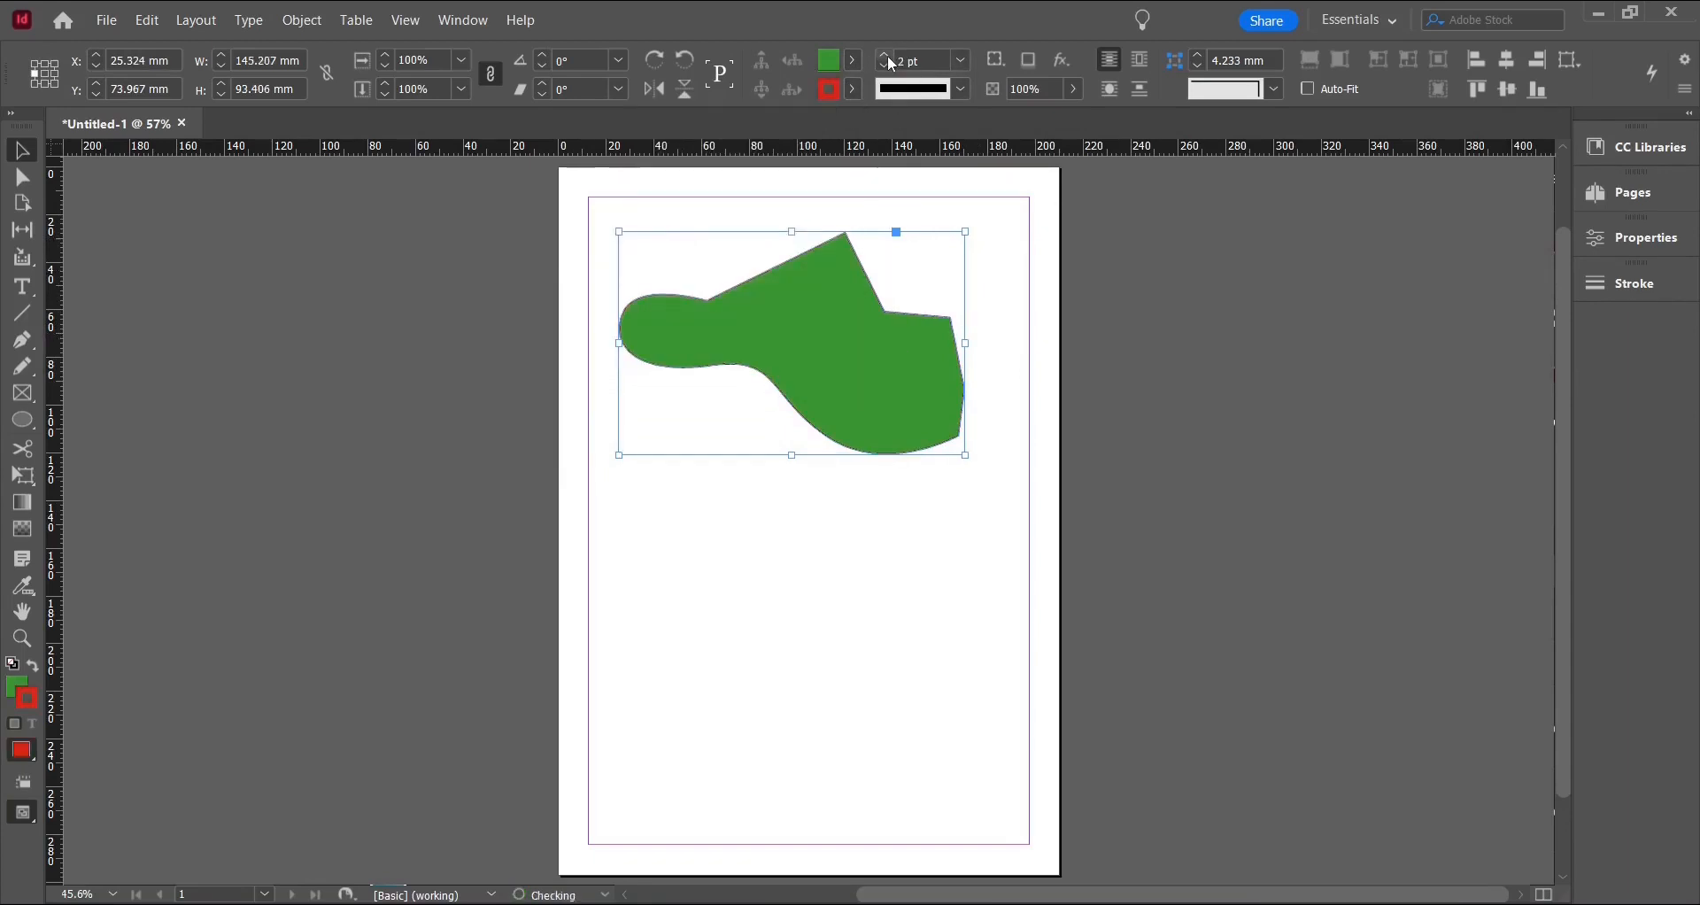
left_click(885, 55)
left_click(885, 55)
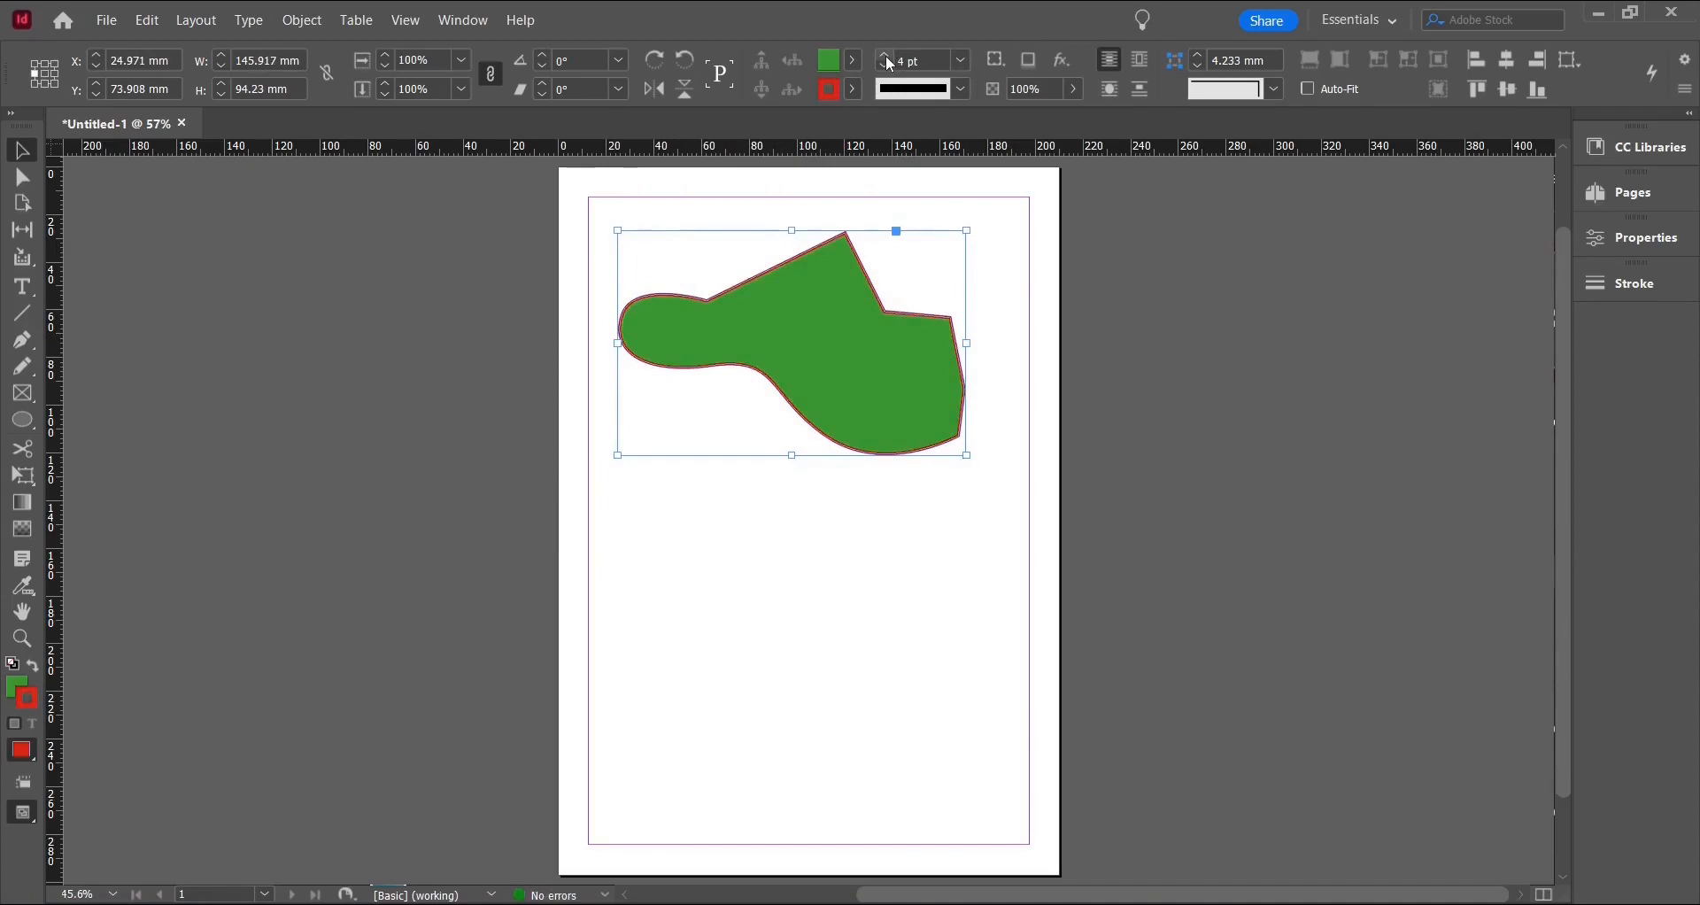
left_click(875, 588)
left_click_drag(861, 396, 867, 390)
left_click(504, 453)
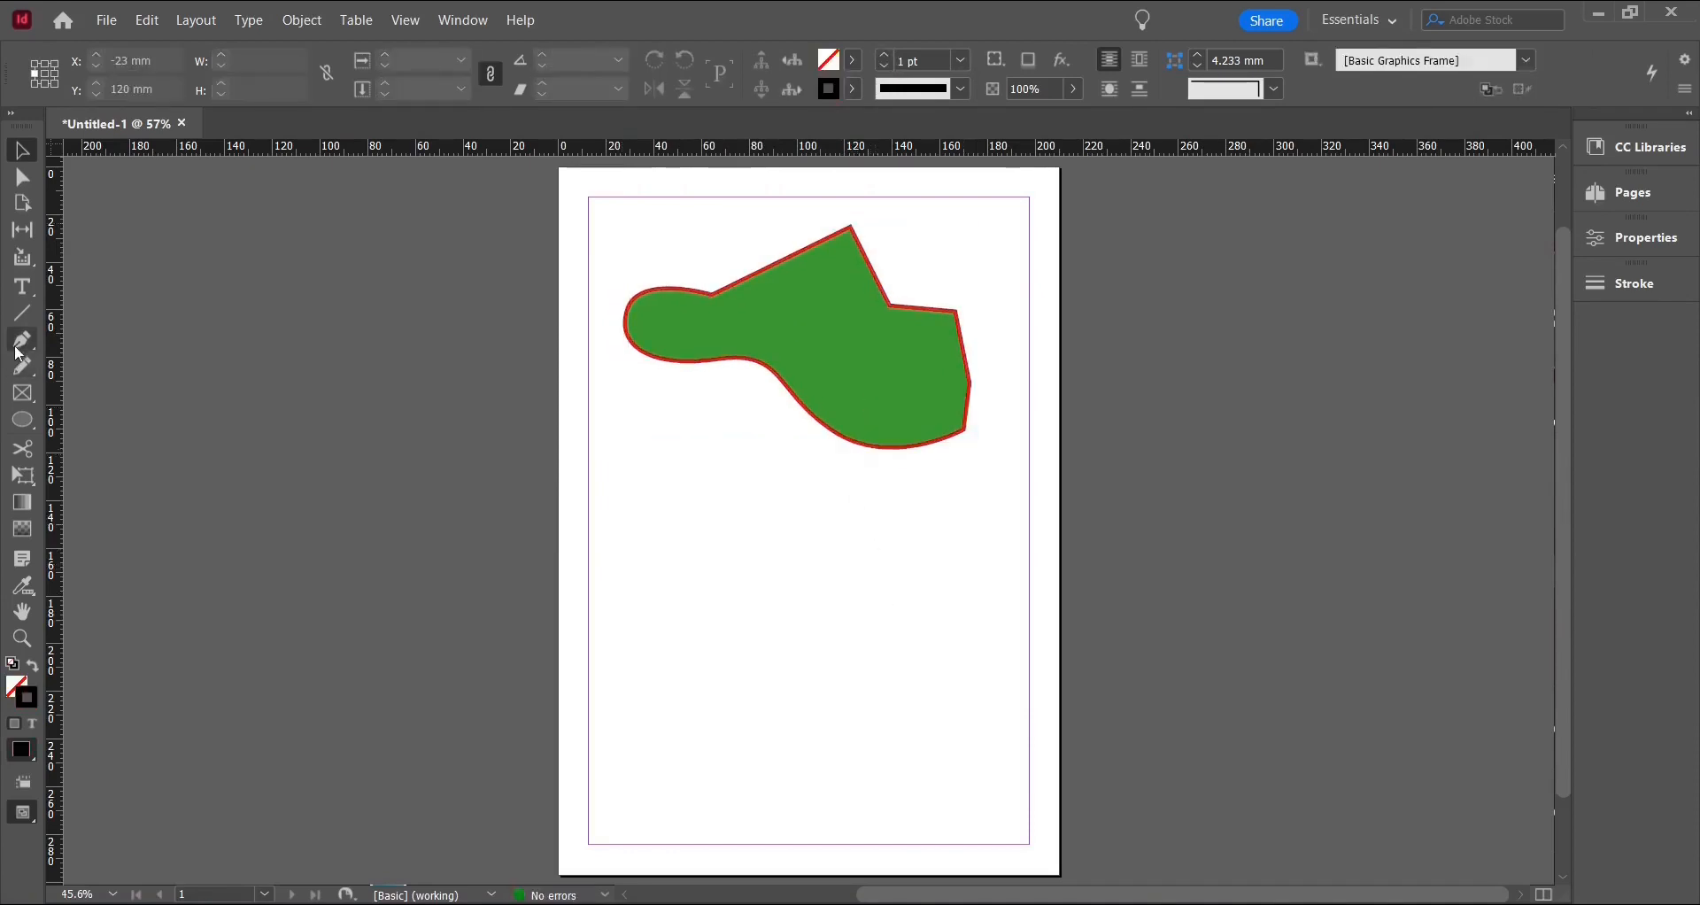
Draw a wavy freehand outline with the Pencil tool below the green shape and delete it.
left_click(20, 364)
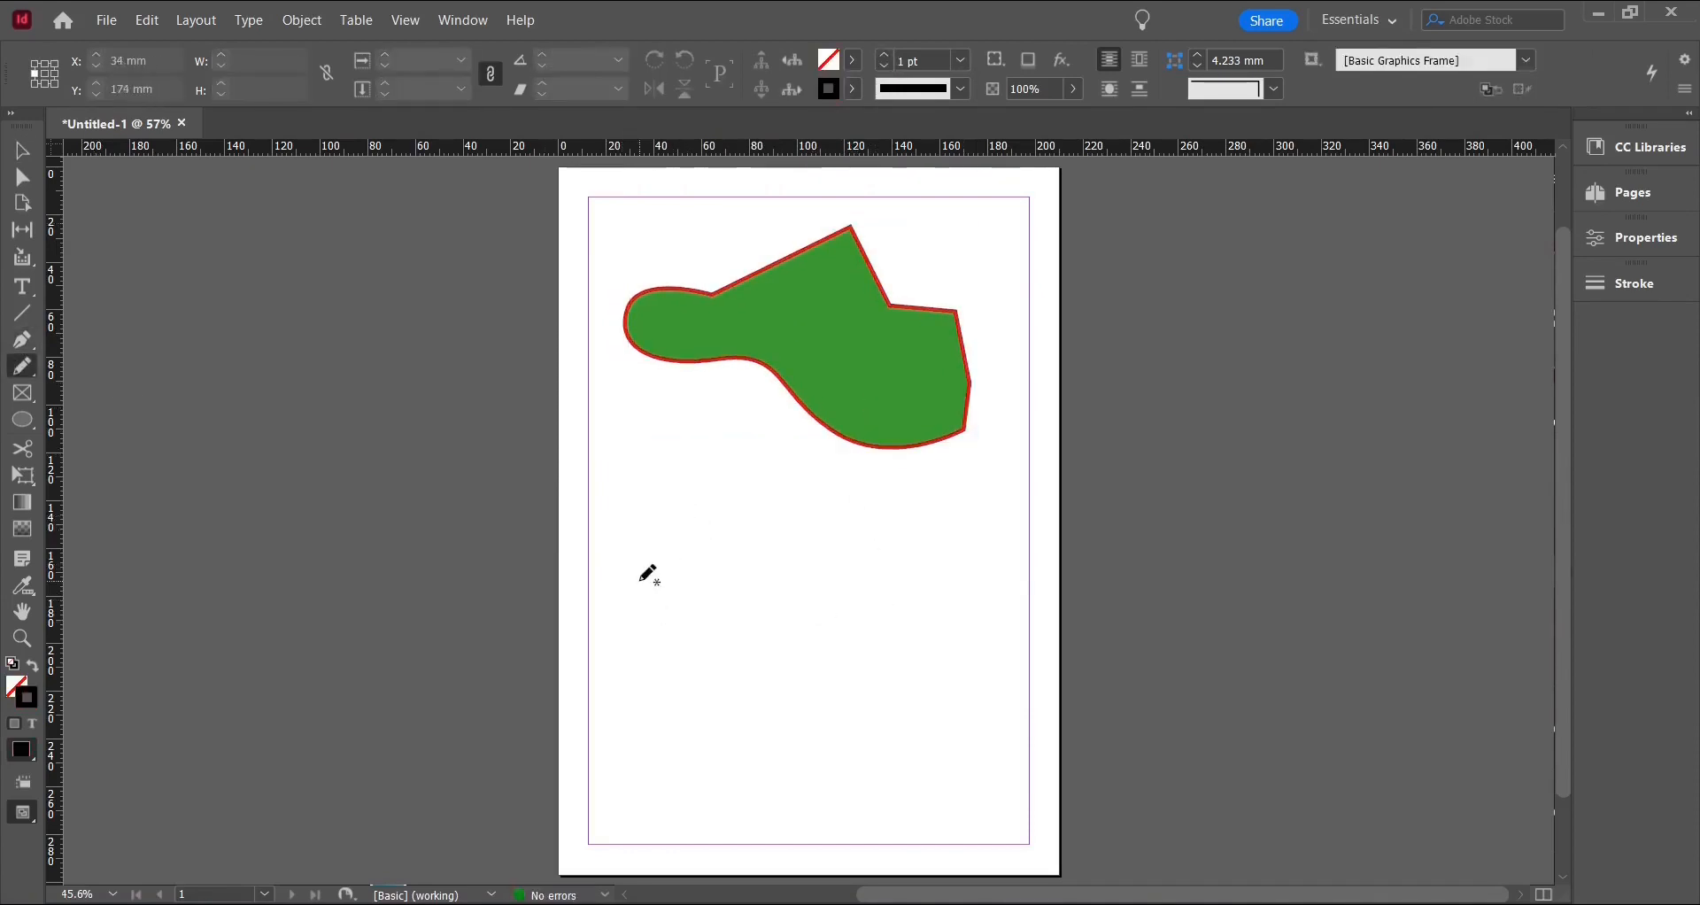
mouse_move(641, 589)
left_mouse_down()
mouse_move(690, 543)
mouse_move(759, 555)
mouse_move(791, 581)
mouse_move(851, 577)
mouse_move(1019, 484)
mouse_move(1070, 541)
mouse_move(1059, 625)
mouse_move(1089, 698)
mouse_move(1031, 745)
mouse_move(953, 657)
mouse_move(937, 727)
mouse_move(817, 728)
mouse_move(738, 637)
mouse_move(681, 658)
mouse_move(645, 624)
mouse_move(642, 587)
left_mouse_up()
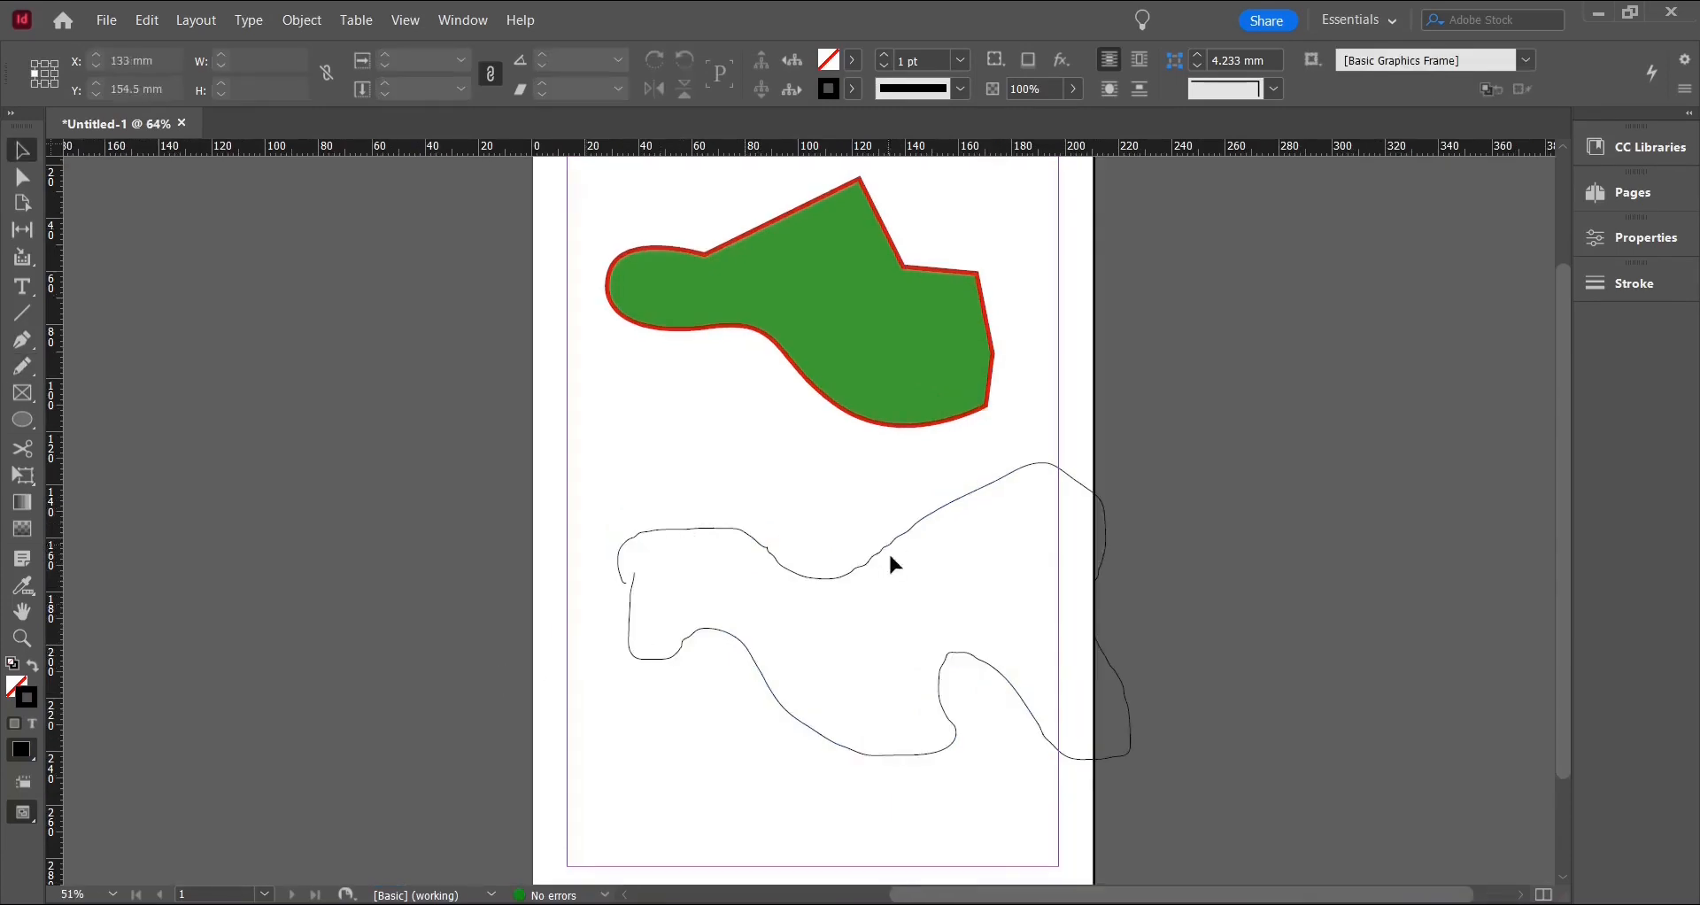
left_click(877, 547)
key("Delete")
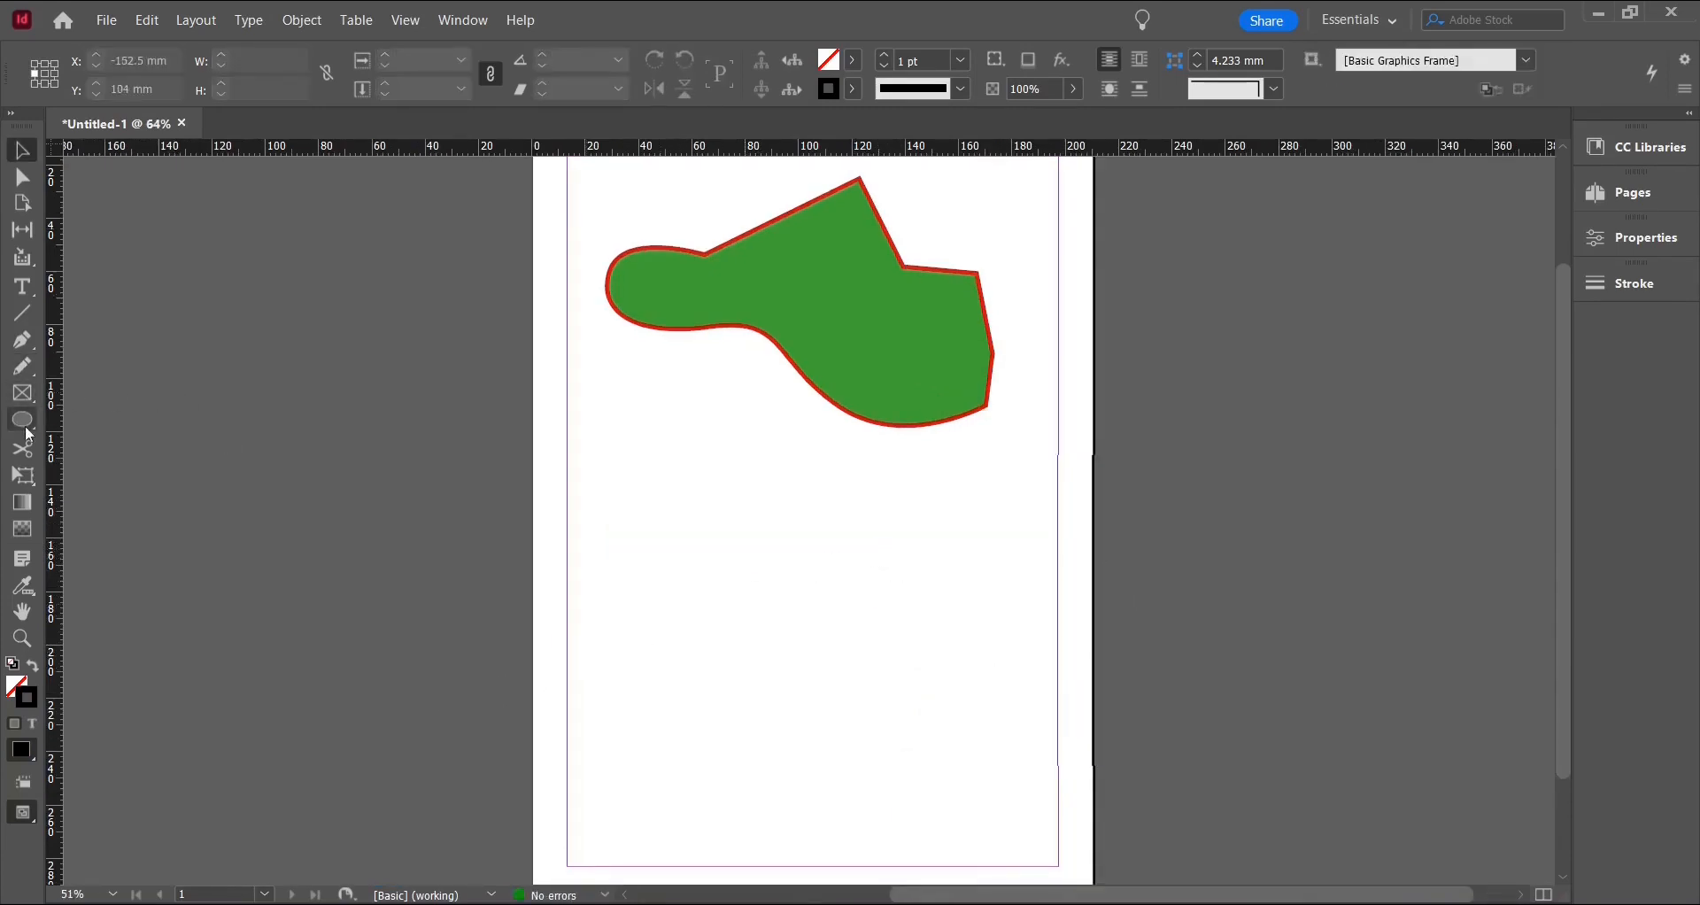
Draw an ellipse about 161 mm wide and 95 mm high below the green shape.
left_click(30, 424)
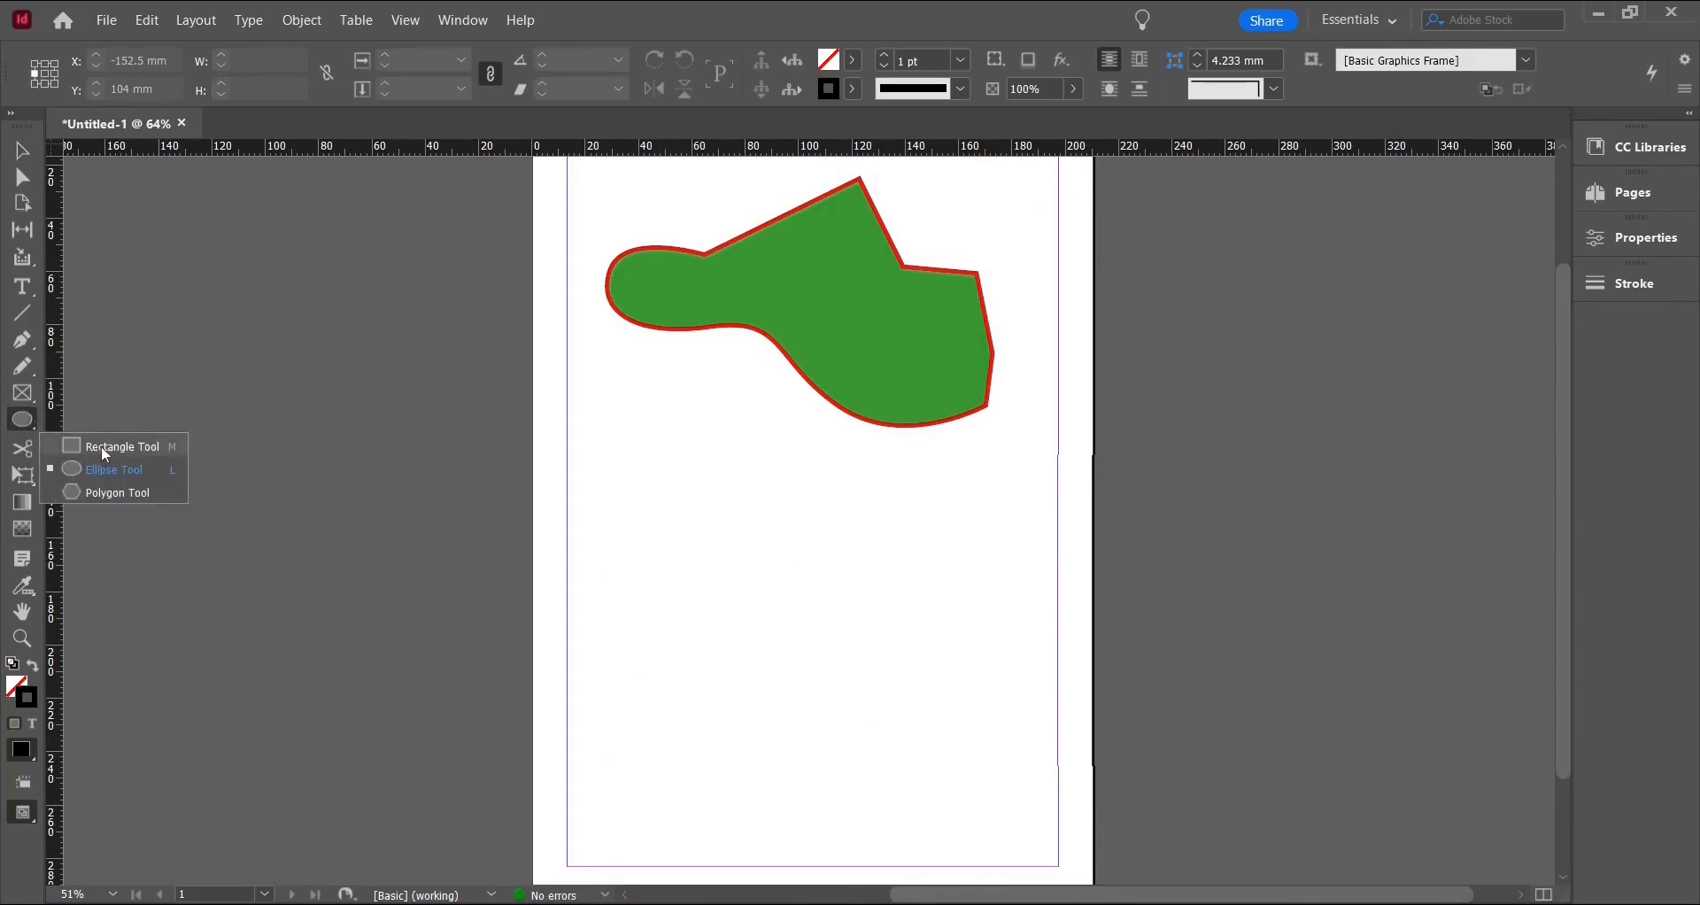
left_click(98, 478)
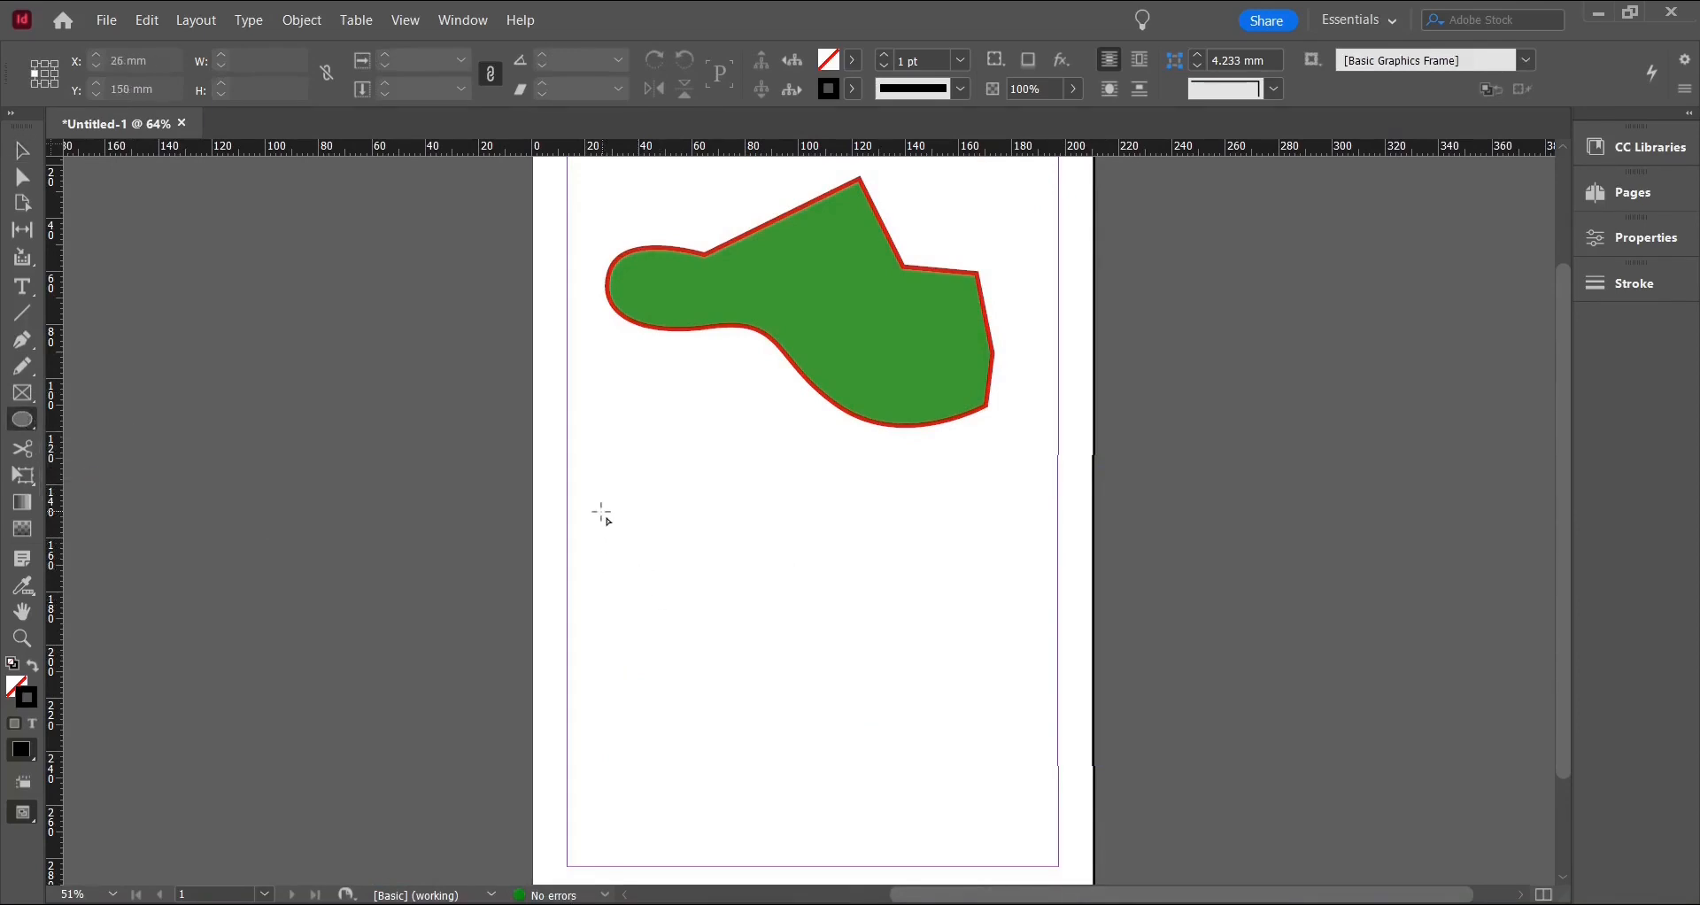
left_click_drag(603, 507, 1033, 761)
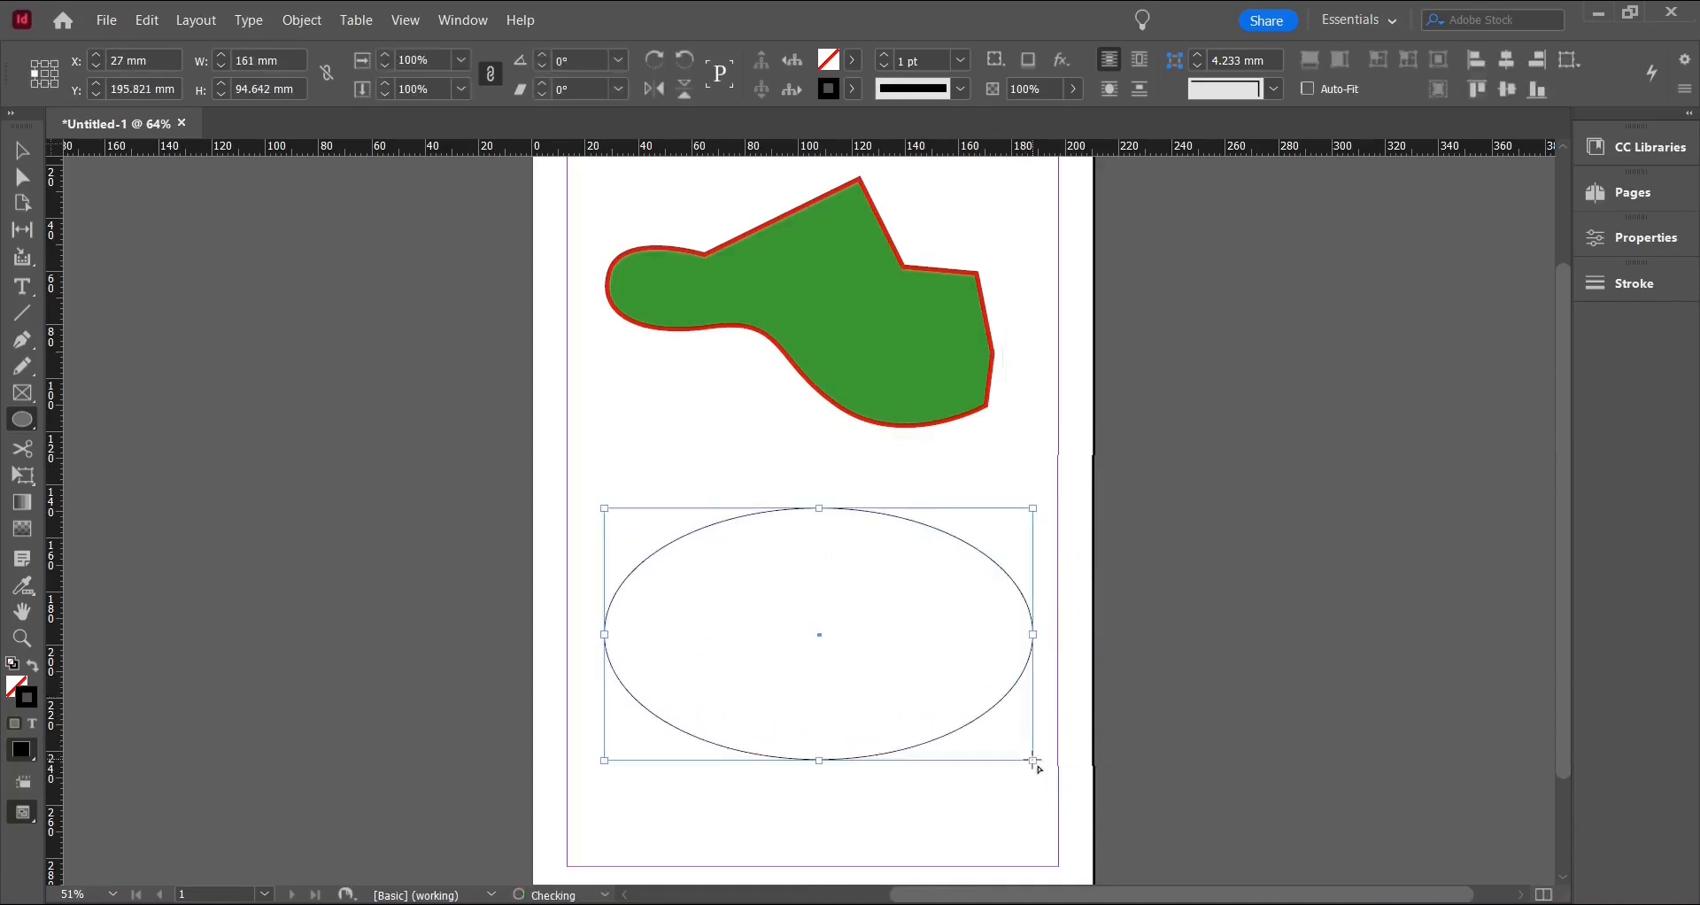
Fill the ellipse with magenta C=0 M=100 Y=0 K=0 and colour its stroke cyan C=100 M=0 Y=0 K=0.
key("x")
left_click(852, 62)
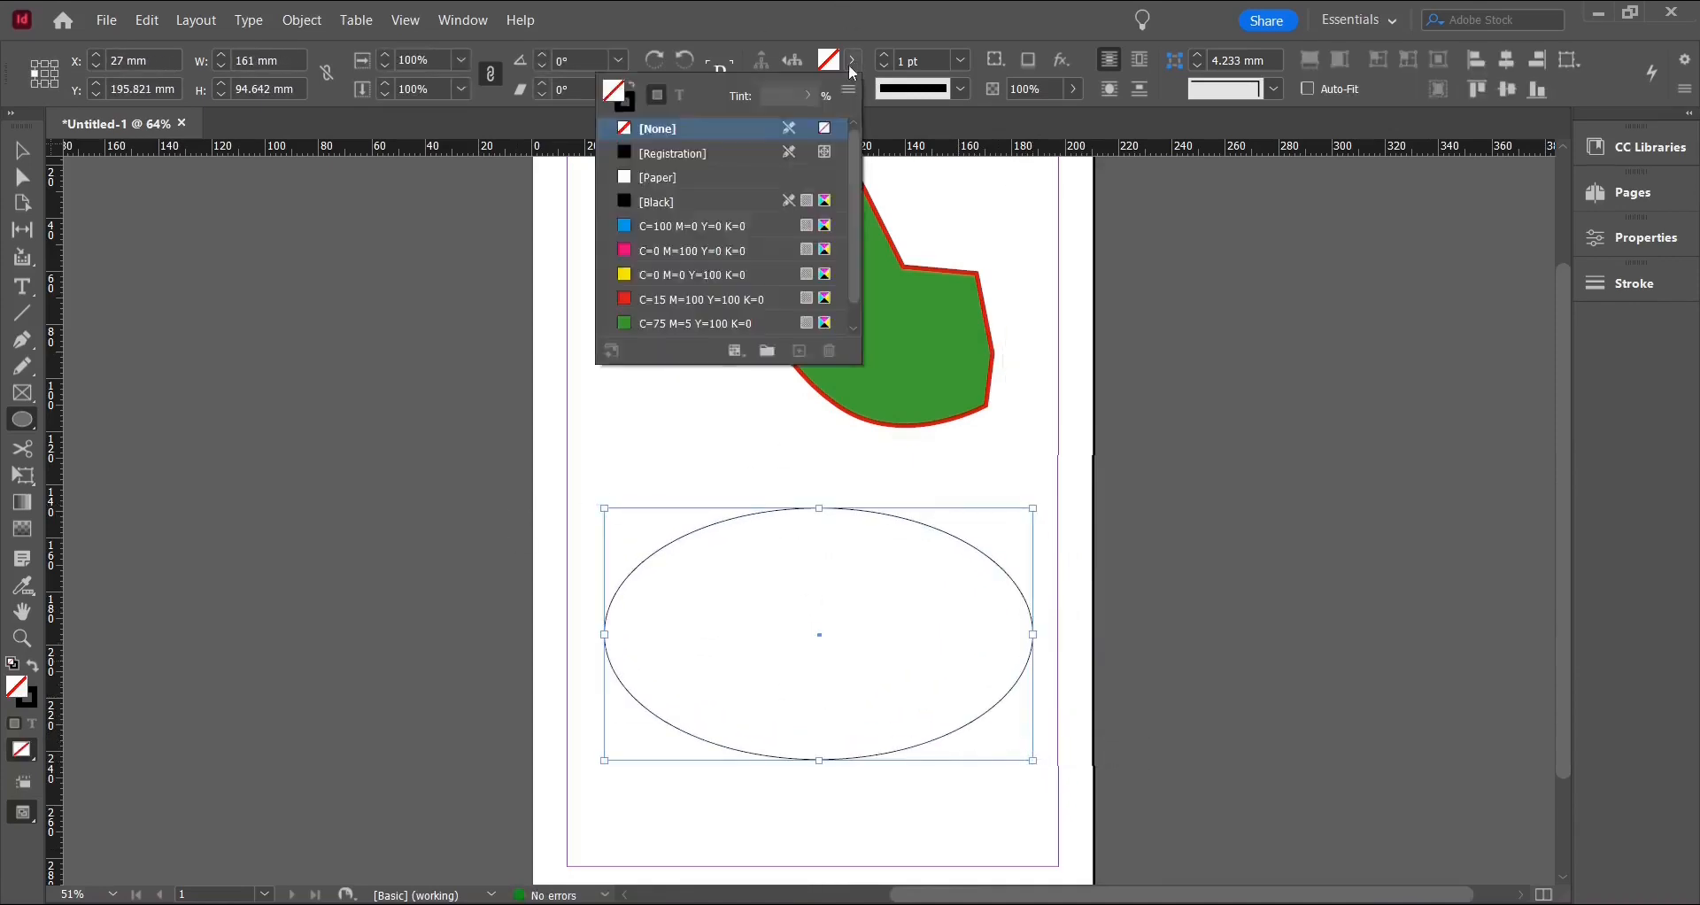
left_click(666, 252)
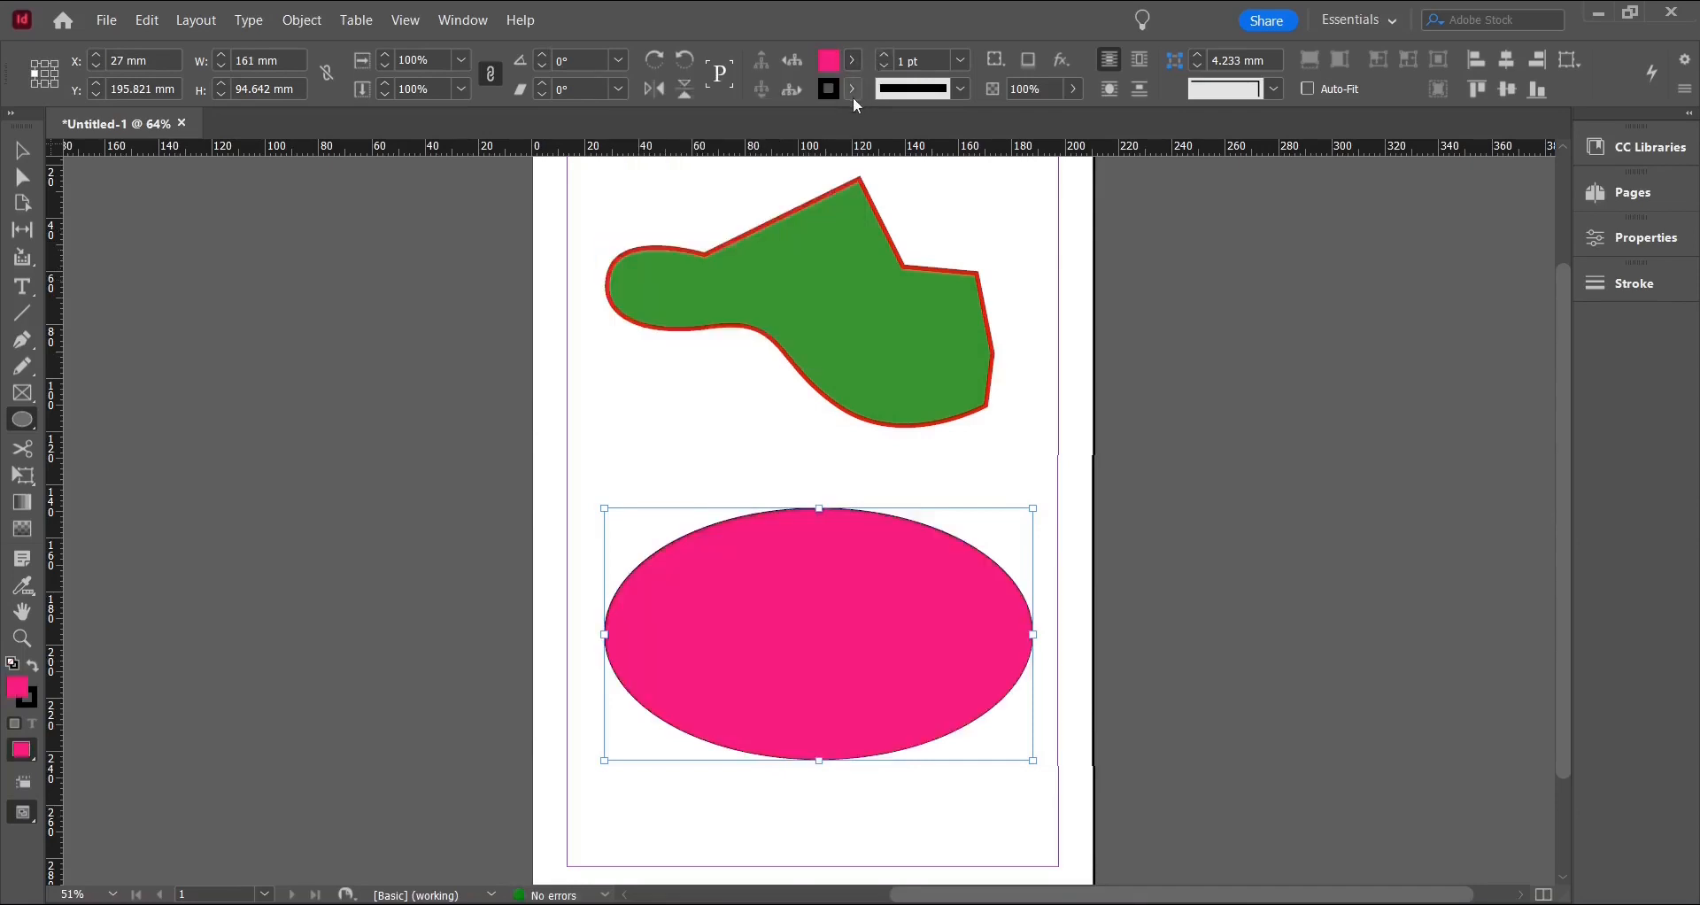
left_click(854, 89)
left_click(671, 257)
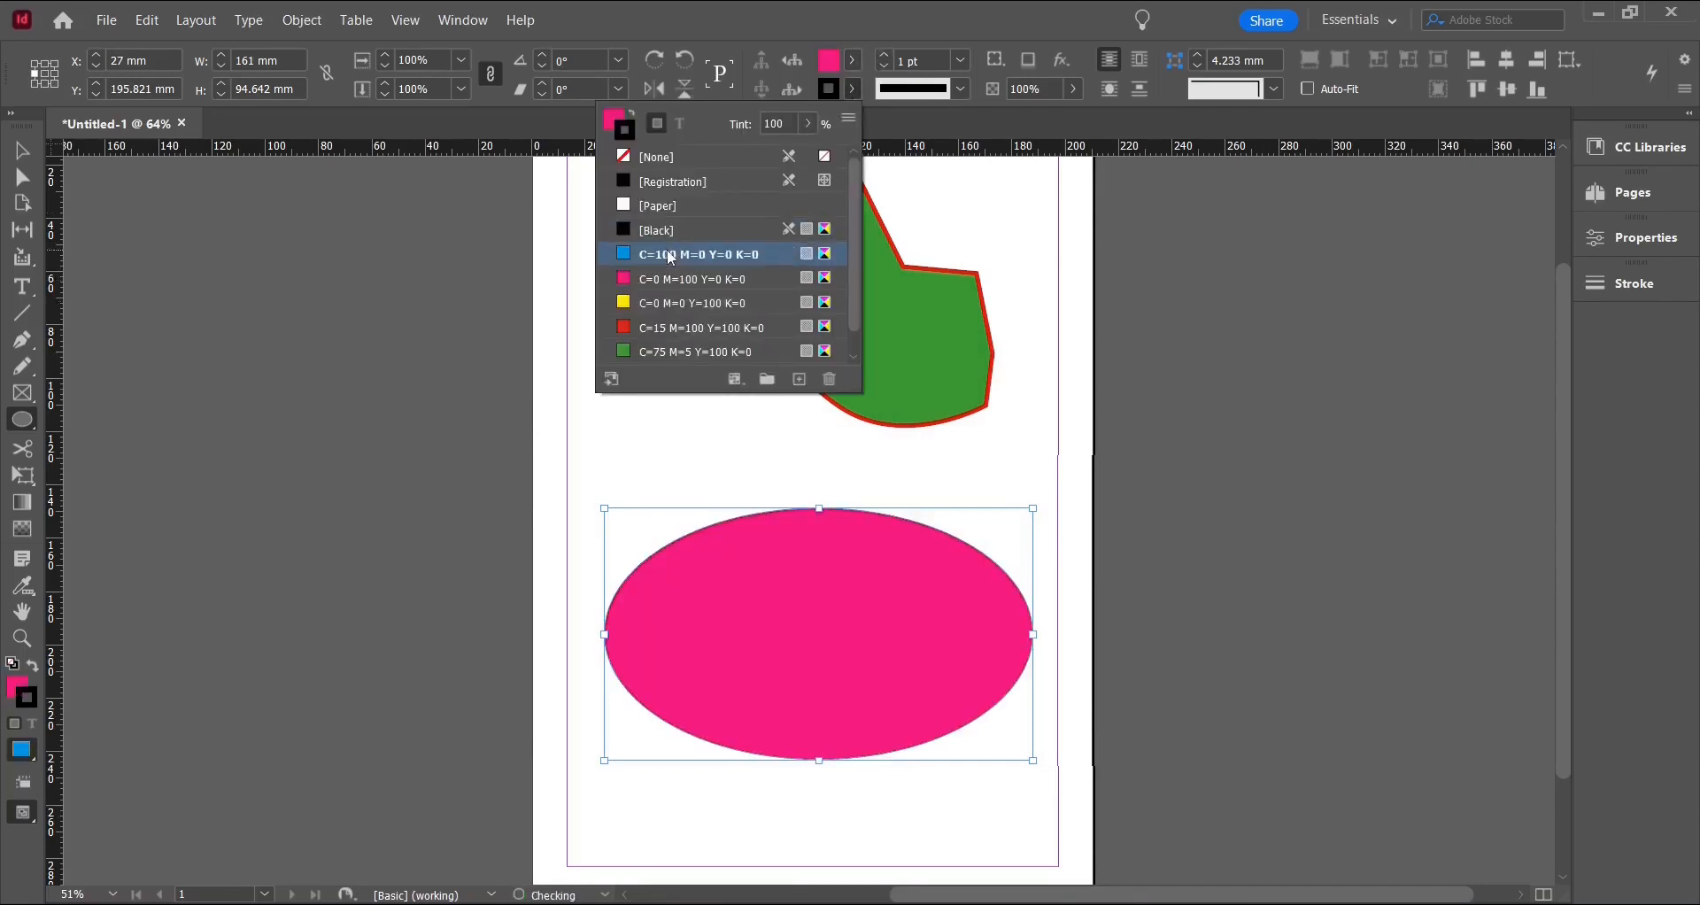
Set the ellipse's stroke weight to 7 pt.
left_click(883, 54)
left_click(883, 55)
left_click(883, 55)
left_click(882, 55)
left_click(883, 54)
left_click(883, 55)
key("v")
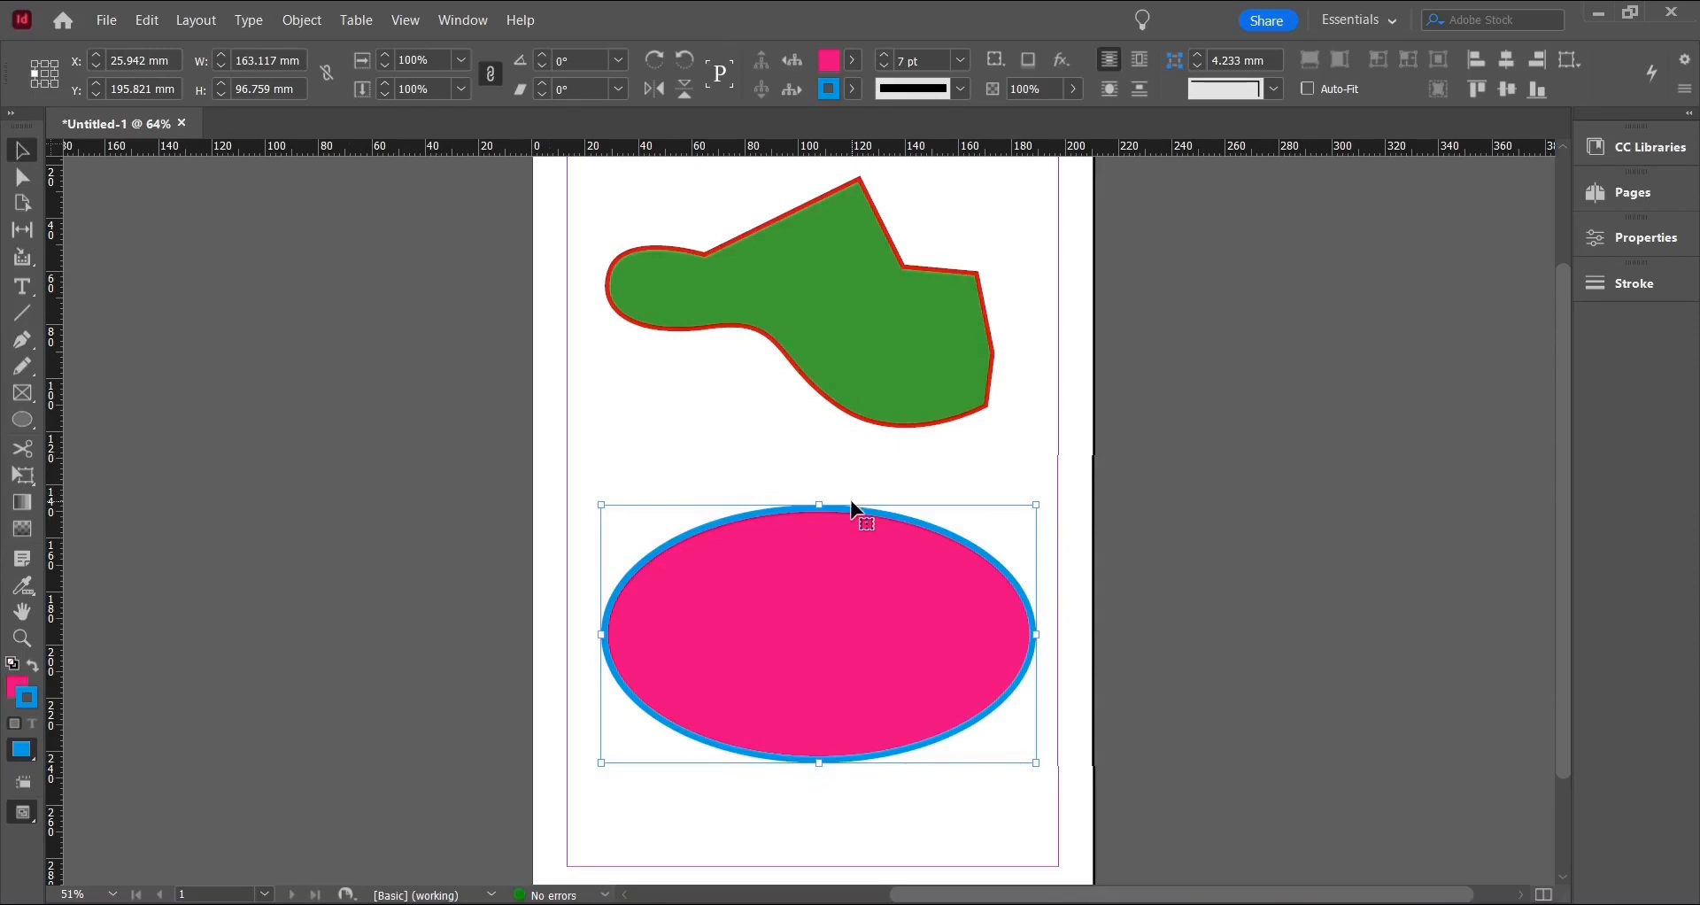
Show the Pathfinder options and duplicate the magenta ellipse sideways so that the two ellipses partly overlap.
left_click(474, 21)
mouse_move(501, 414)
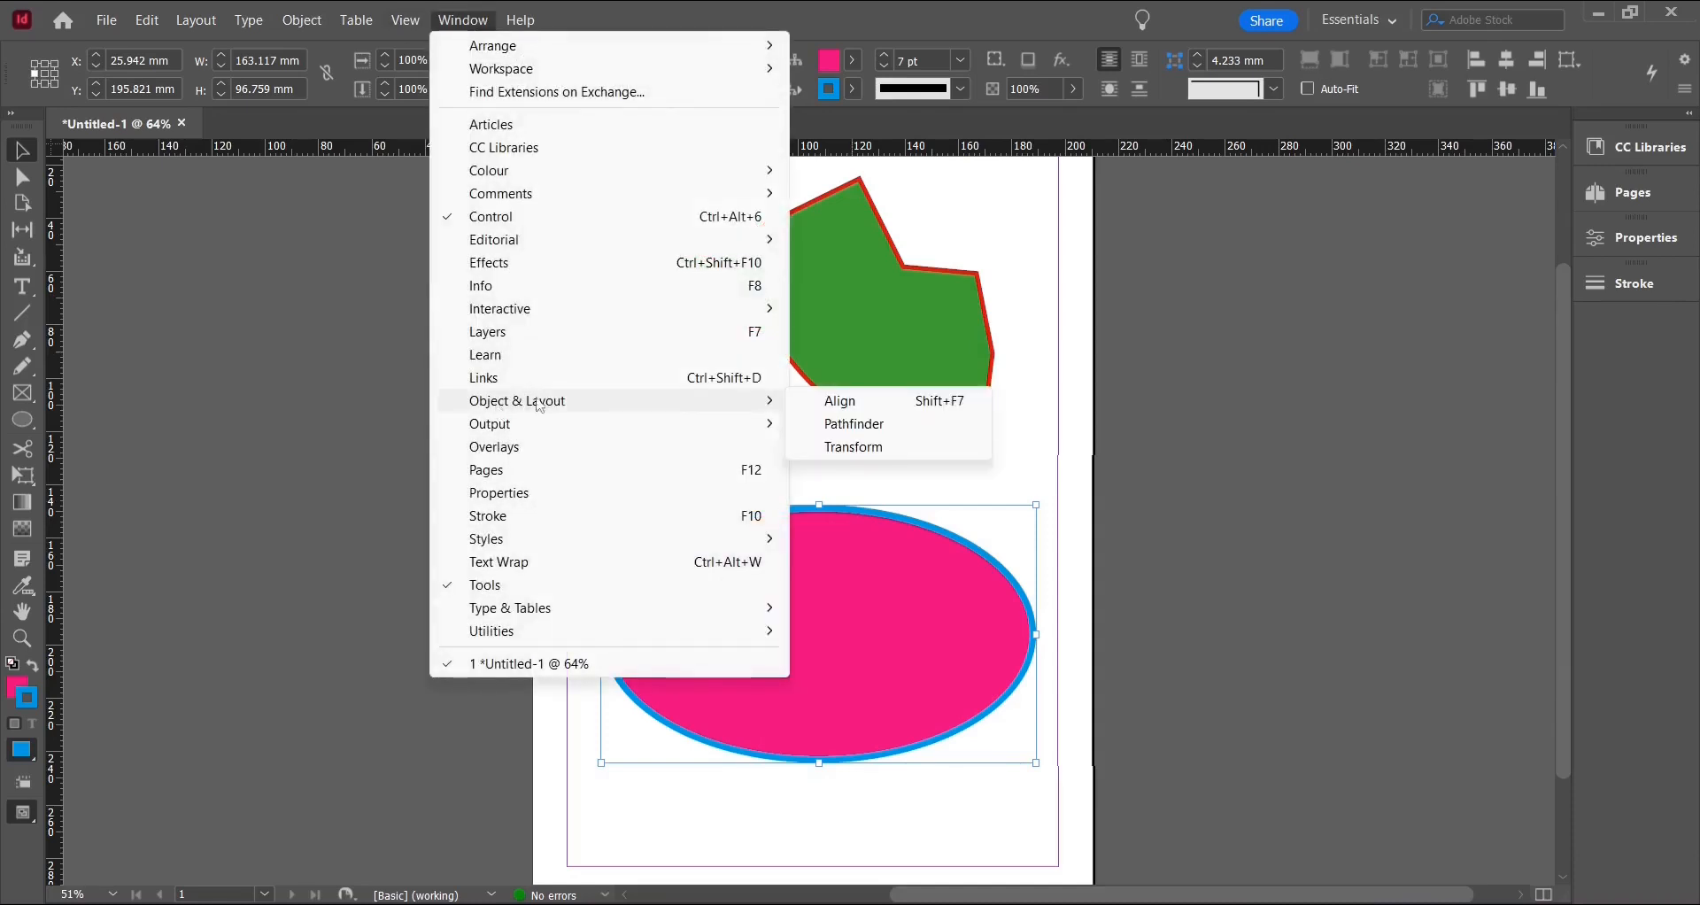
left_click(854, 424)
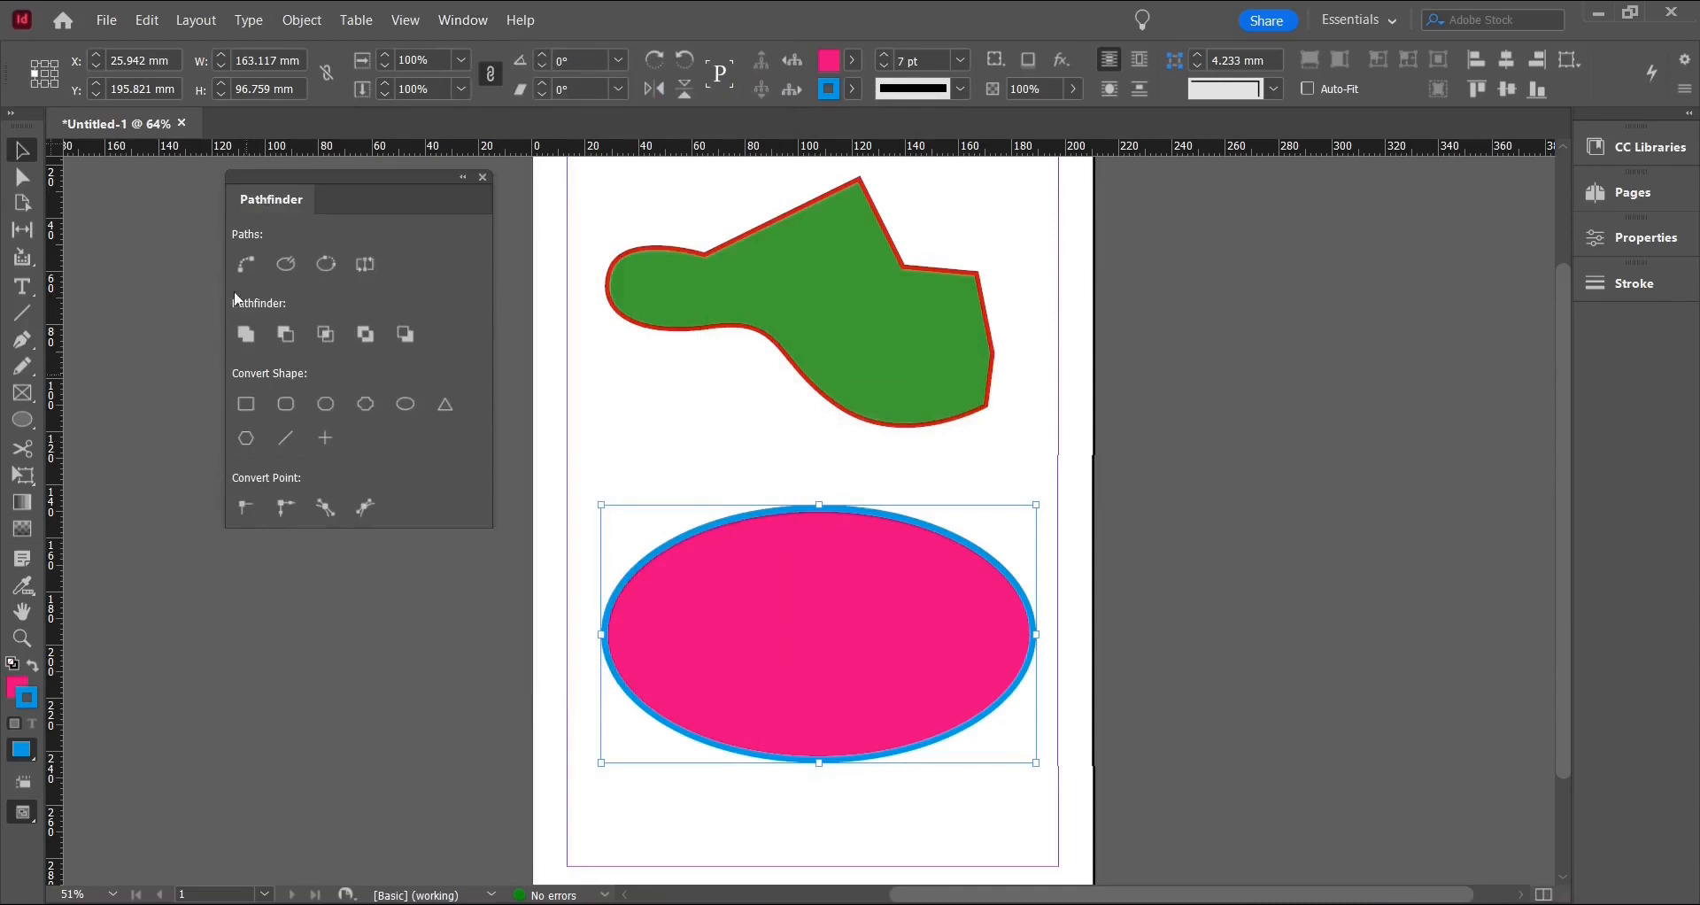
mouse_move(750, 627)
left_mouse_down()
mouse_move(721, 589)
mouse_move(708, 611)
mouse_move(778, 713)
mouse_move(741, 612)
left_mouse_up()
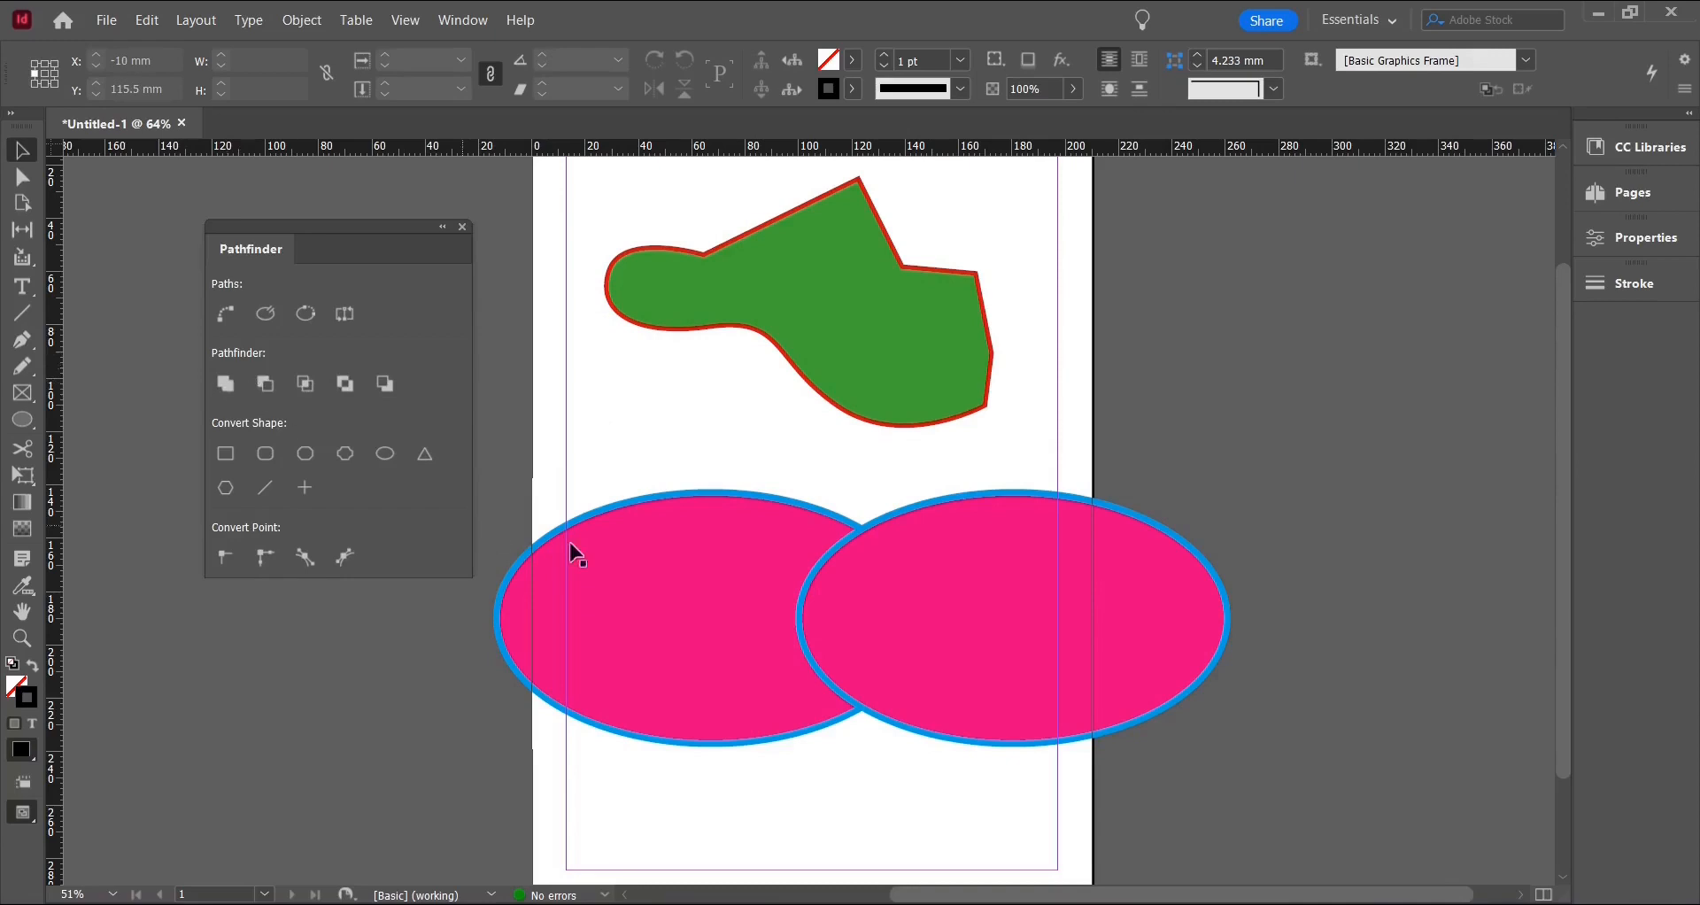
Try the Pathfinder operations Intersect and Exclude Overlap on the two overlapping ellipses, undoing each one.
left_click(836, 658)
left_click(740, 654, "shift")
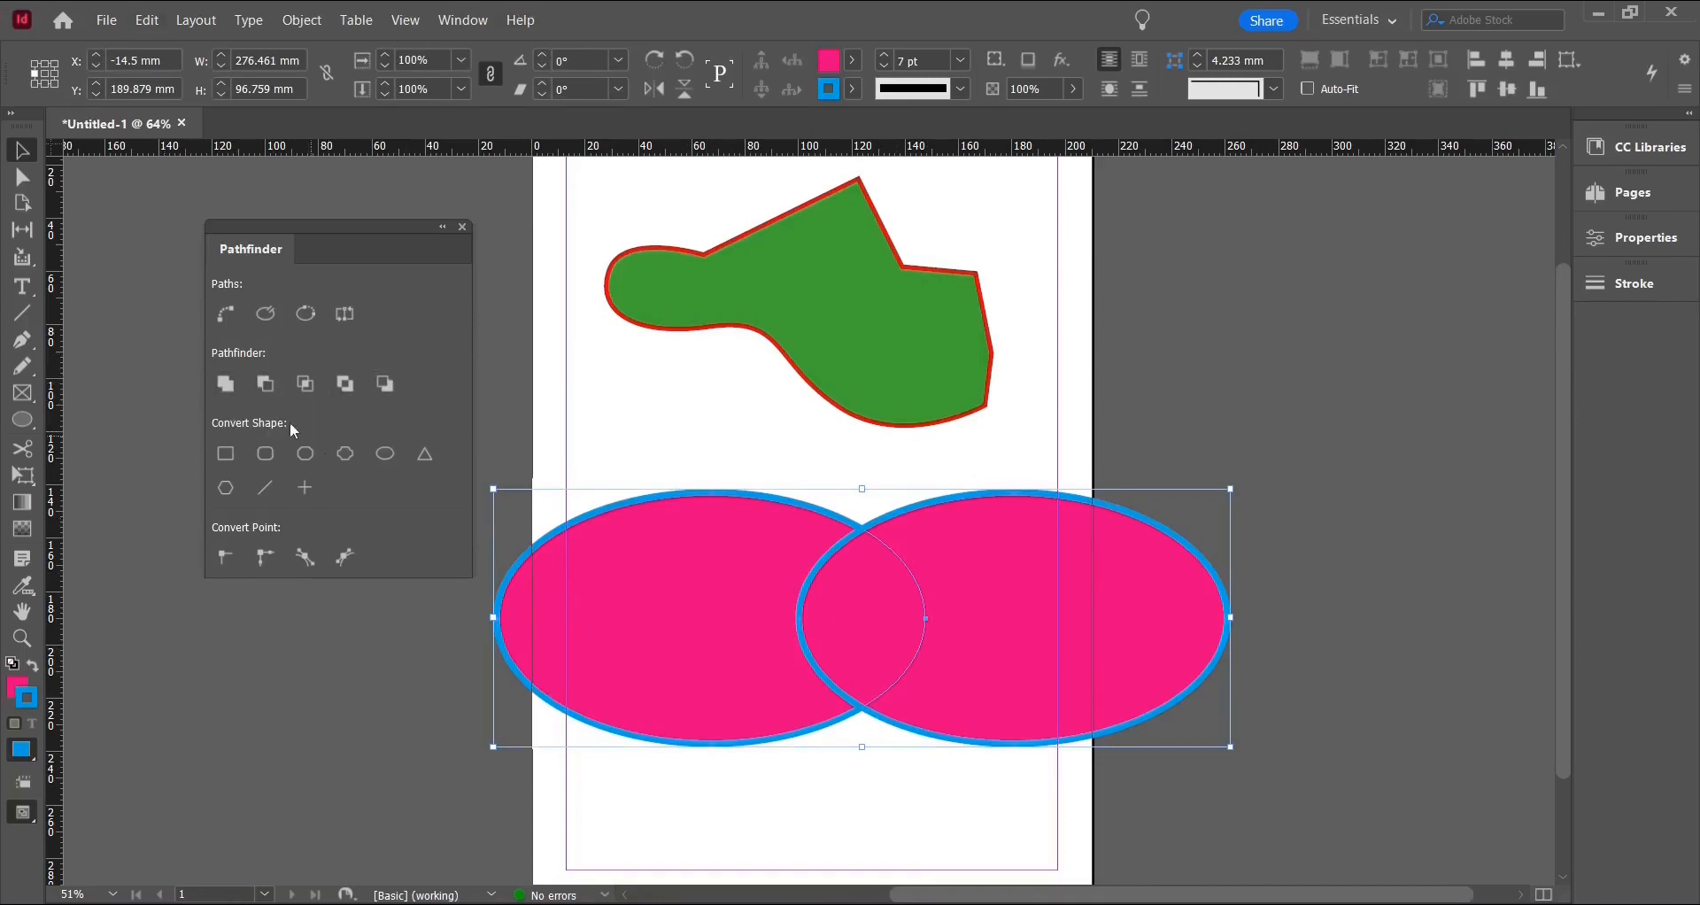
left_click(305, 383)
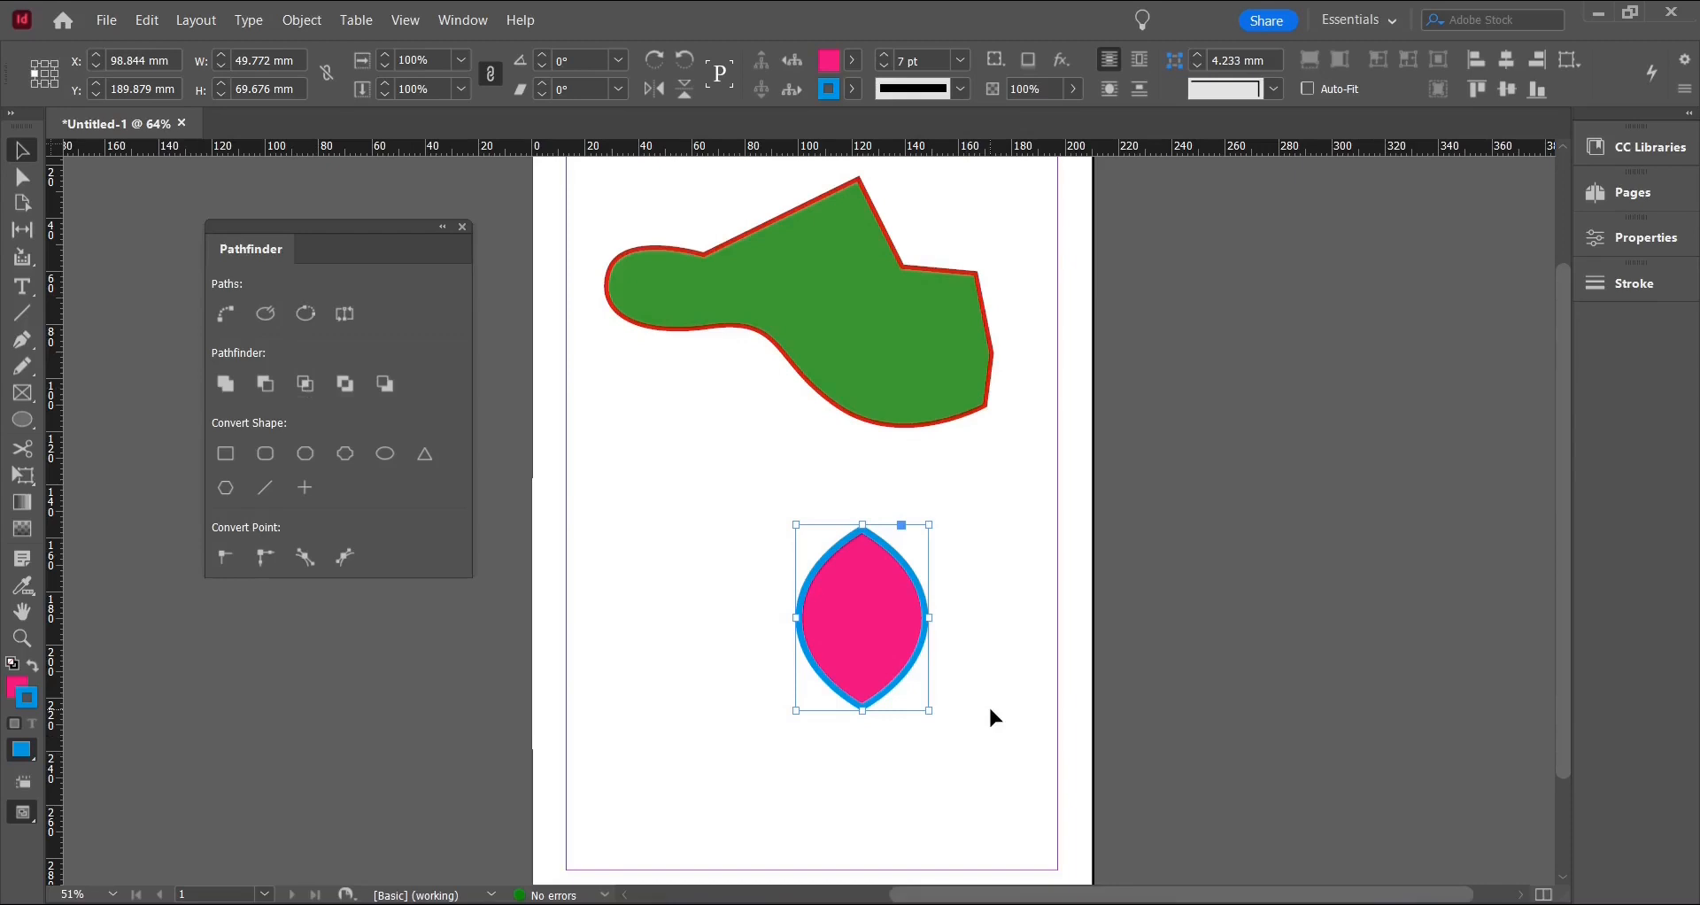
key("ctrl+z")
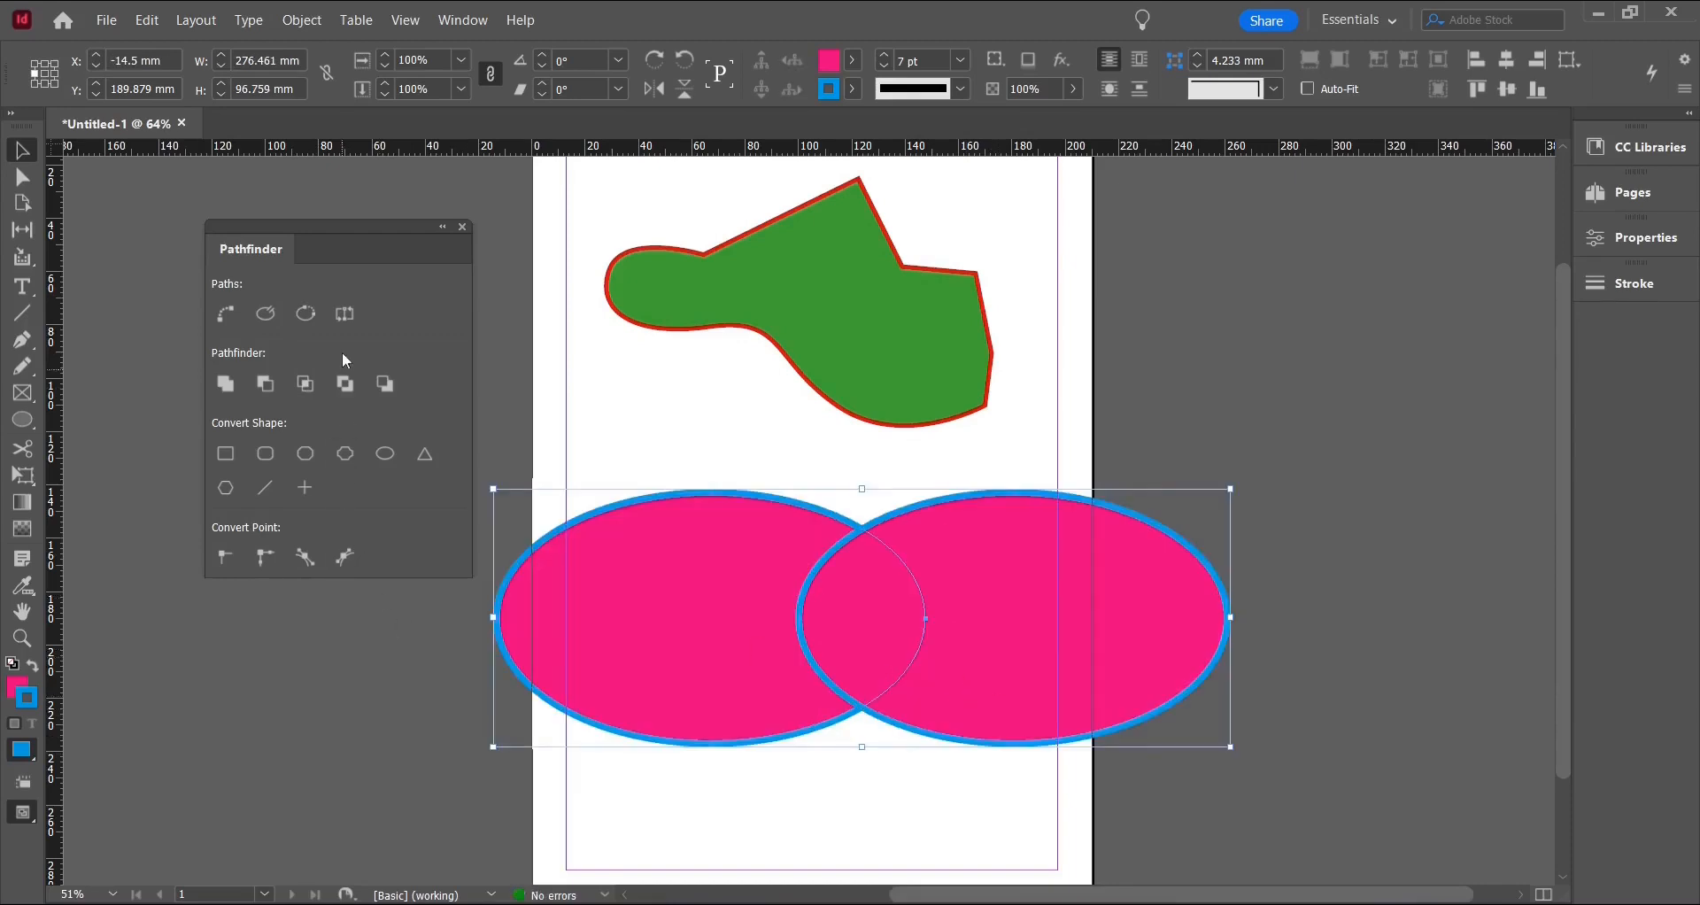
left_click(346, 386)
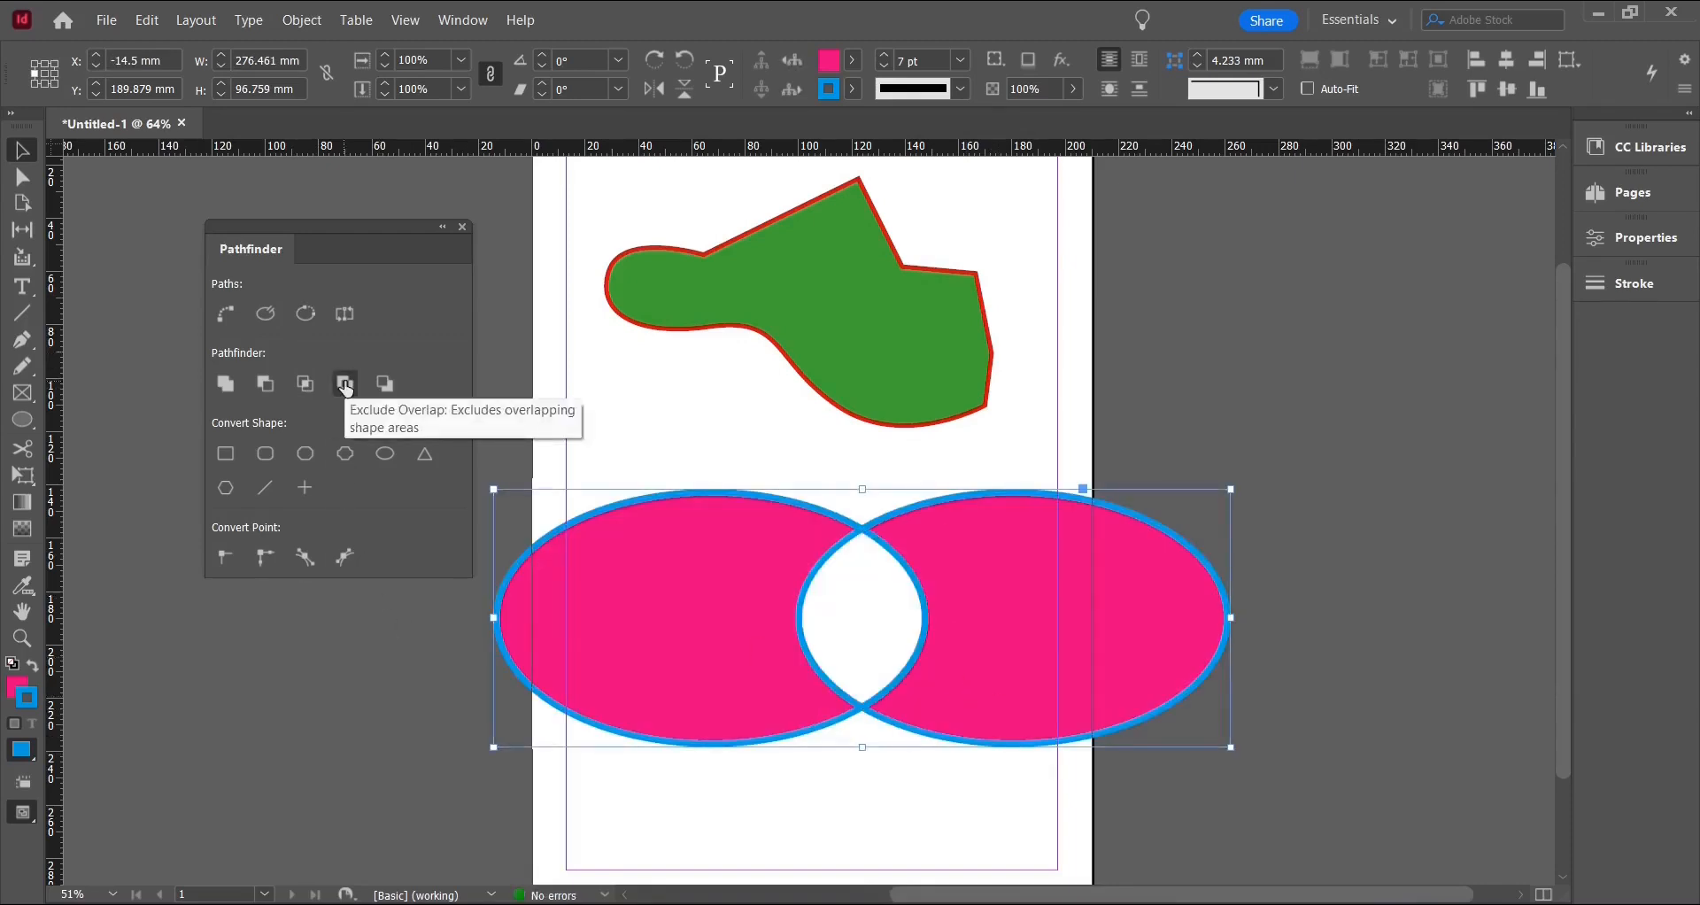
key("ctrl+z")
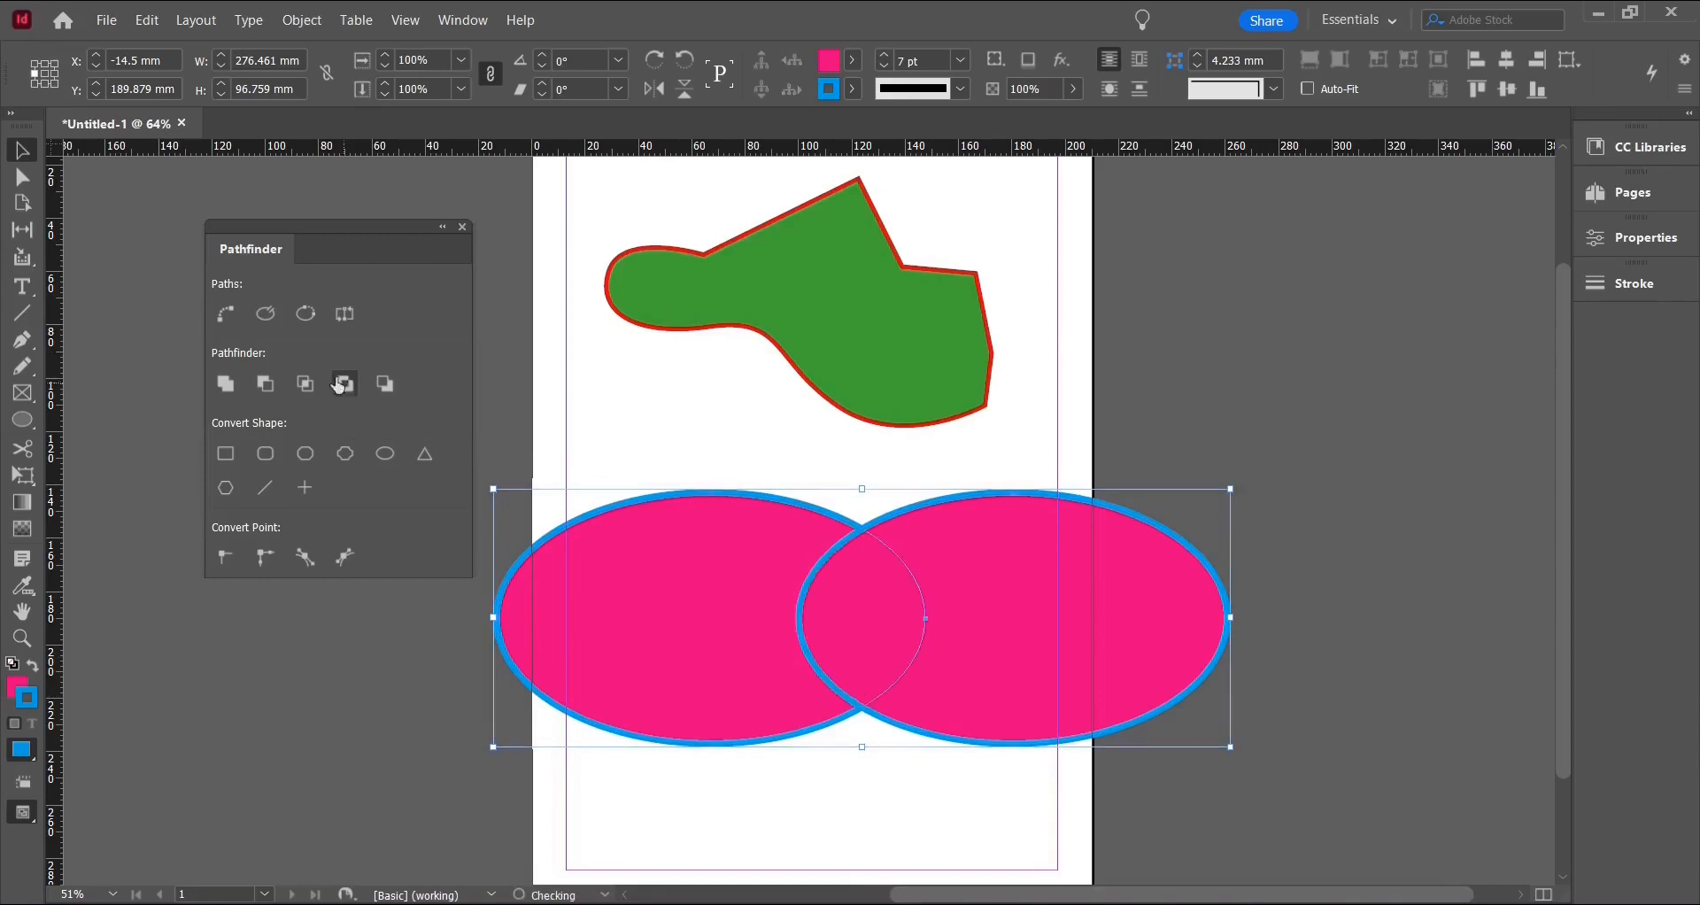
Merge the two overlapping magenta ellipses with the Pathfinder Add operation and shift the combined shape slightly.
left_click(225, 383)
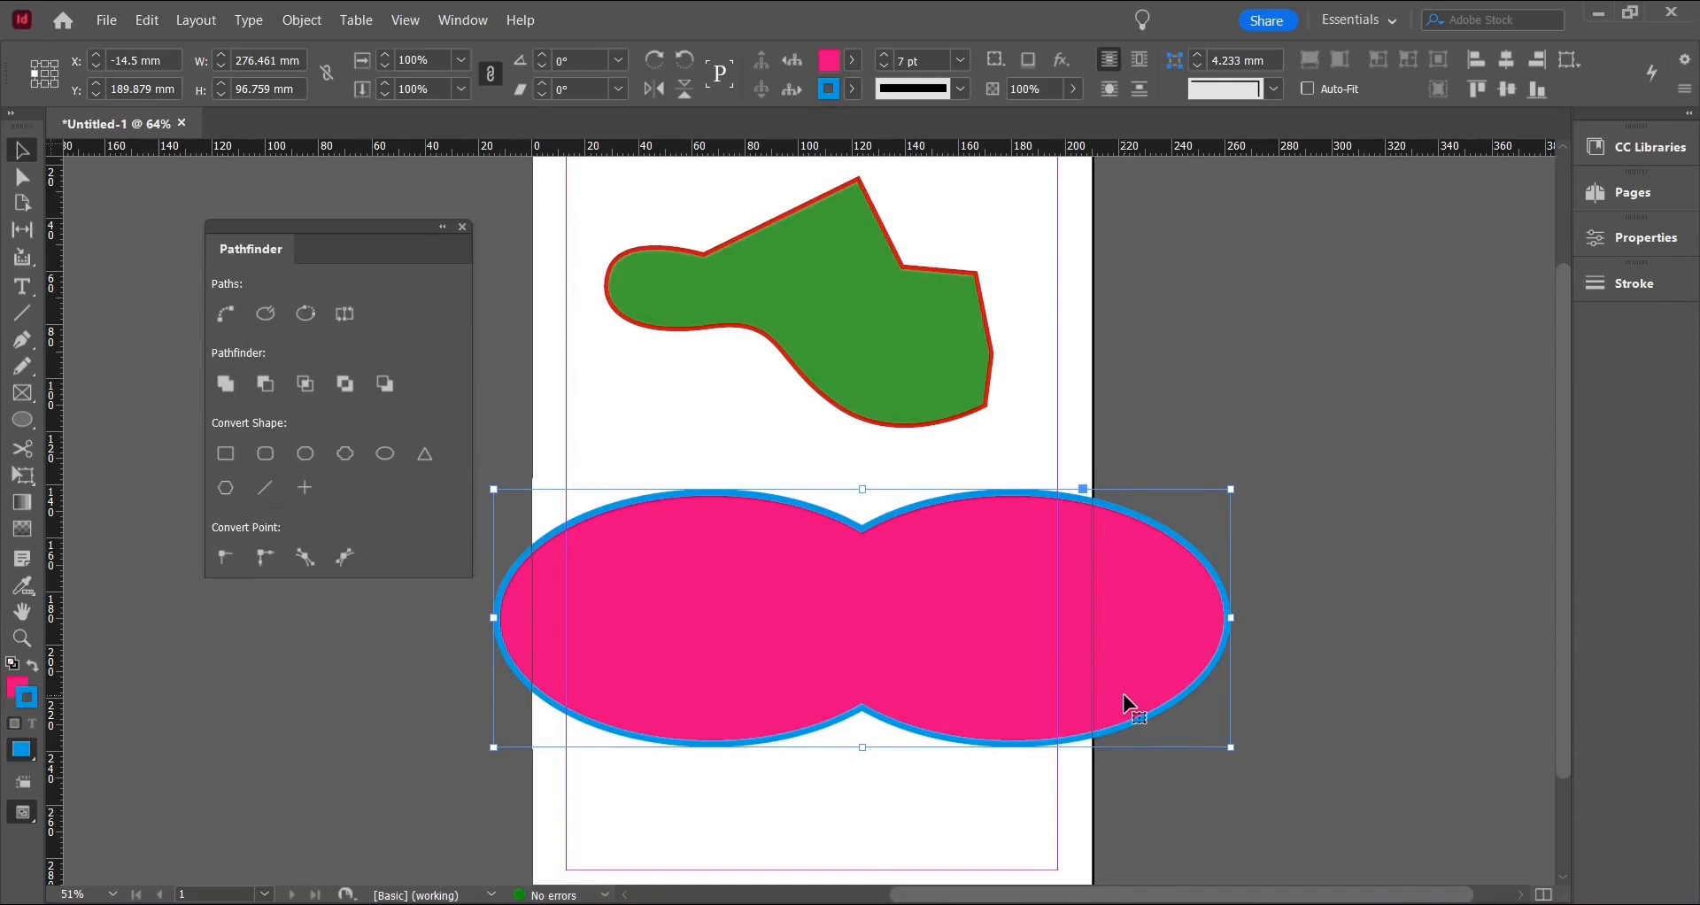
left_click_drag(921, 588, 881, 594)
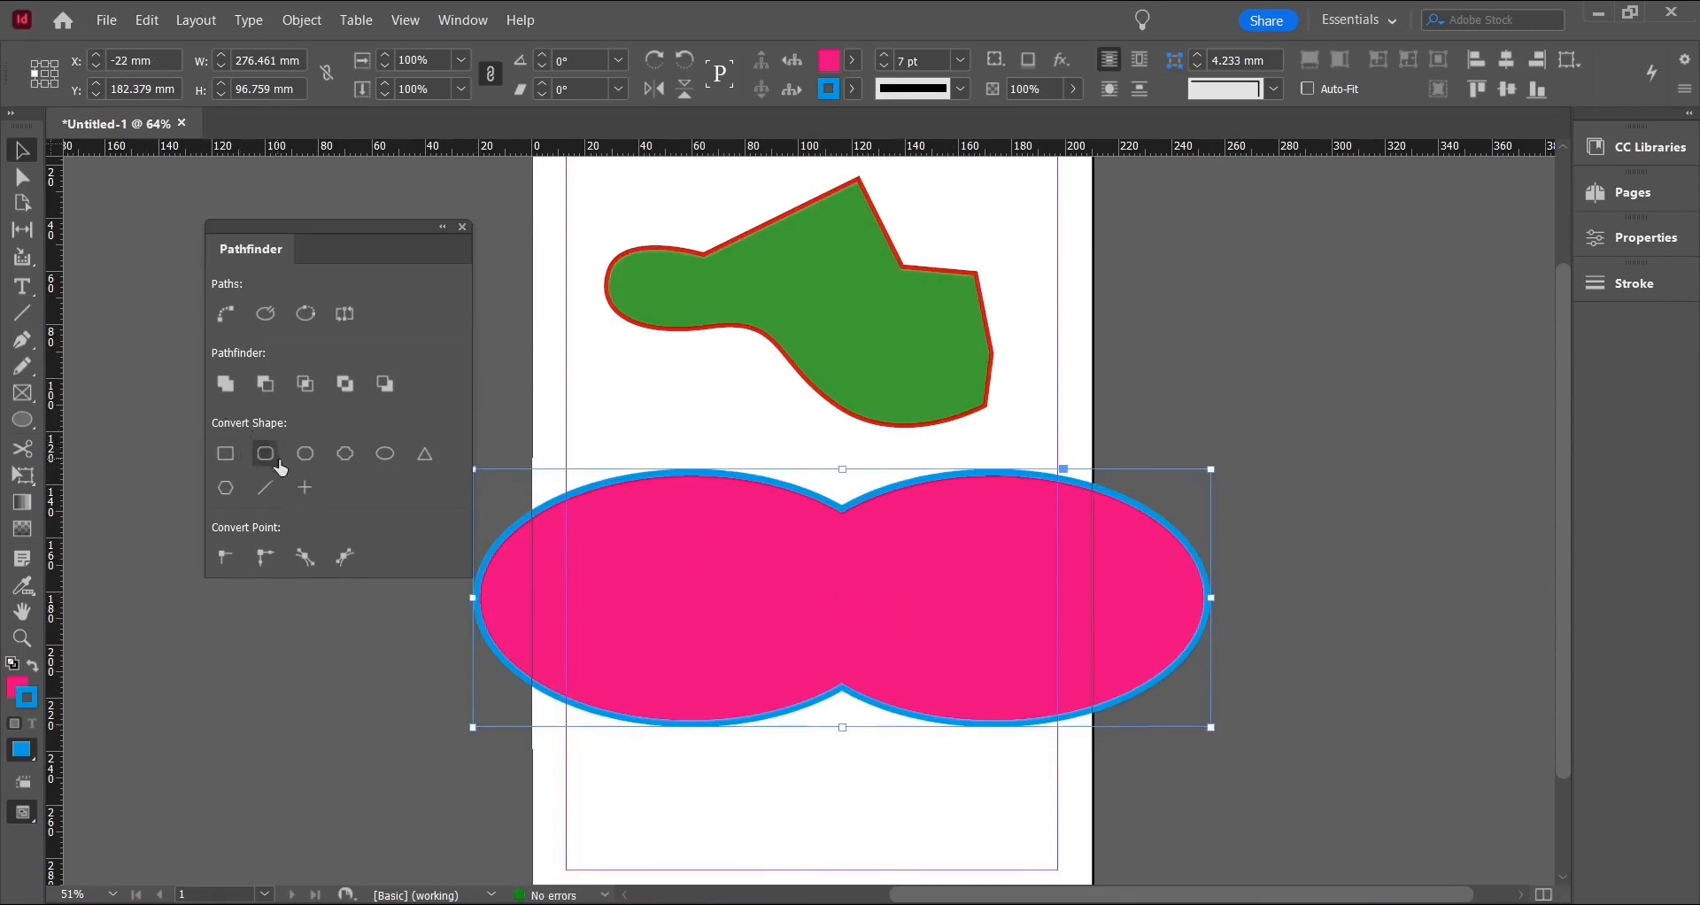
Convert the green shape in turn to a polygon, a rectangle, a bevelled rectangle and an ellipse, ending with a triangle.
left_click(882, 285)
scroll(875, 308, "up", 1)
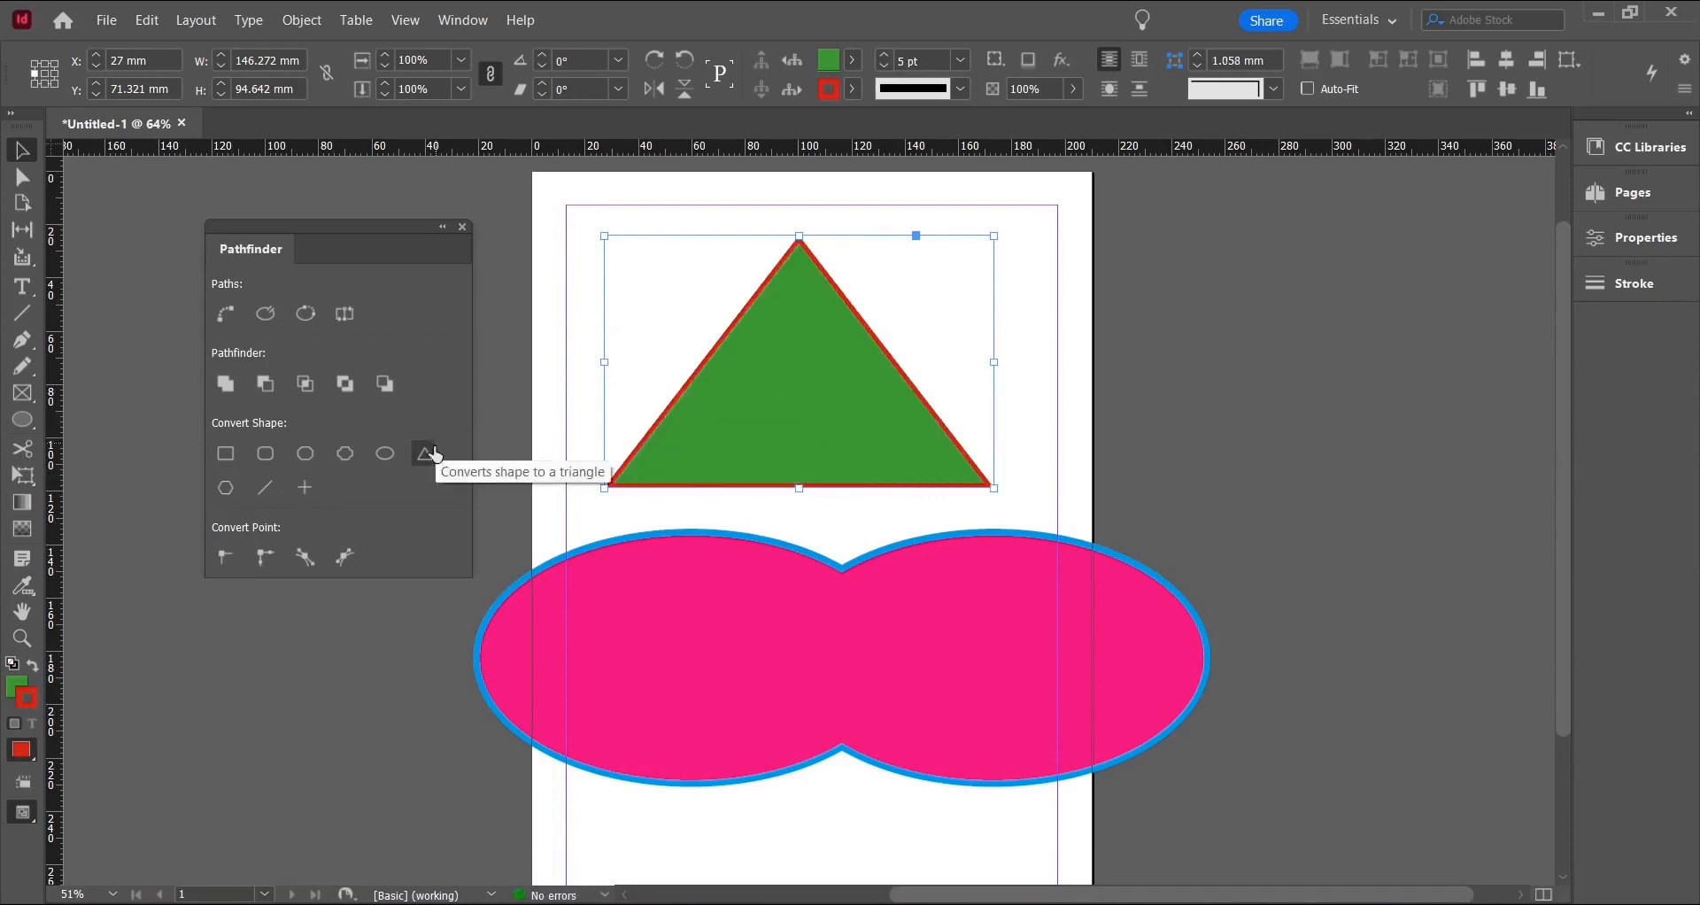
left_click(223, 489)
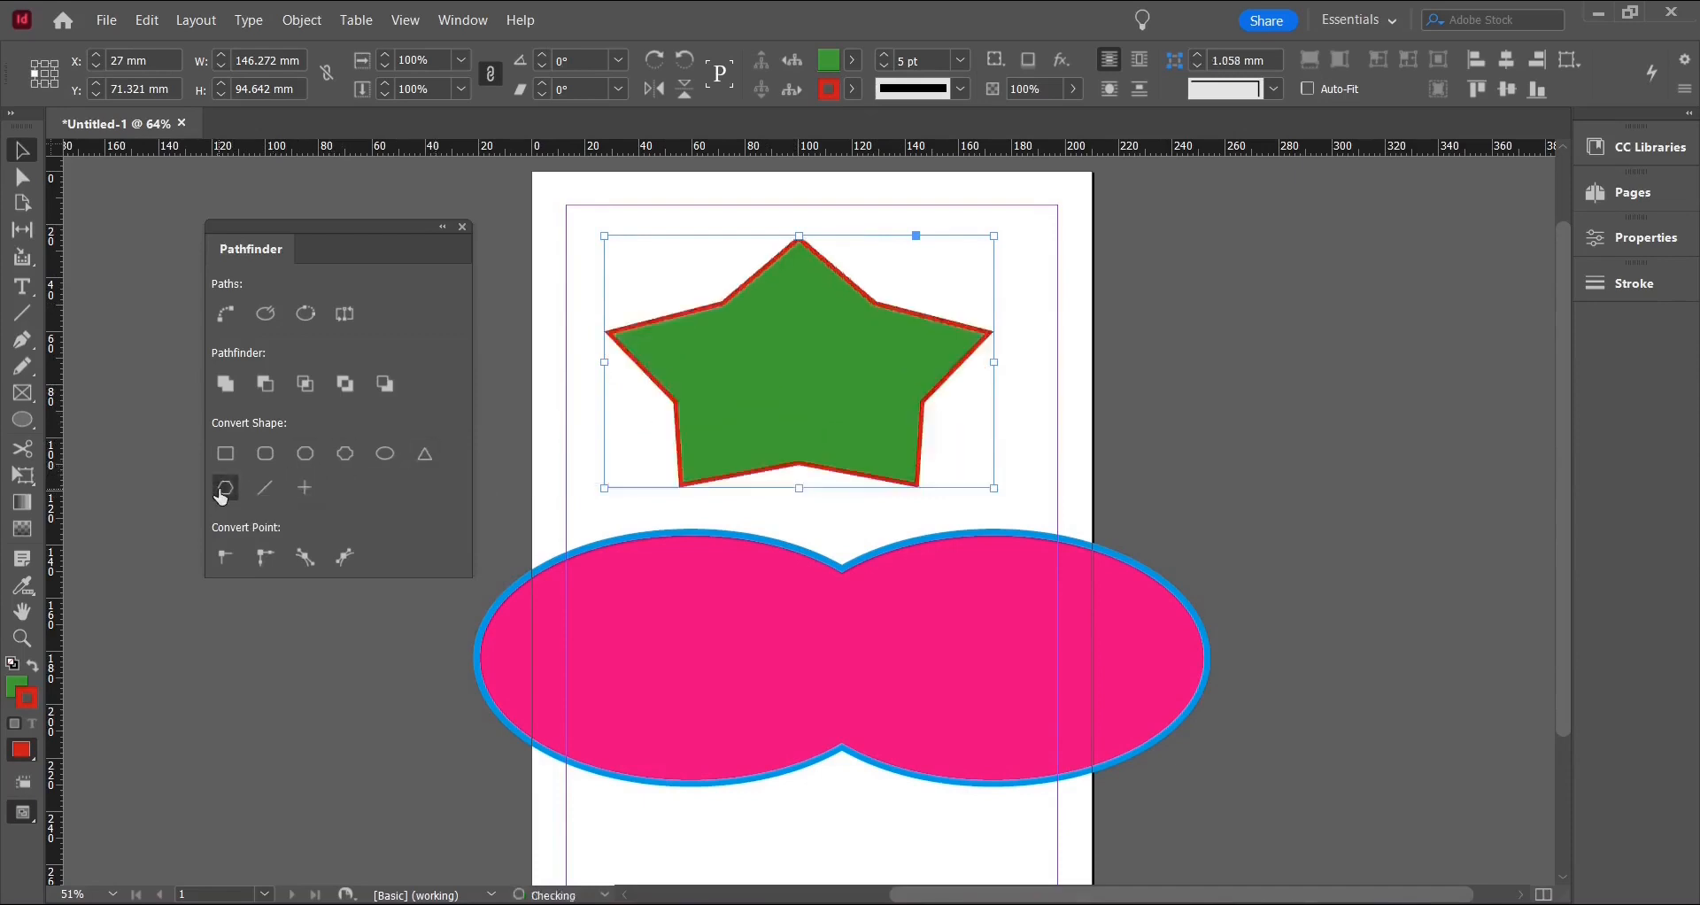
left_click(221, 456)
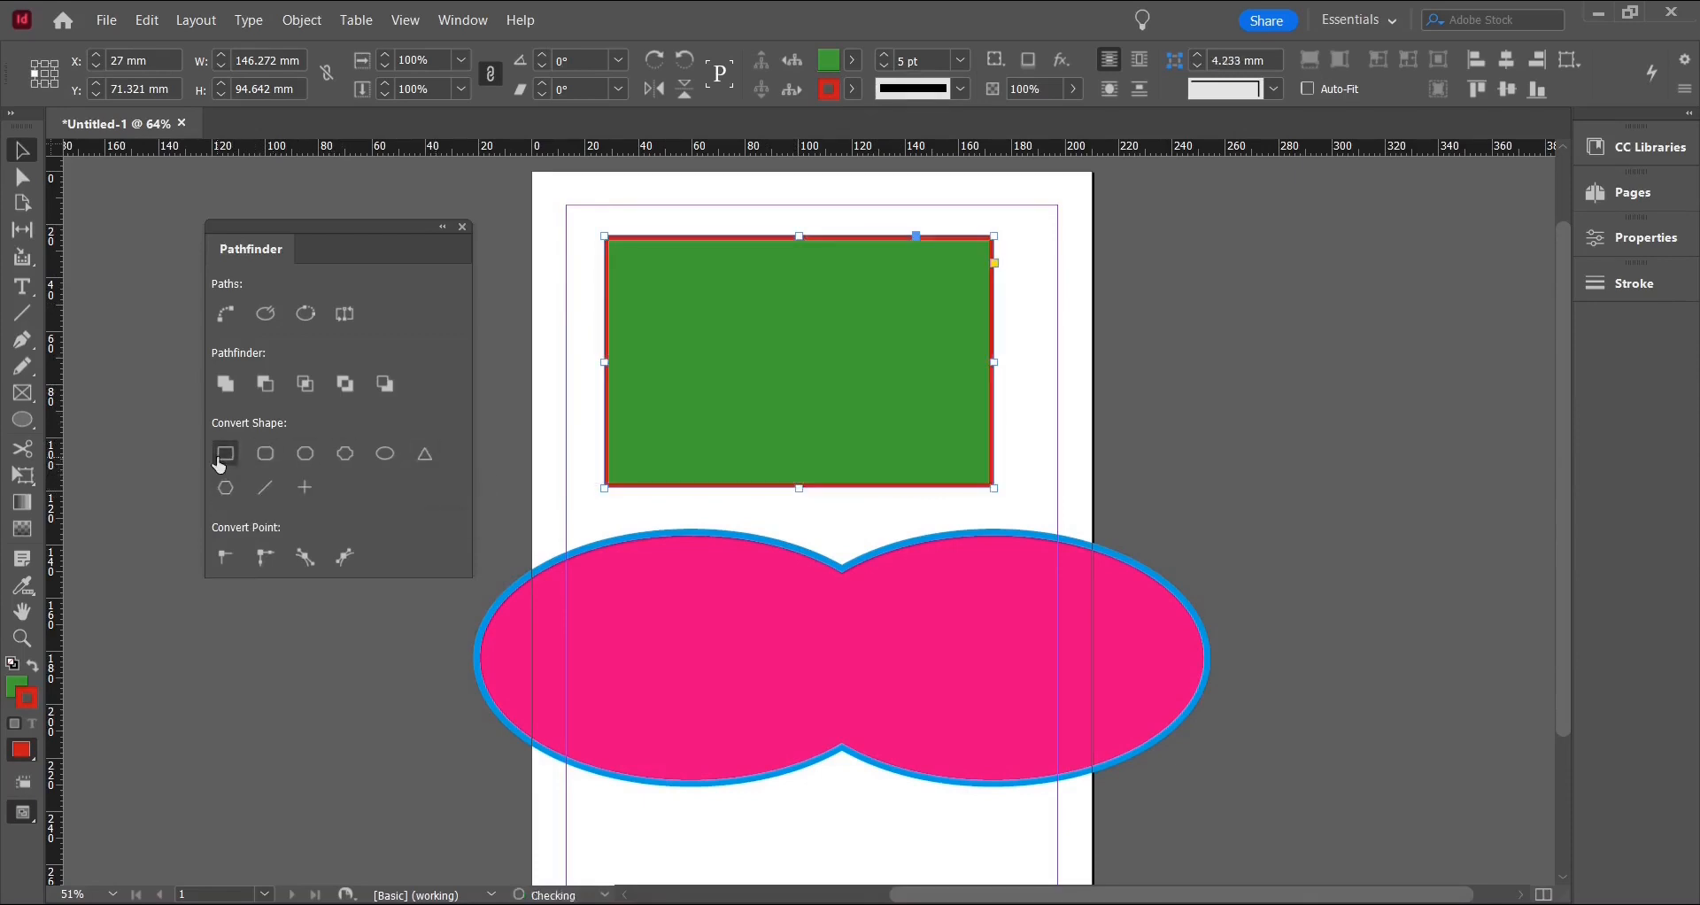
left_click(310, 457)
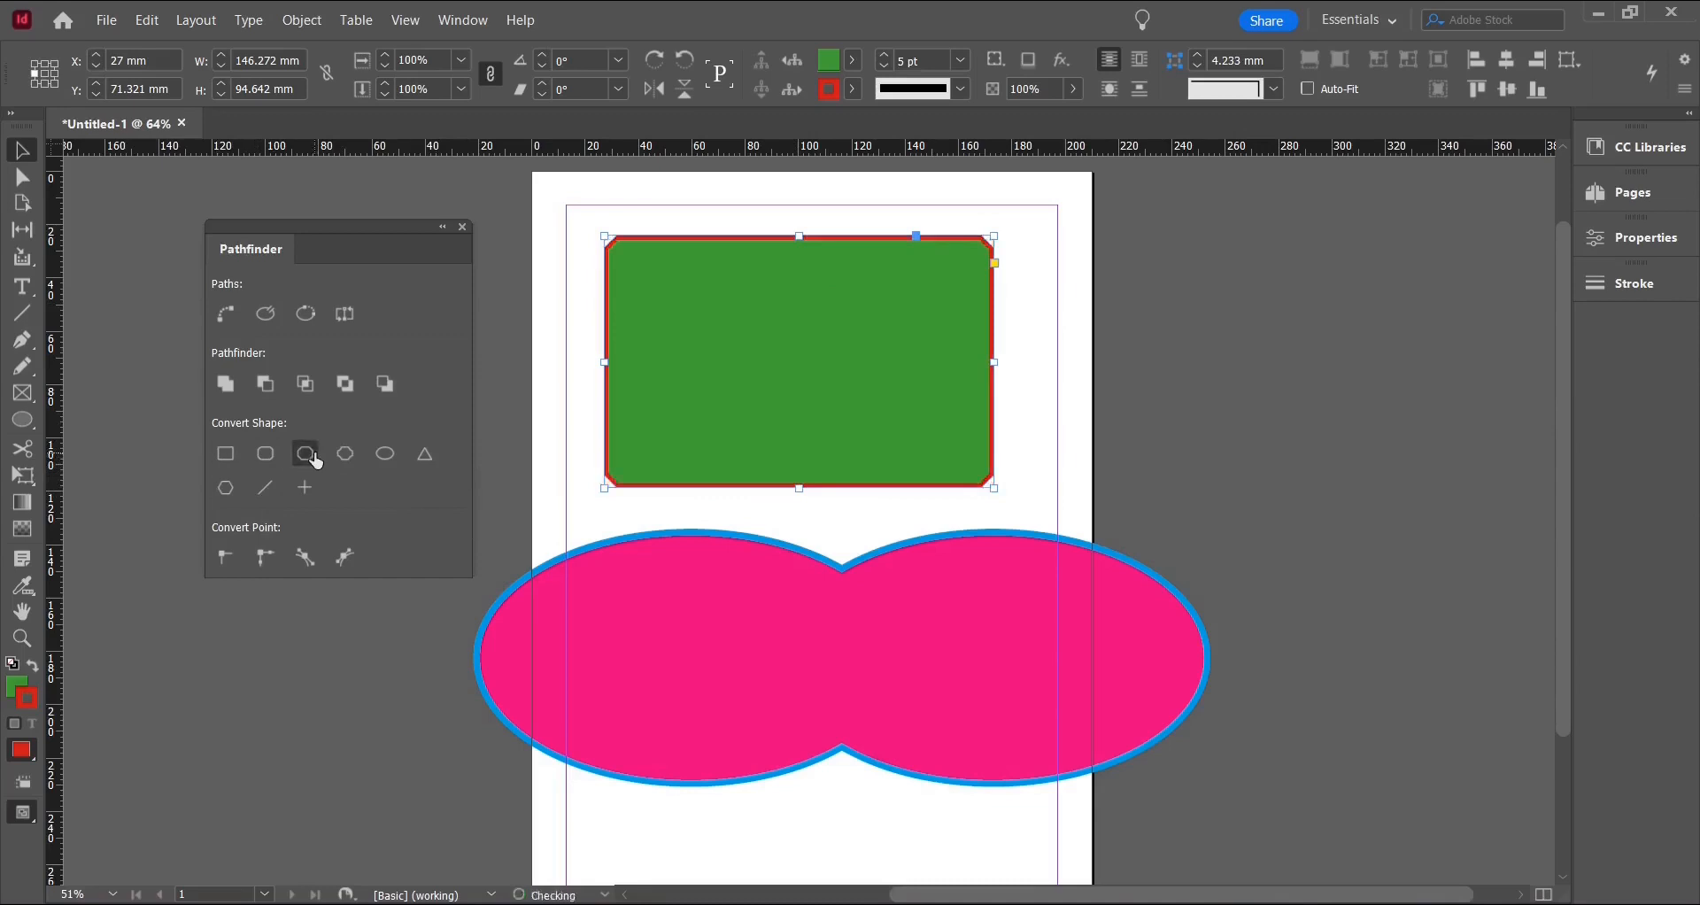
left_click(385, 453)
left_click(426, 455)
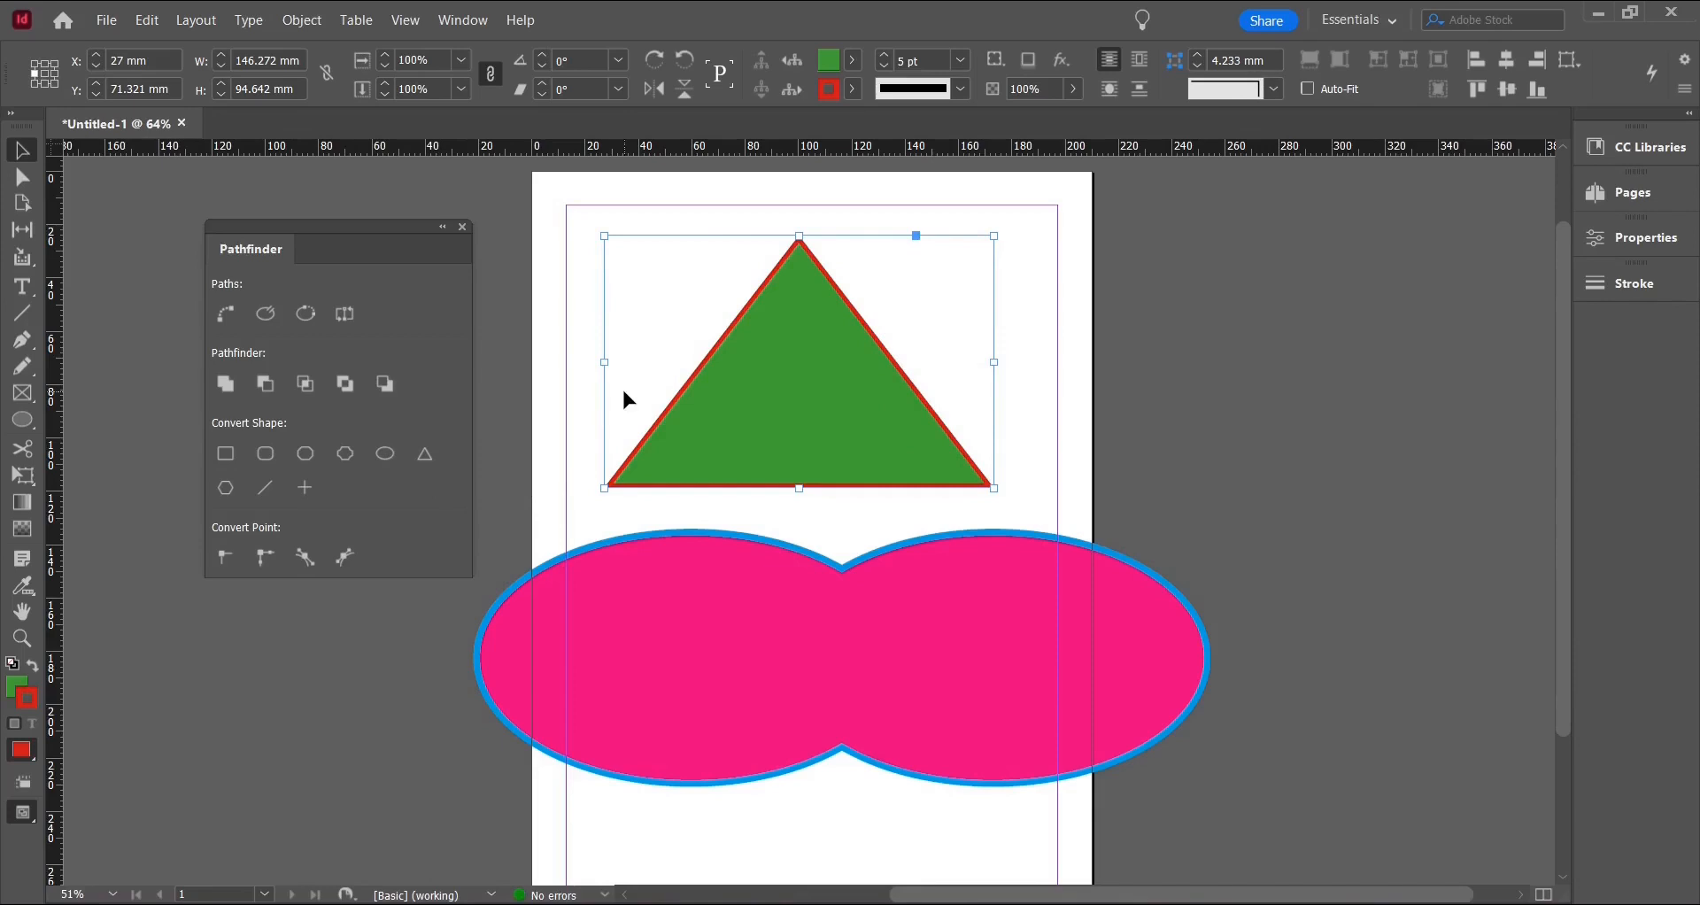
Show the Stroke options as a floating window beside the page.
left_click(1652, 286)
left_click_drag(1361, 273, 1223, 264)
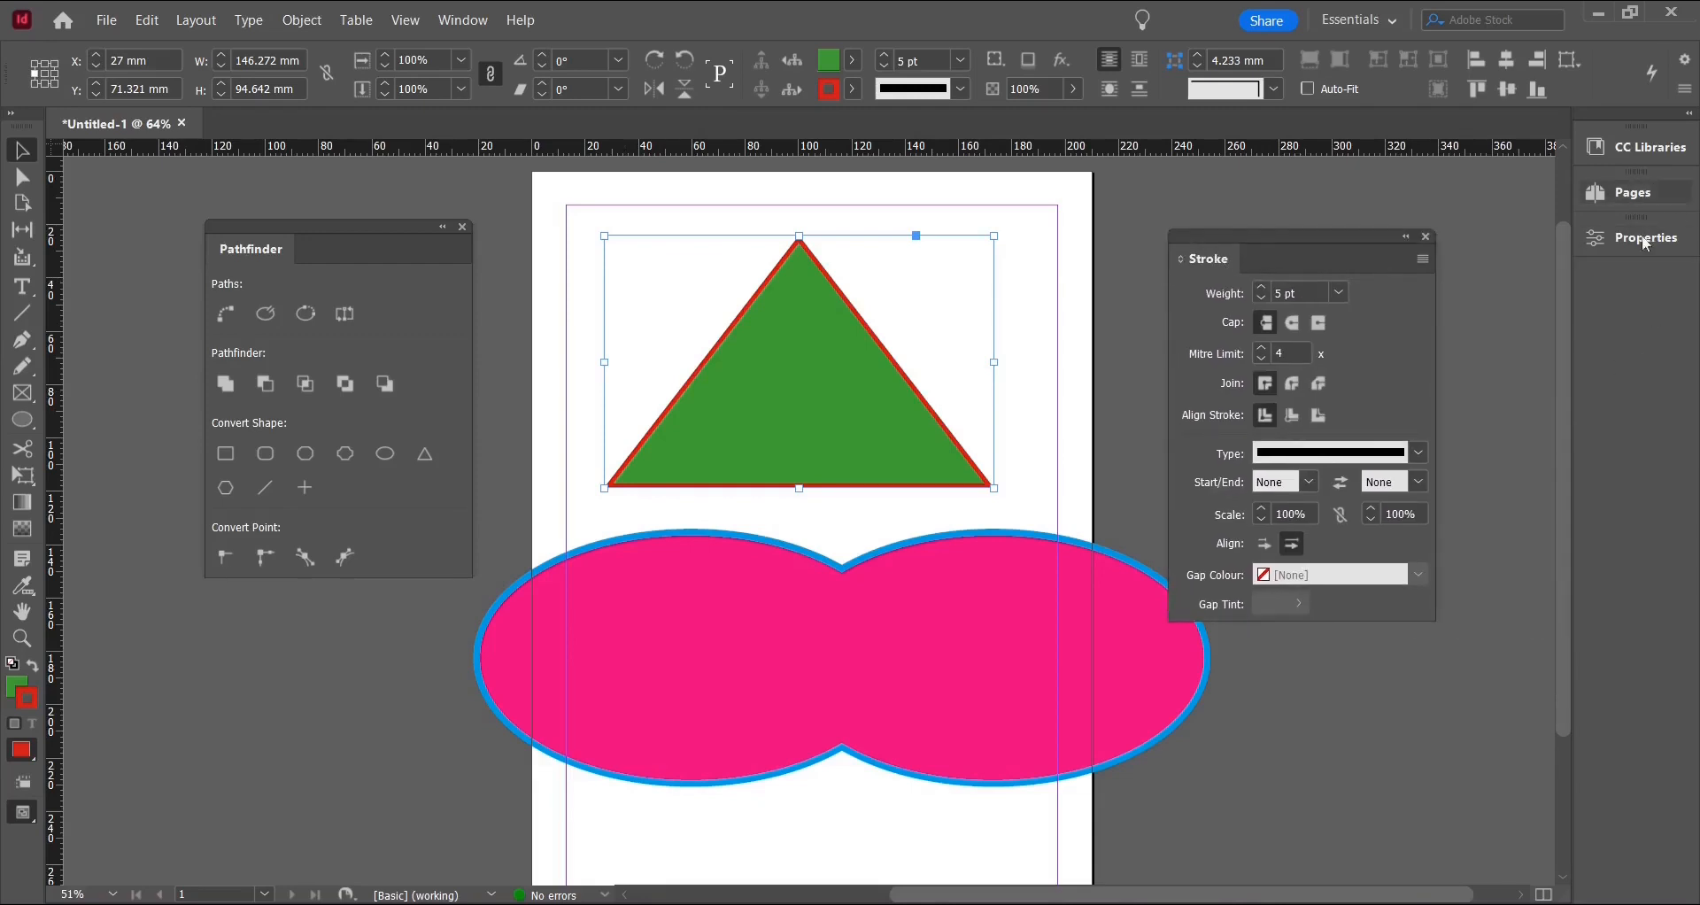
left_click(459, 24)
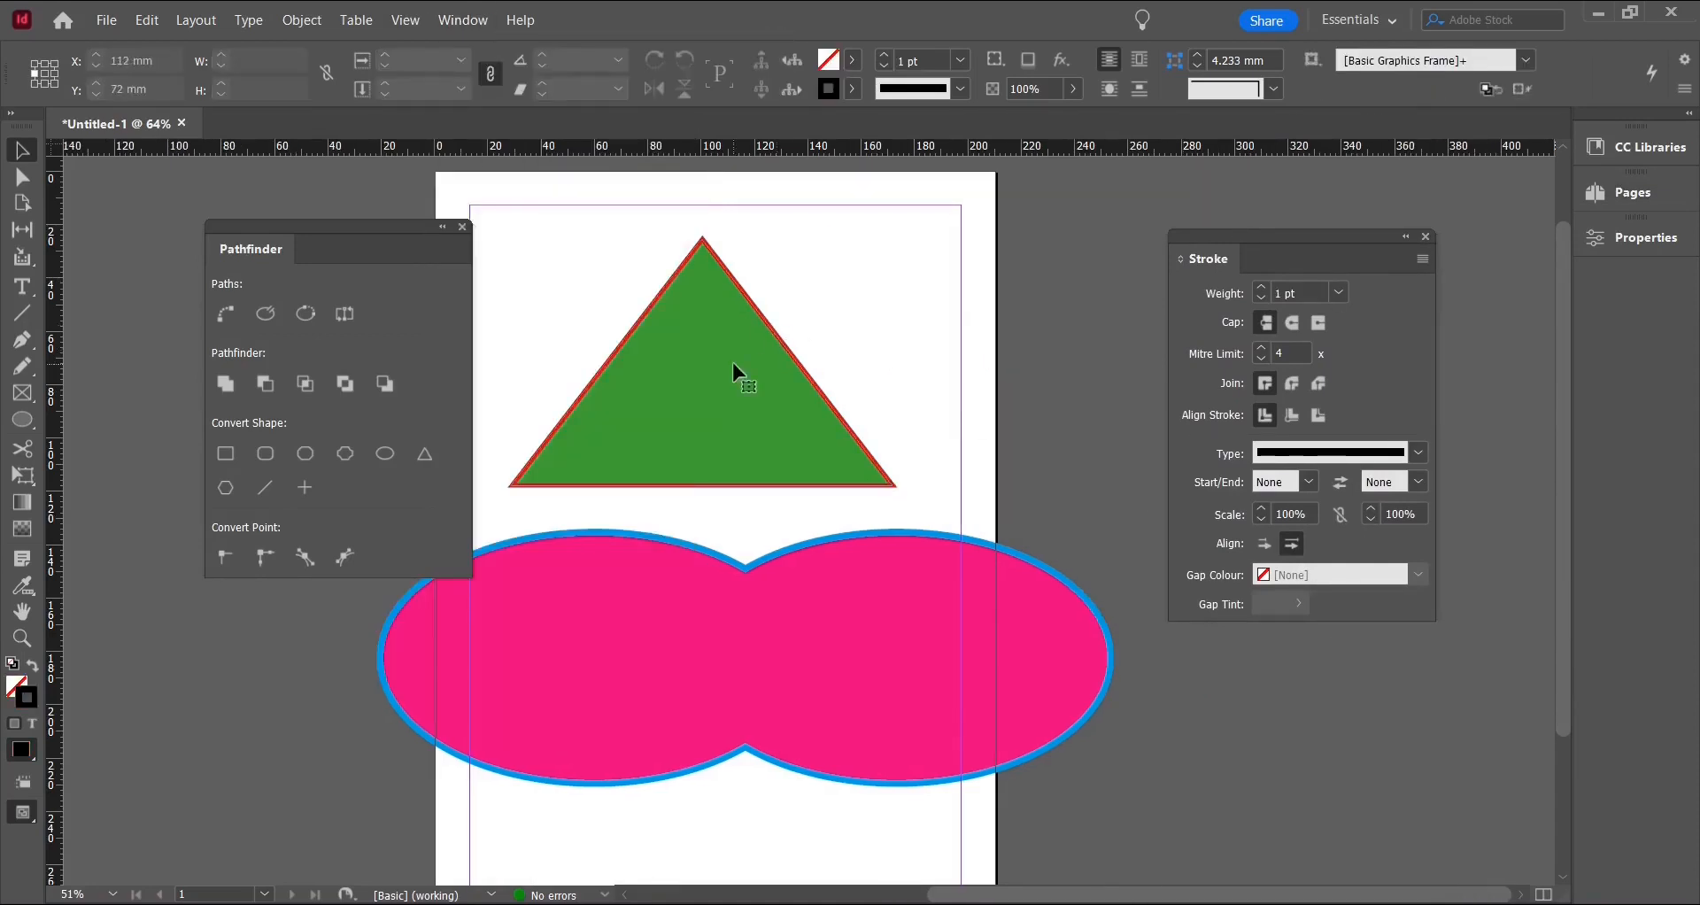
Increase the green triangle's stroke weight to 10 pt.
left_click(733, 373)
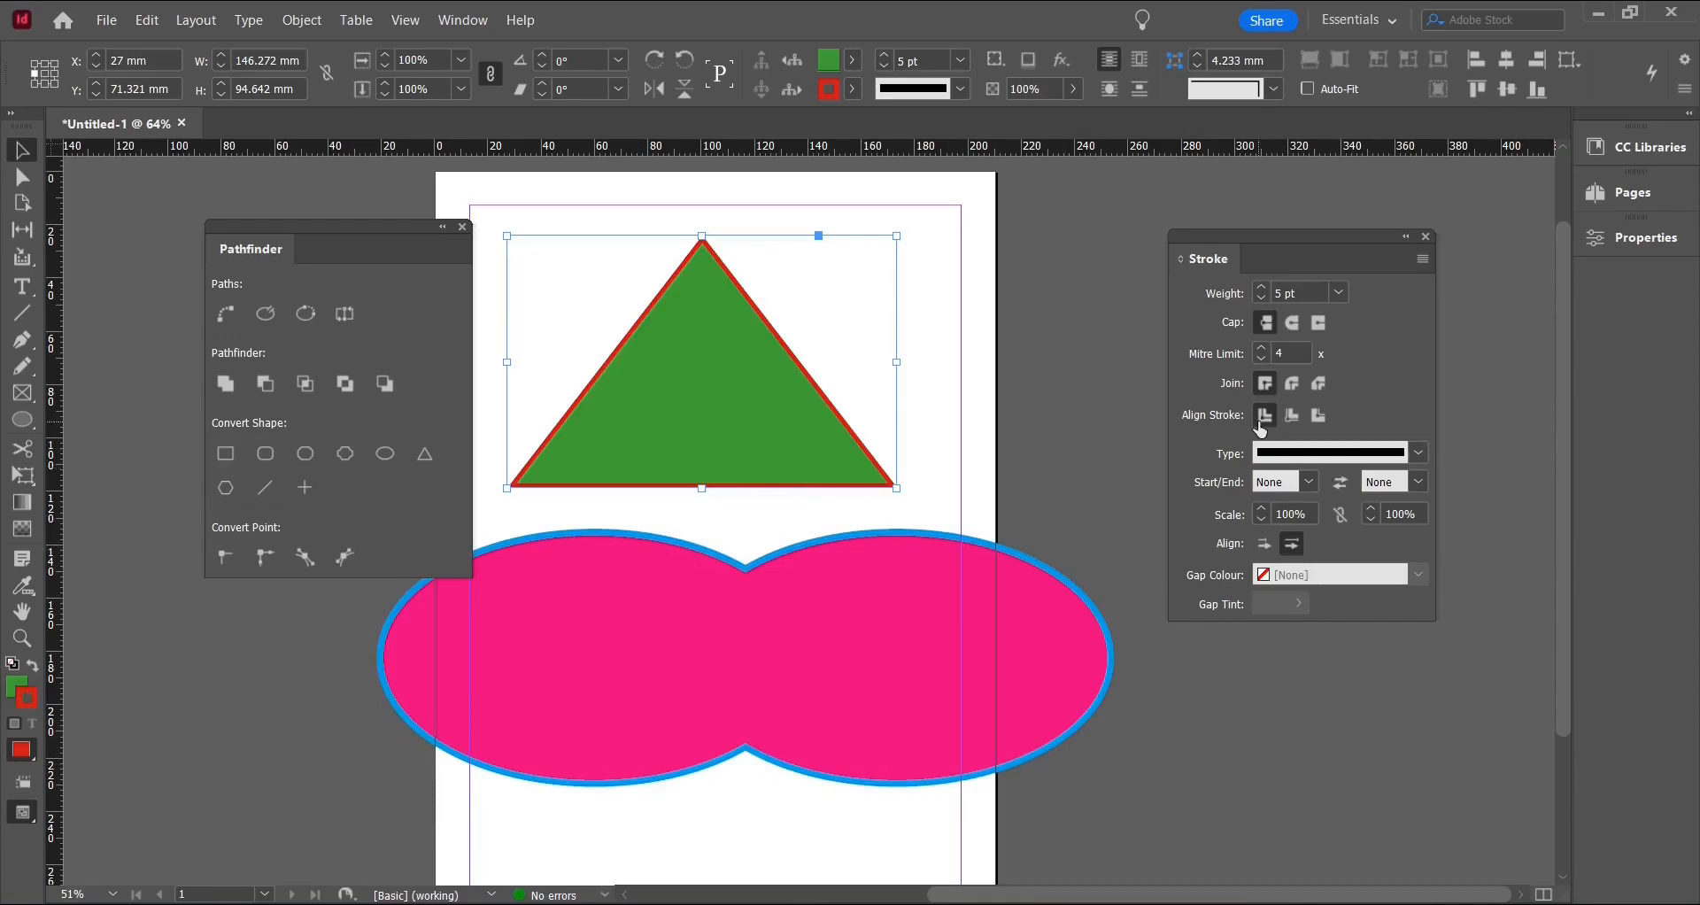
left_click_drag(1200, 260, 1132, 222)
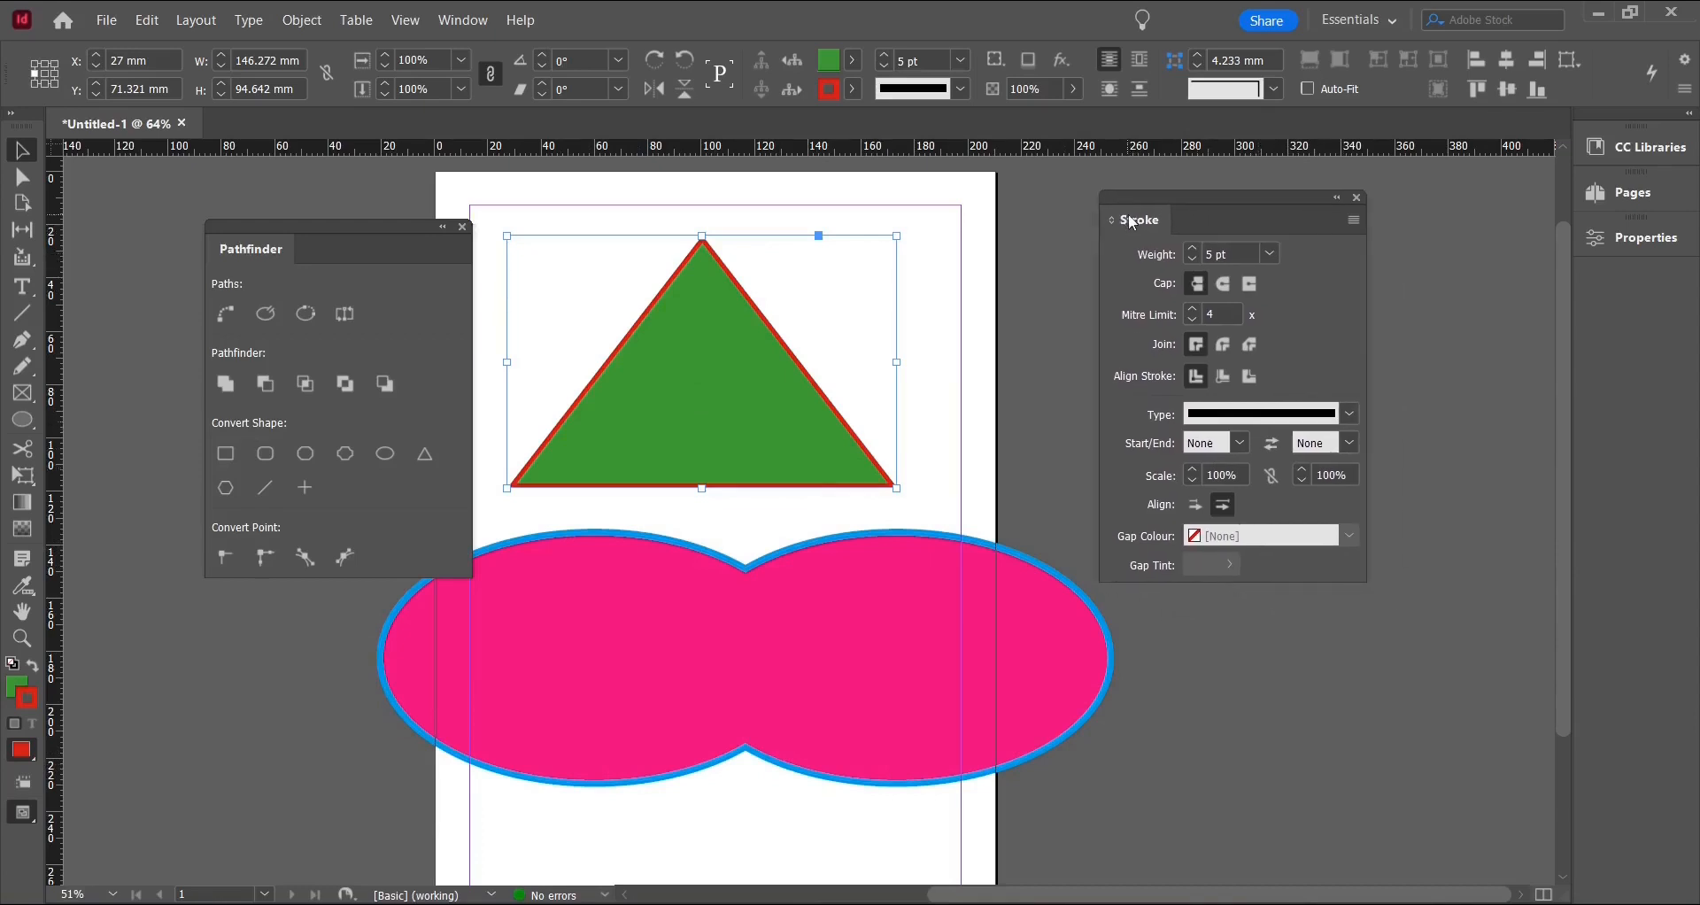
left_click(1192, 249)
left_click(1192, 249)
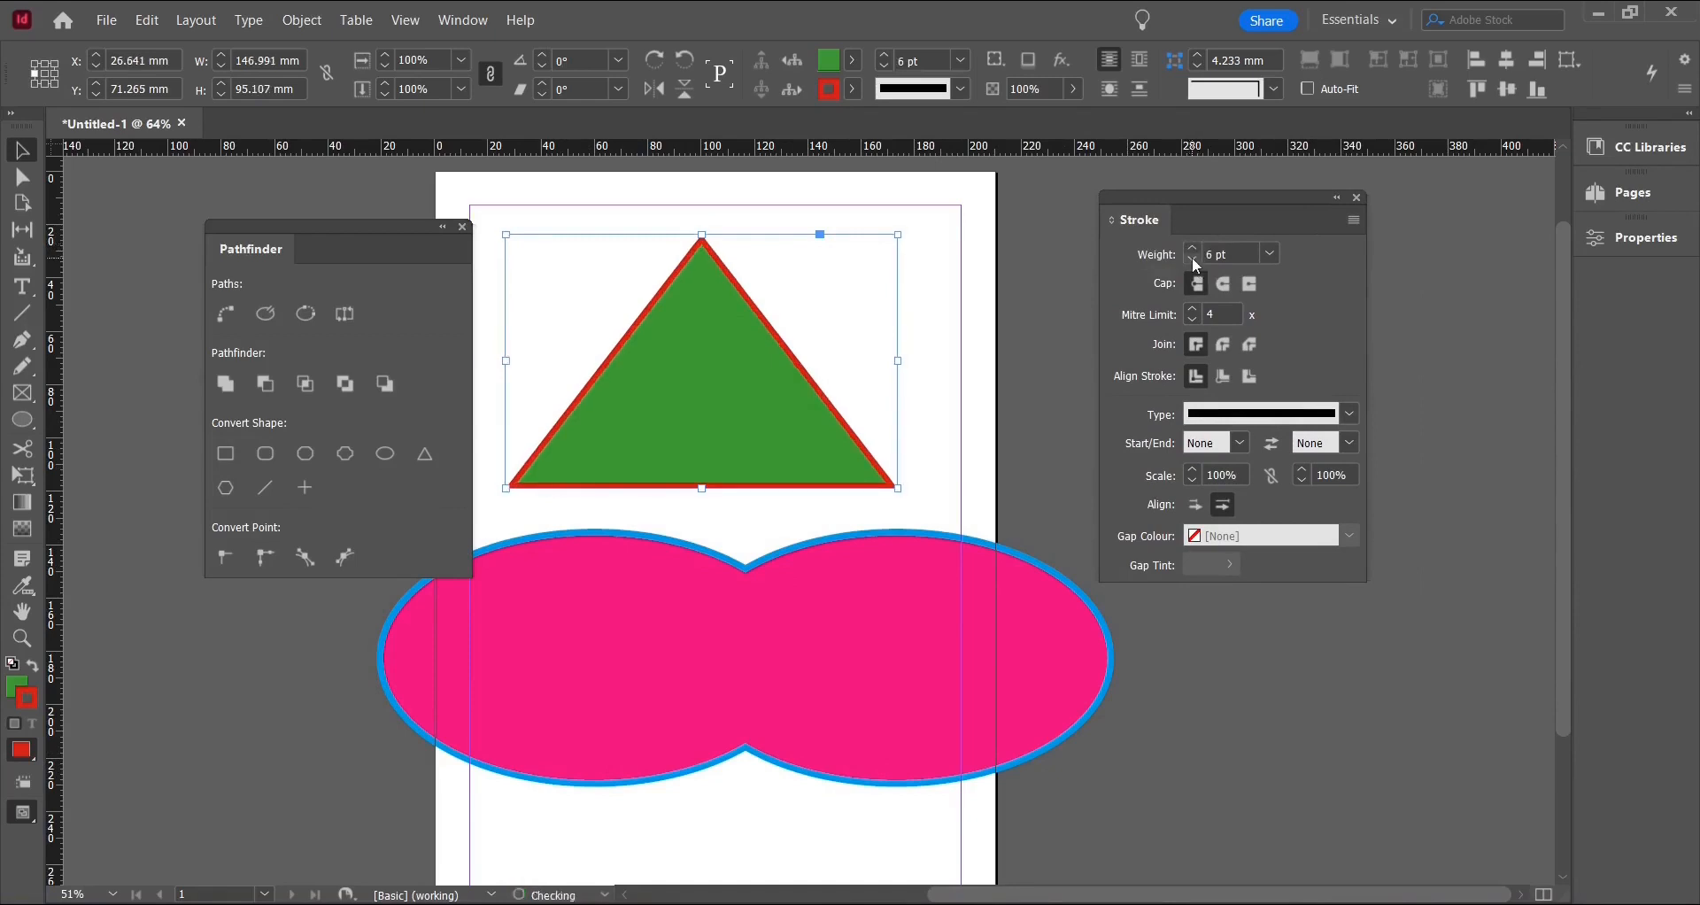
left_click(1191, 250)
left_click(1191, 250)
left_click(1191, 250)
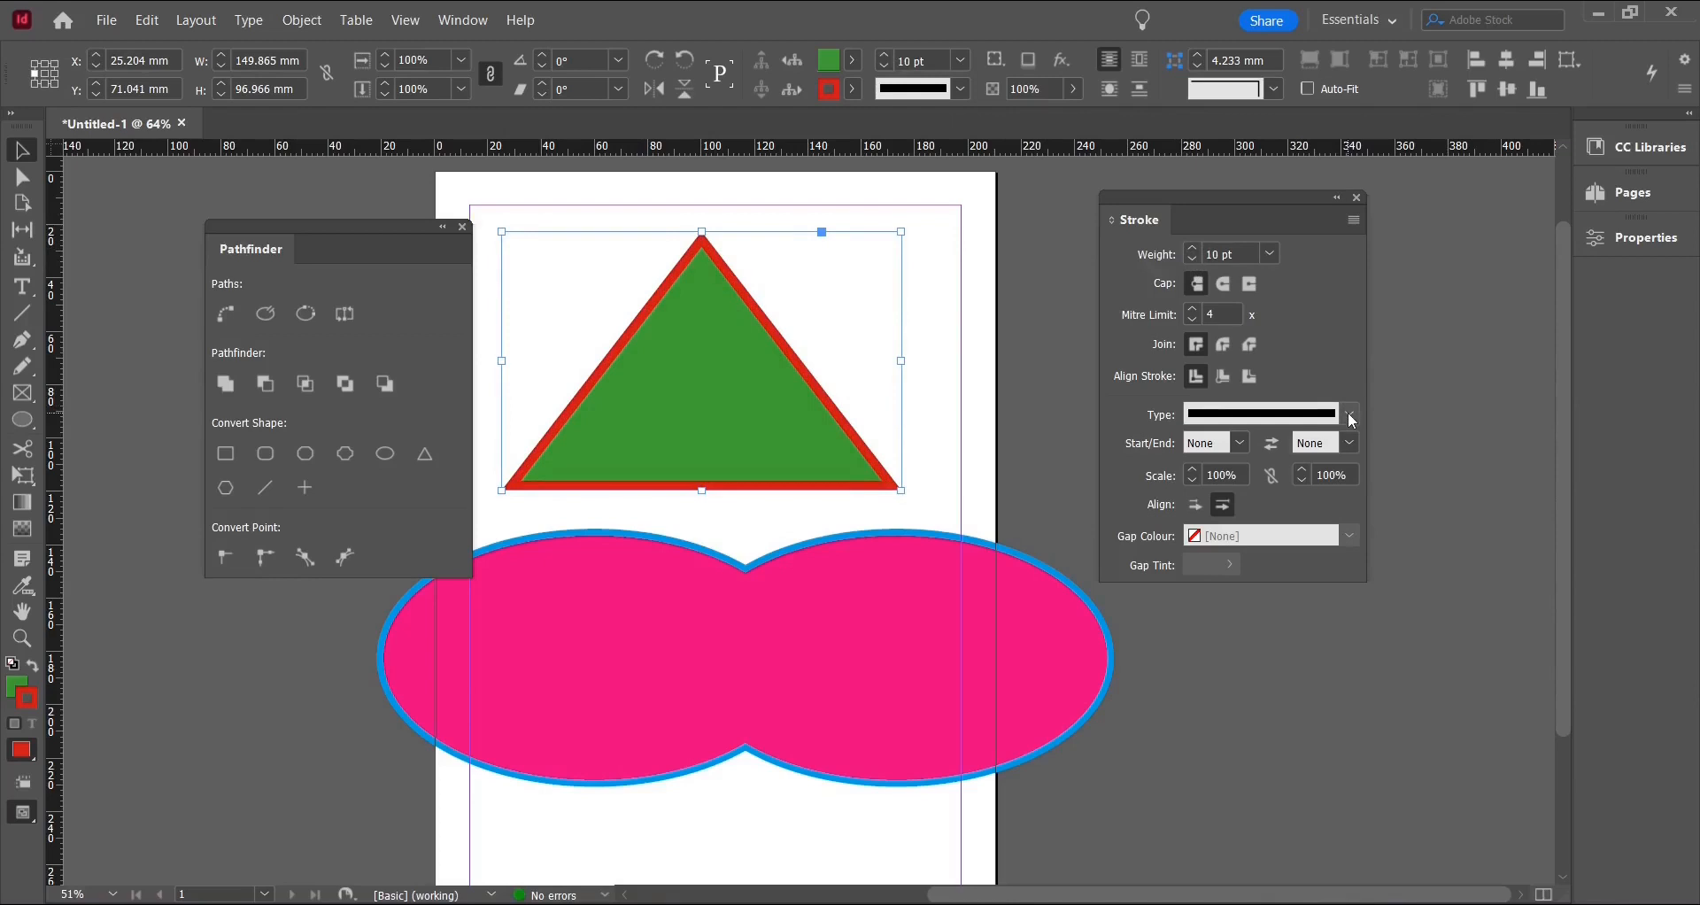
Try the stroke types Dotted, Dashed (3 and 2) and Right Slant Hash on the triangle.
left_click(1349, 415)
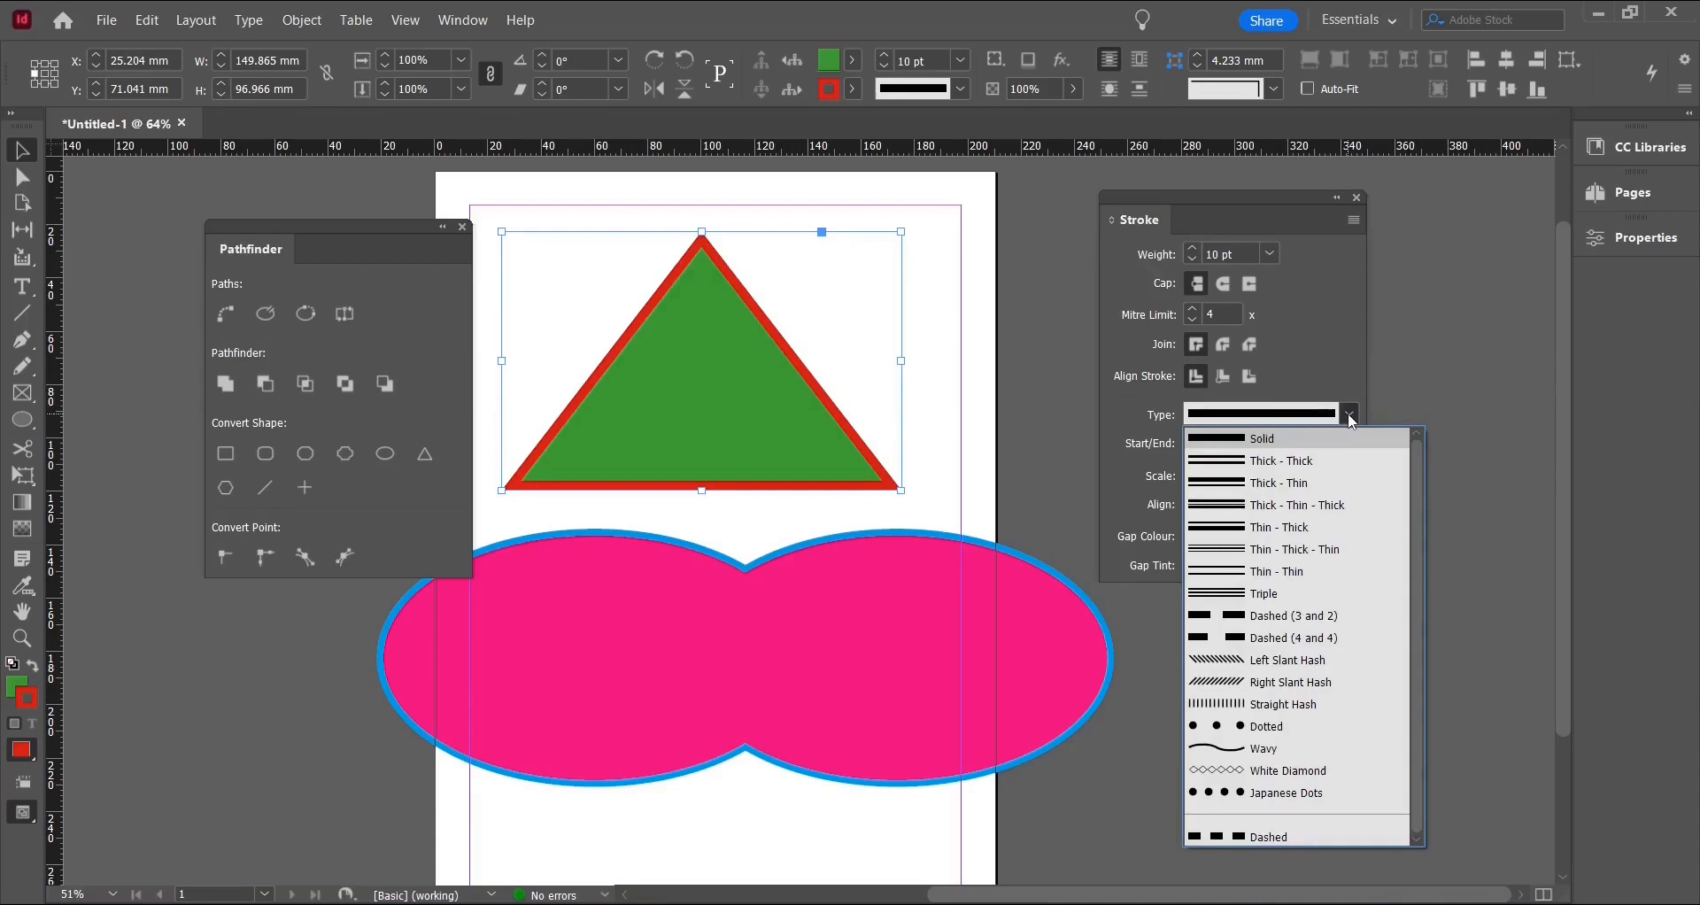
left_click(1278, 734)
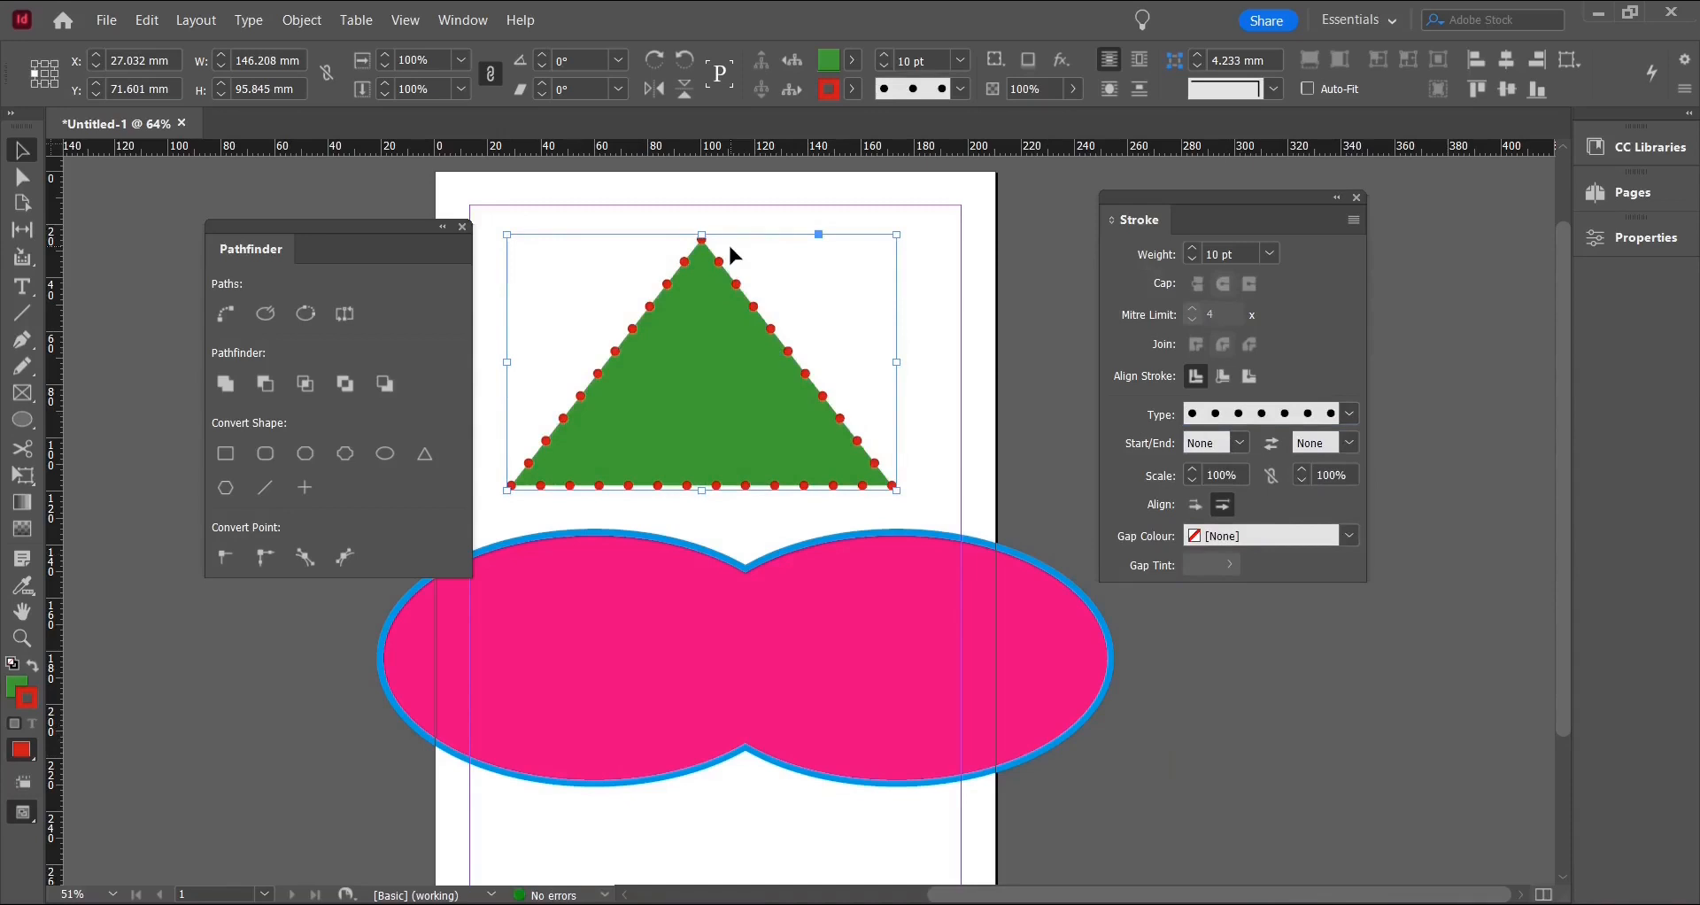
left_click(1350, 414)
left_click(1316, 617)
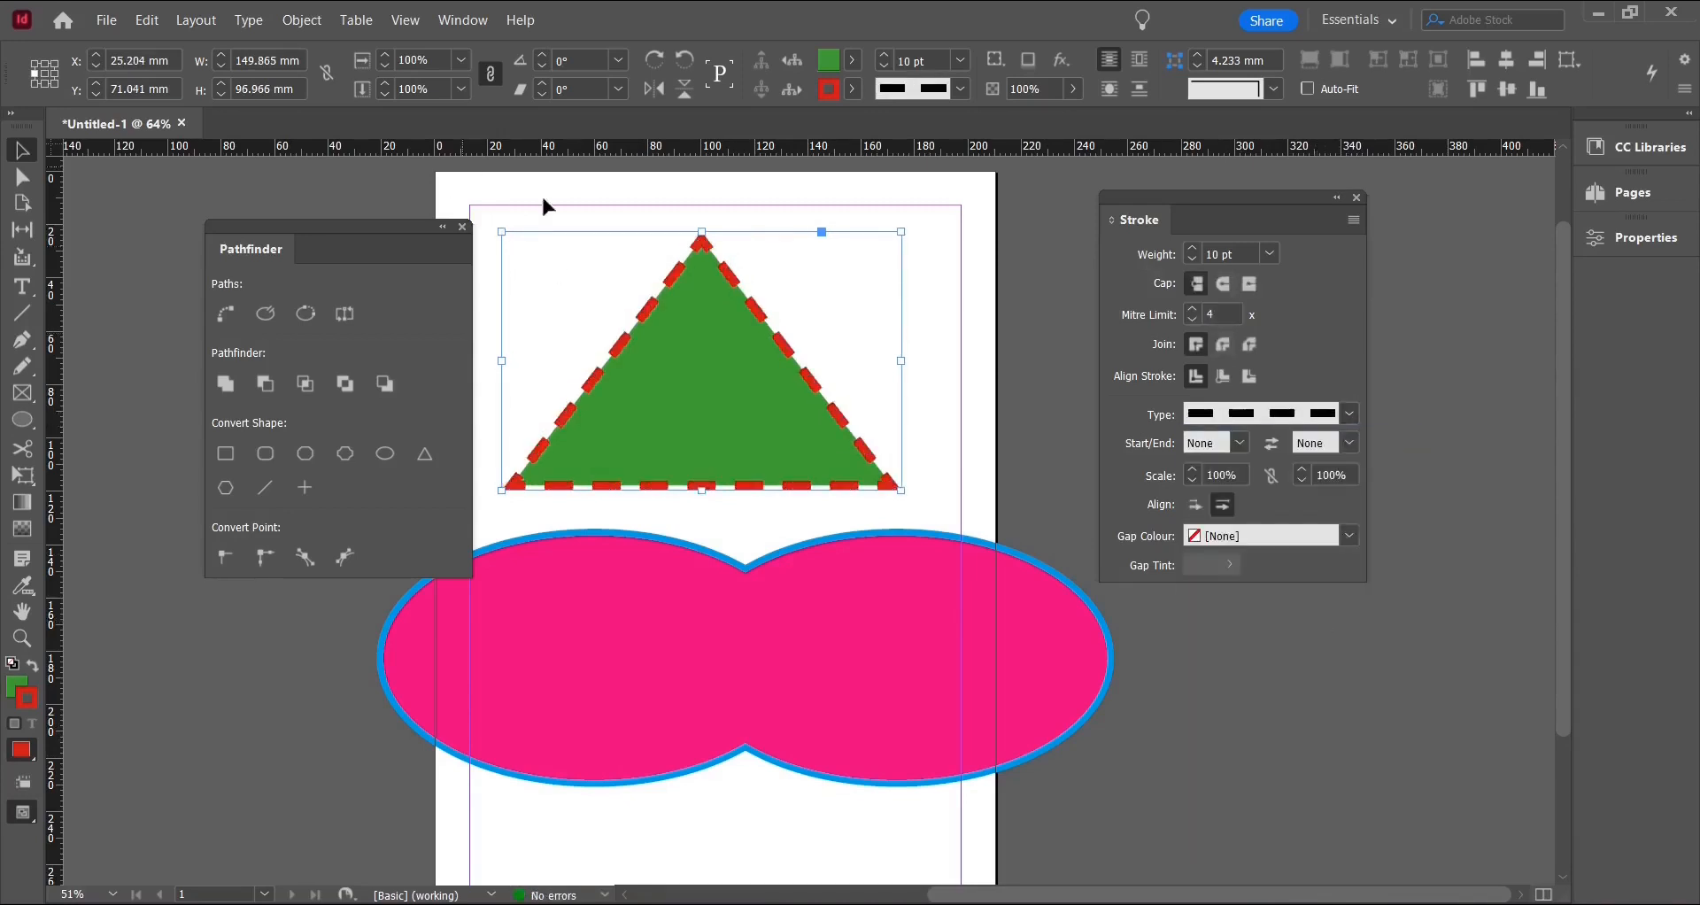
left_click(1351, 414)
left_click(1279, 682)
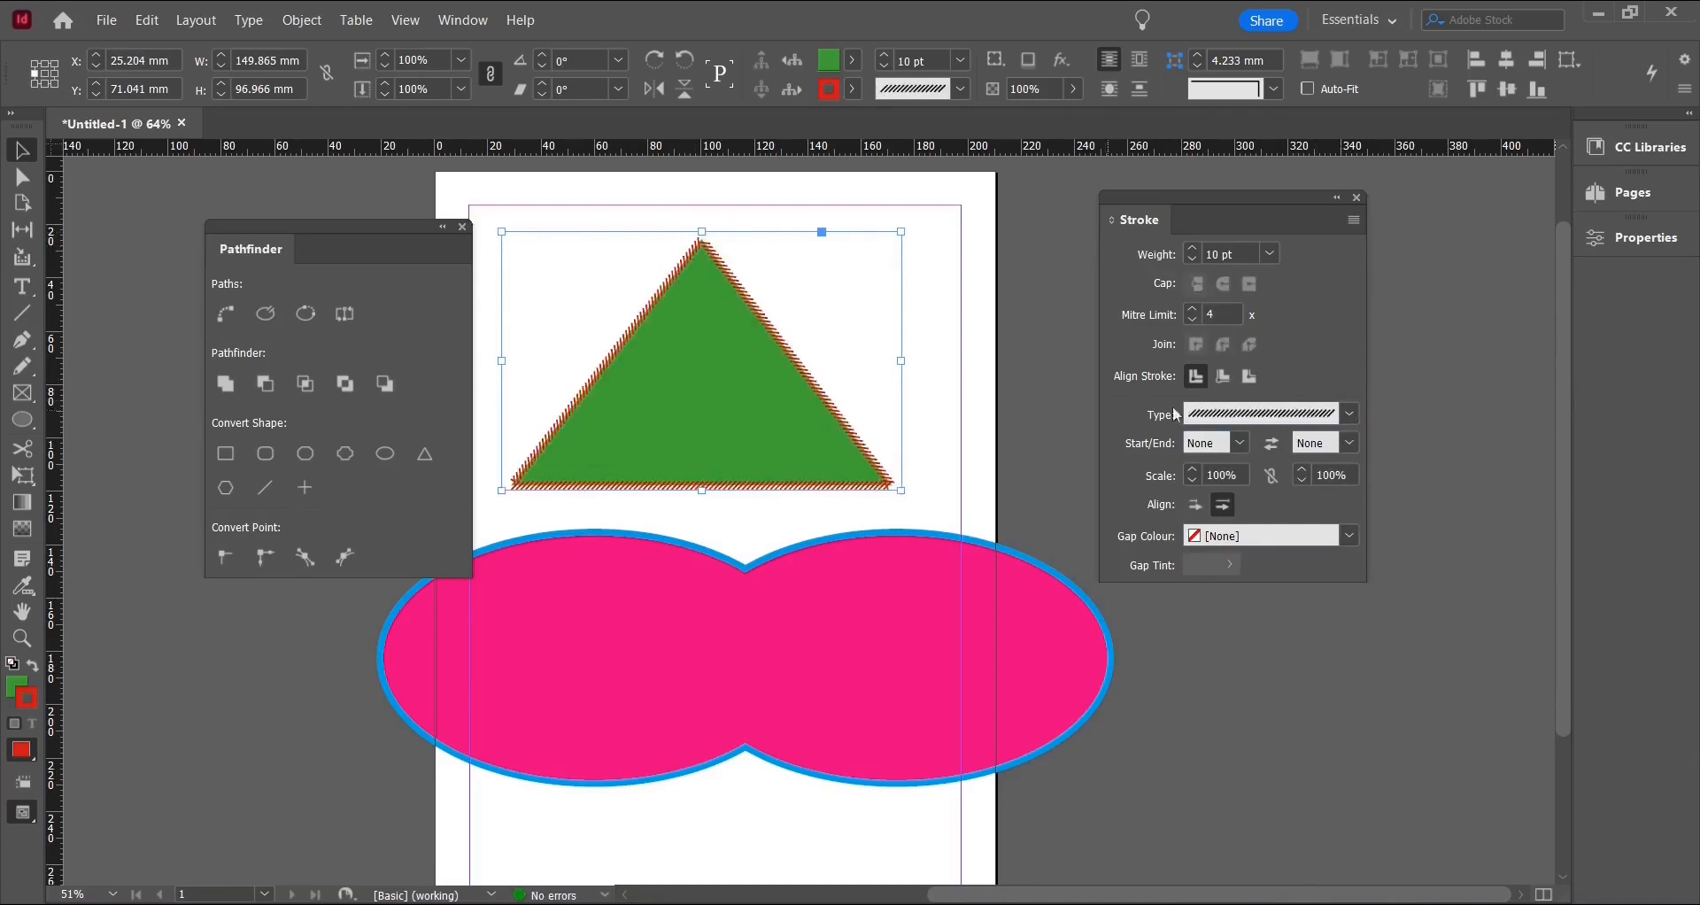
Set the triangle's stroke type to Wavy.
left_click(1349, 414)
left_click(1295, 752)
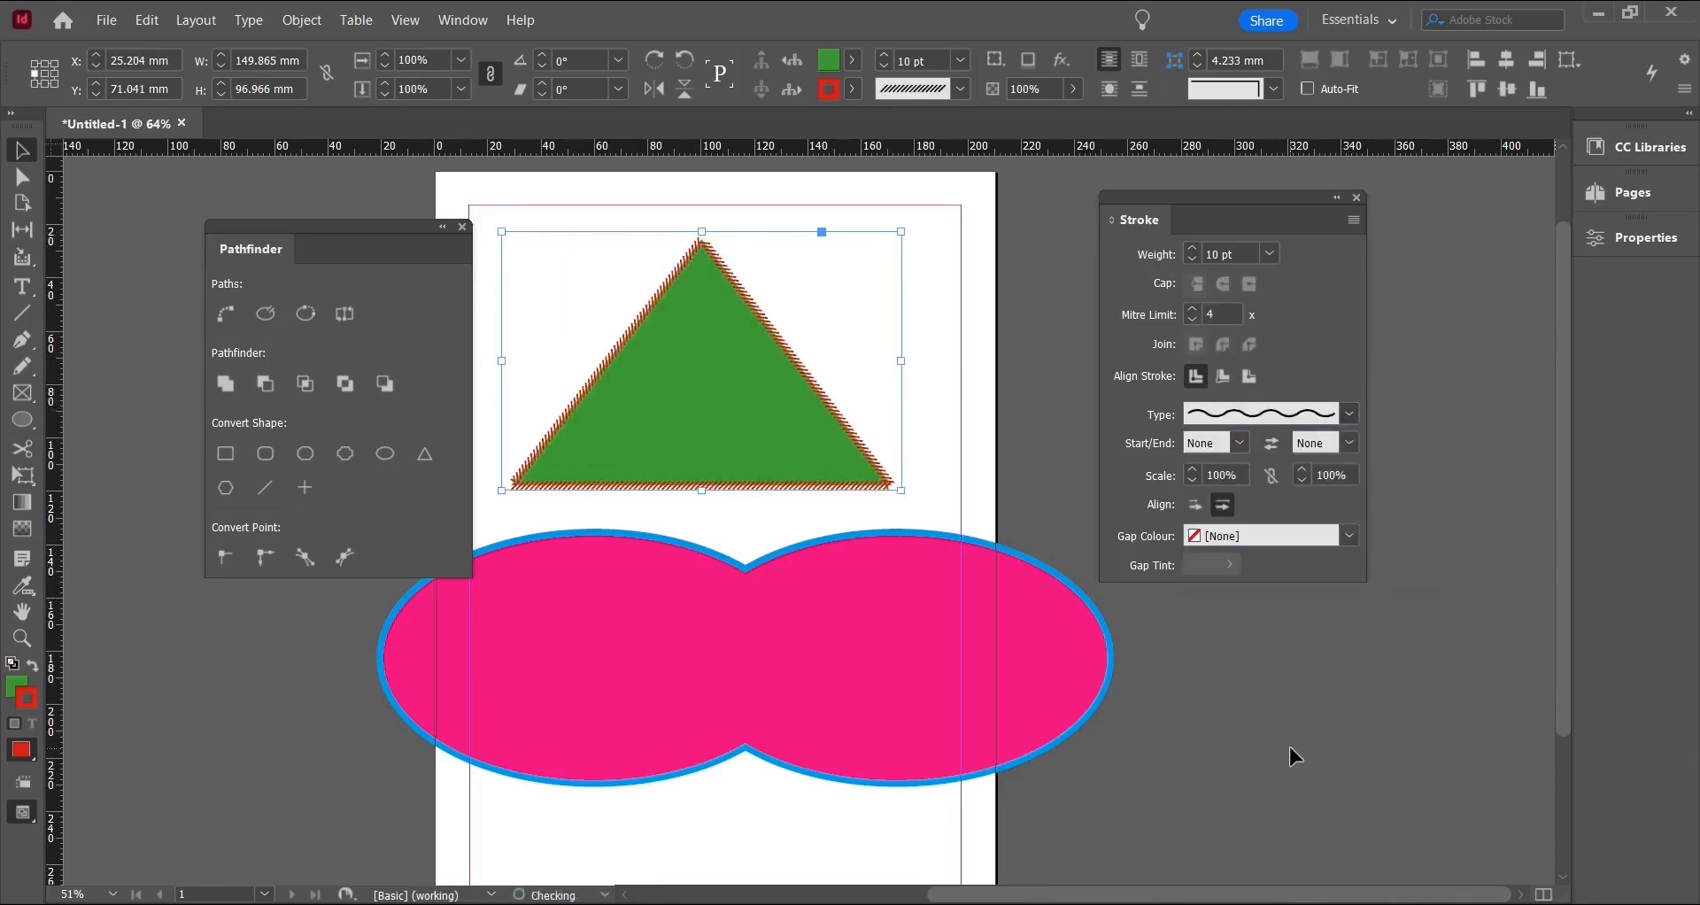
left_click(1356, 414)
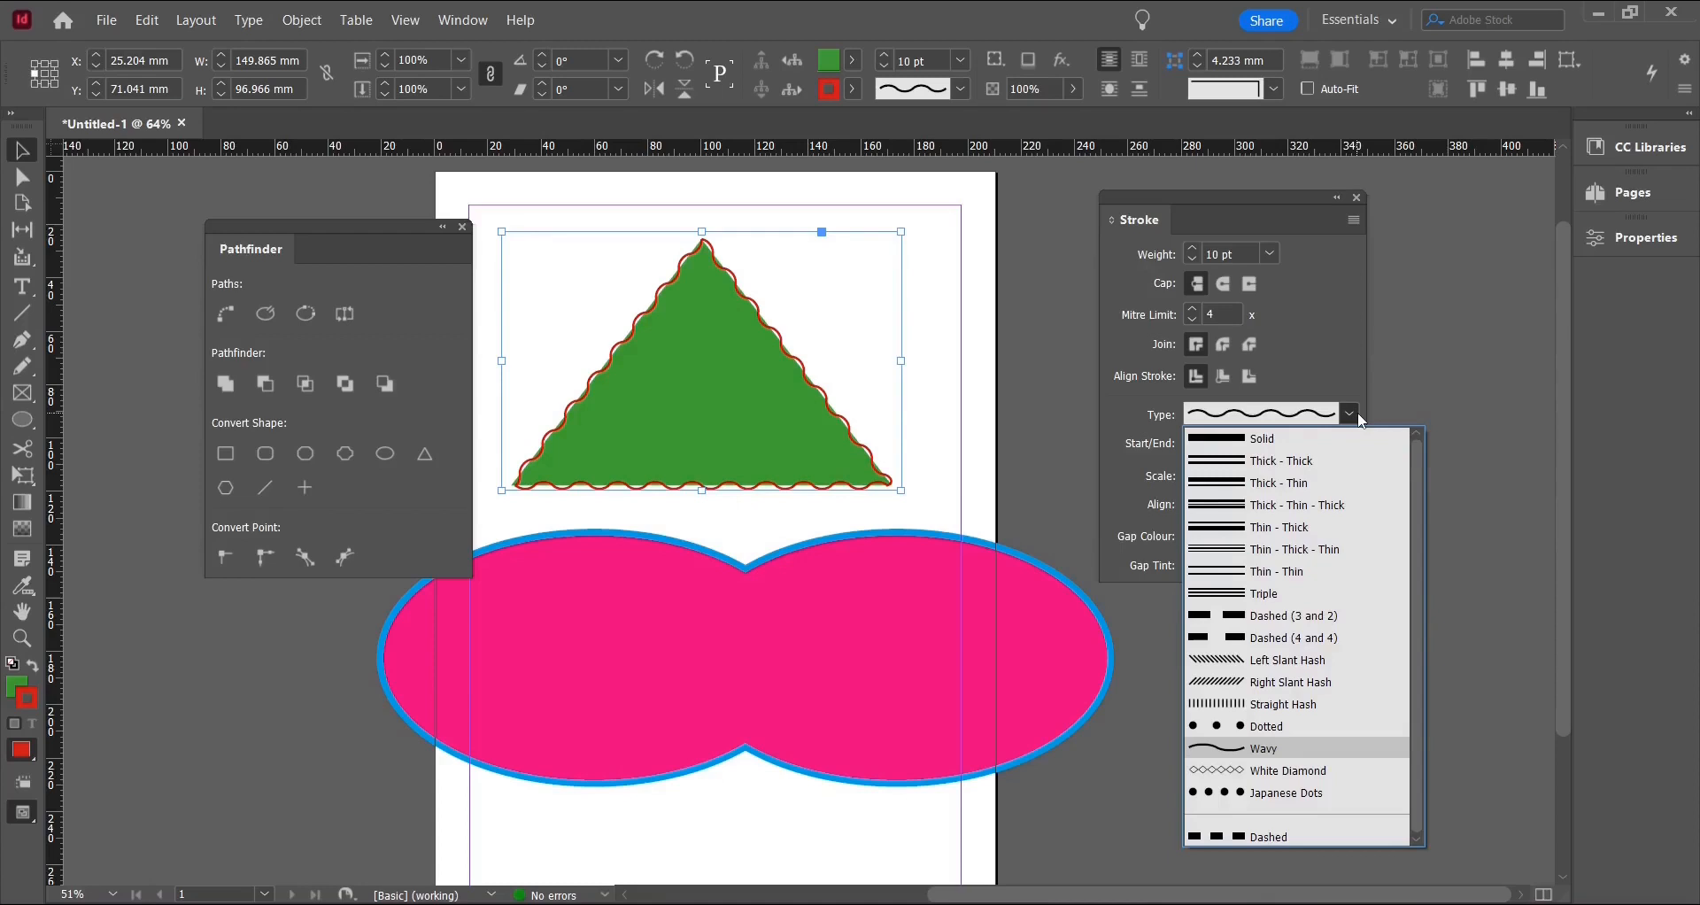
left_click(1243, 700)
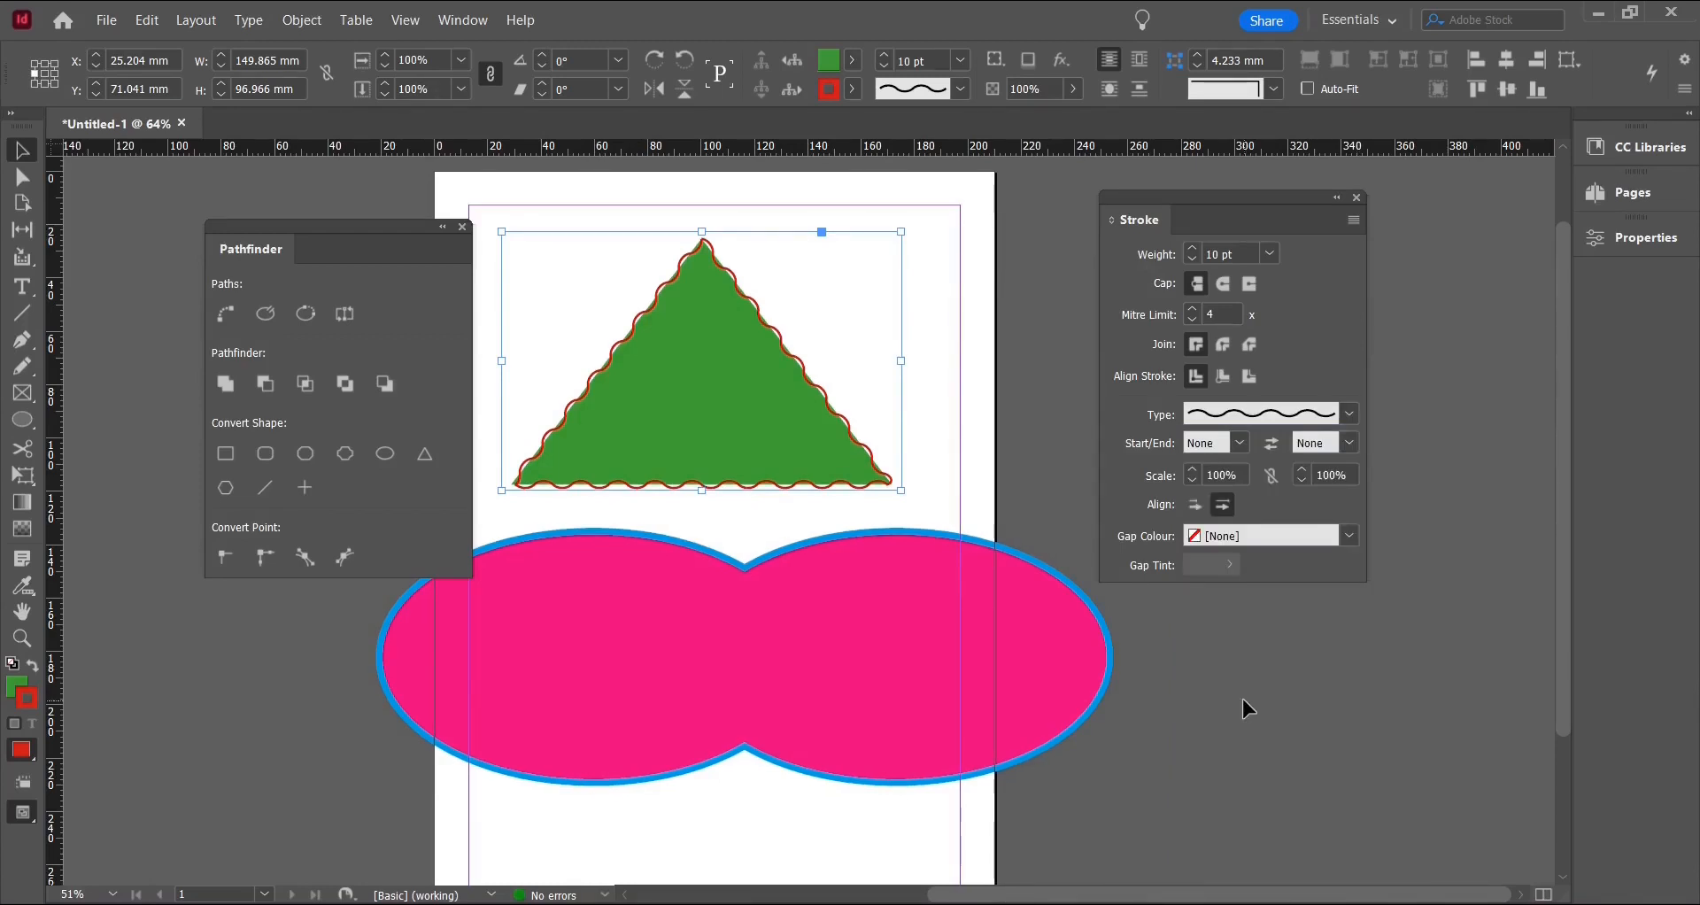
Dock the floating Stroke and Pathfinder panels with the other collapsed panels.
left_click_drag(245, 260, 193, 273)
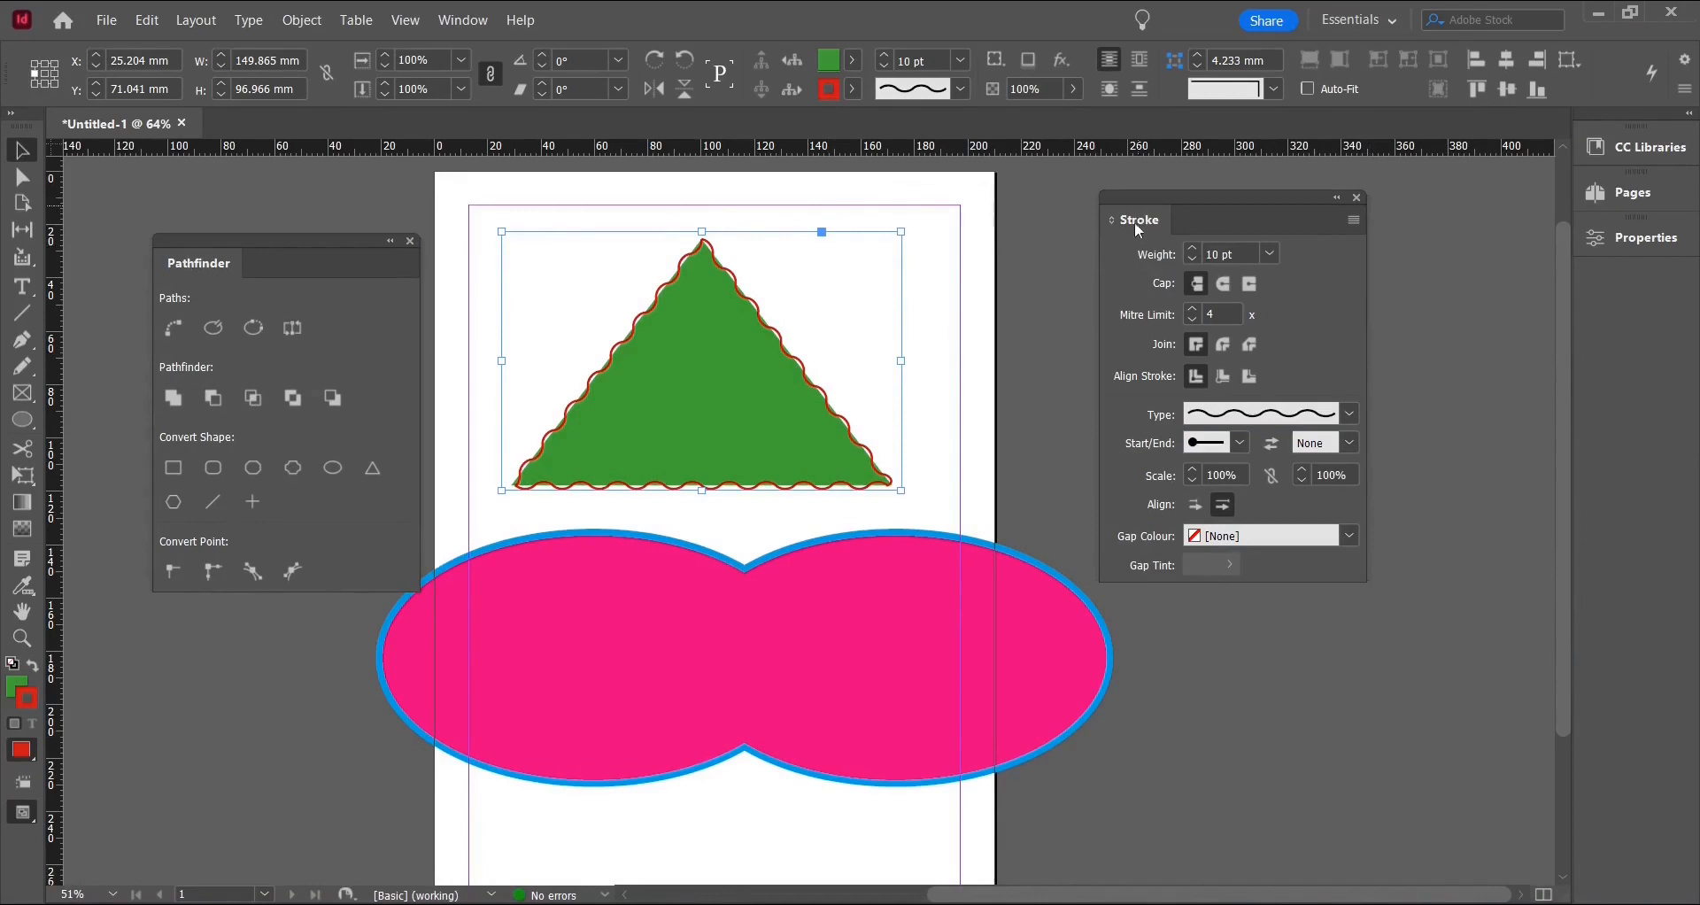
mouse_move(1139, 231)
left_mouse_down()
mouse_move(1189, 298)
mouse_move(1585, 292)
left_mouse_up()
left_click_drag(186, 269, 1597, 289)
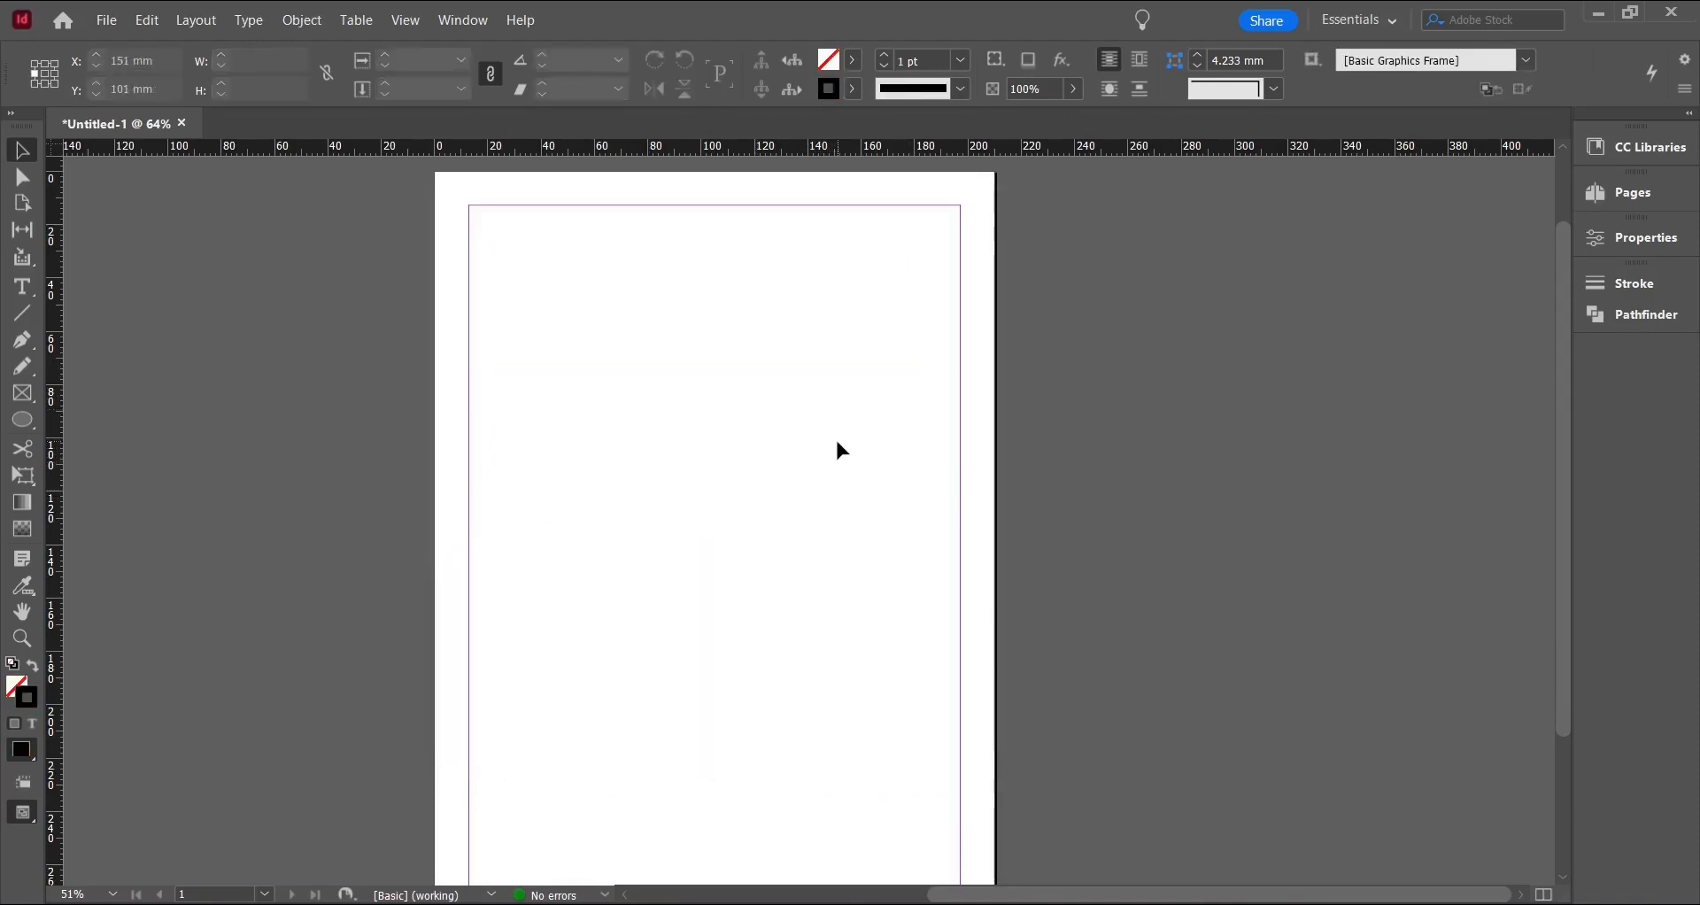
Create a text frame spanning the page margins and fill it with placeholder text.
left_click(18, 287)
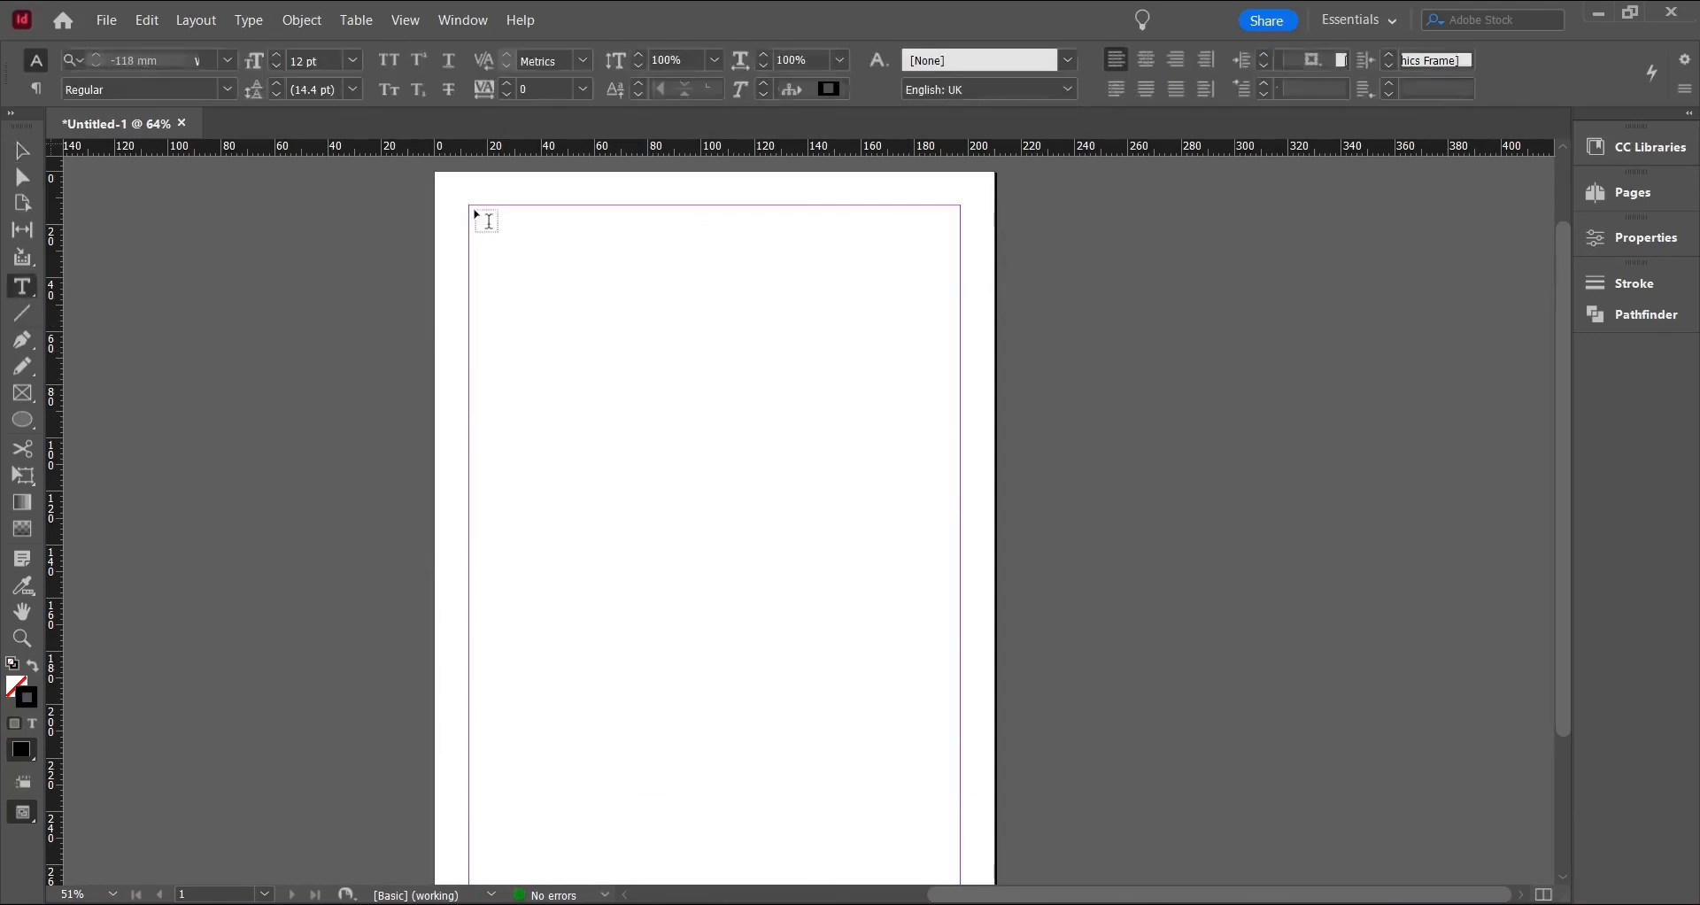
left_click_drag(471, 207, 956, 741)
right_click(502, 309)
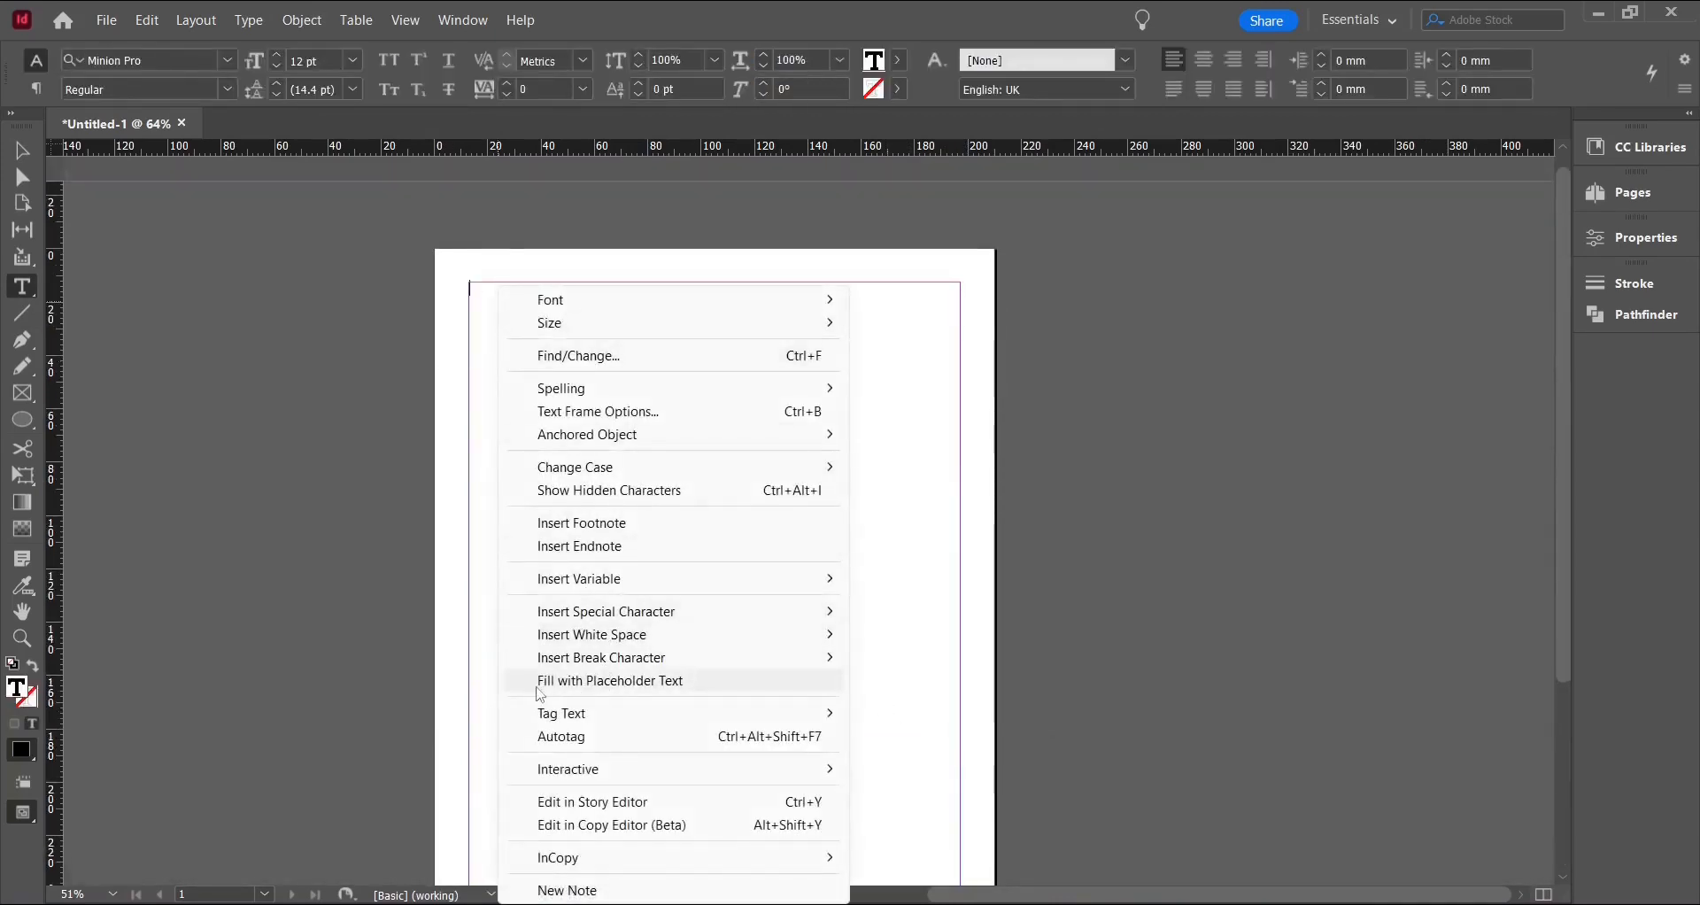
left_click(629, 693)
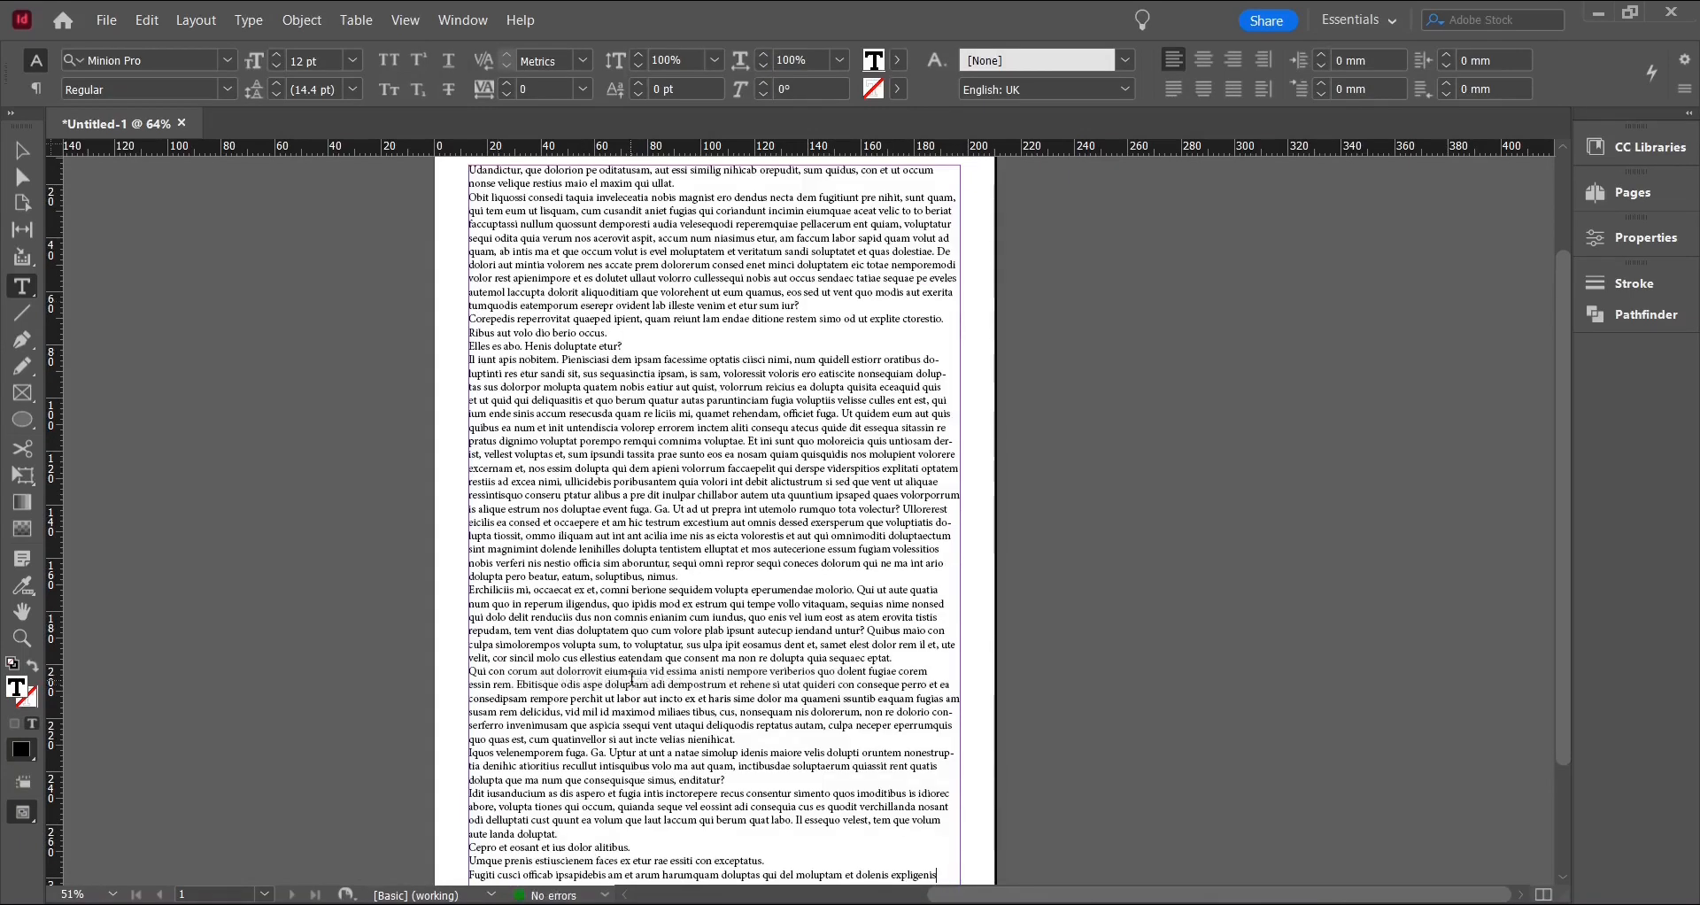
scroll(819, 646, "up", 1)
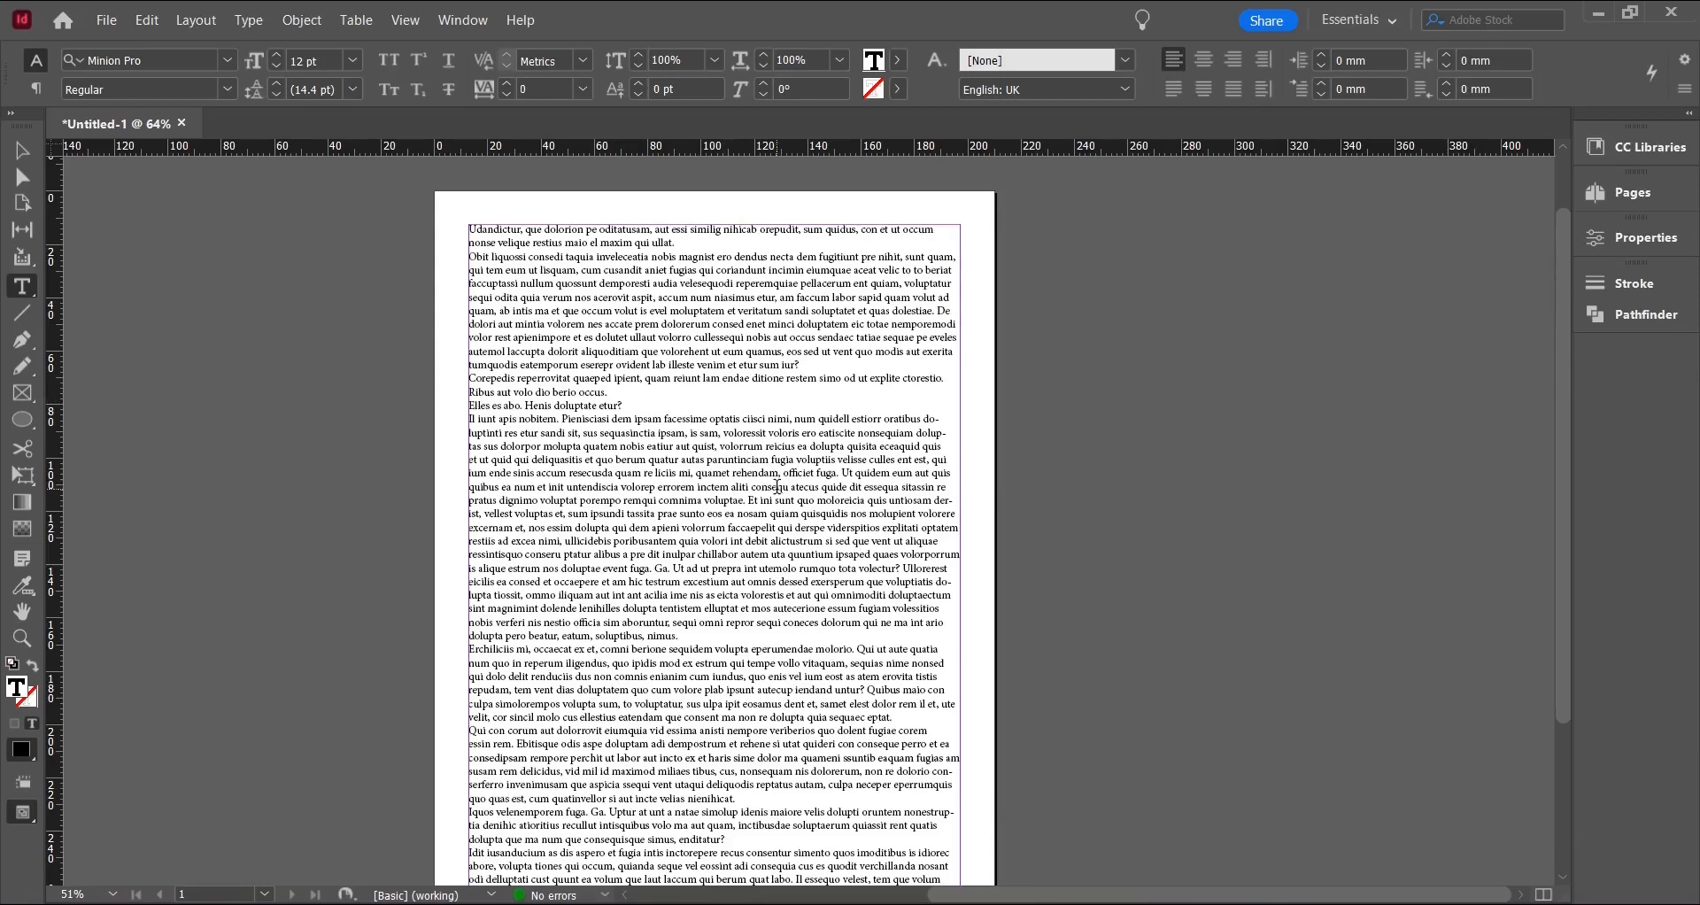
Place the image ocean-g8fa6ffb88_1920 over the middle of the text at a size of about 88 x 59 mm.
left_click(123, 25)
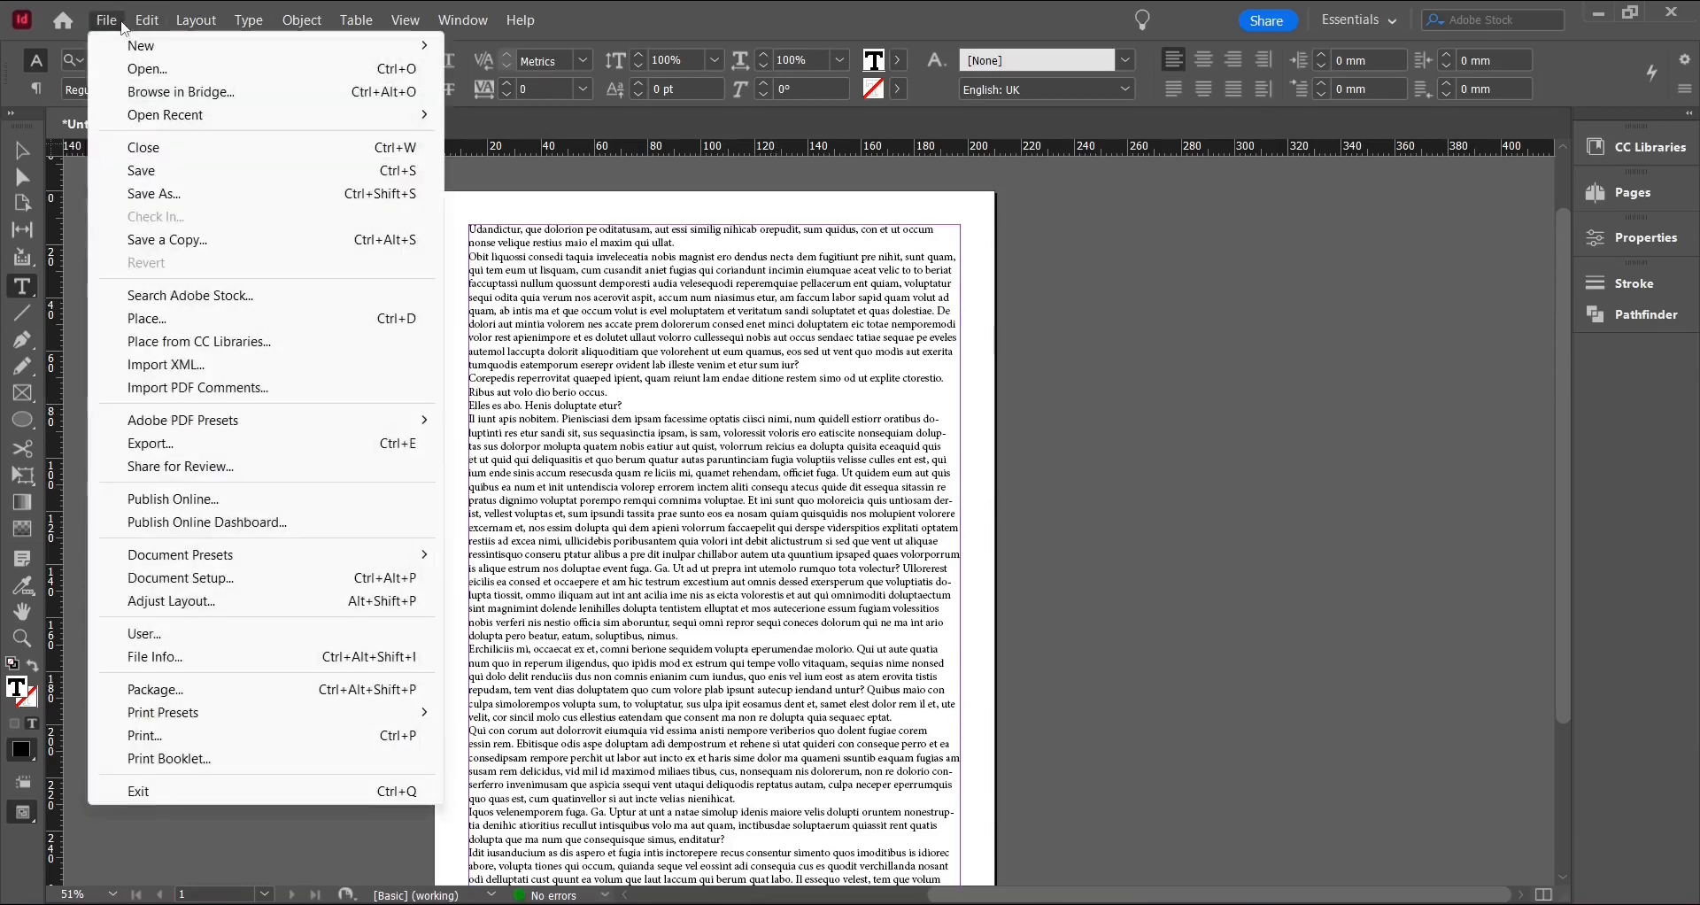
left_click(147, 318)
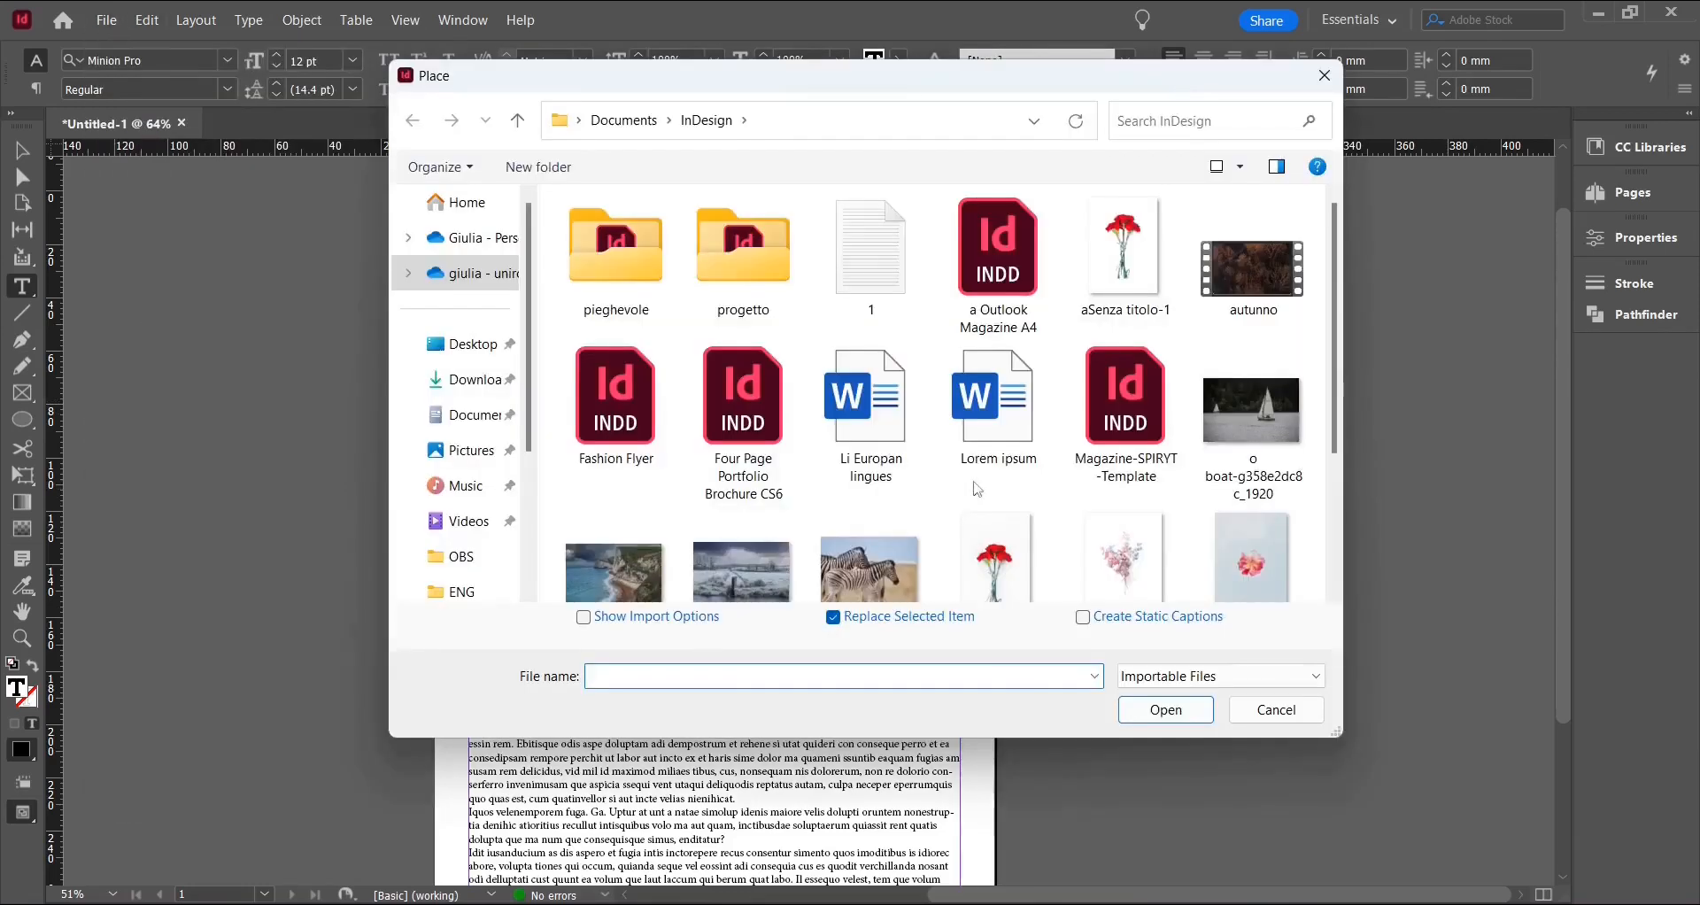
scroll(1097, 416, "down", 2)
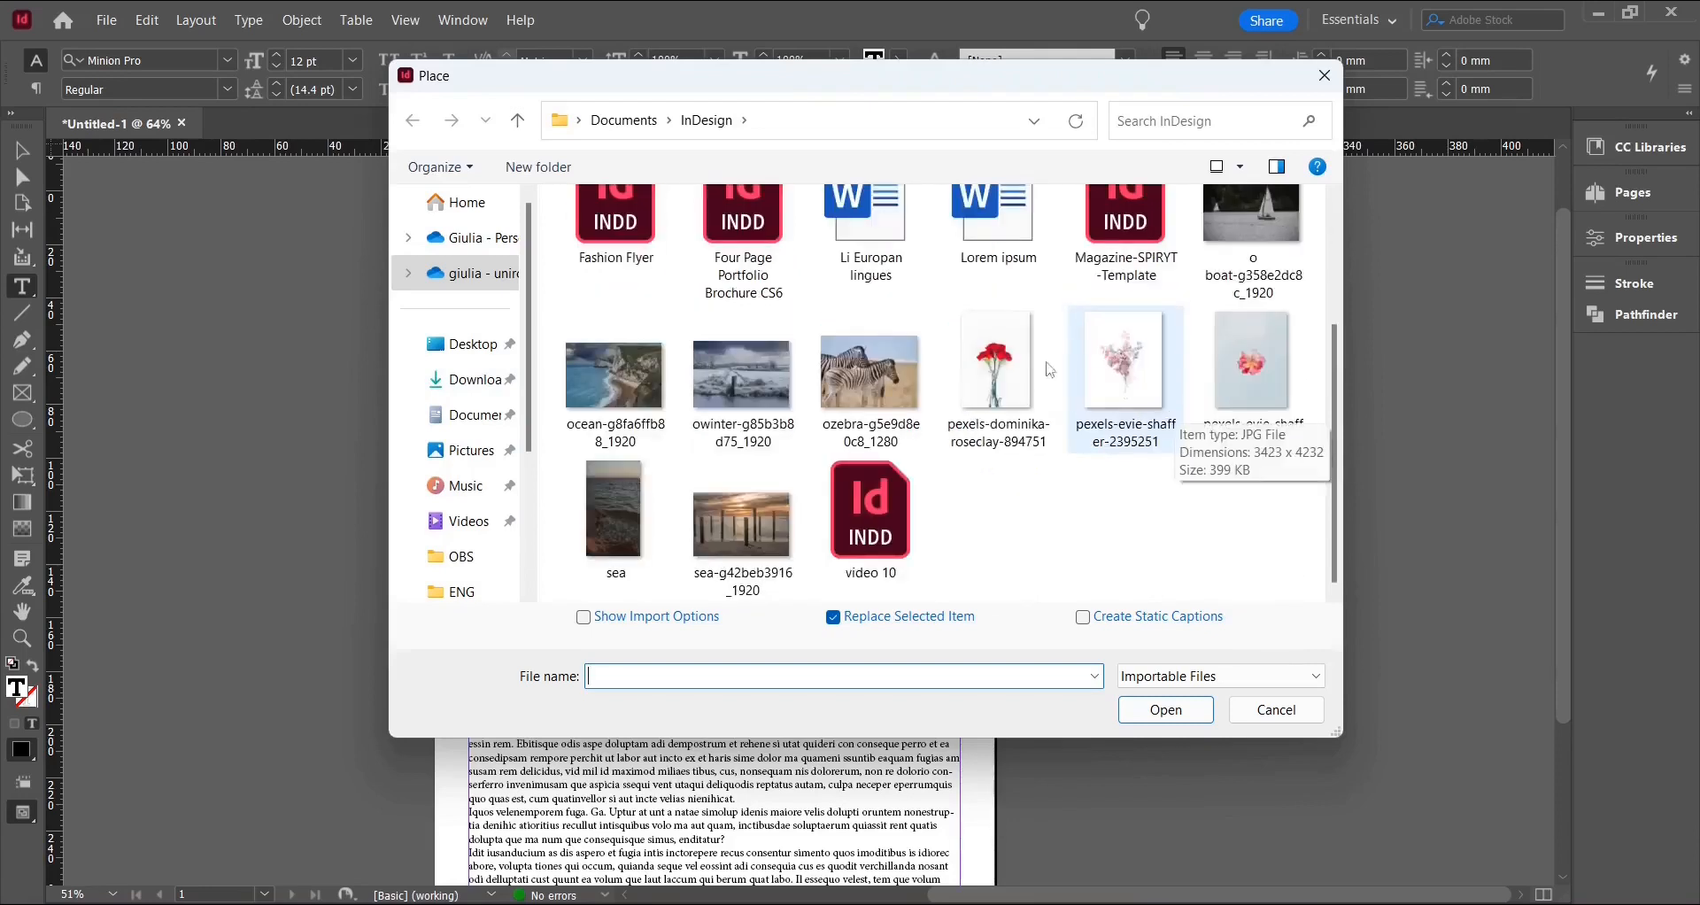
left_click(614, 379)
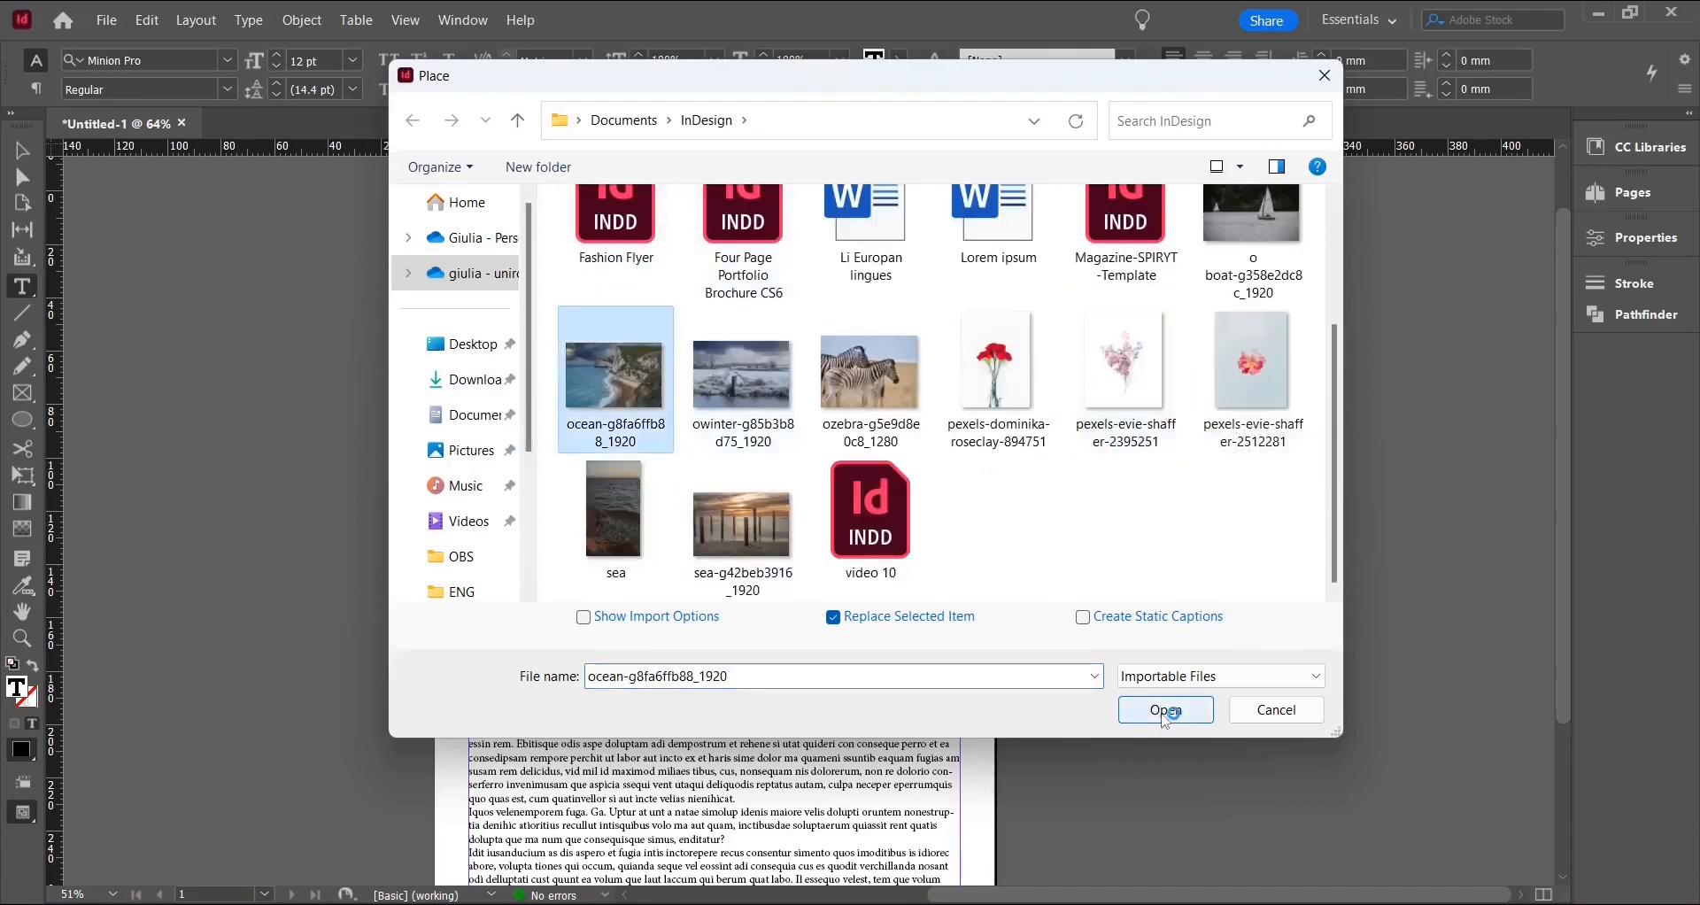
left_click(1166, 710)
scroll(523, 425, "down", 1)
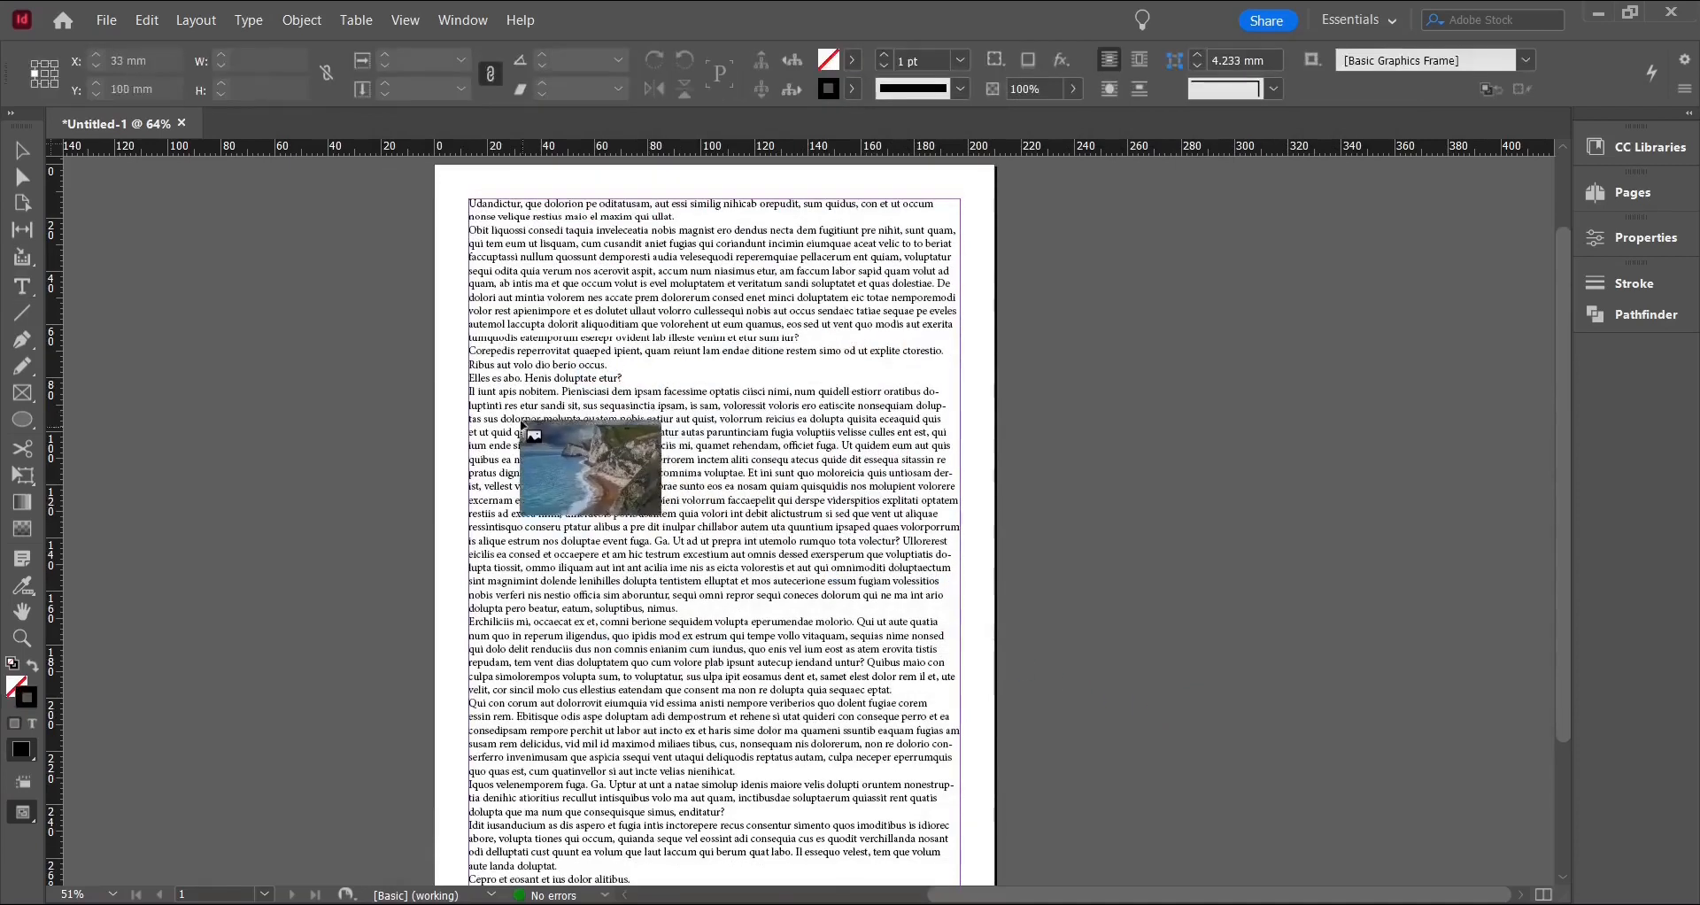
left_click_drag(592, 403, 829, 563)
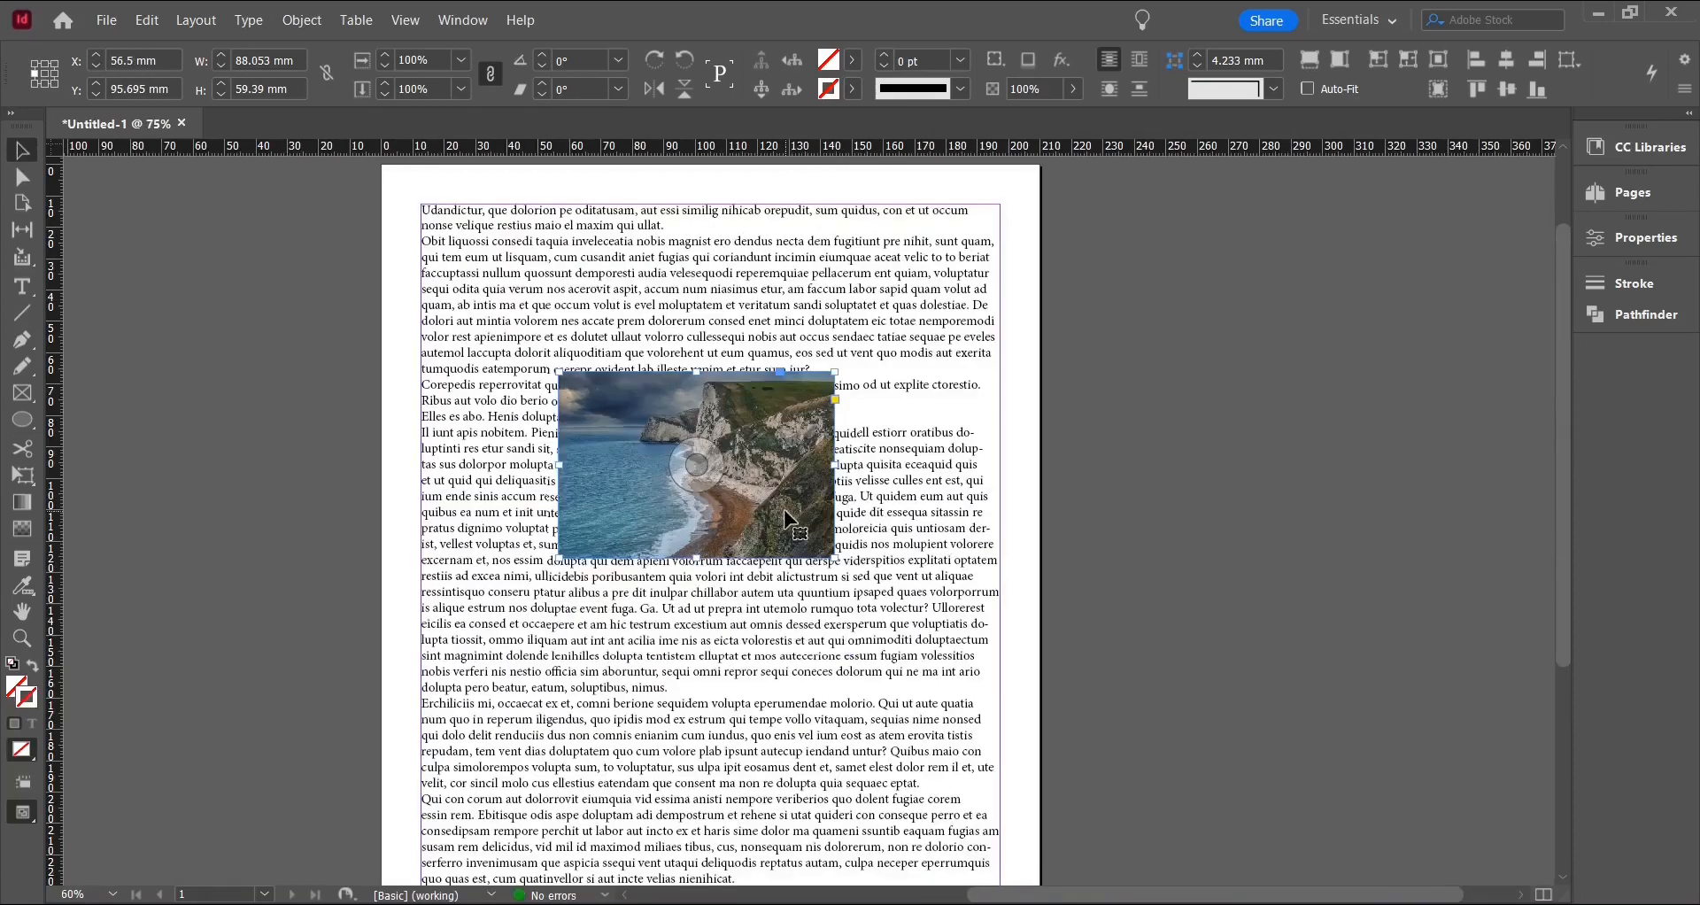
Reposition the ocean image over the text, ending at about X 63 mm and Y 100 mm.
left_click_drag(780, 510, 796, 573)
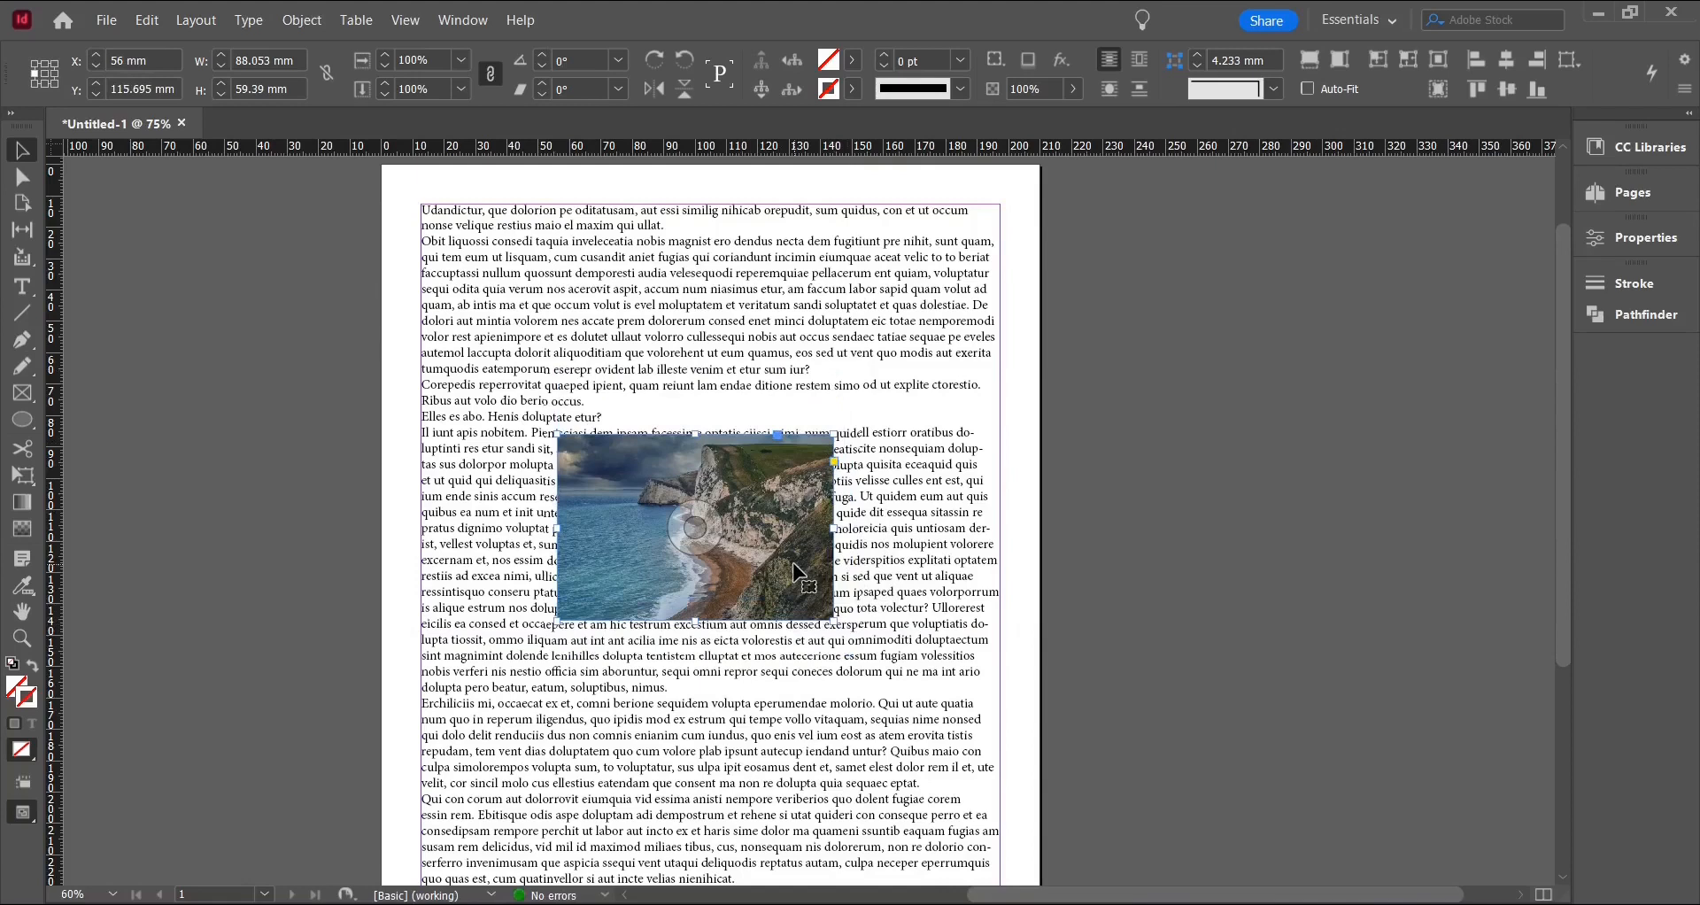
left_click_drag(799, 572, 848, 537)
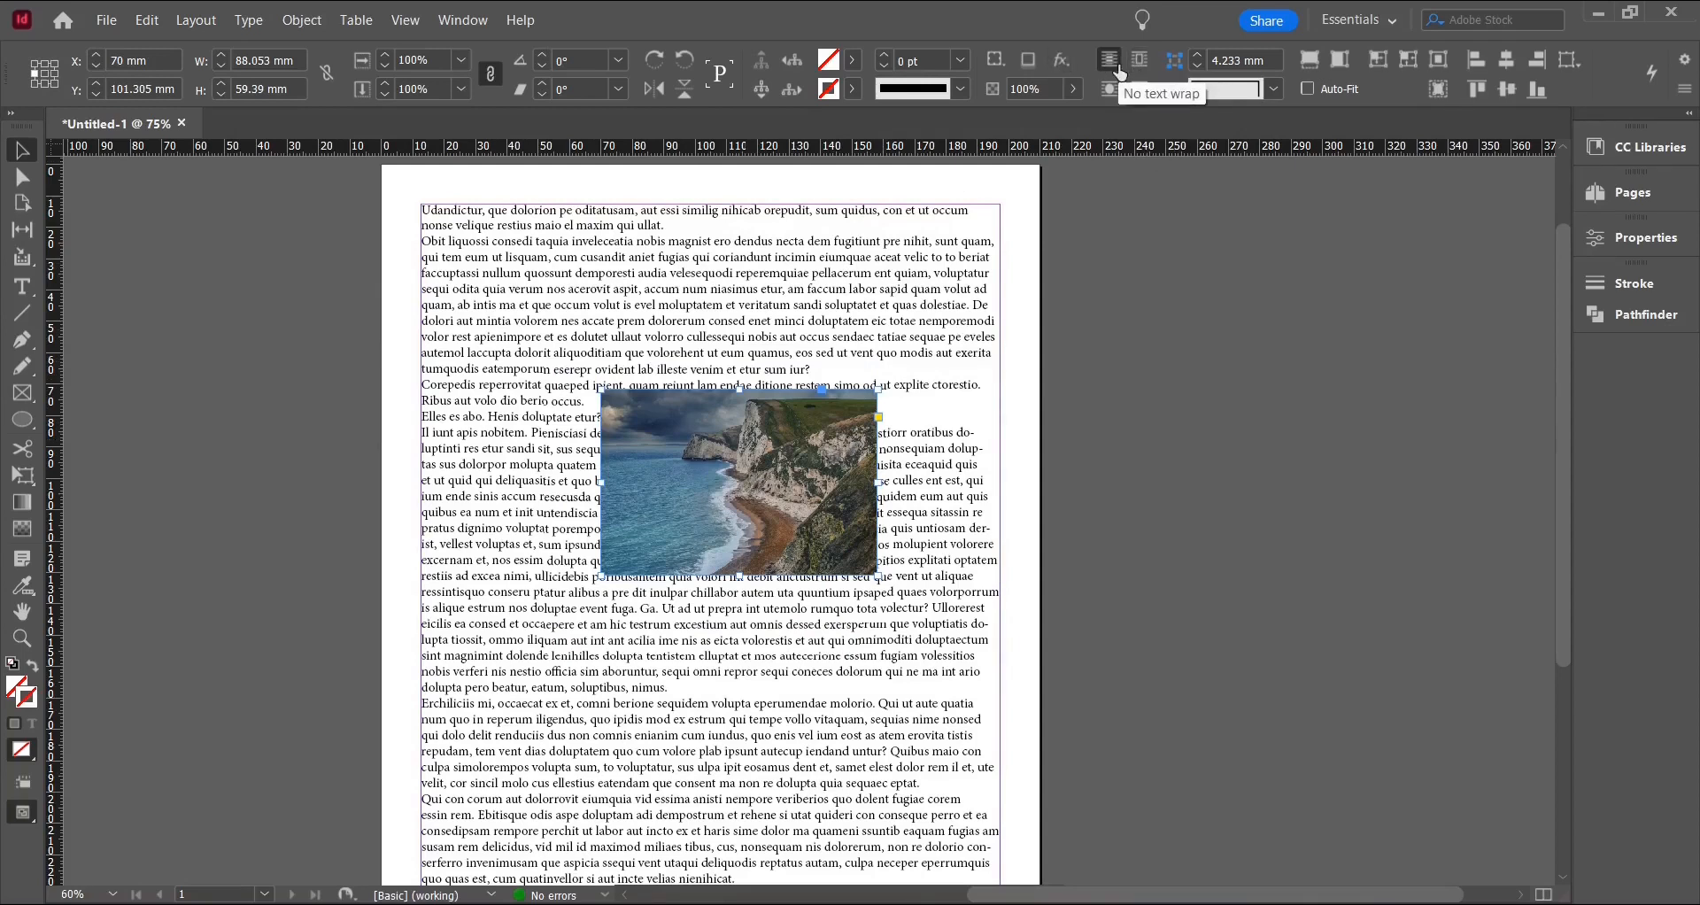
key("ctrl+z")
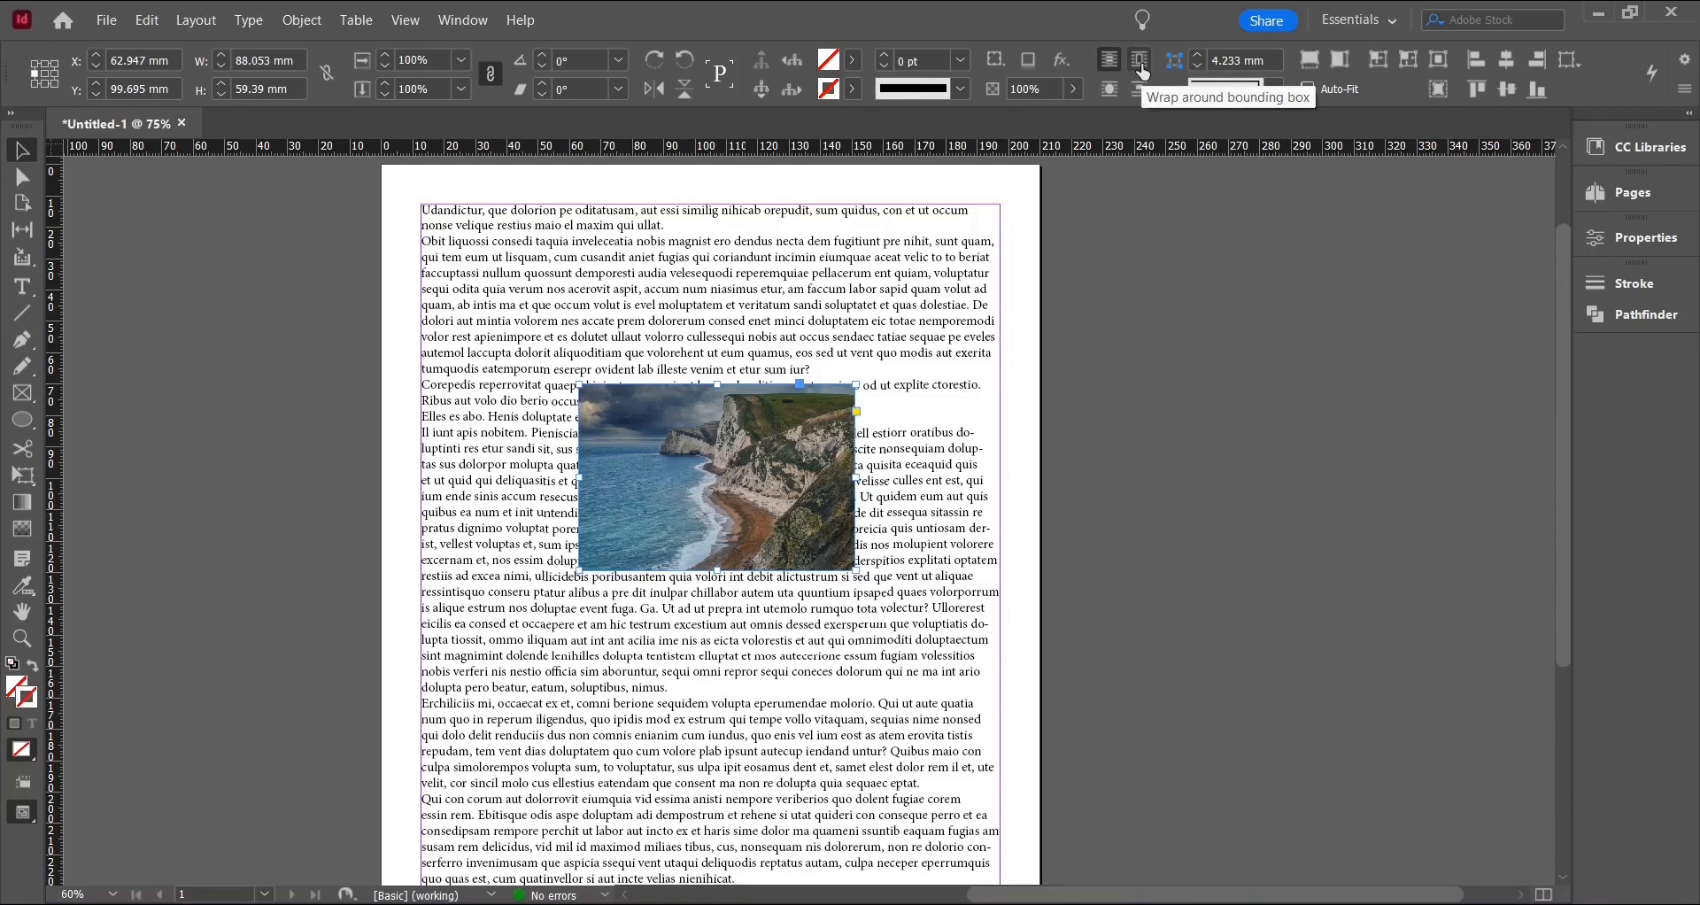
Wrap the text around the ocean image's bounding box and reposition the image at about X 65 mm, Y 106 mm.
left_click(1141, 68)
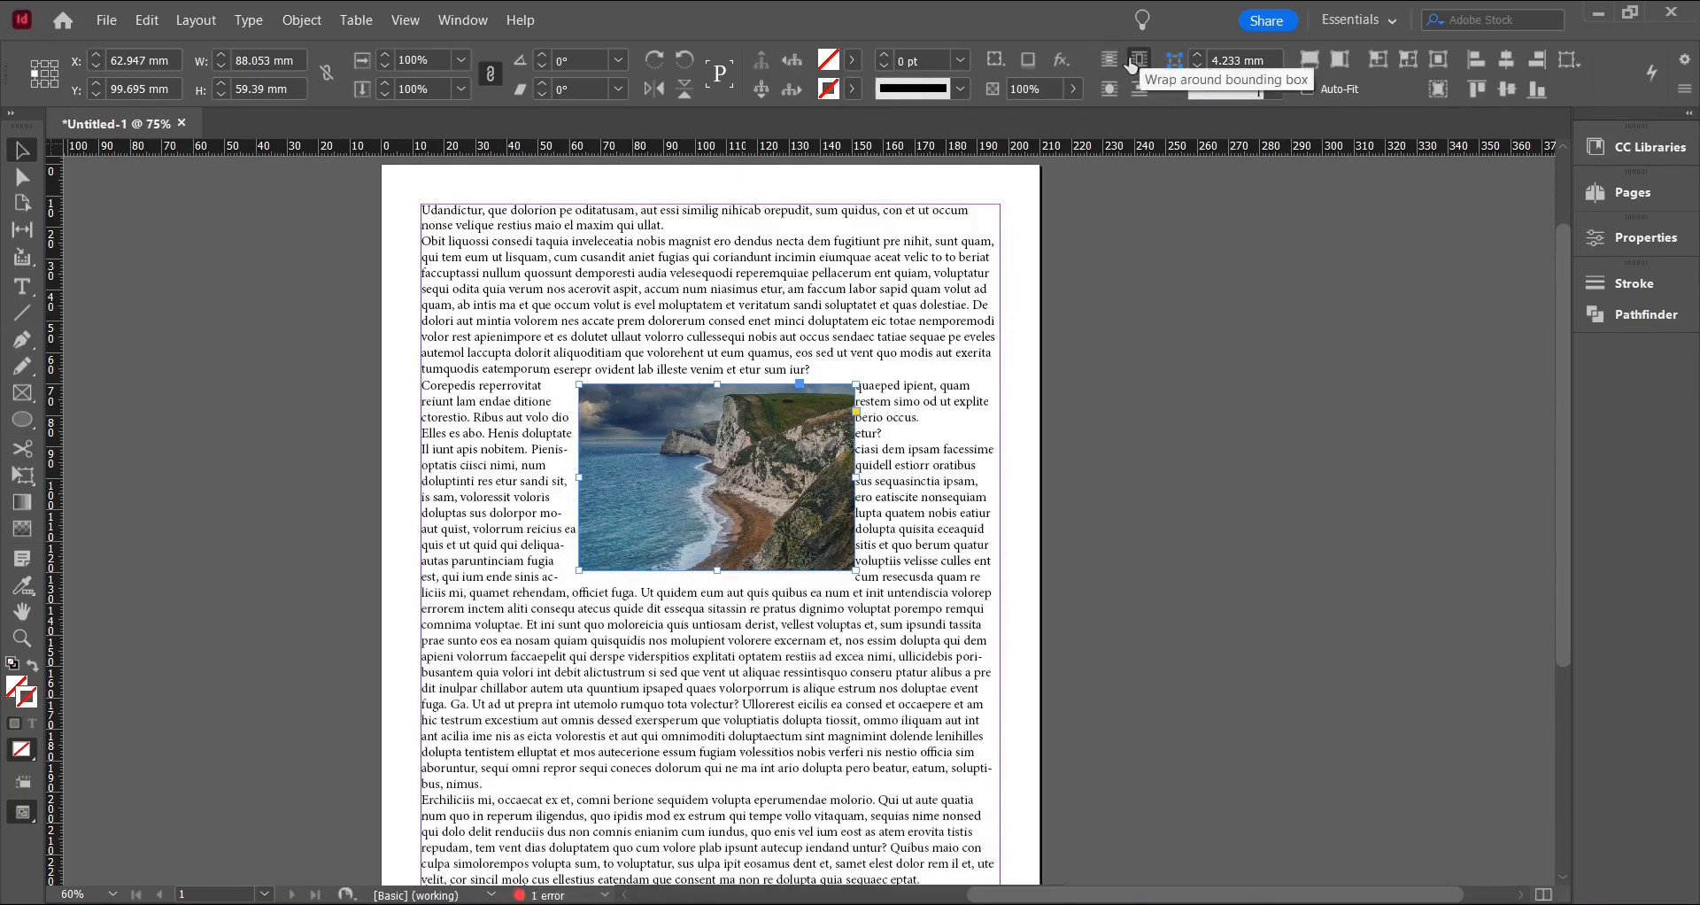
left_click_drag(803, 549, 766, 547)
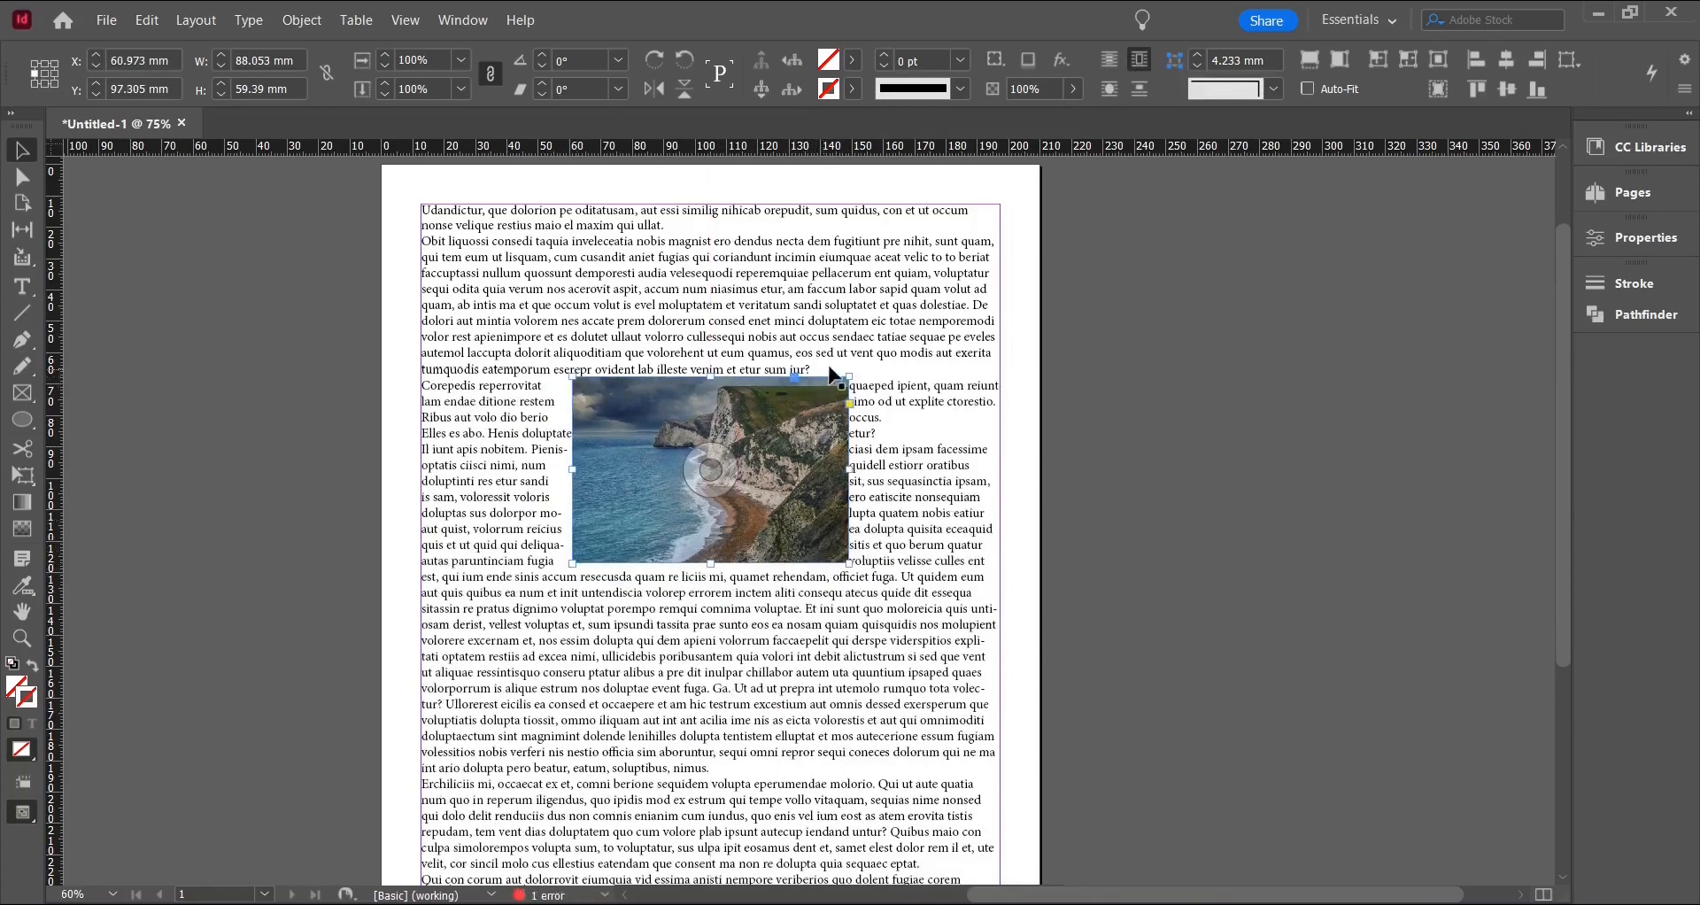
left_click_drag(845, 461, 835, 555)
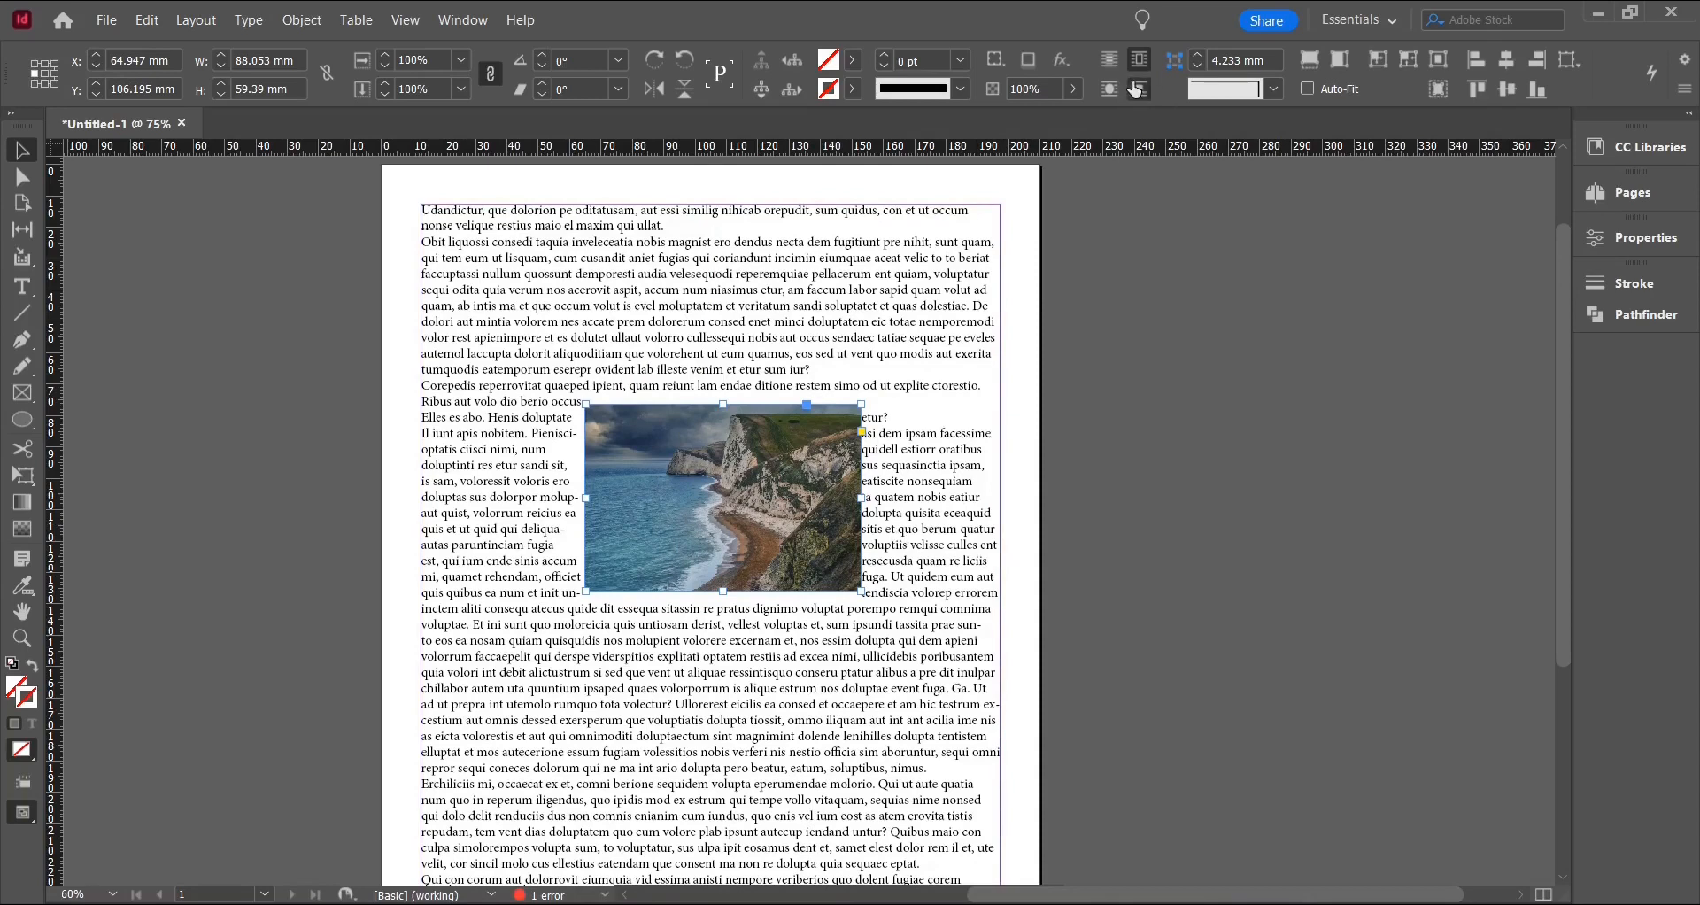
Make the text jump over the ocean image and move the image to about X 63 mm, Y 116 mm.
left_click(1138, 89)
left_click_drag(806, 409, 800, 440)
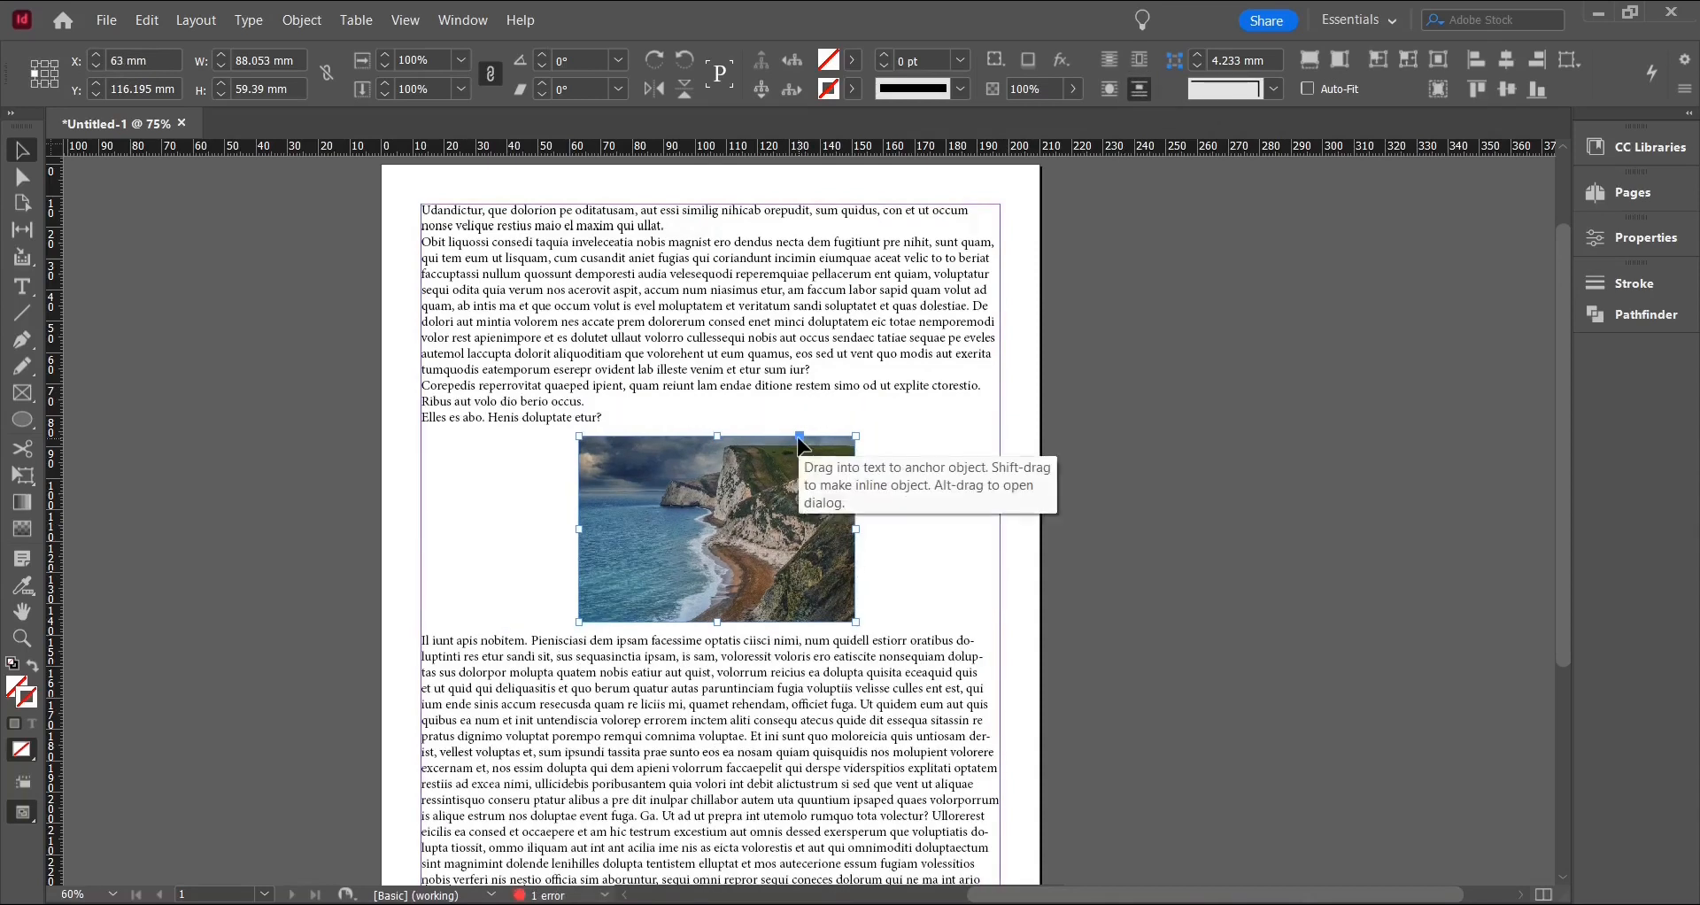
left_click(926, 549)
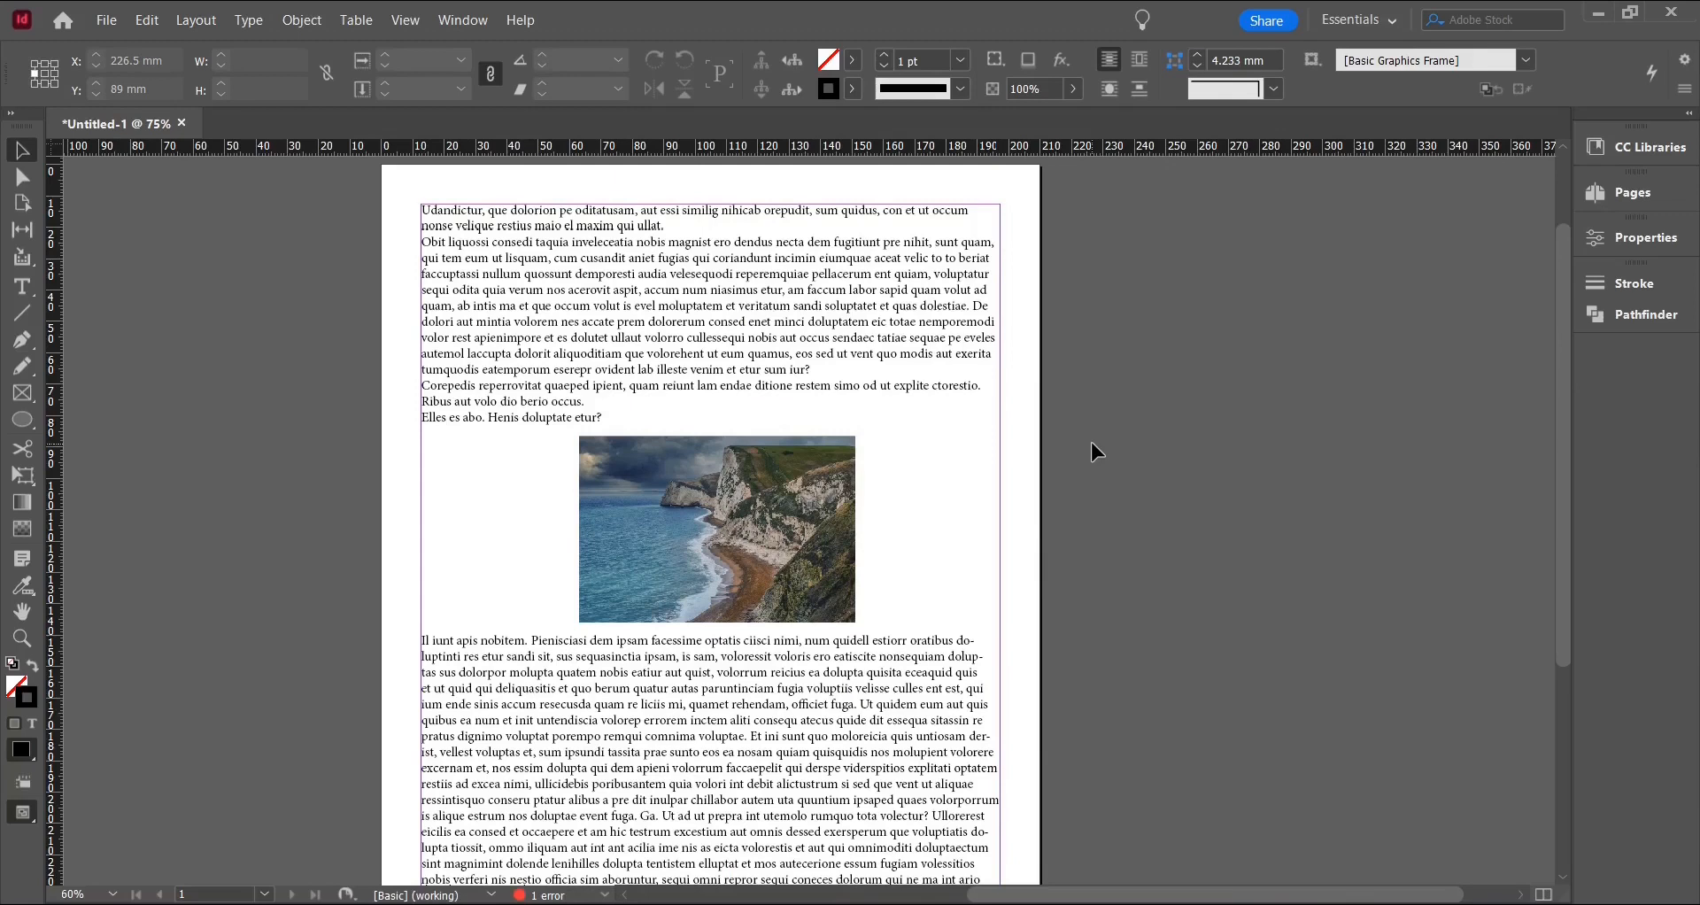
Add a new second page to the document.
left_click(1632, 192)
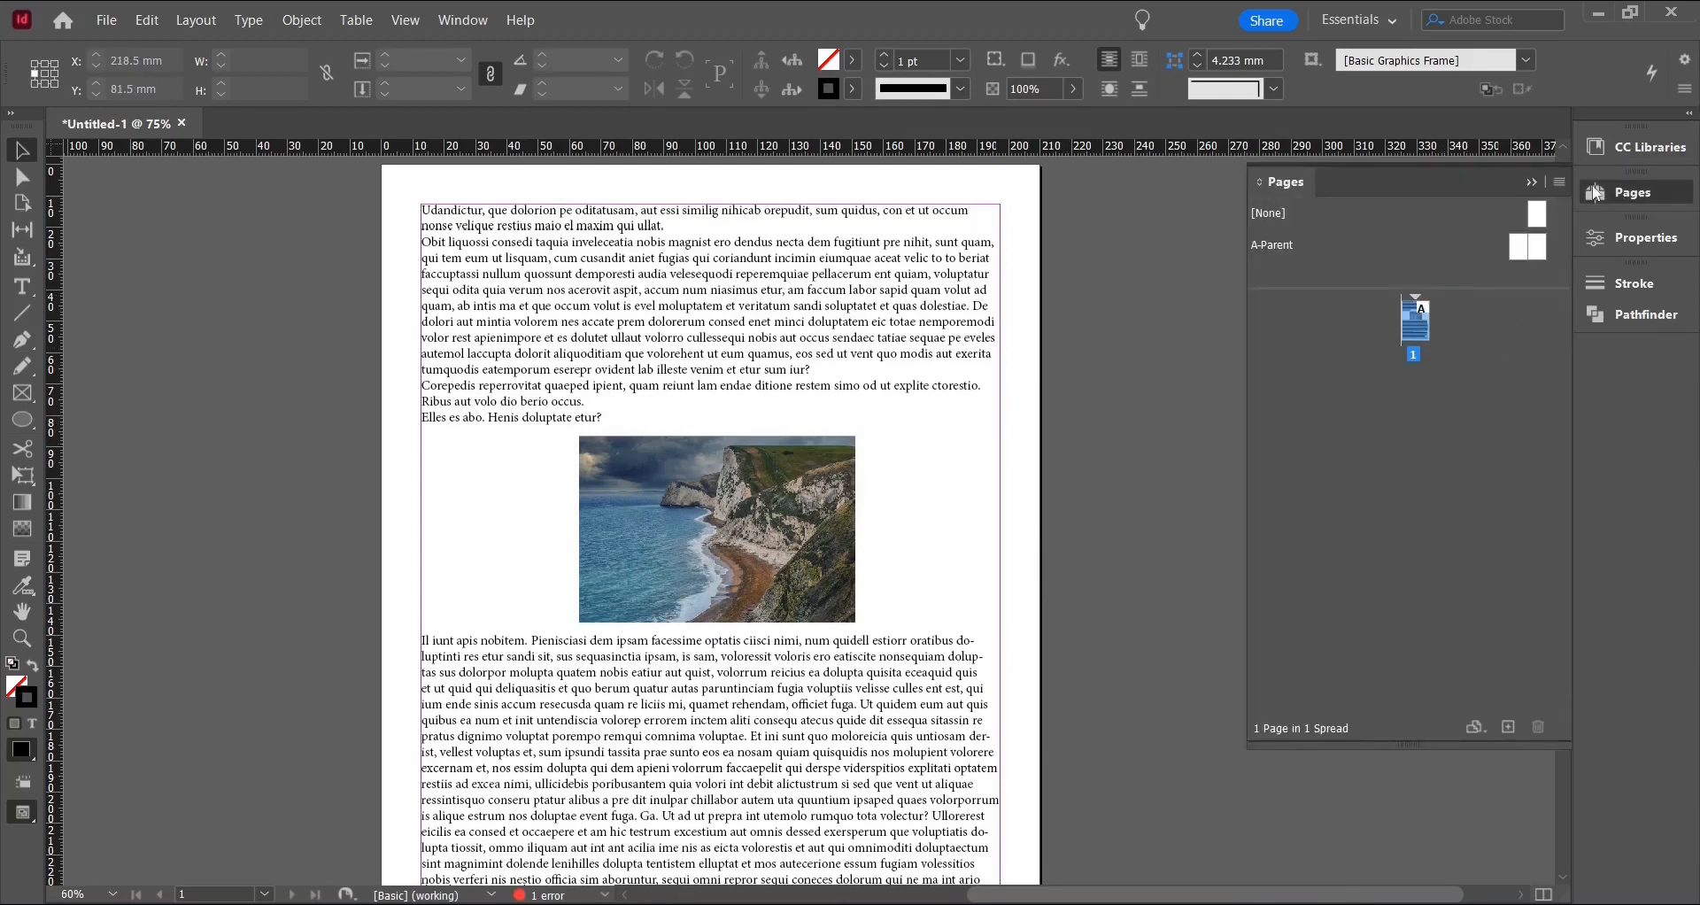
left_click(1507, 739)
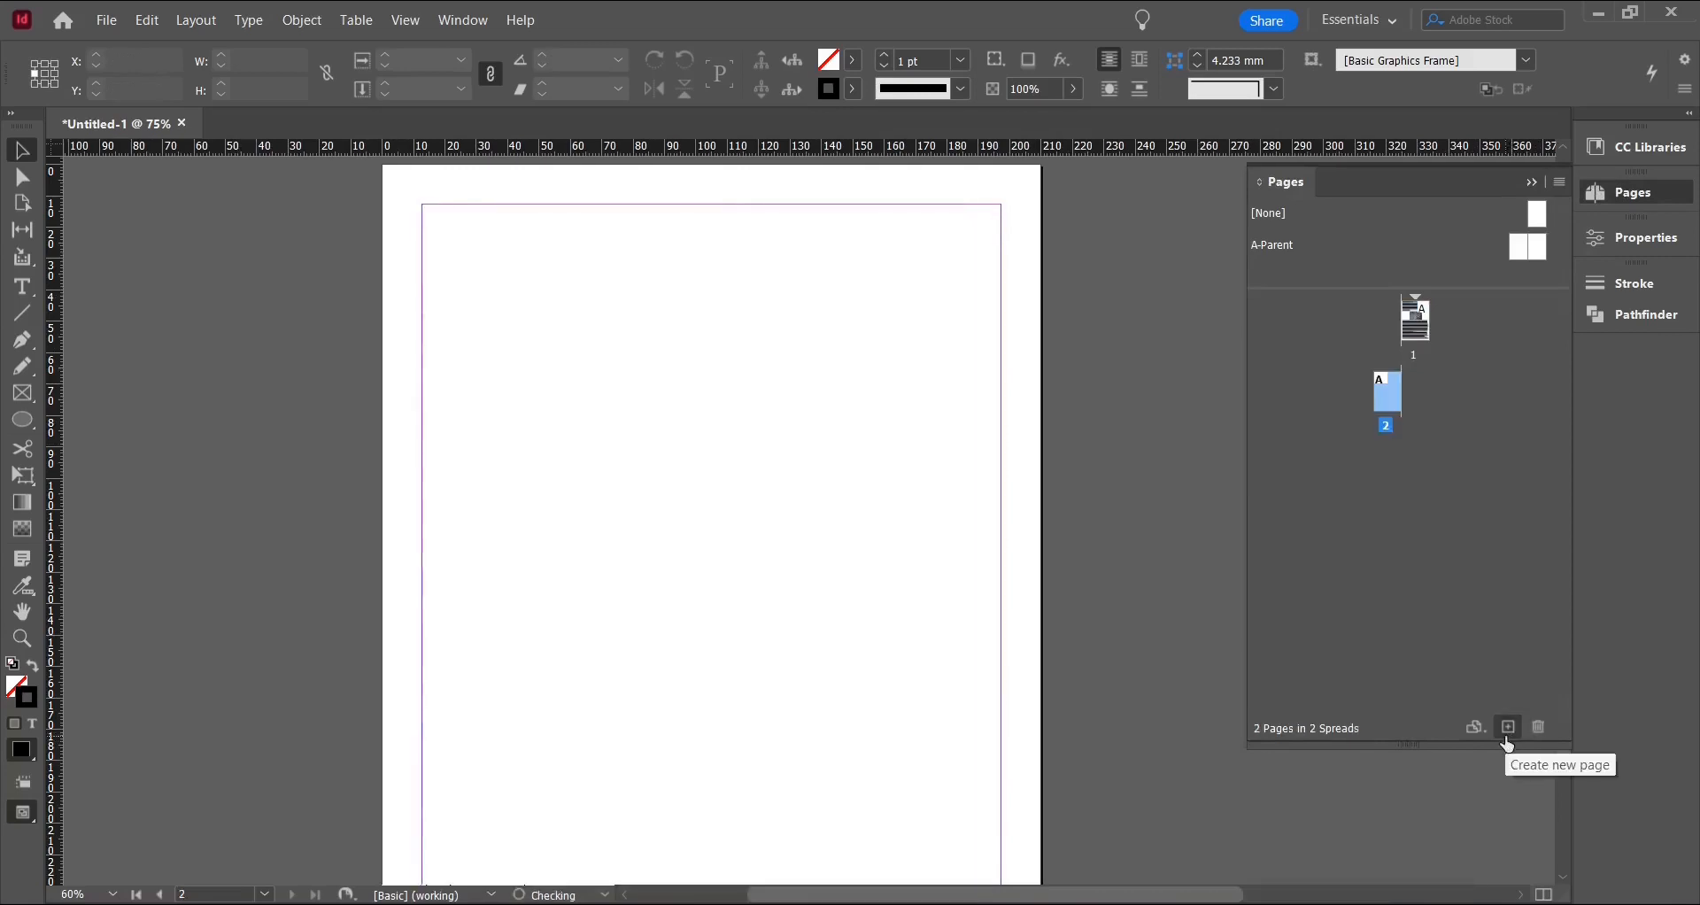
left_click(1531, 185)
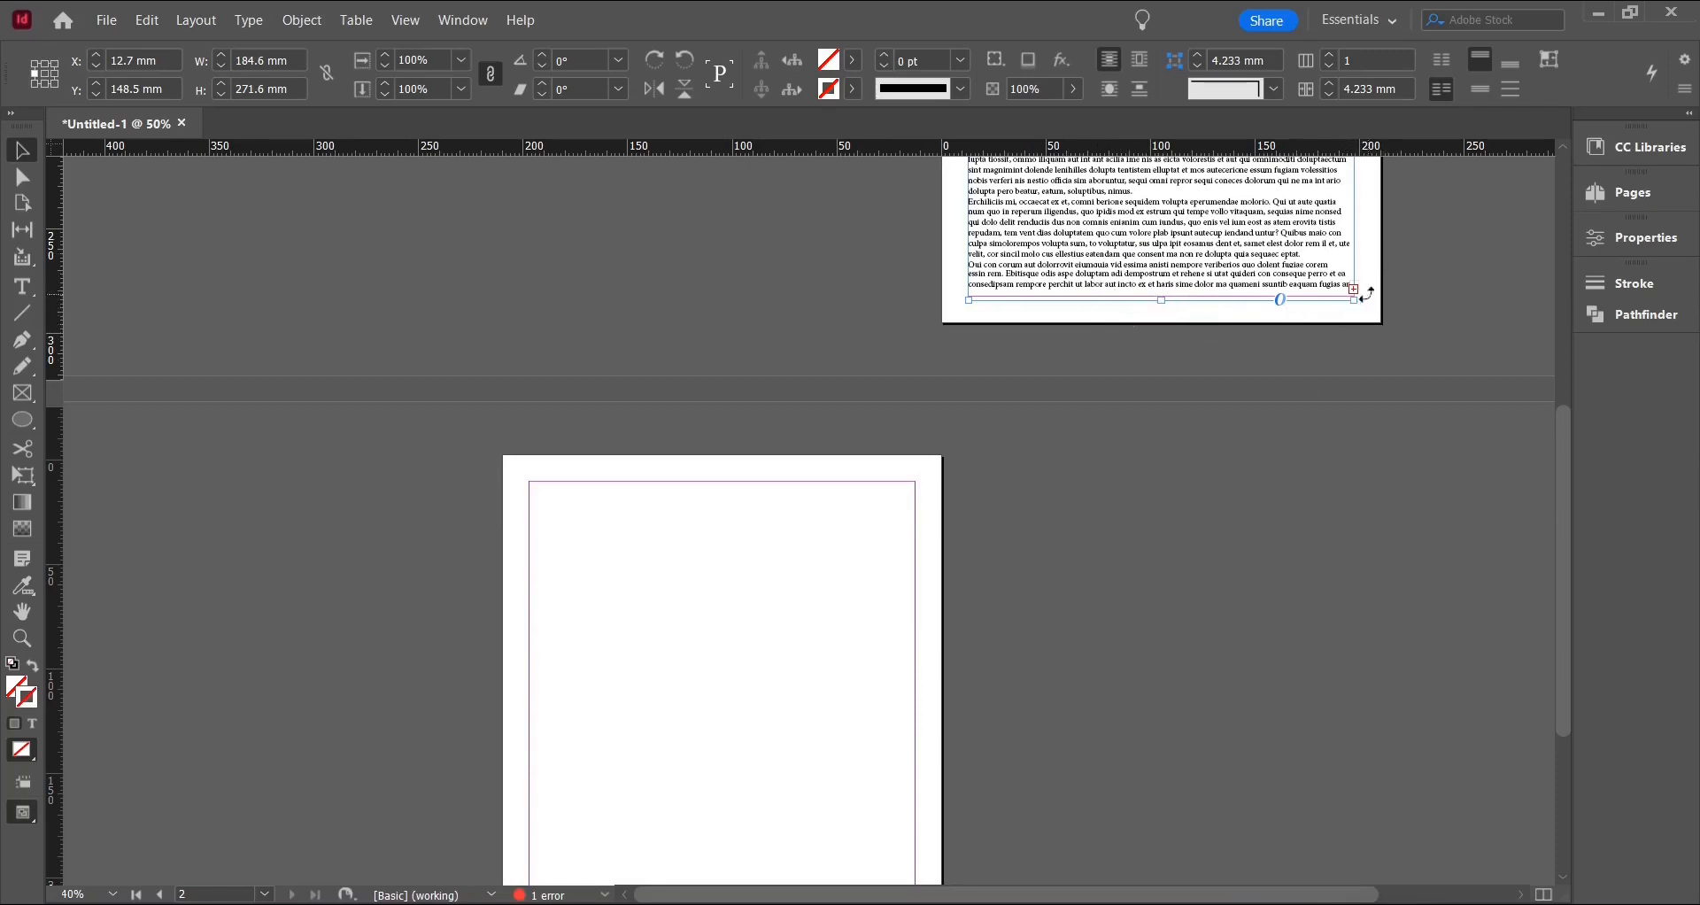
Thread the overset text onto page 2 in a frame of about 184.6 x 265.8 mm within the margins.
left_click(1354, 288)
scroll(584, 533, "down", 1)
left_click(586, 534)
scroll(586, 533, "down", 3)
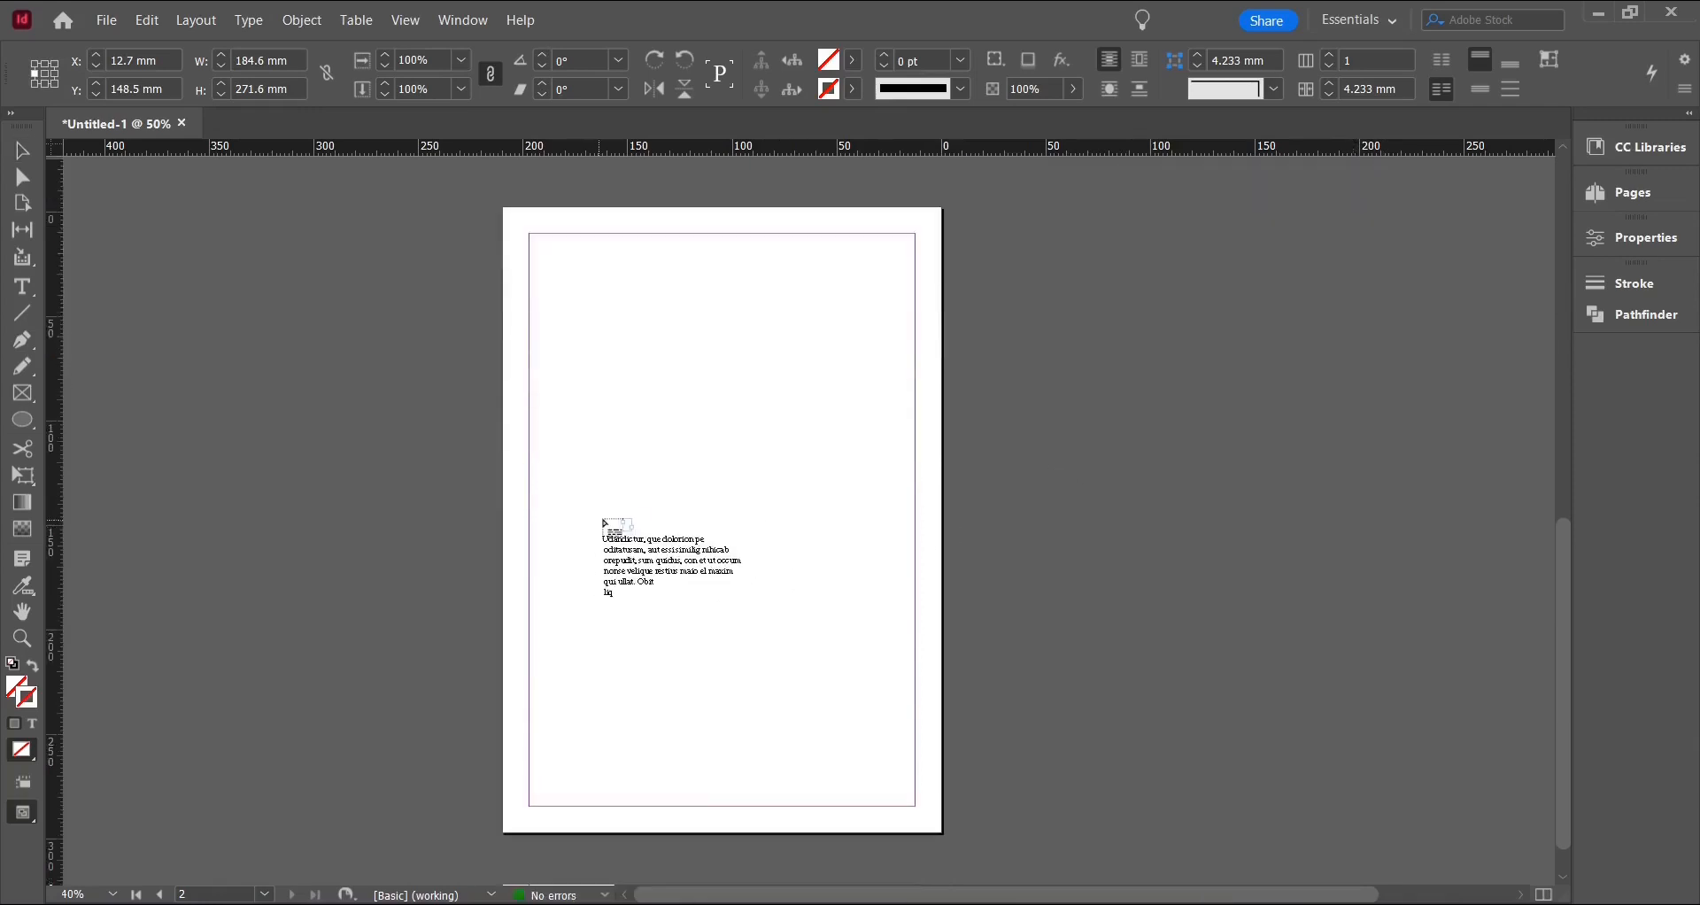
left_click_drag(530, 236, 915, 794)
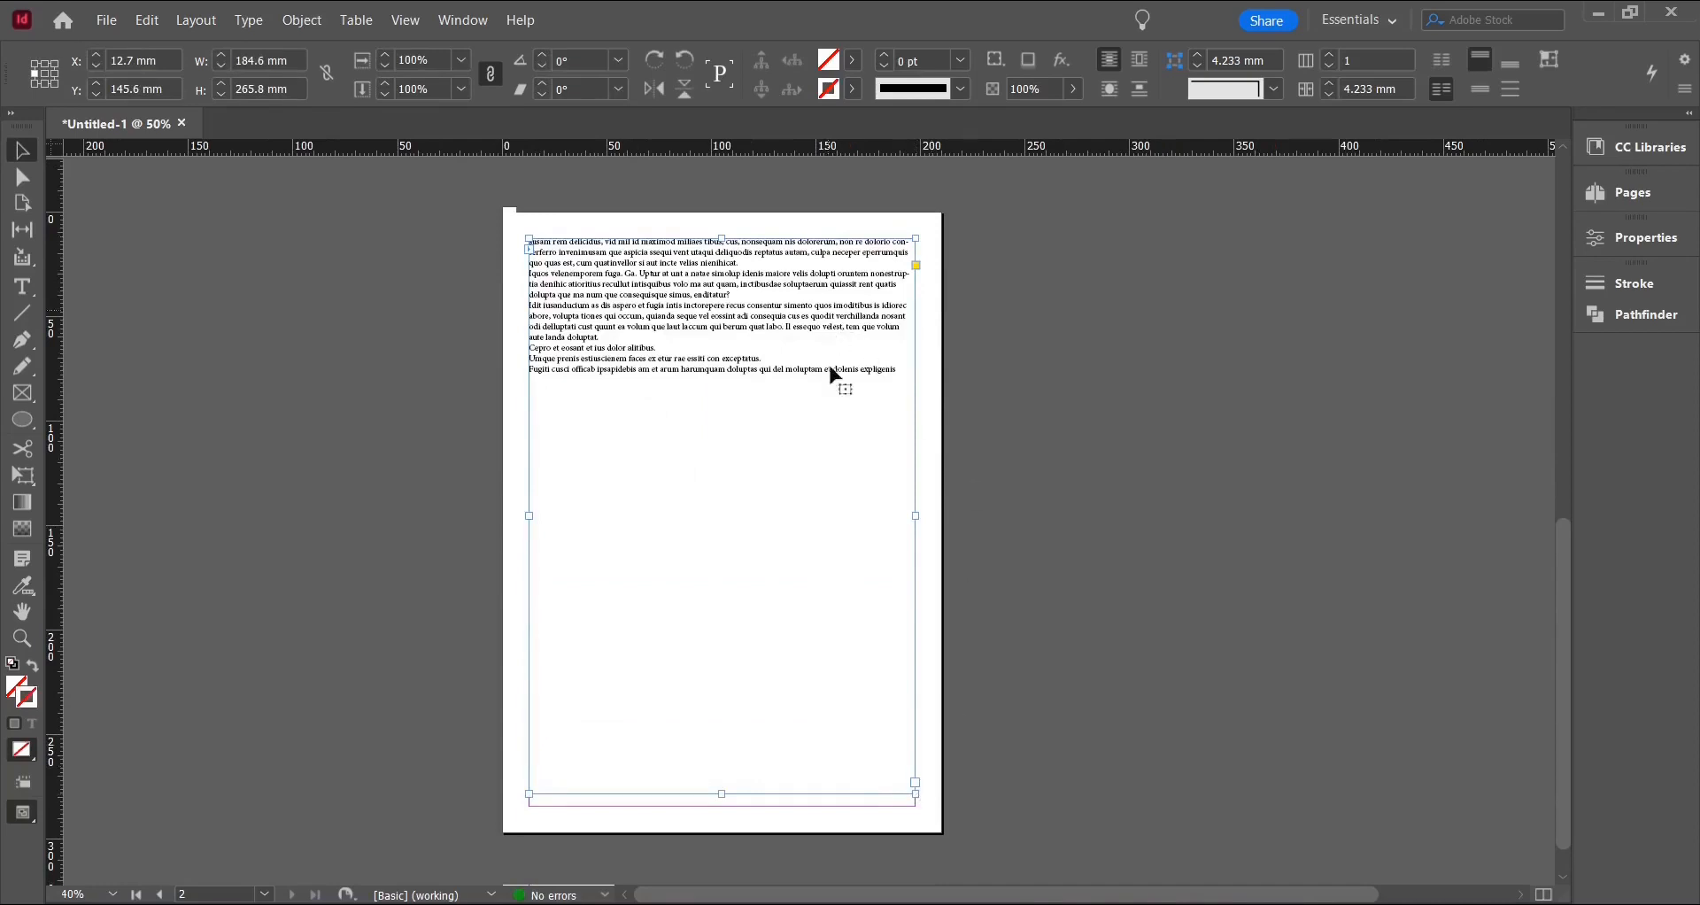
Fill the remaining space in the page 2 text frame with placeholder text.
key("t")
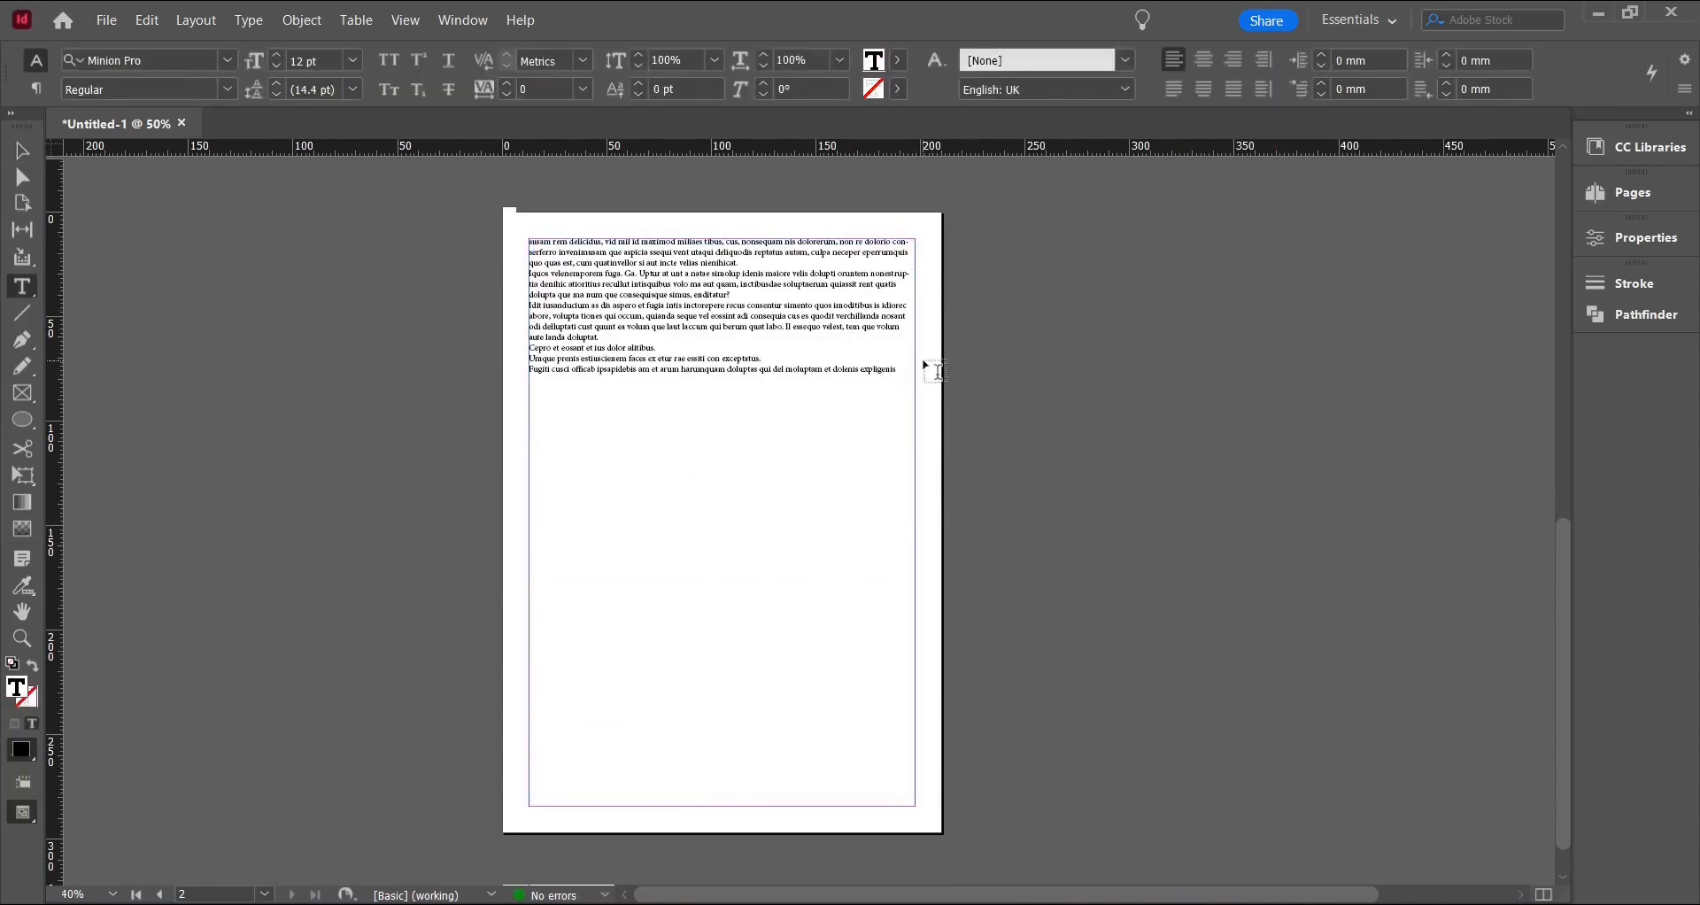
key("Return")
right_click(546, 389)
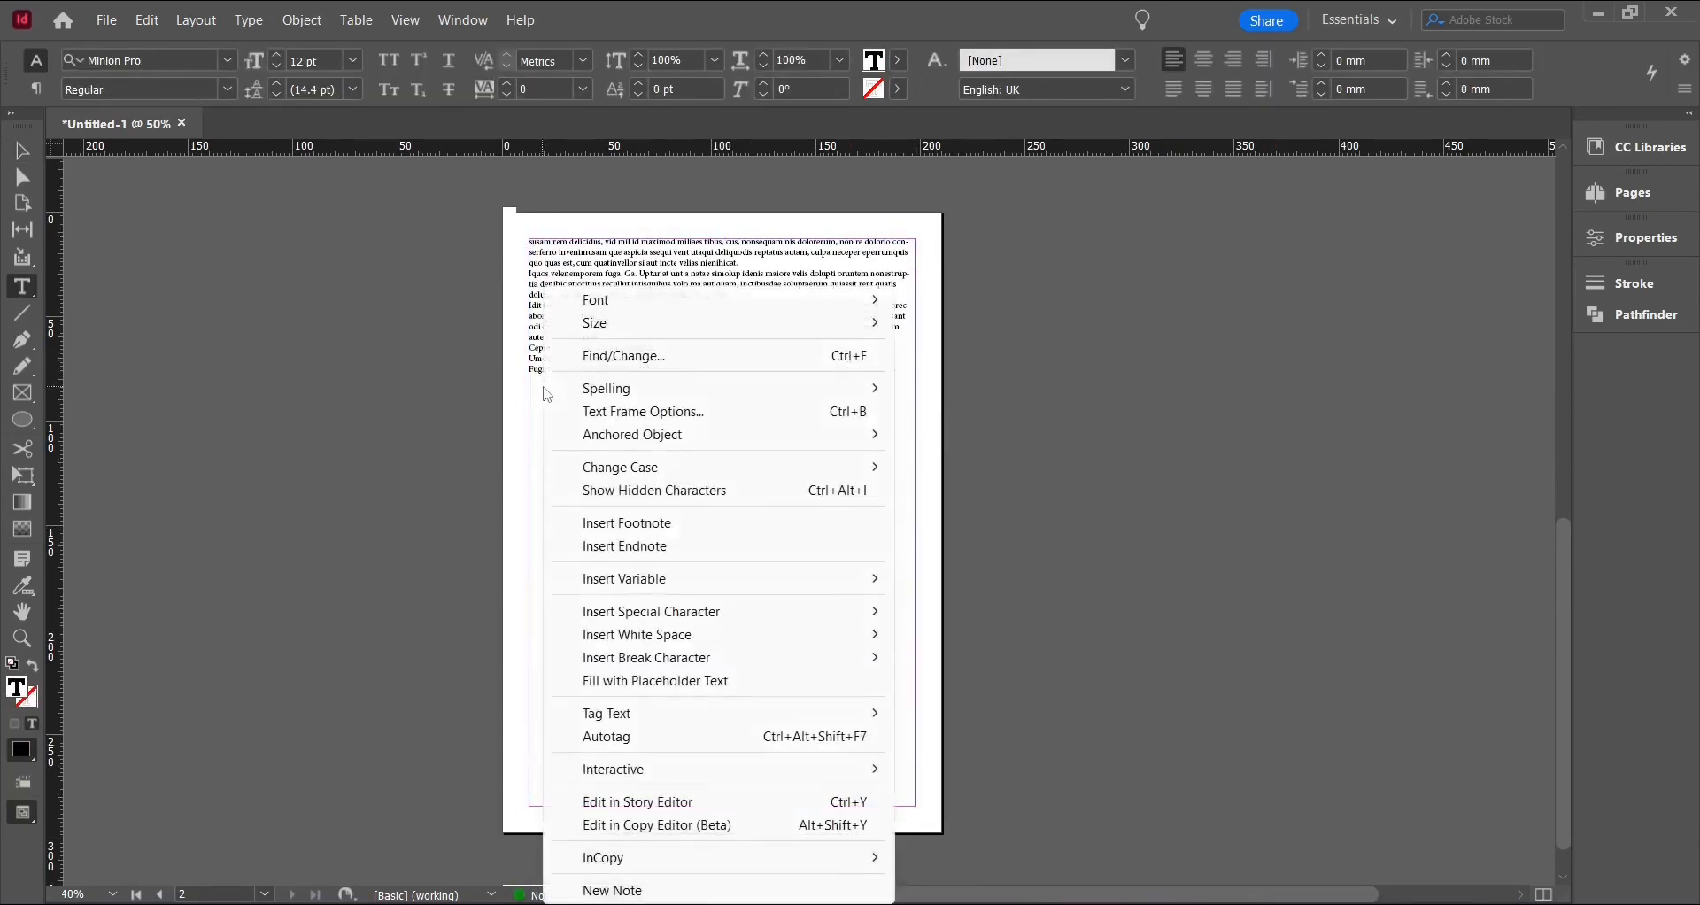
left_click(690, 680)
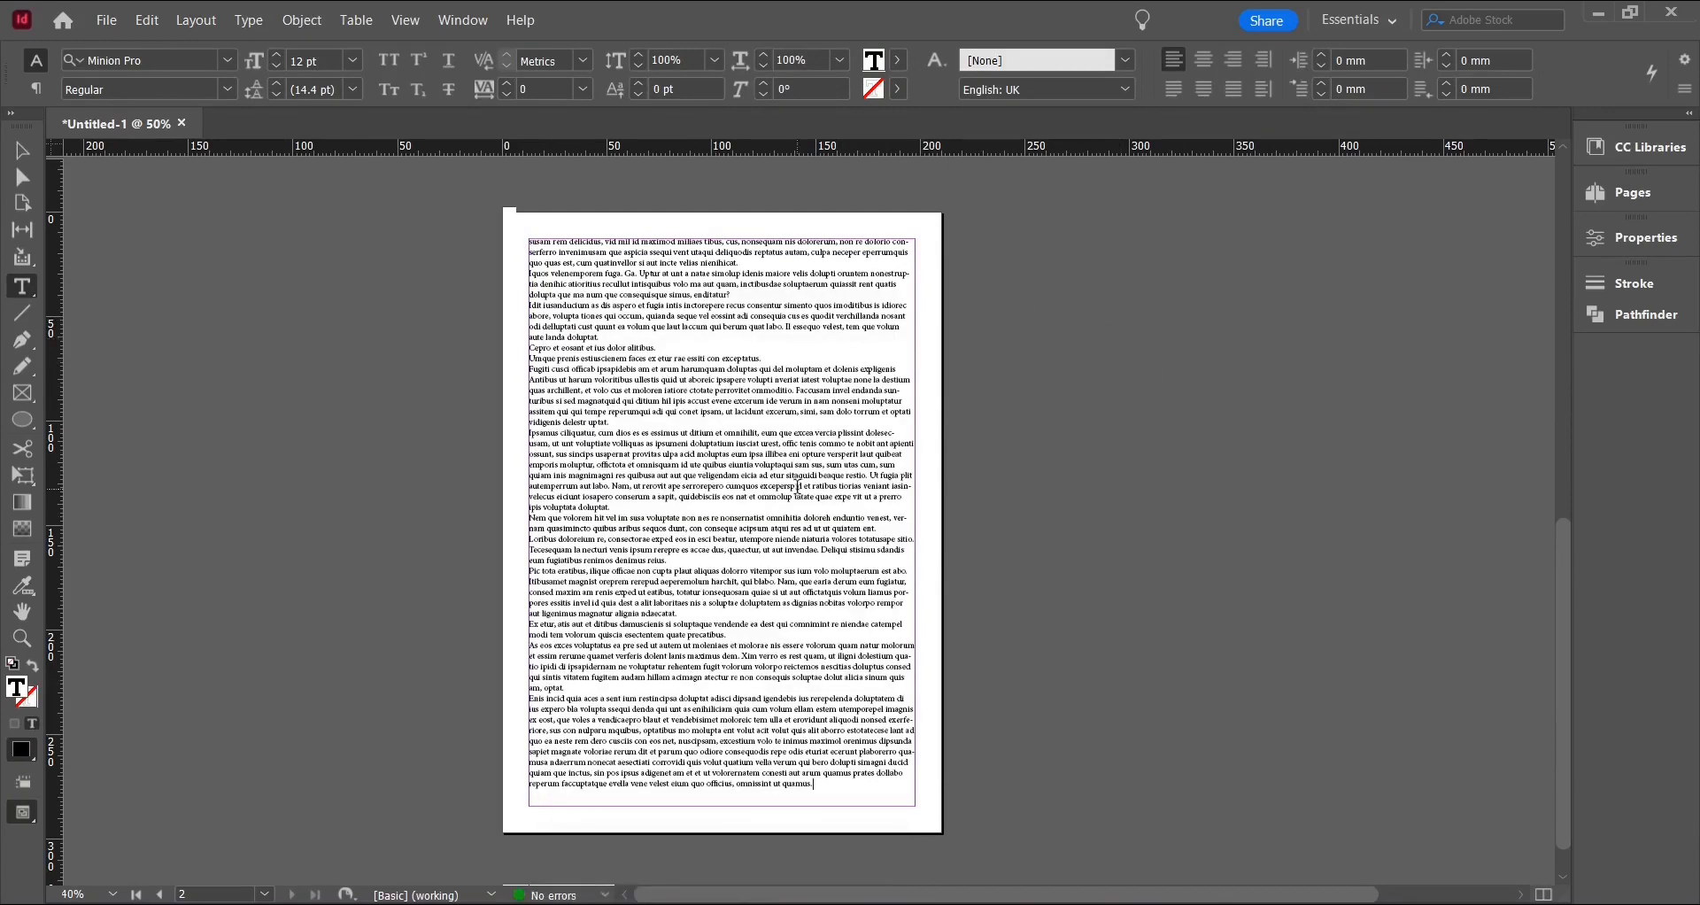
key("Escape")
Place "png image" over the page 2 text at about 64 x 91 mm and move it to about X 70.5 mm, Y 131.6 mm.
scroll(798, 486, "up", 2)
left_click(106, 20)
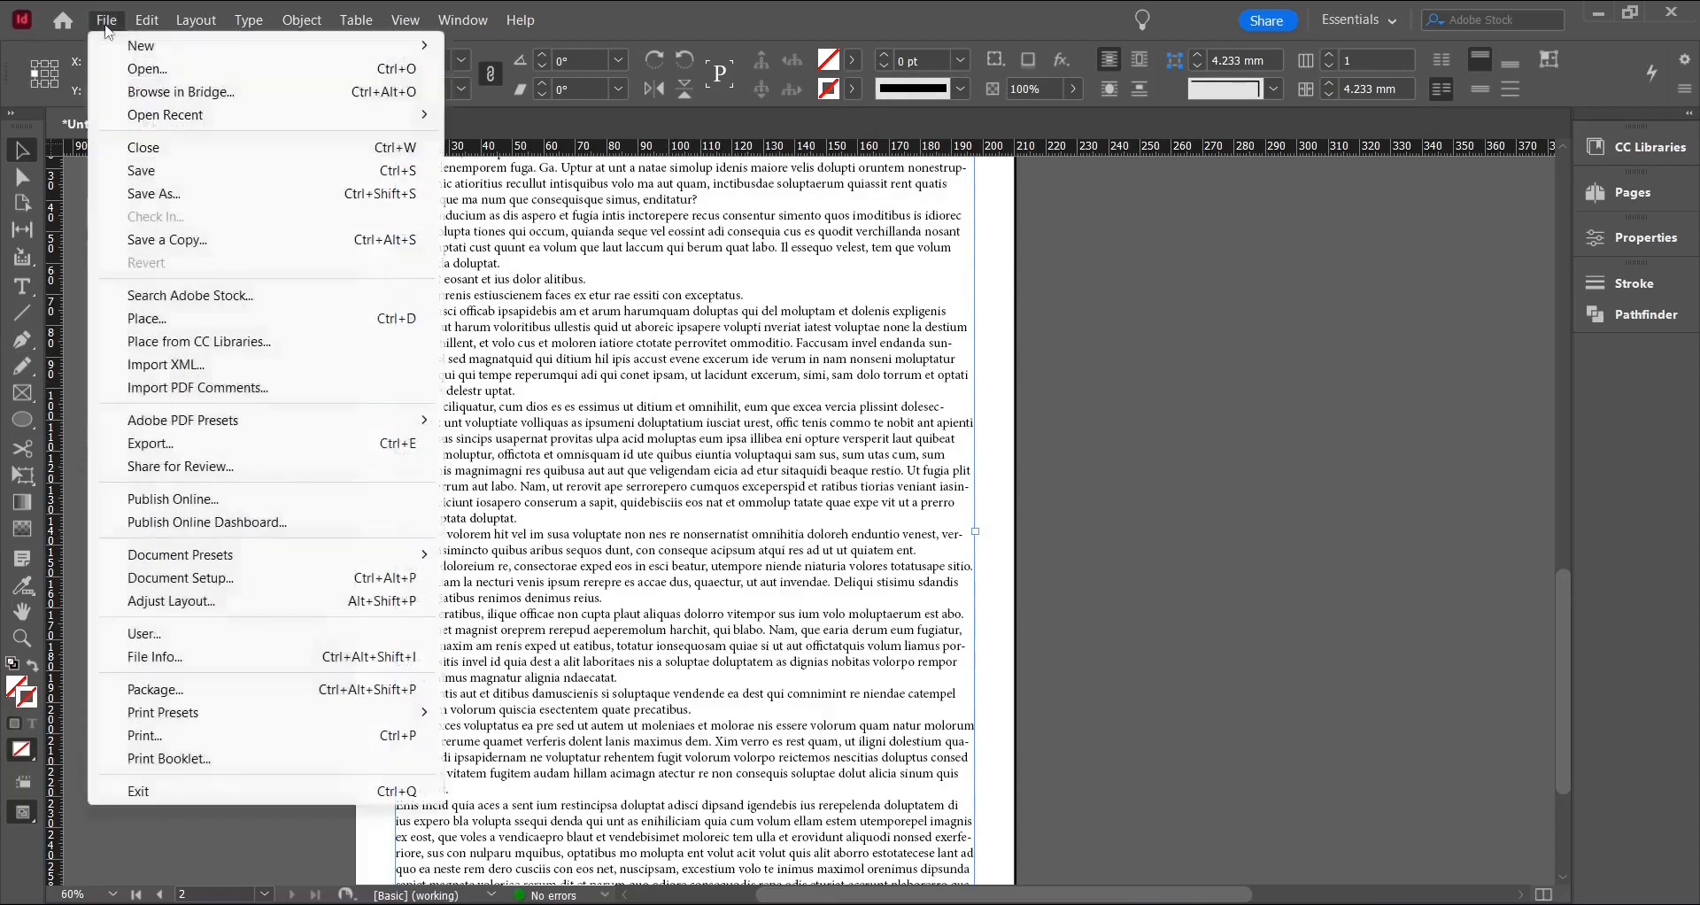
left_click(146, 318)
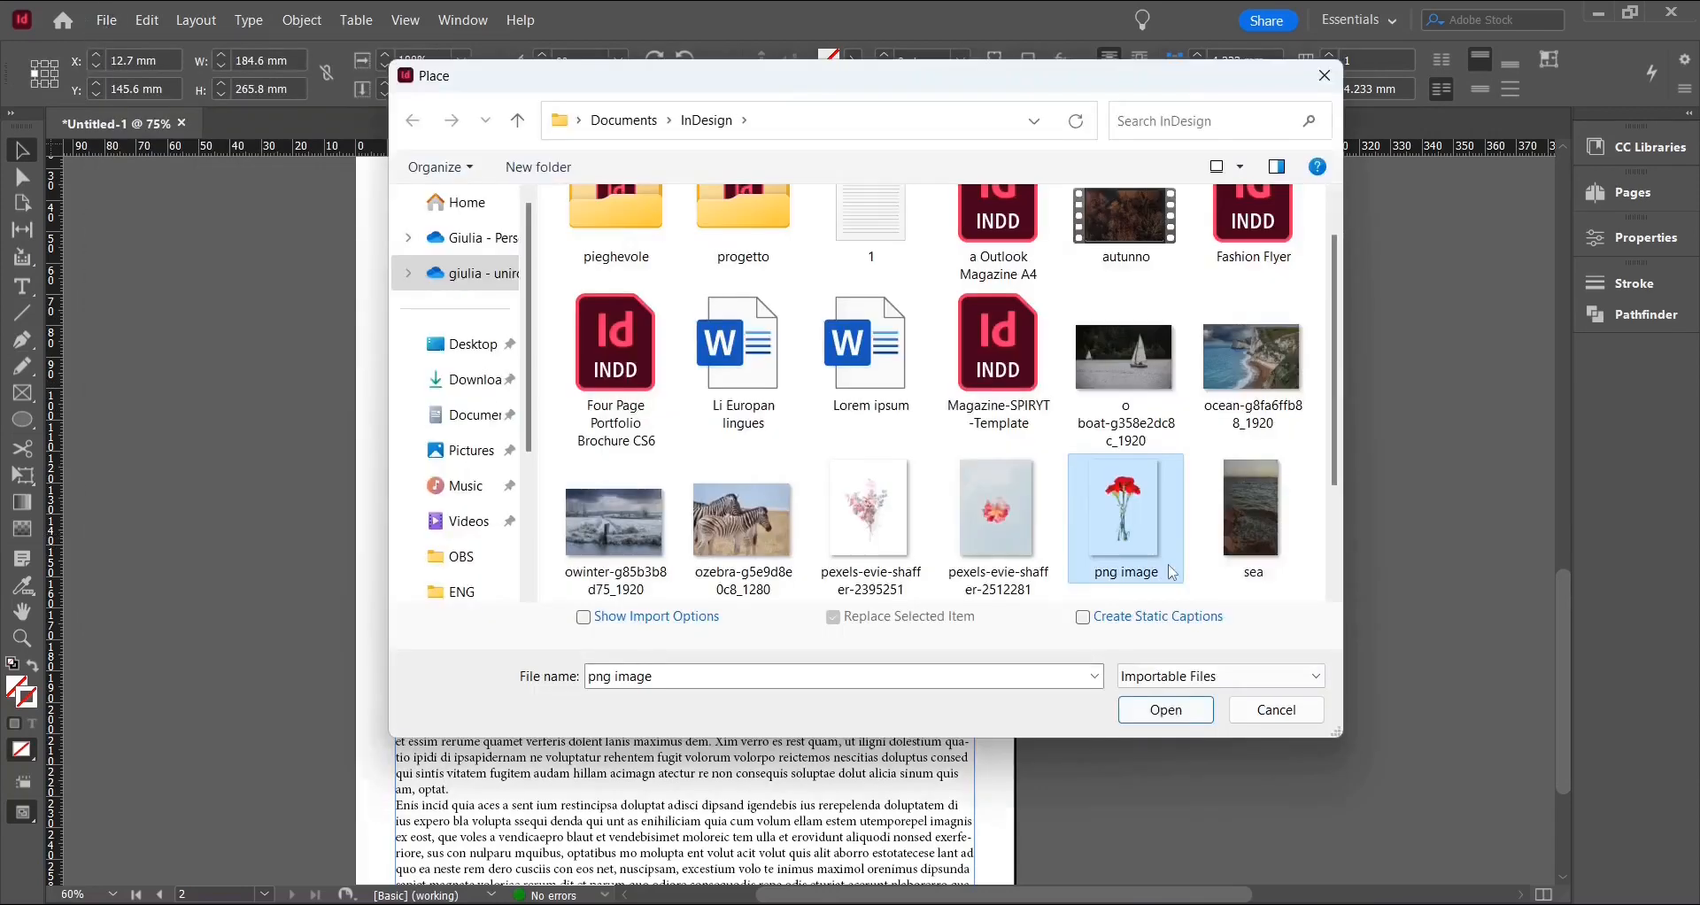
left_click(1166, 710)
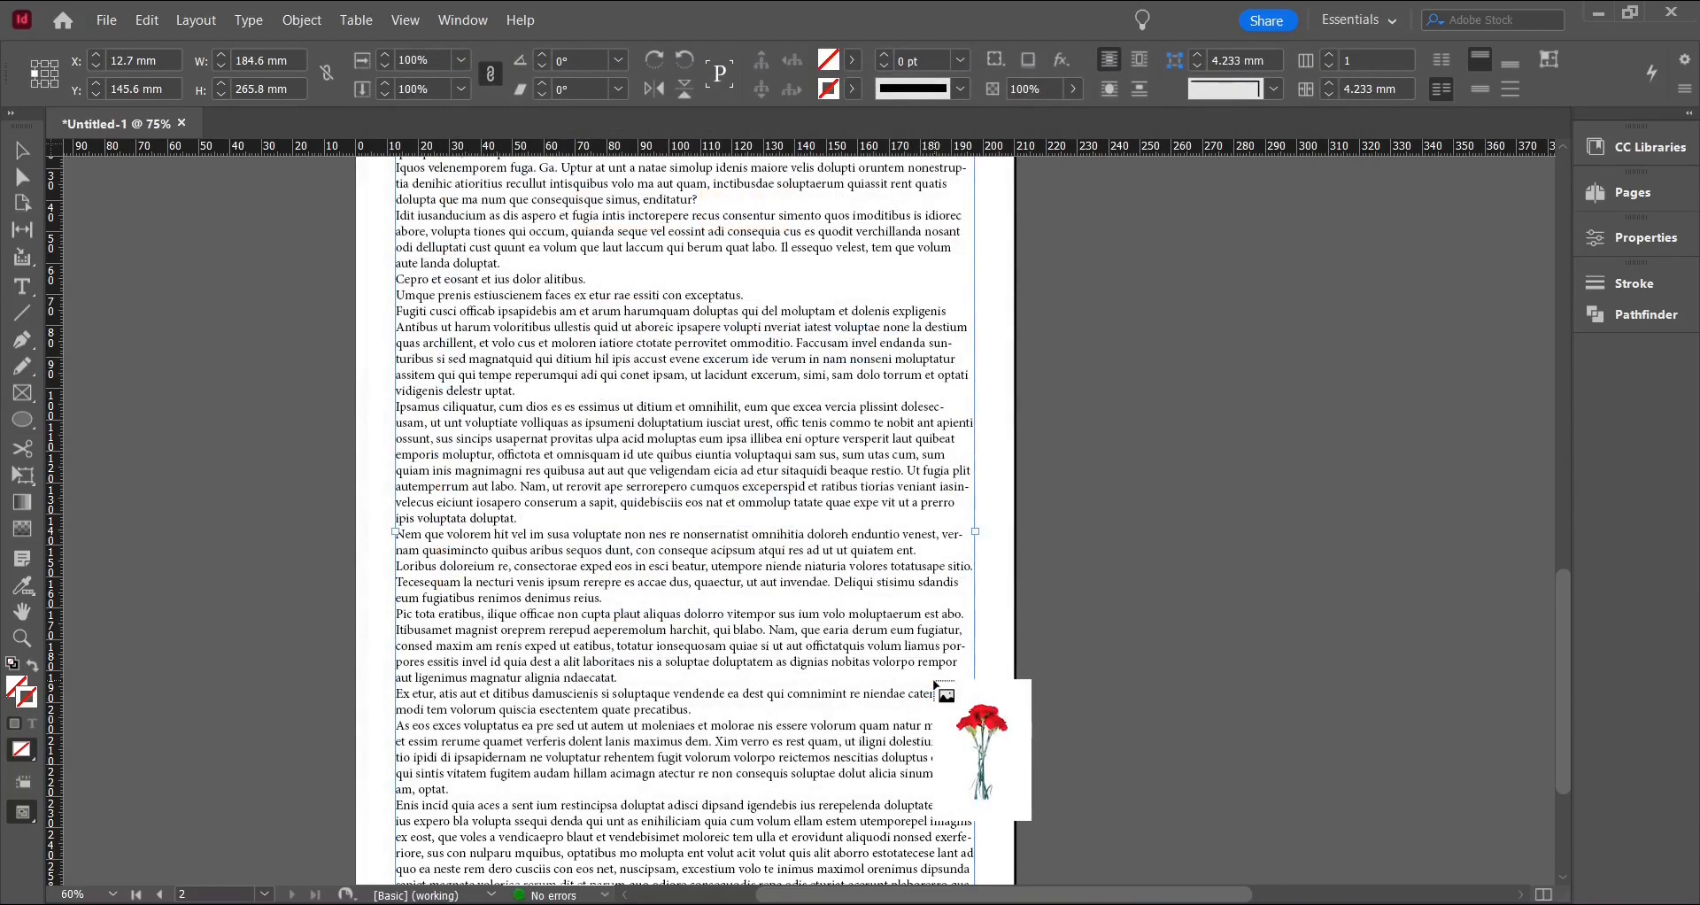
left_click_drag(935, 684, 599, 367)
left_click(599, 366)
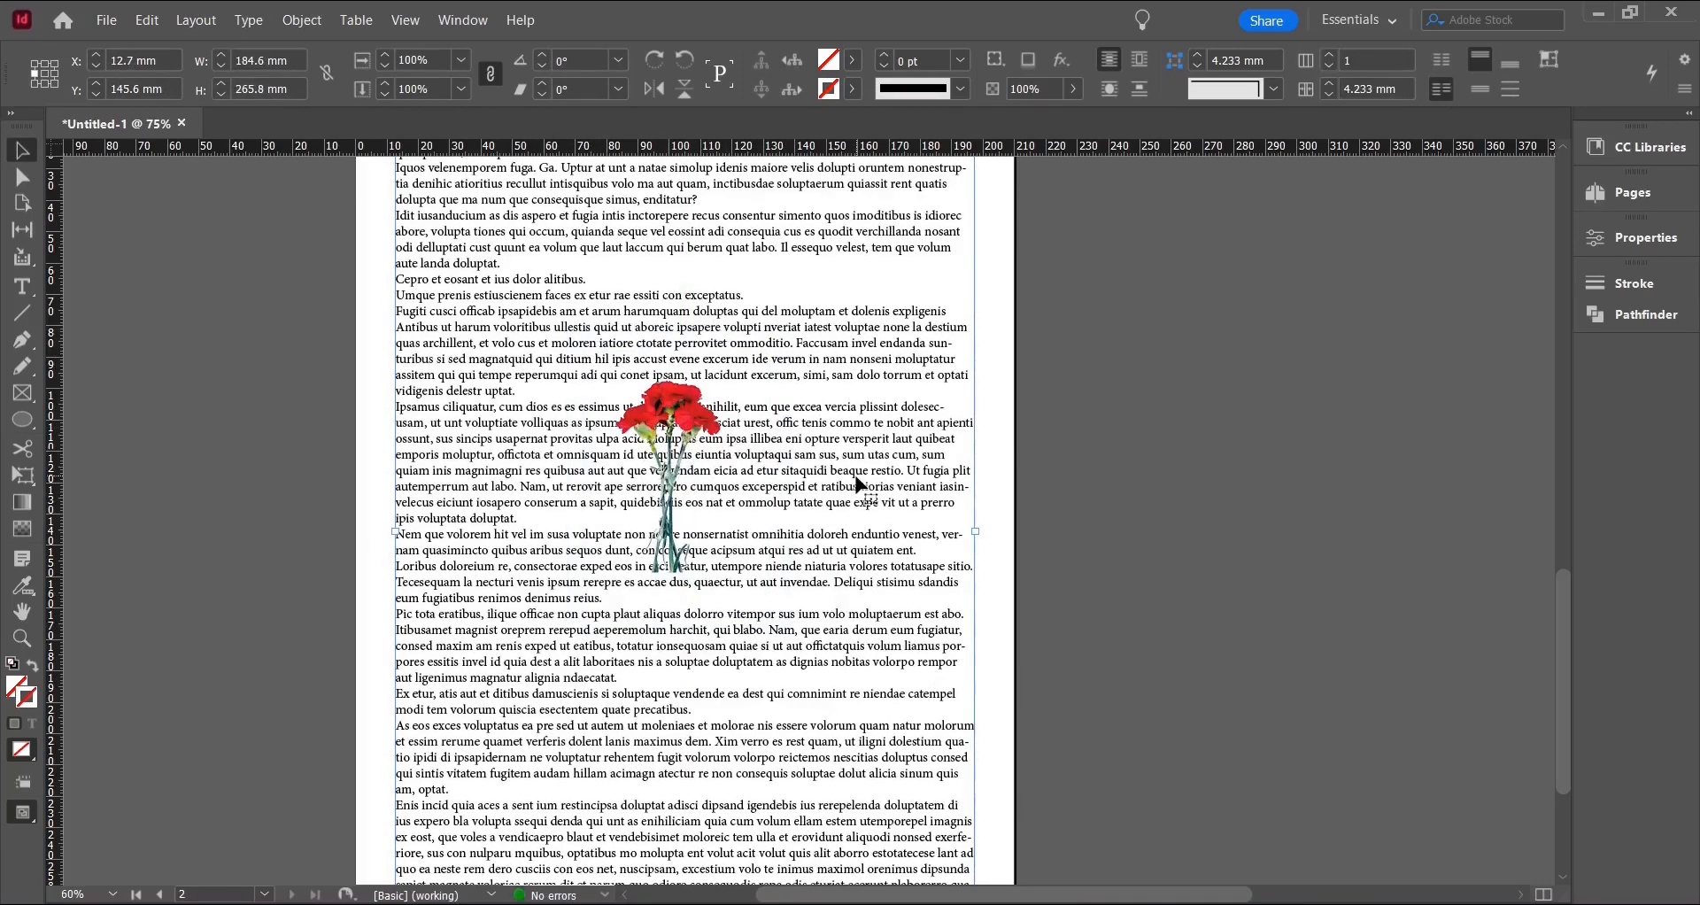
mouse_move(682, 435)
left_mouse_down()
mouse_move(619, 329)
mouse_move(699, 416)
mouse_move(784, 575)
mouse_move(690, 430)
left_mouse_up()
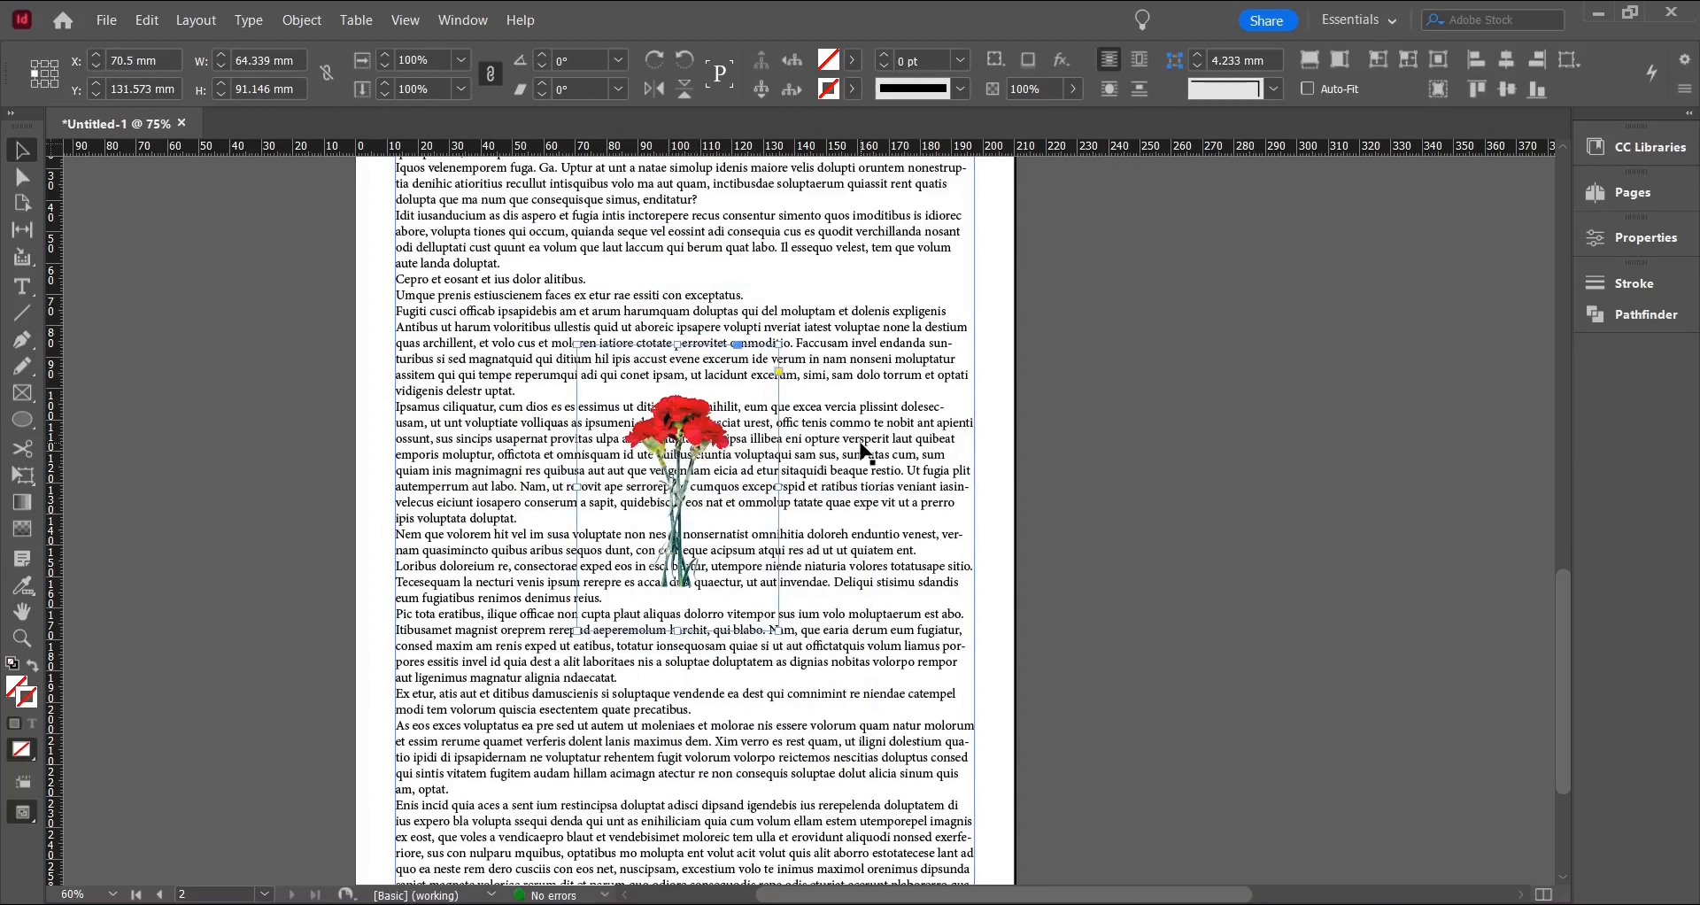
Show the Text Wrap settings and move them clear of the page.
left_click(462, 19)
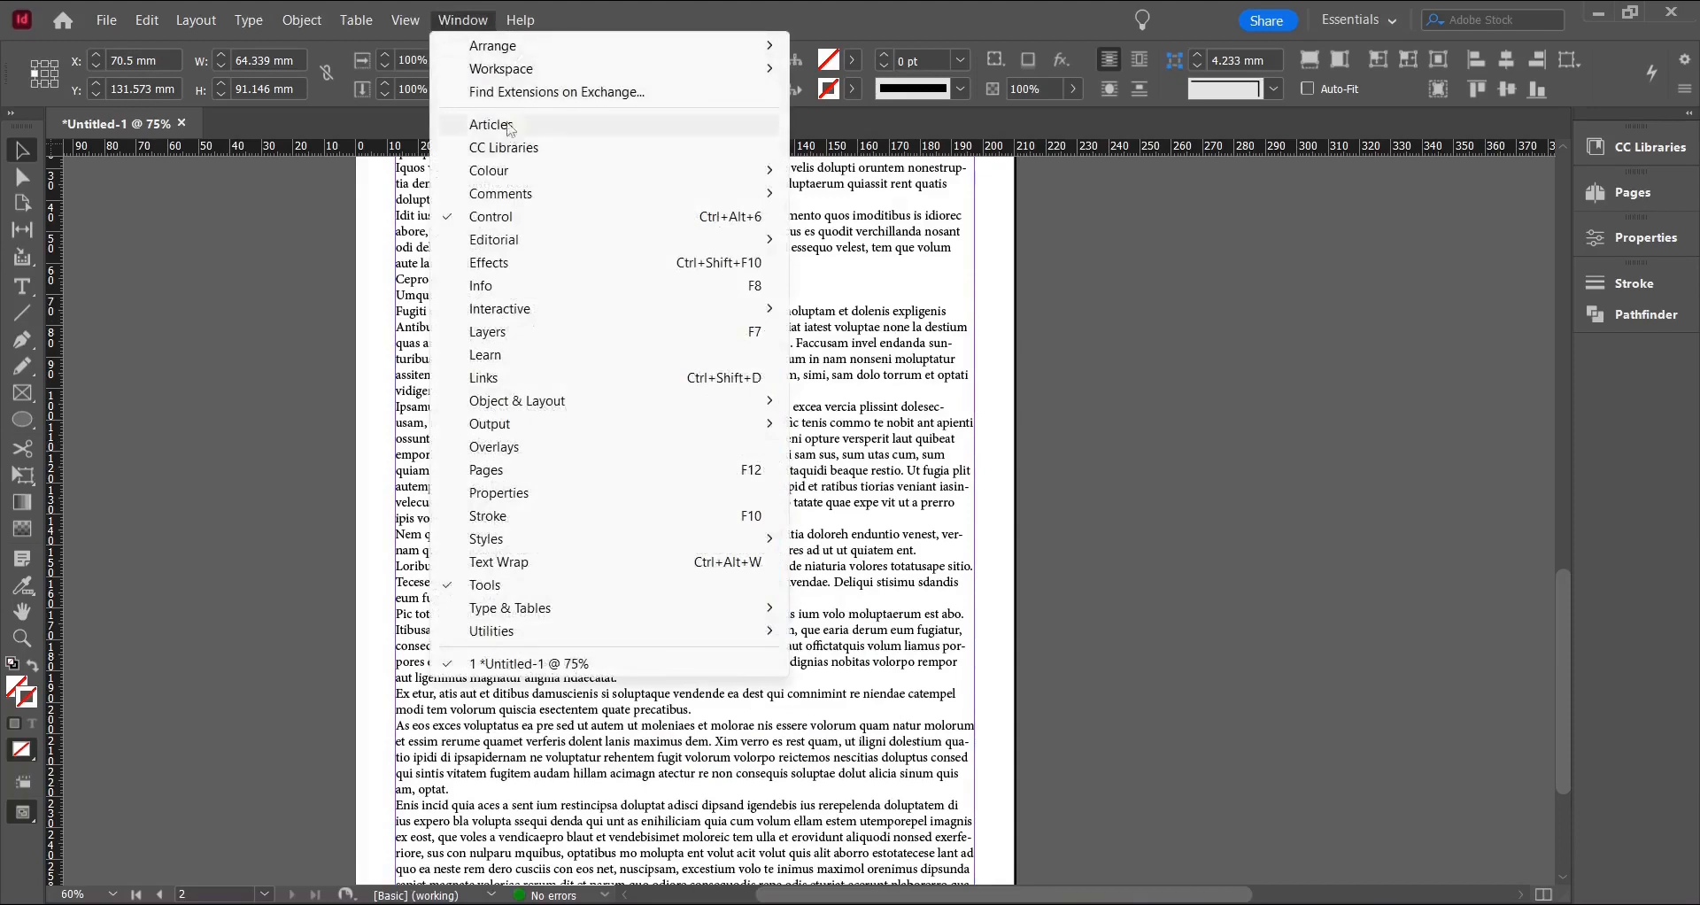
left_click(505, 562)
left_click_drag(753, 374, 167, 253)
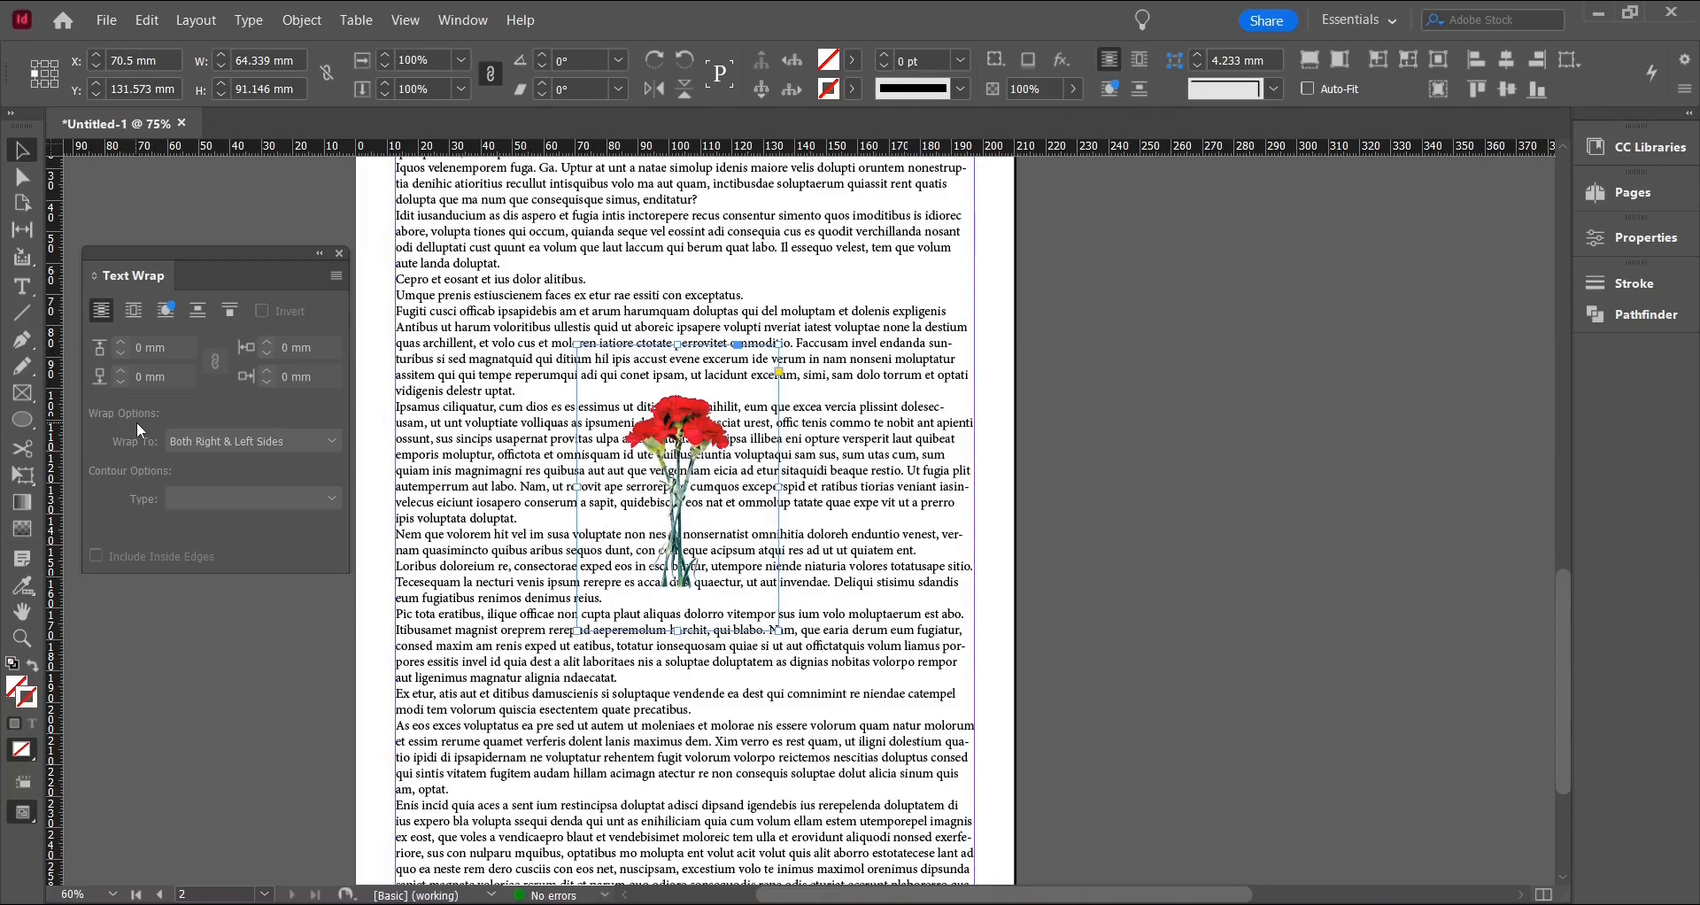
Wrap the text around the flower image's bounding box and reposition the image to about X 66 mm, Y 129 mm.
left_click(135, 317)
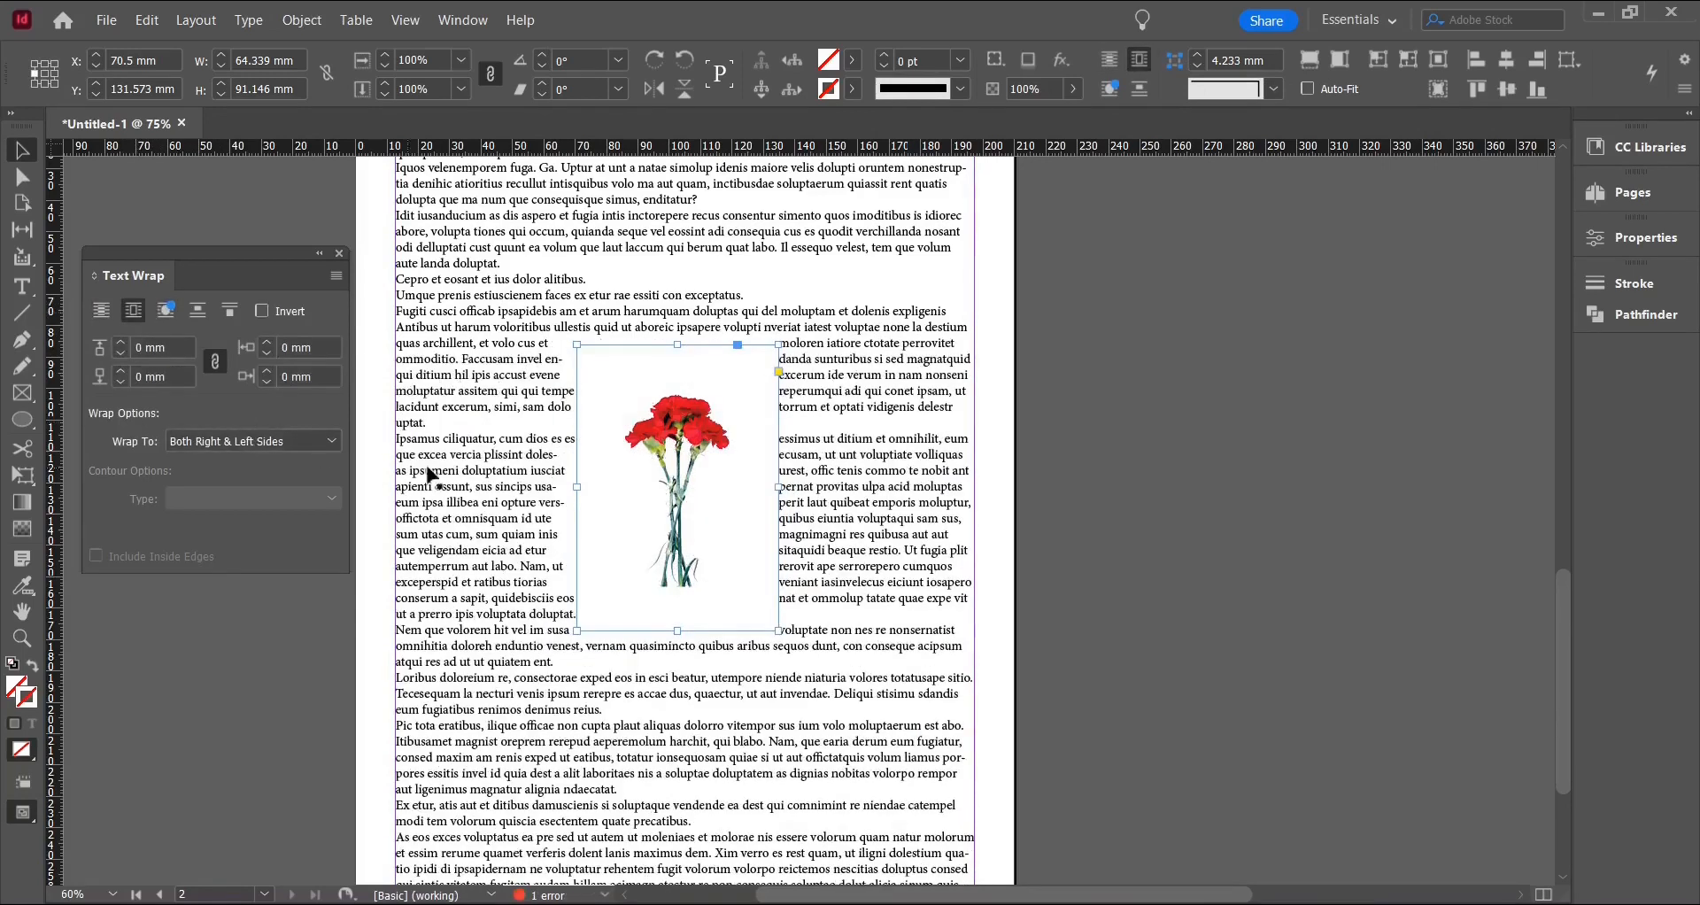
left_click_drag(691, 442, 676, 434)
left_click(830, 464)
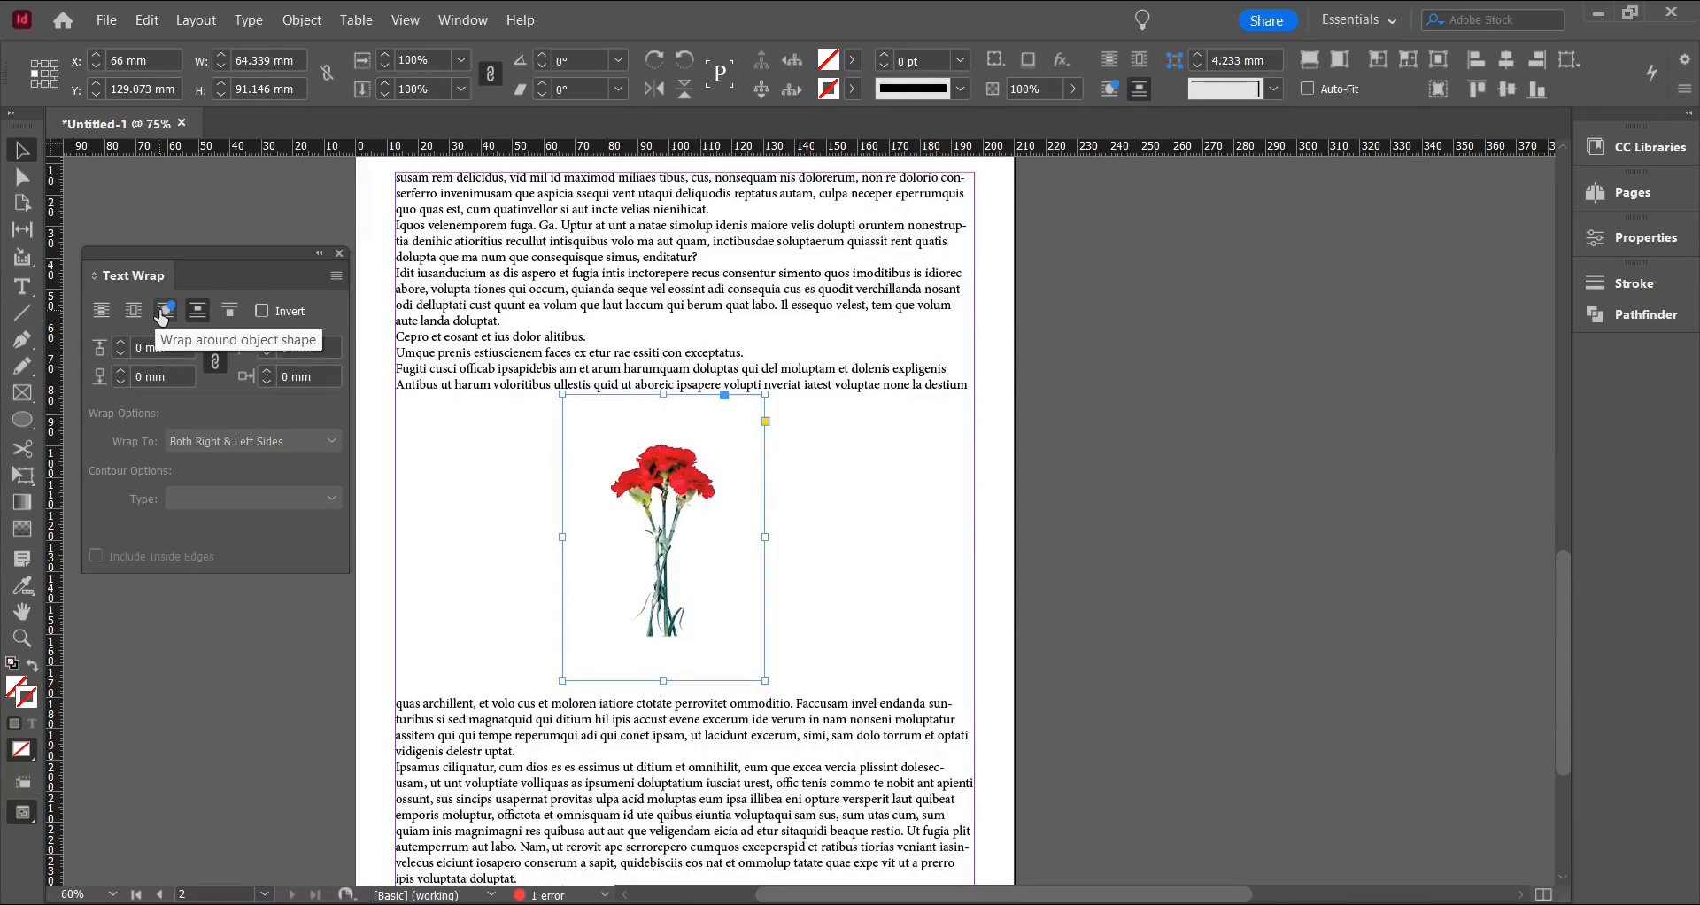
Wrap the text around the flower's shape using the Select subject contour, keeping Wrap To at Both Right & Left Sides.
left_click(163, 311)
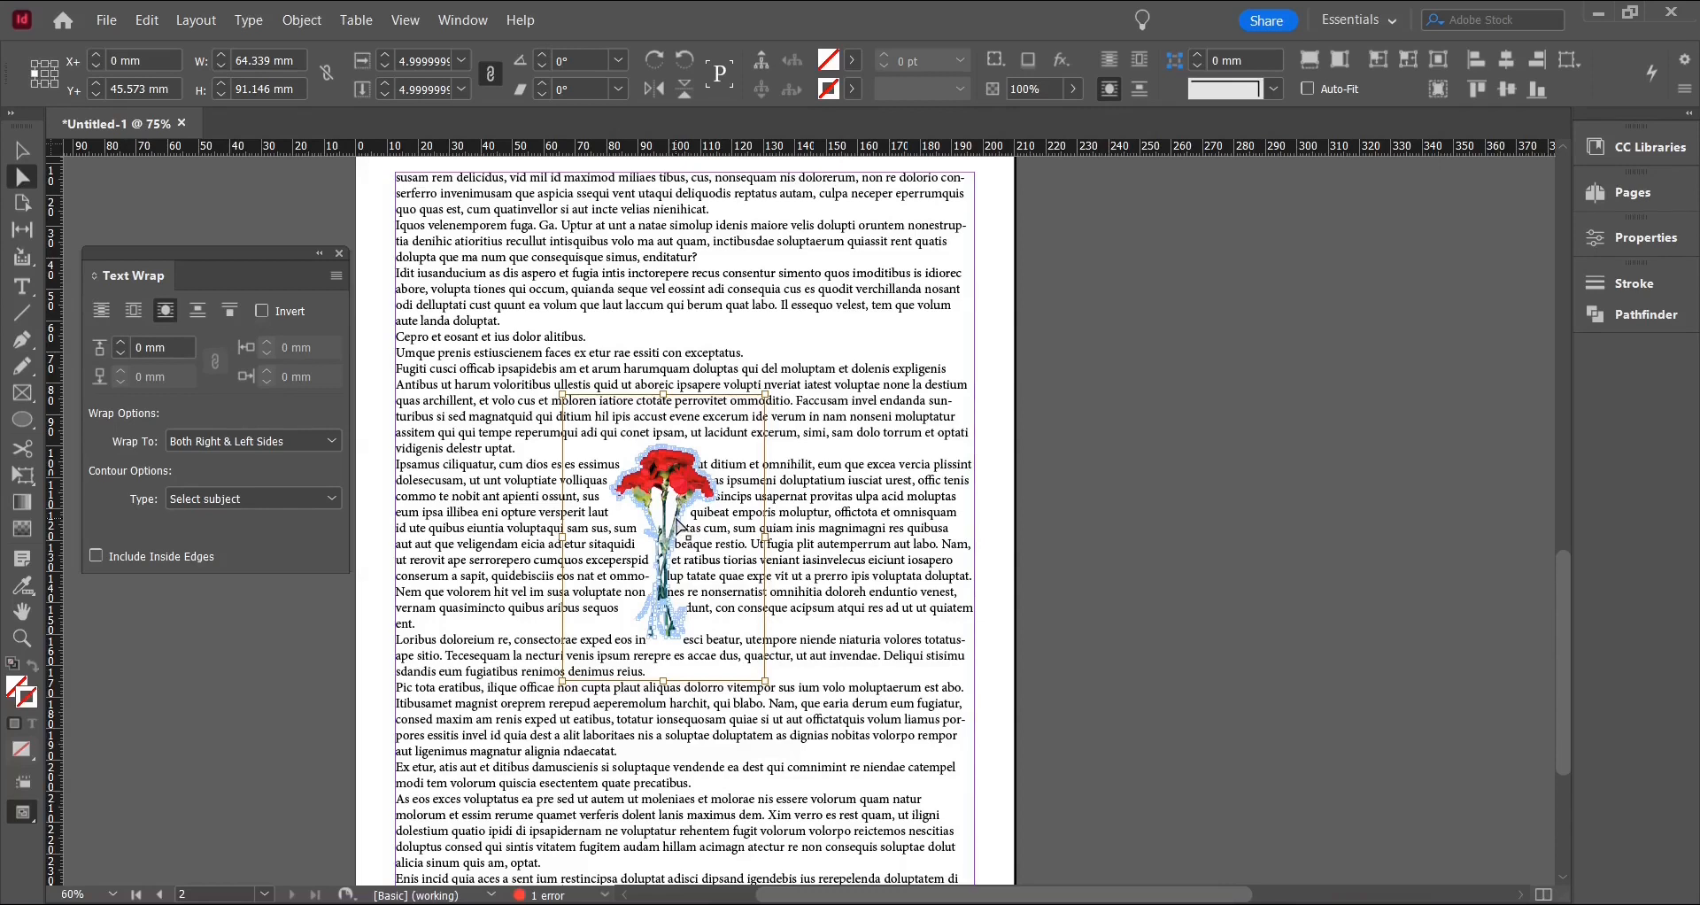
left_click(202, 441)
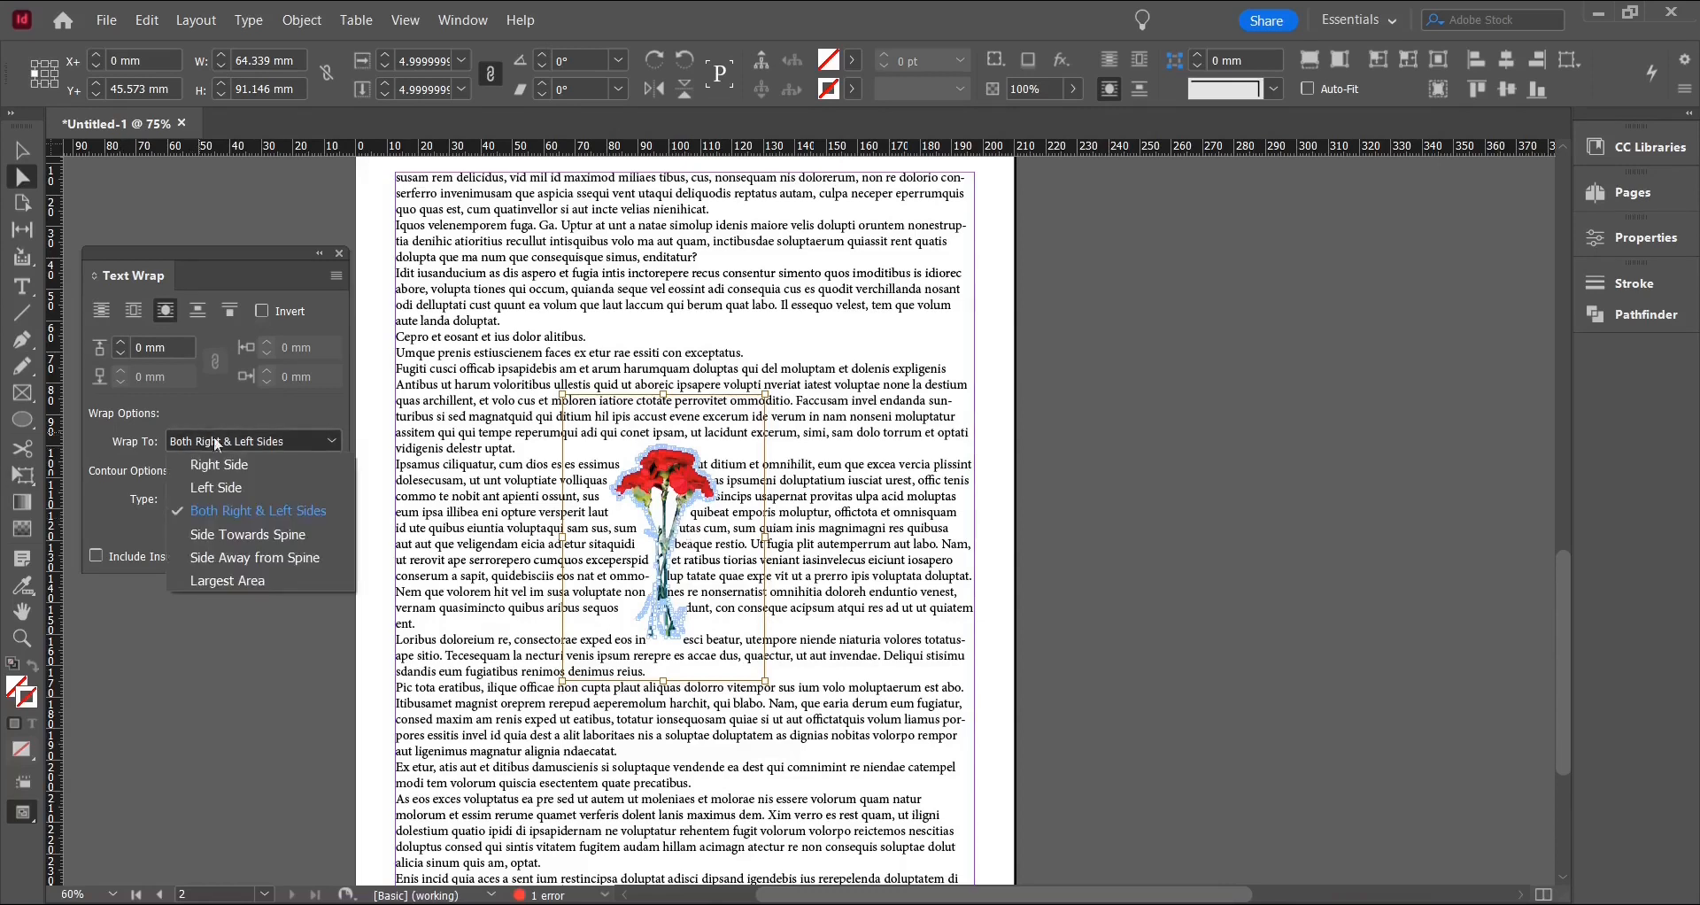
left_click(290, 432)
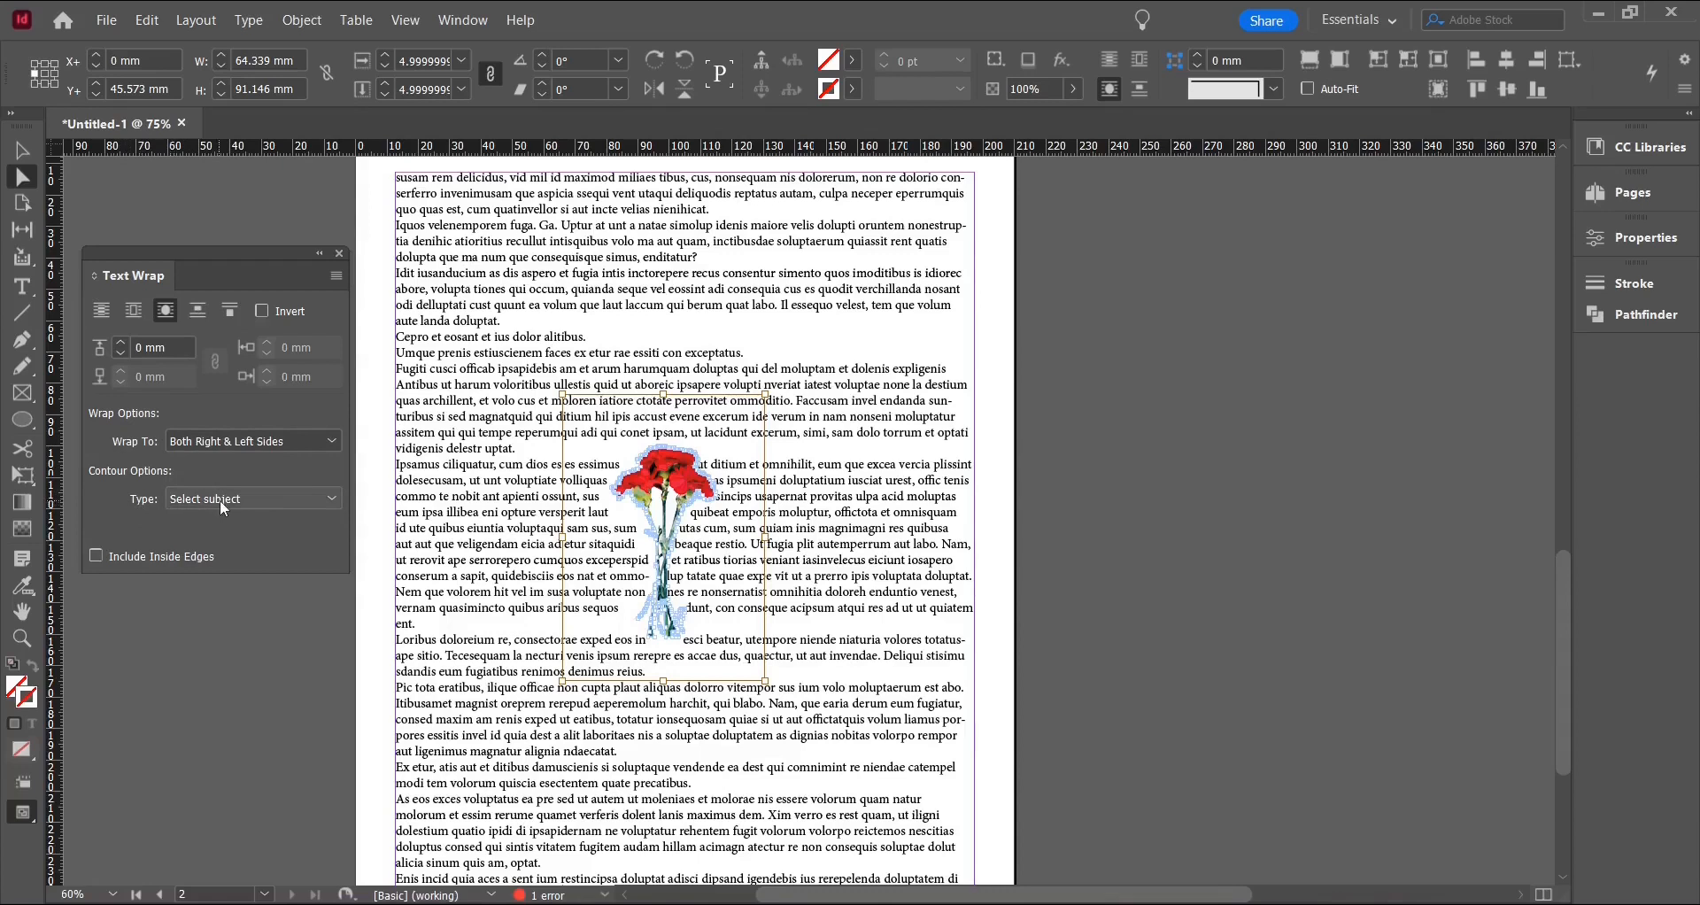
Shift the flower content slightly within its frame to about X+ -1.5 mm, Y+ 44 mm.
left_click(691, 500)
left_click_drag(691, 497, 685, 492)
left_click(813, 607)
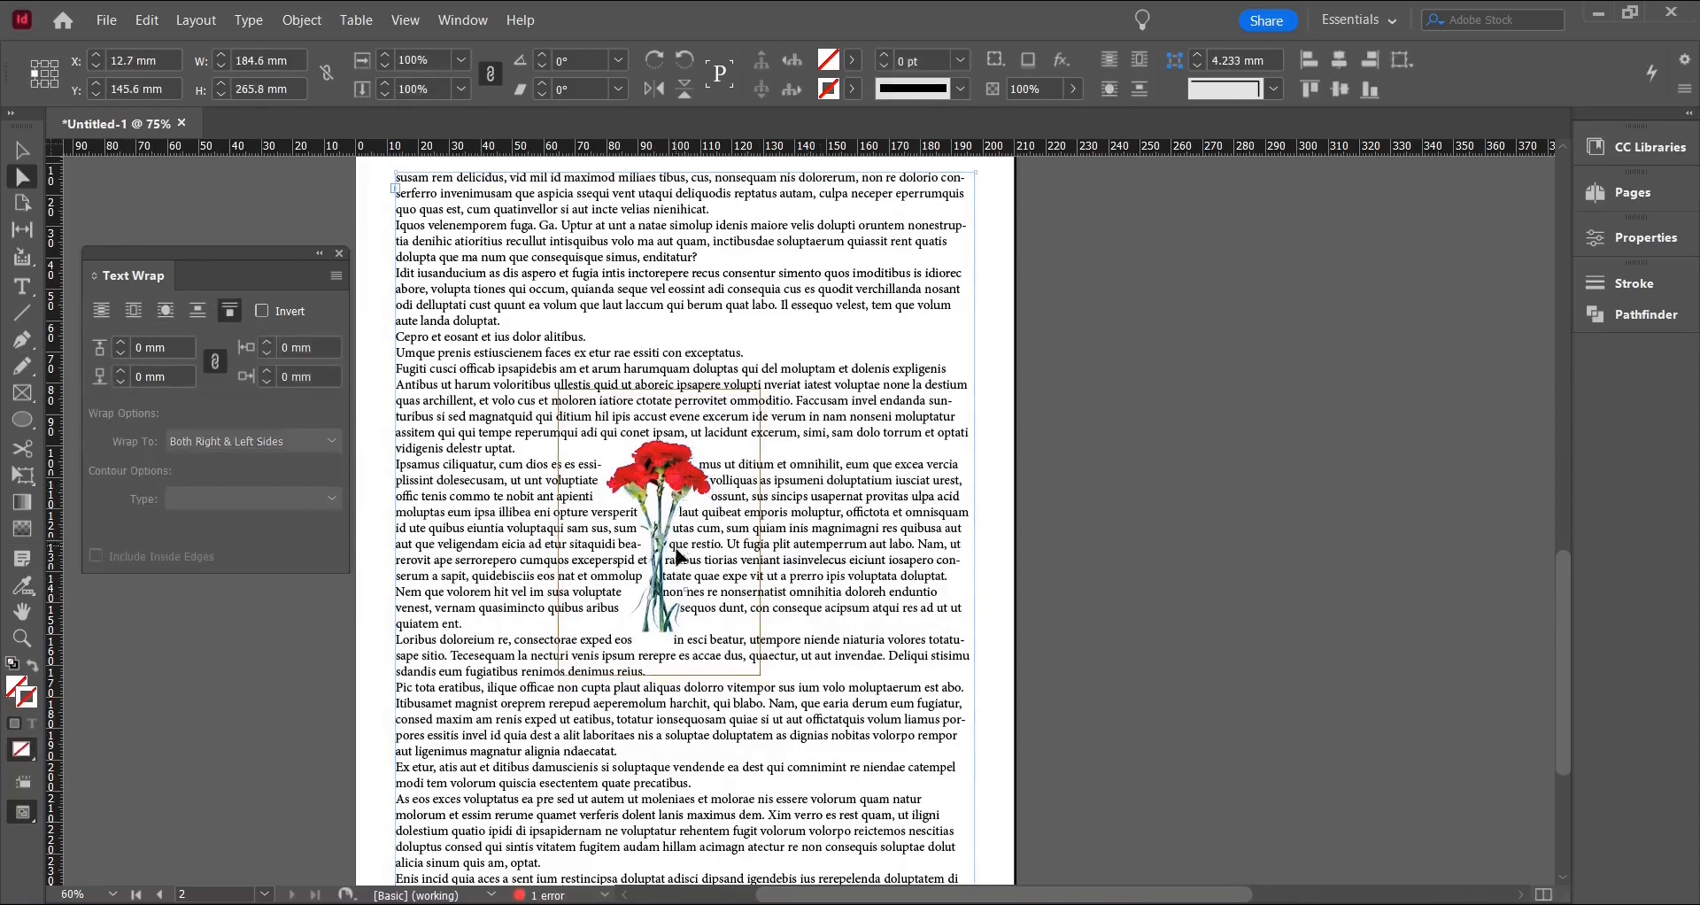
Set the flower image's text wrap offset to 4 mm and deselect the image.
scroll(653, 545, "up", 1)
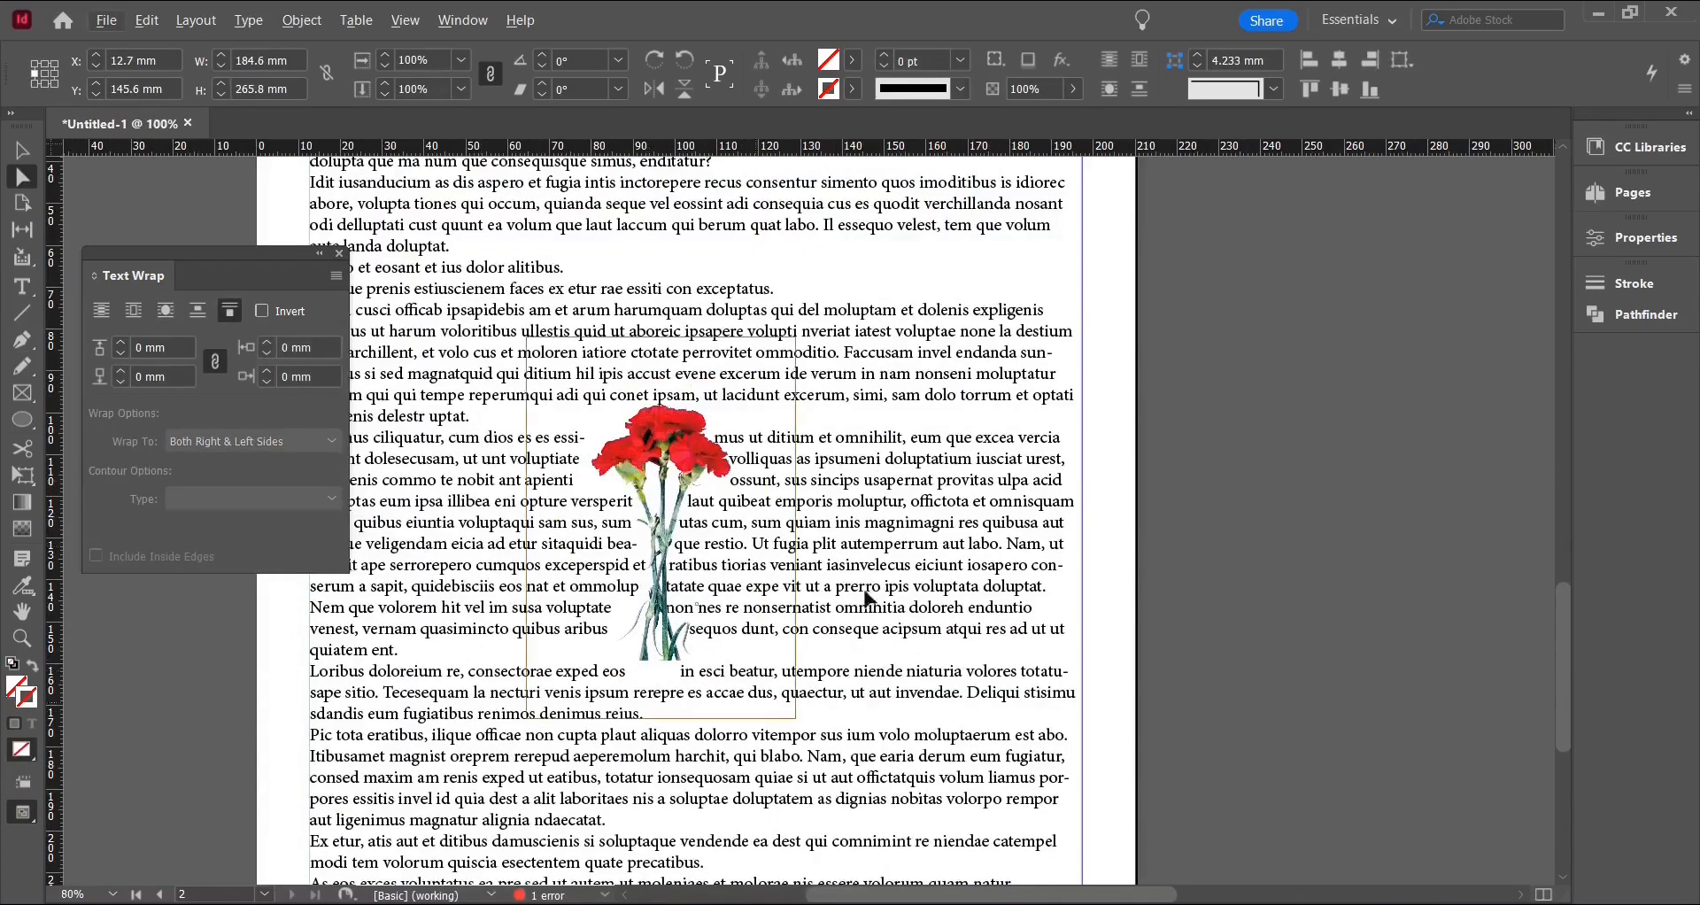
scroll(894, 512, "down", 1)
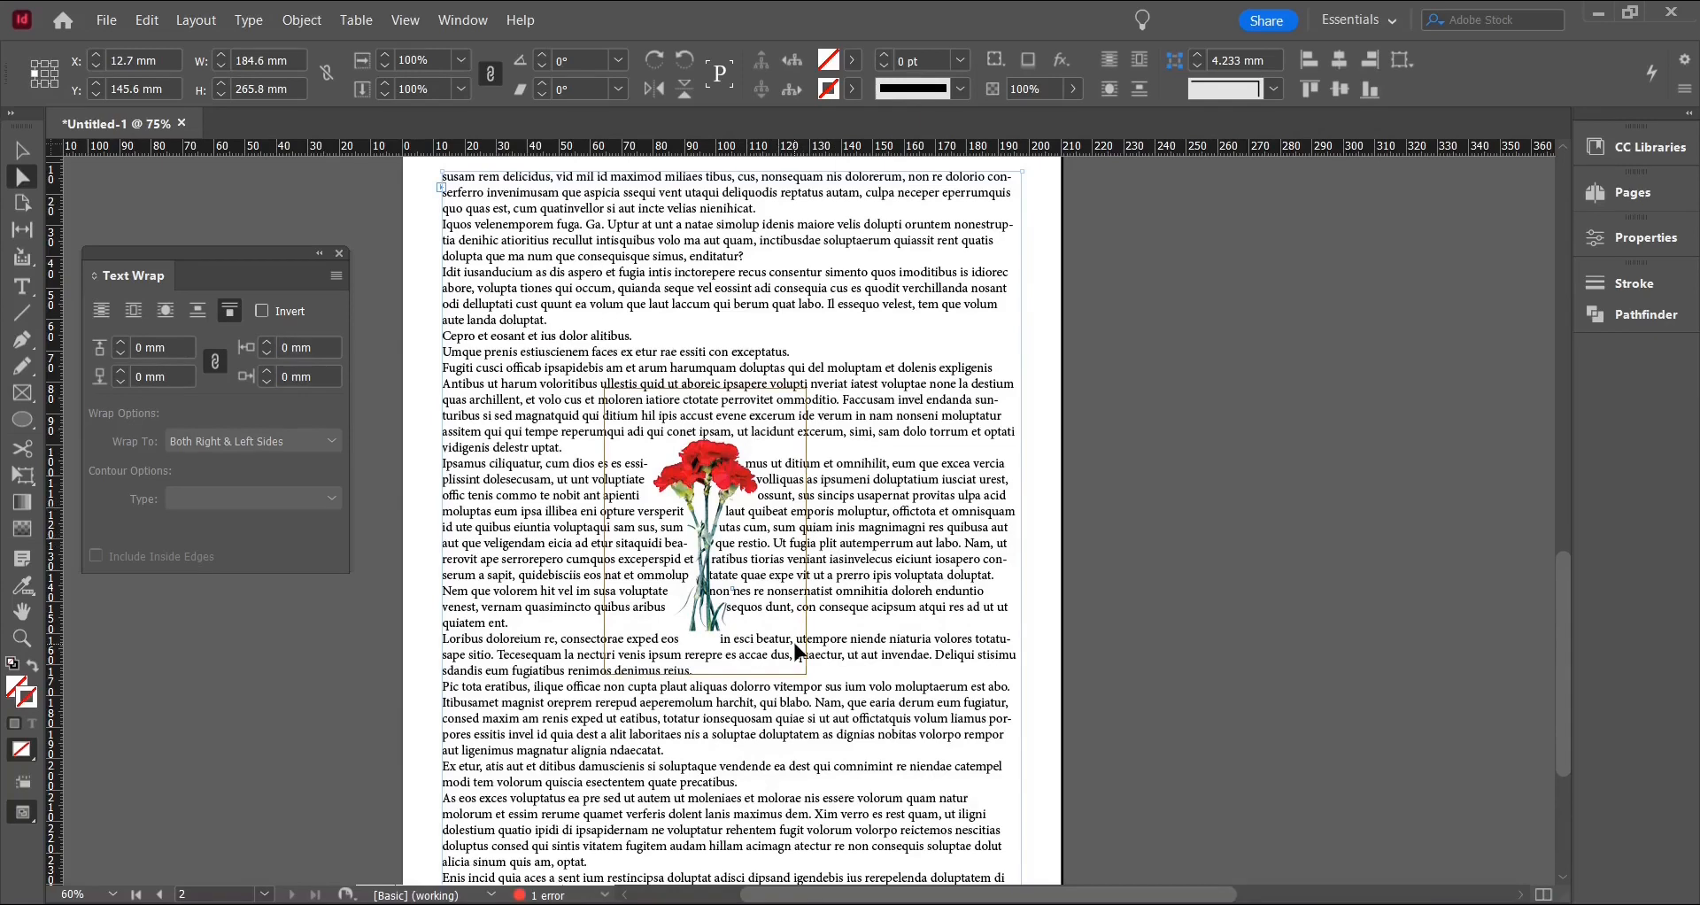
scroll(823, 639, "up", 1)
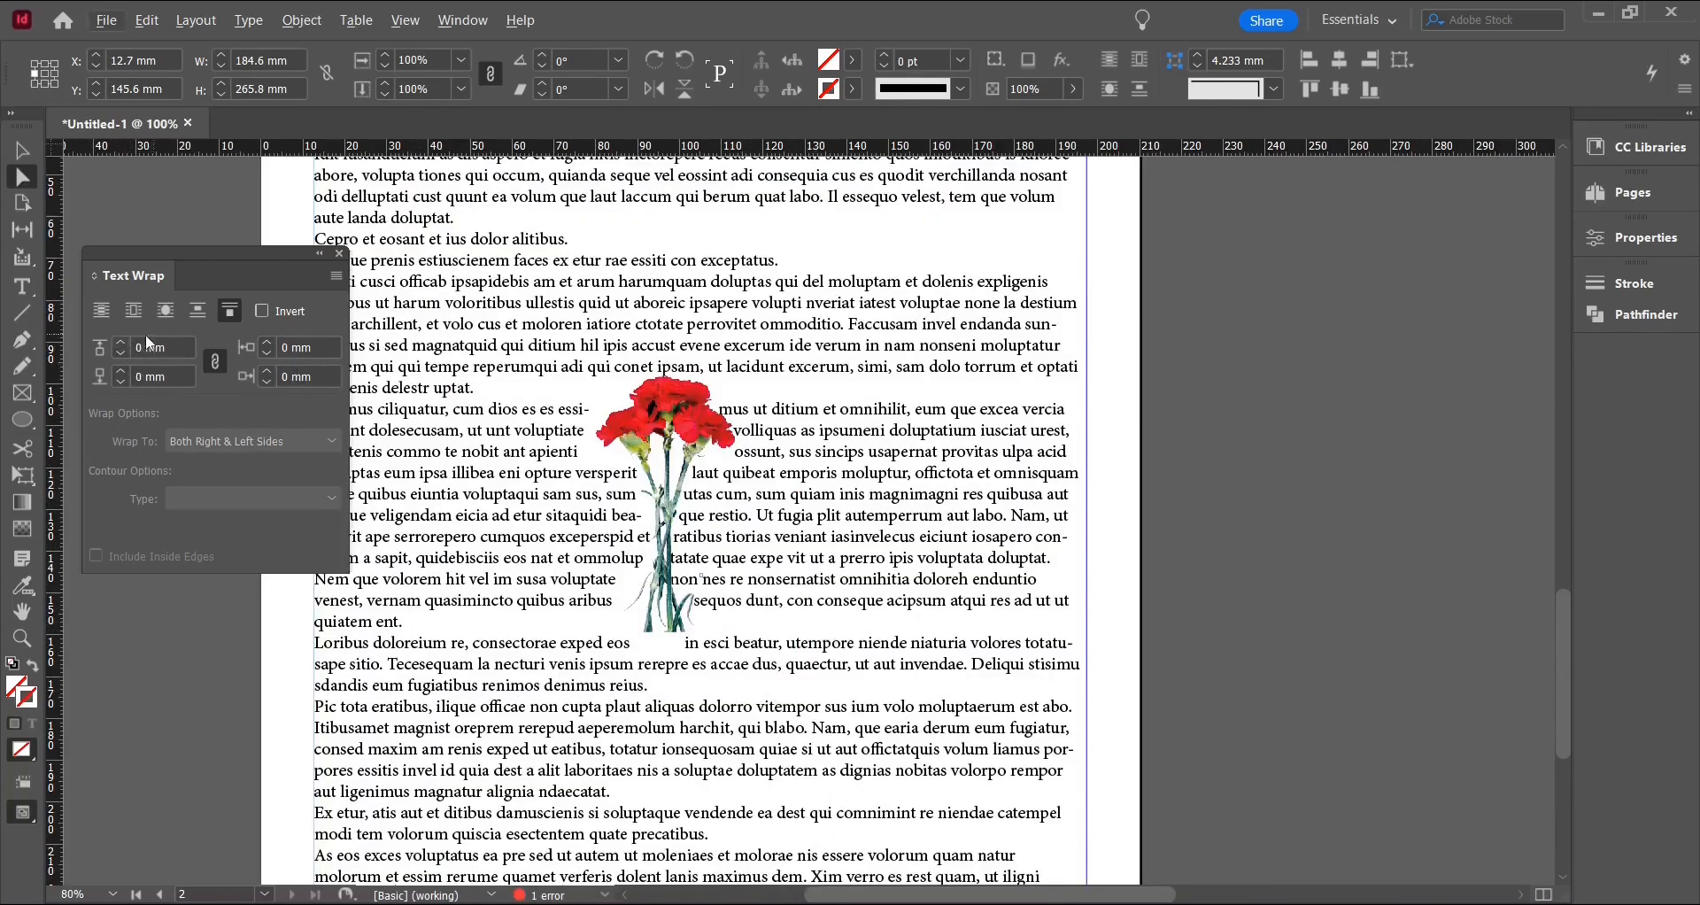
left_click(636, 417)
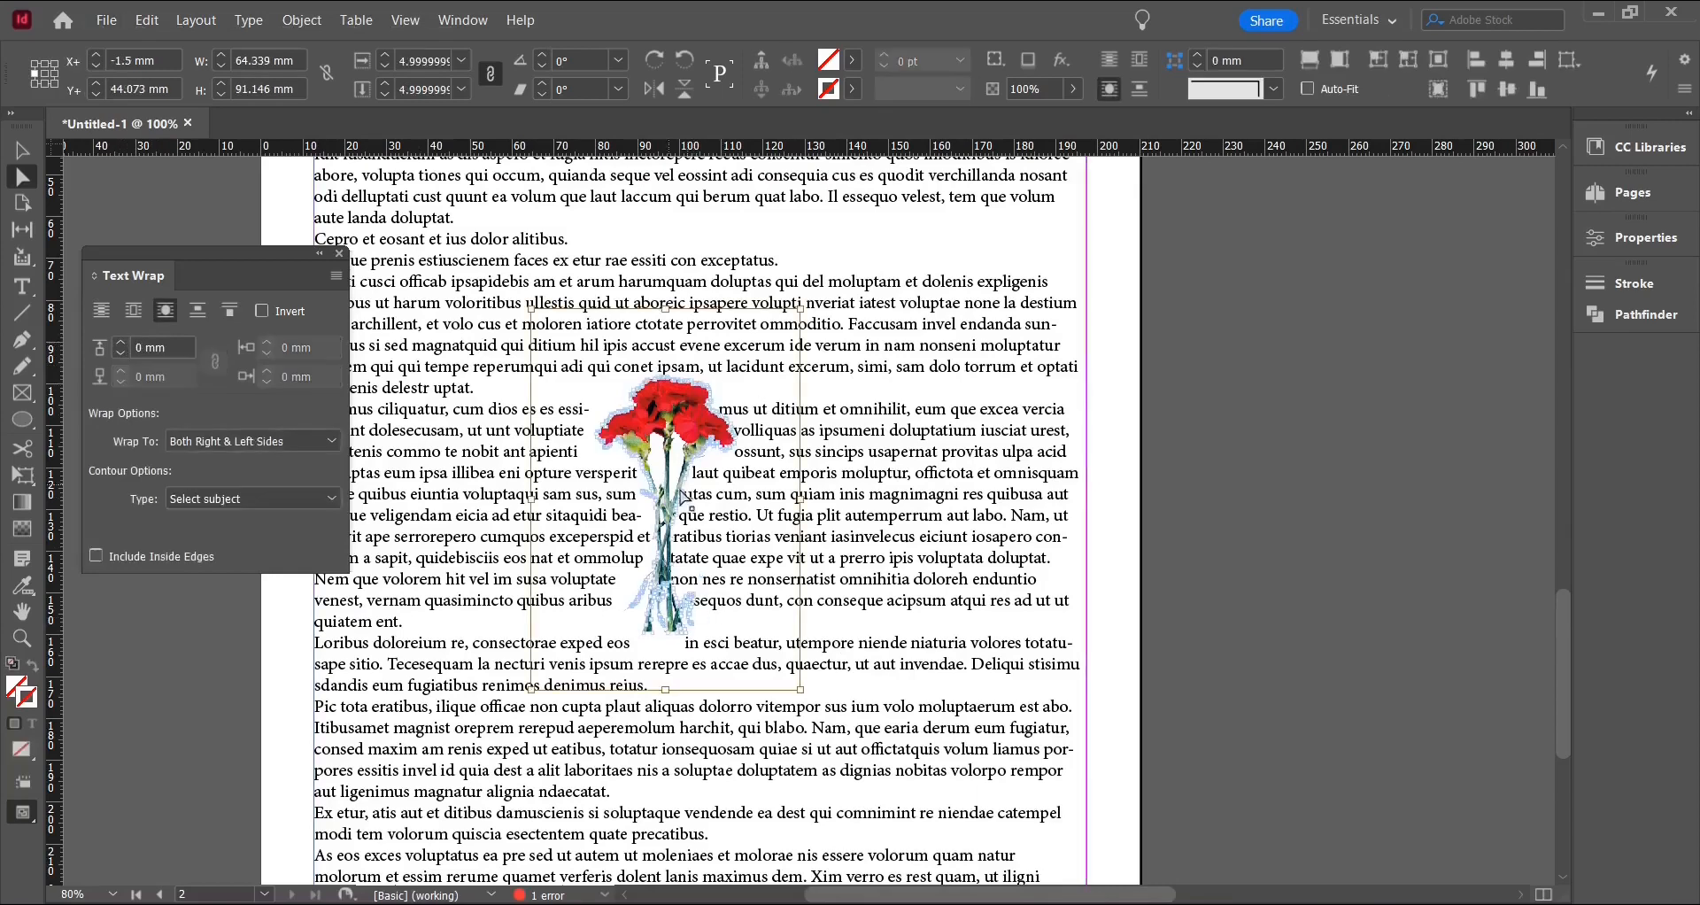
left_click(120, 341)
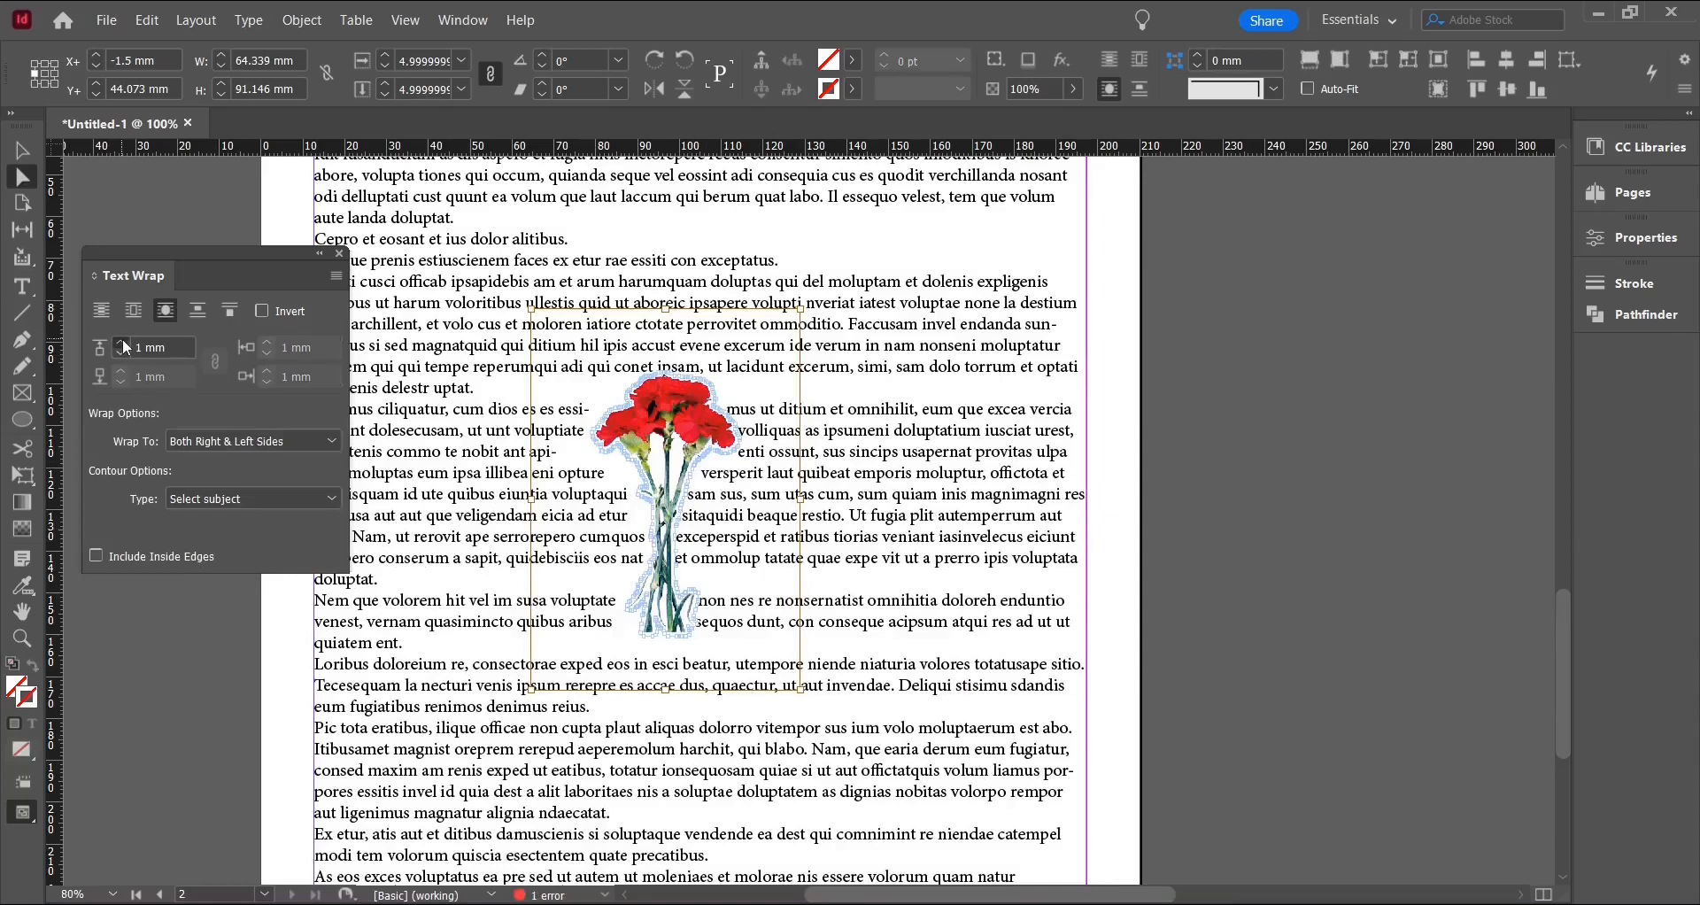
left_click(122, 340)
left_click(122, 338)
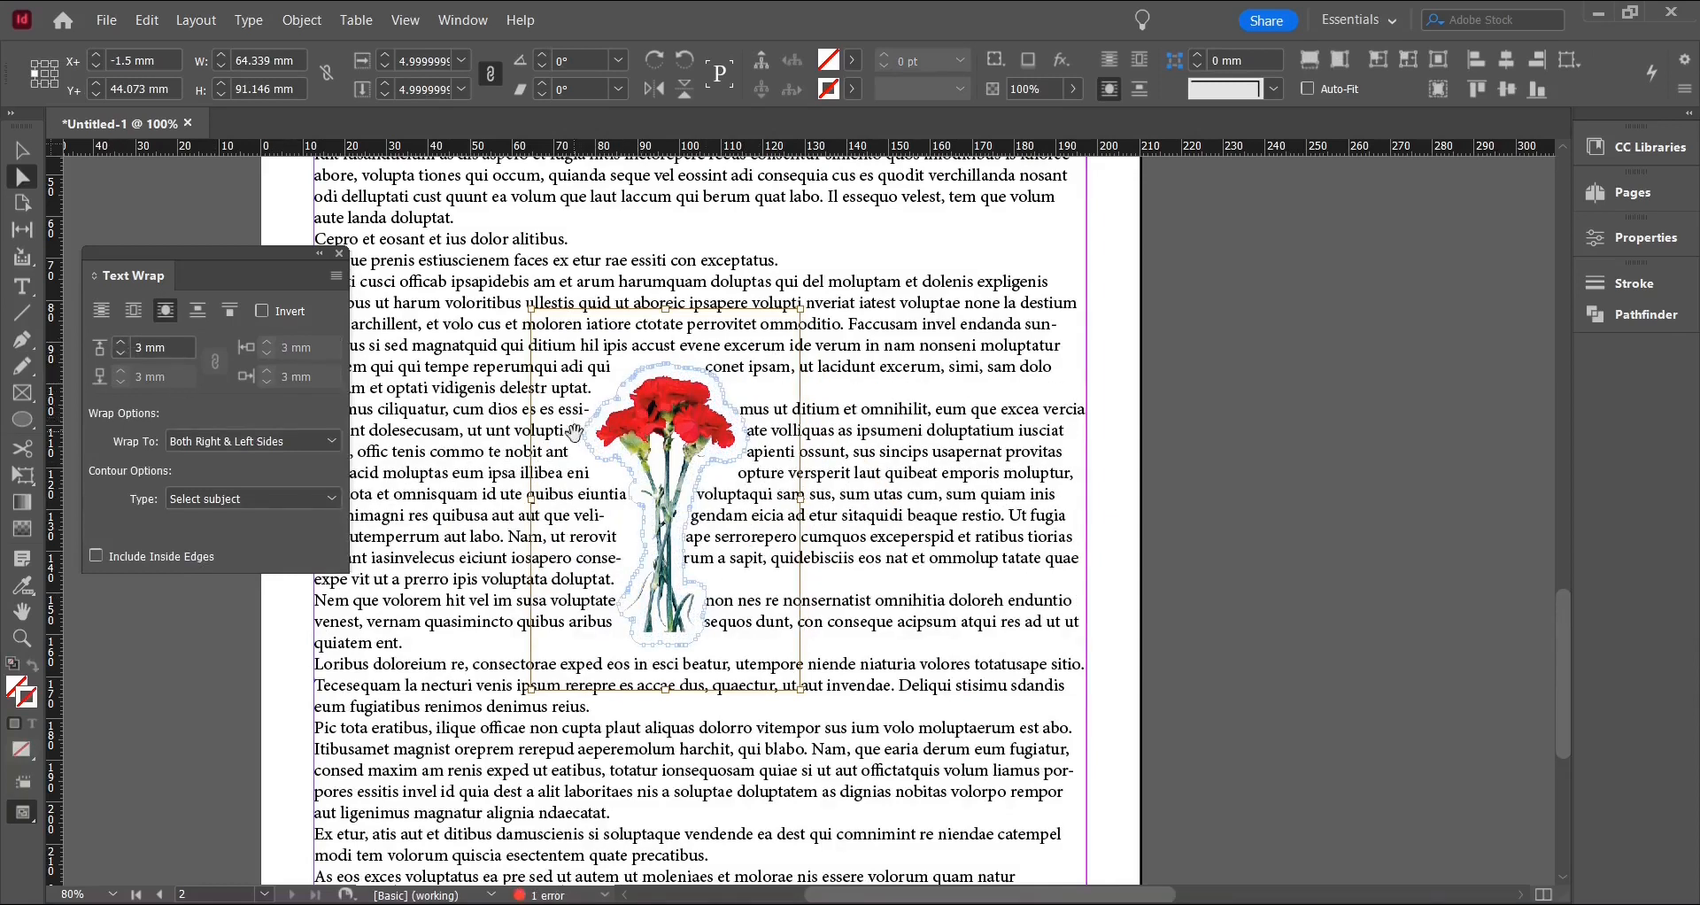
left_click(122, 341)
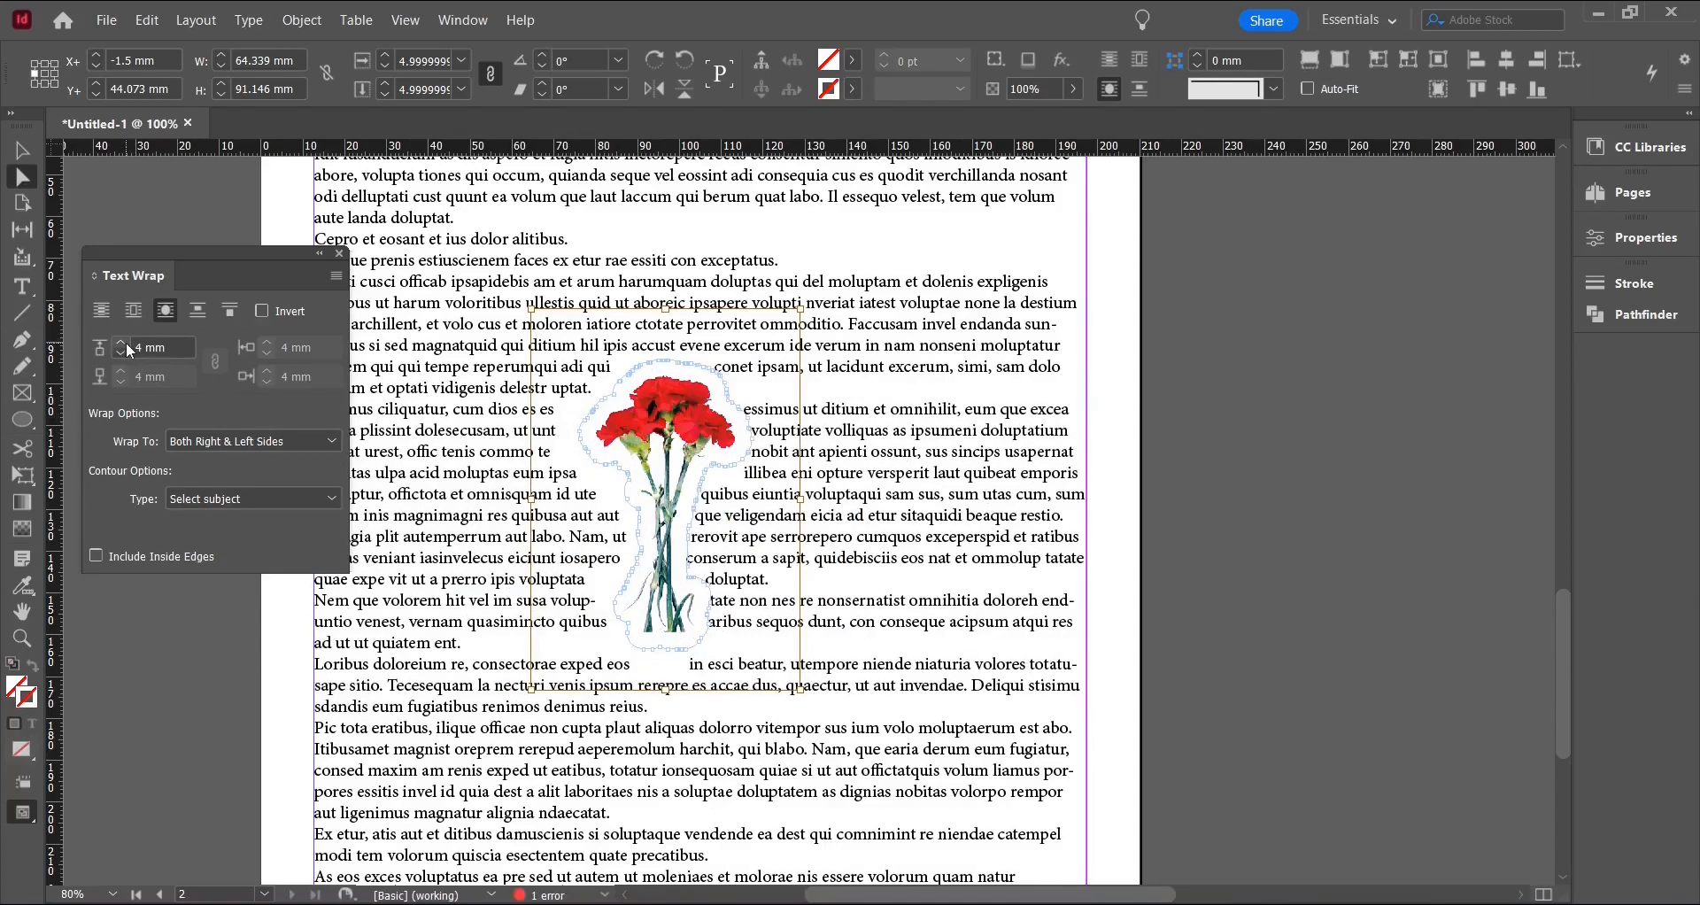
left_click(126, 343)
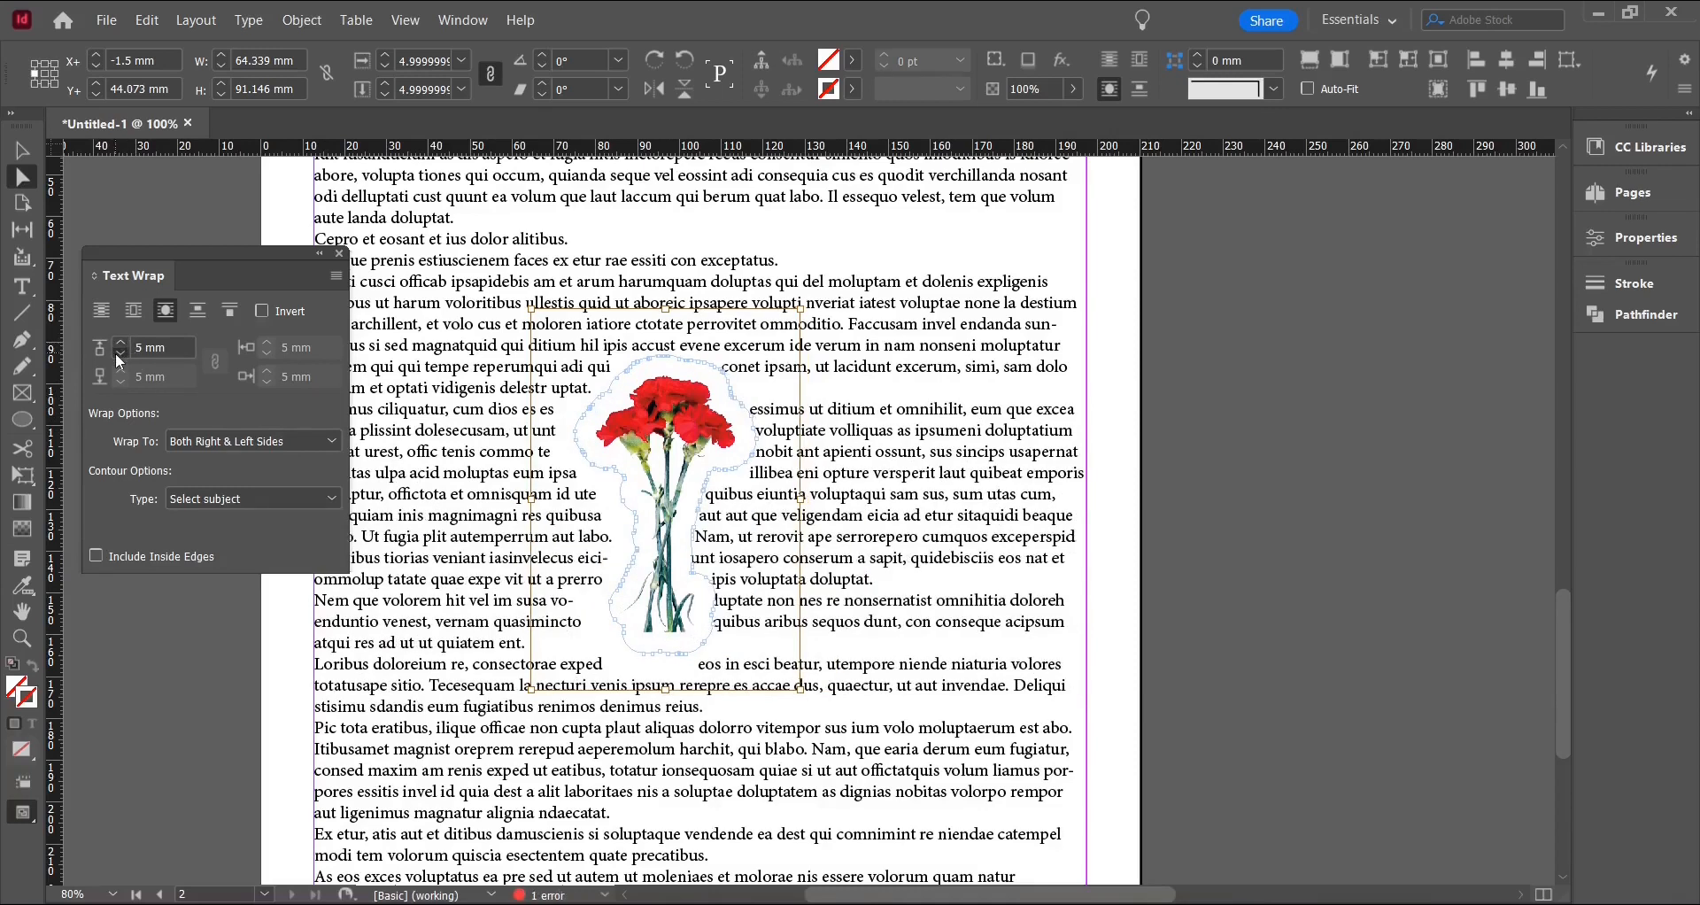
left_click(115, 352)
left_click(912, 611)
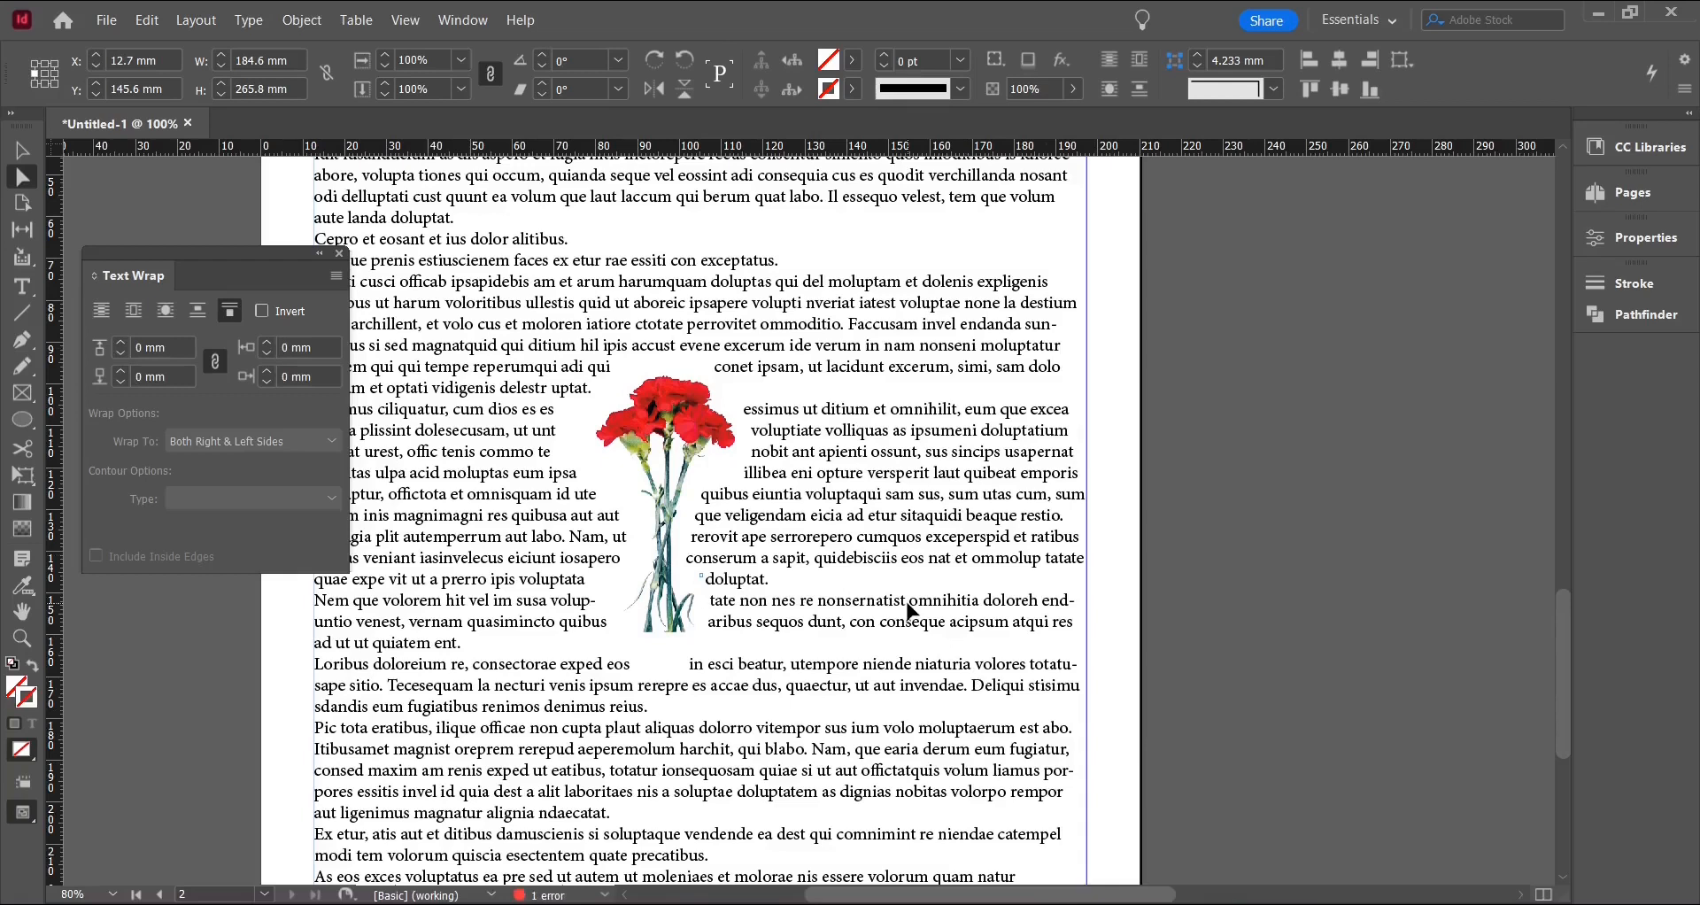
Bring up the floating Pathfinder options beside the coastal image on page 1.
scroll(866, 502, "down", 1)
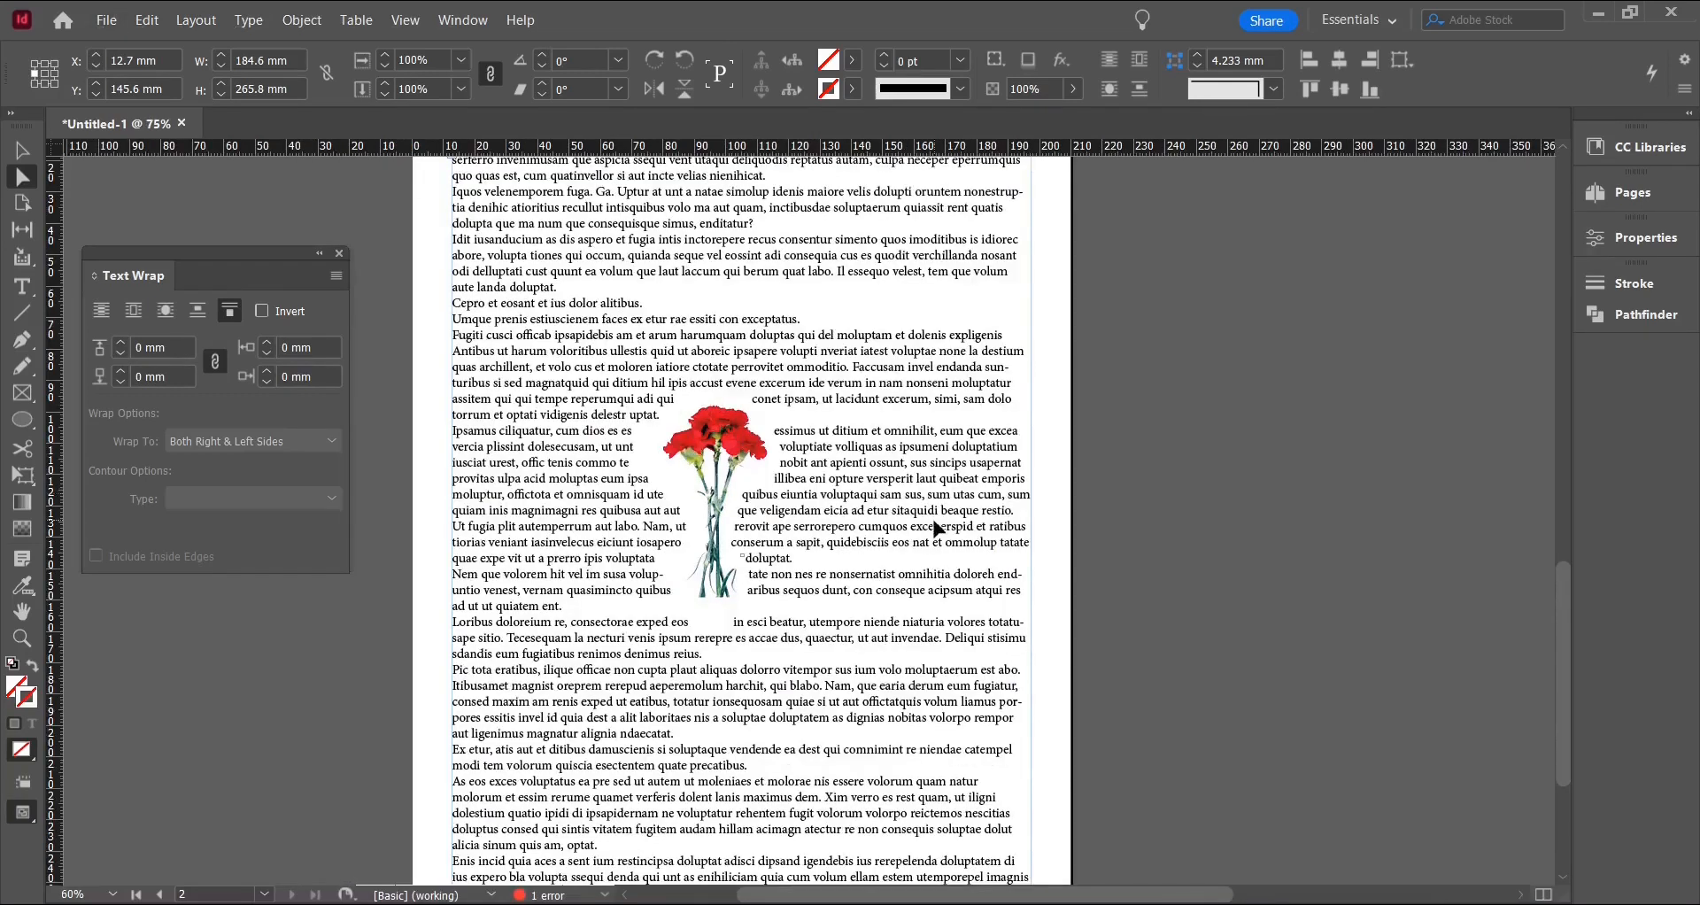
scroll(1007, 653, "up", 10)
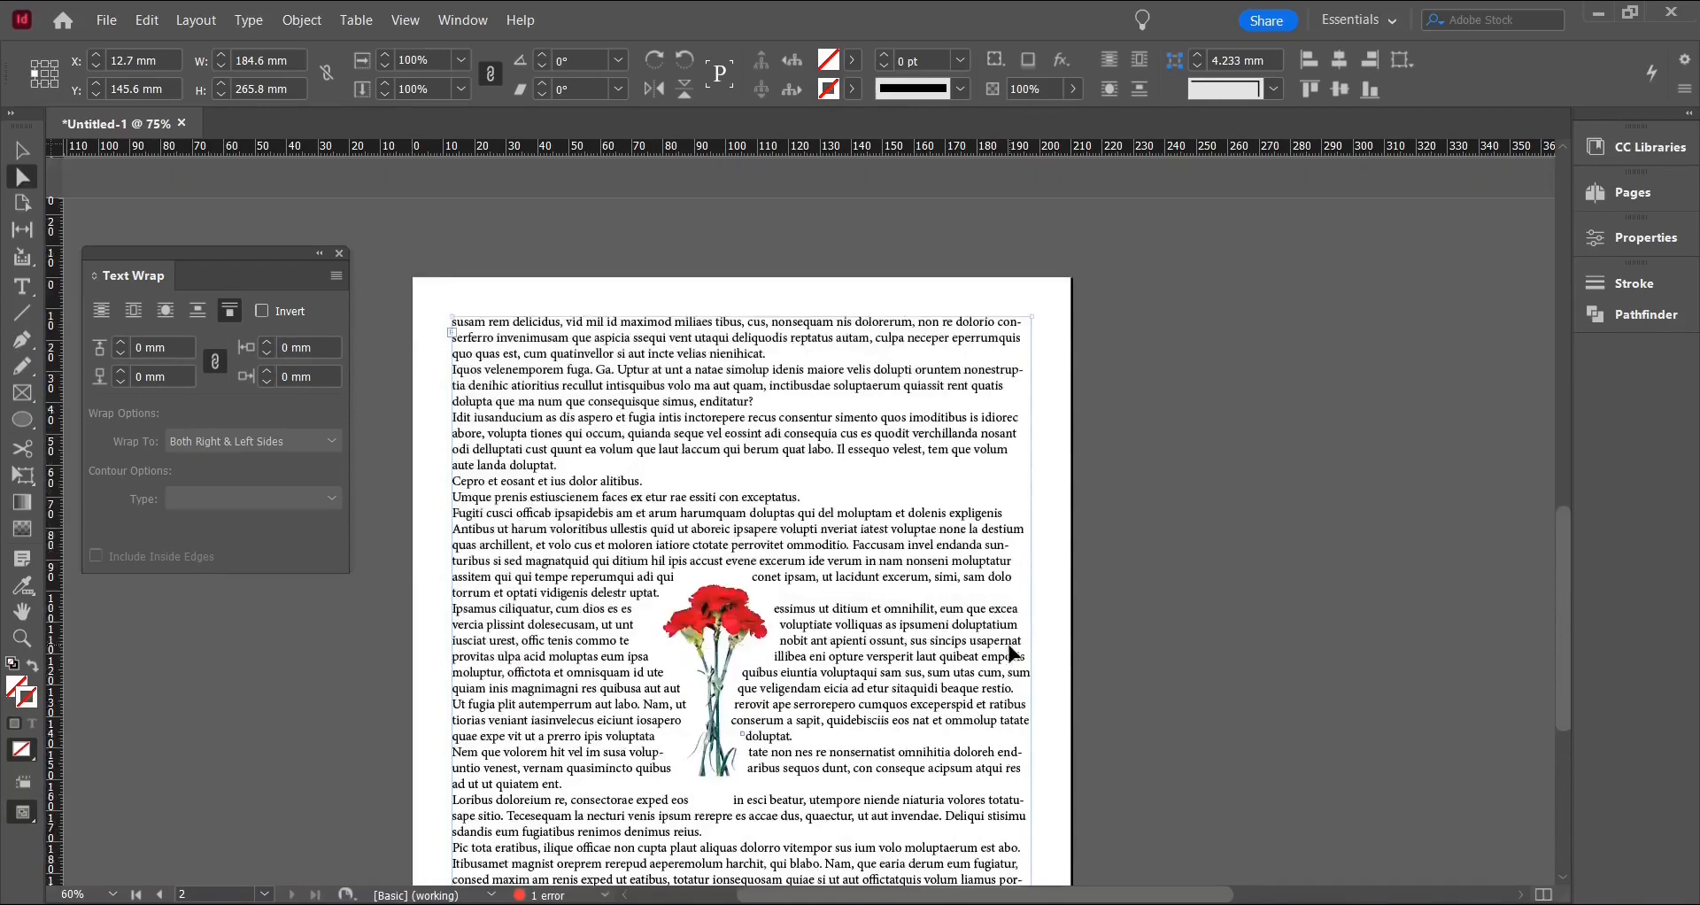
scroll(1053, 784, "up", 1)
left_click_drag(1047, 896, 1203, 896)
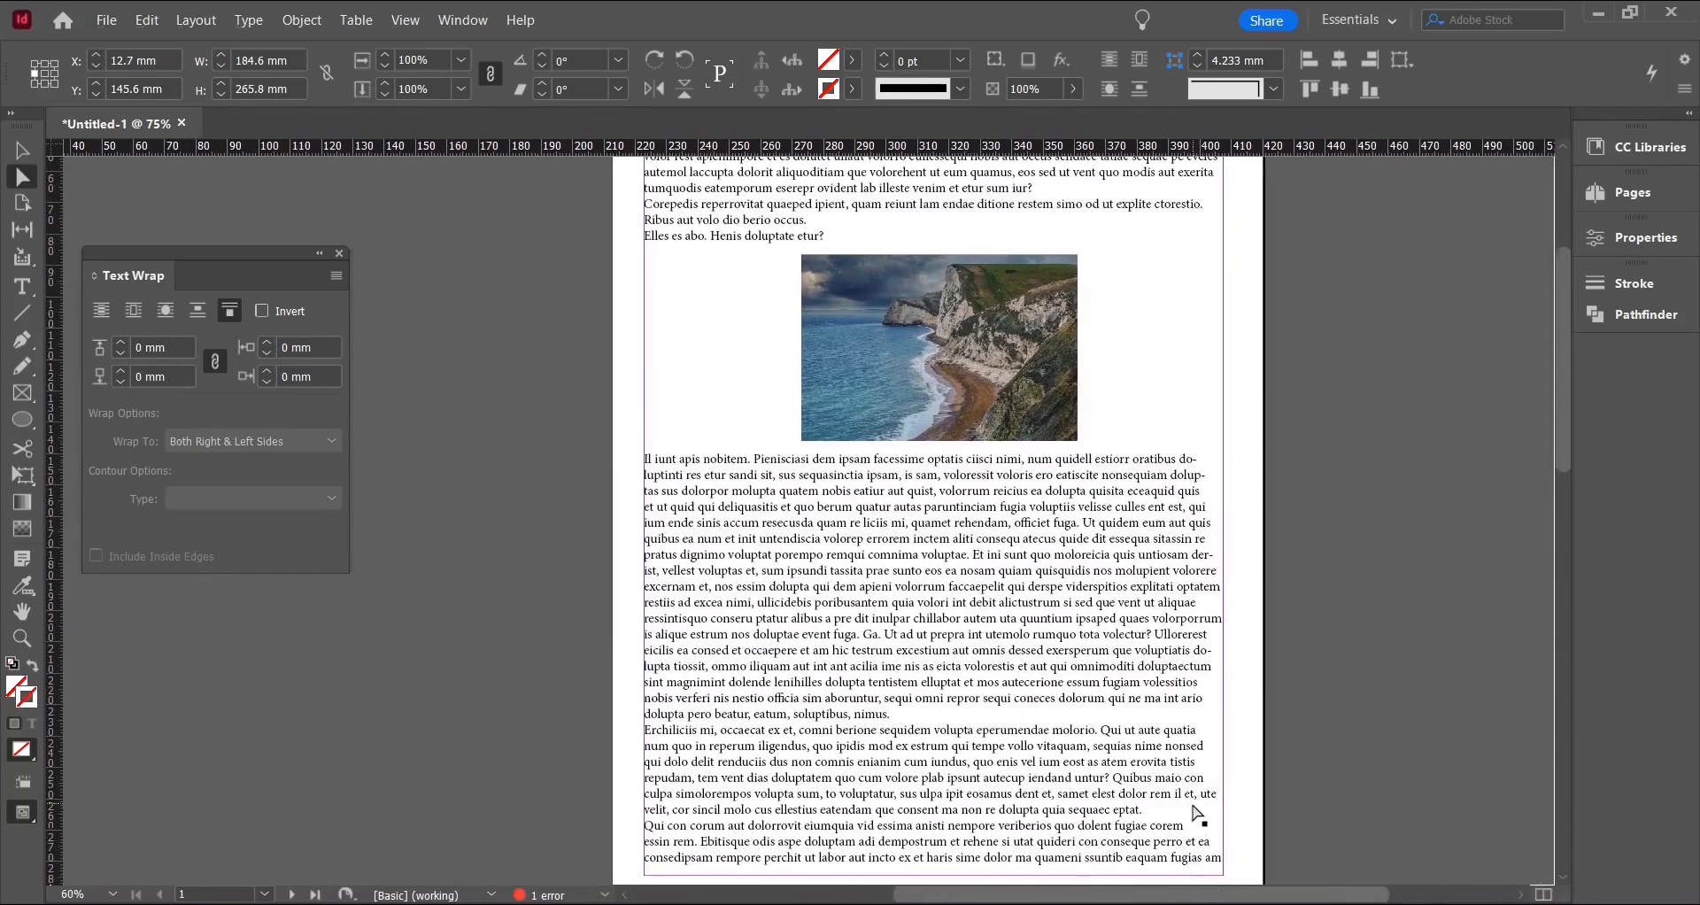
scroll(1190, 808, "up", 3)
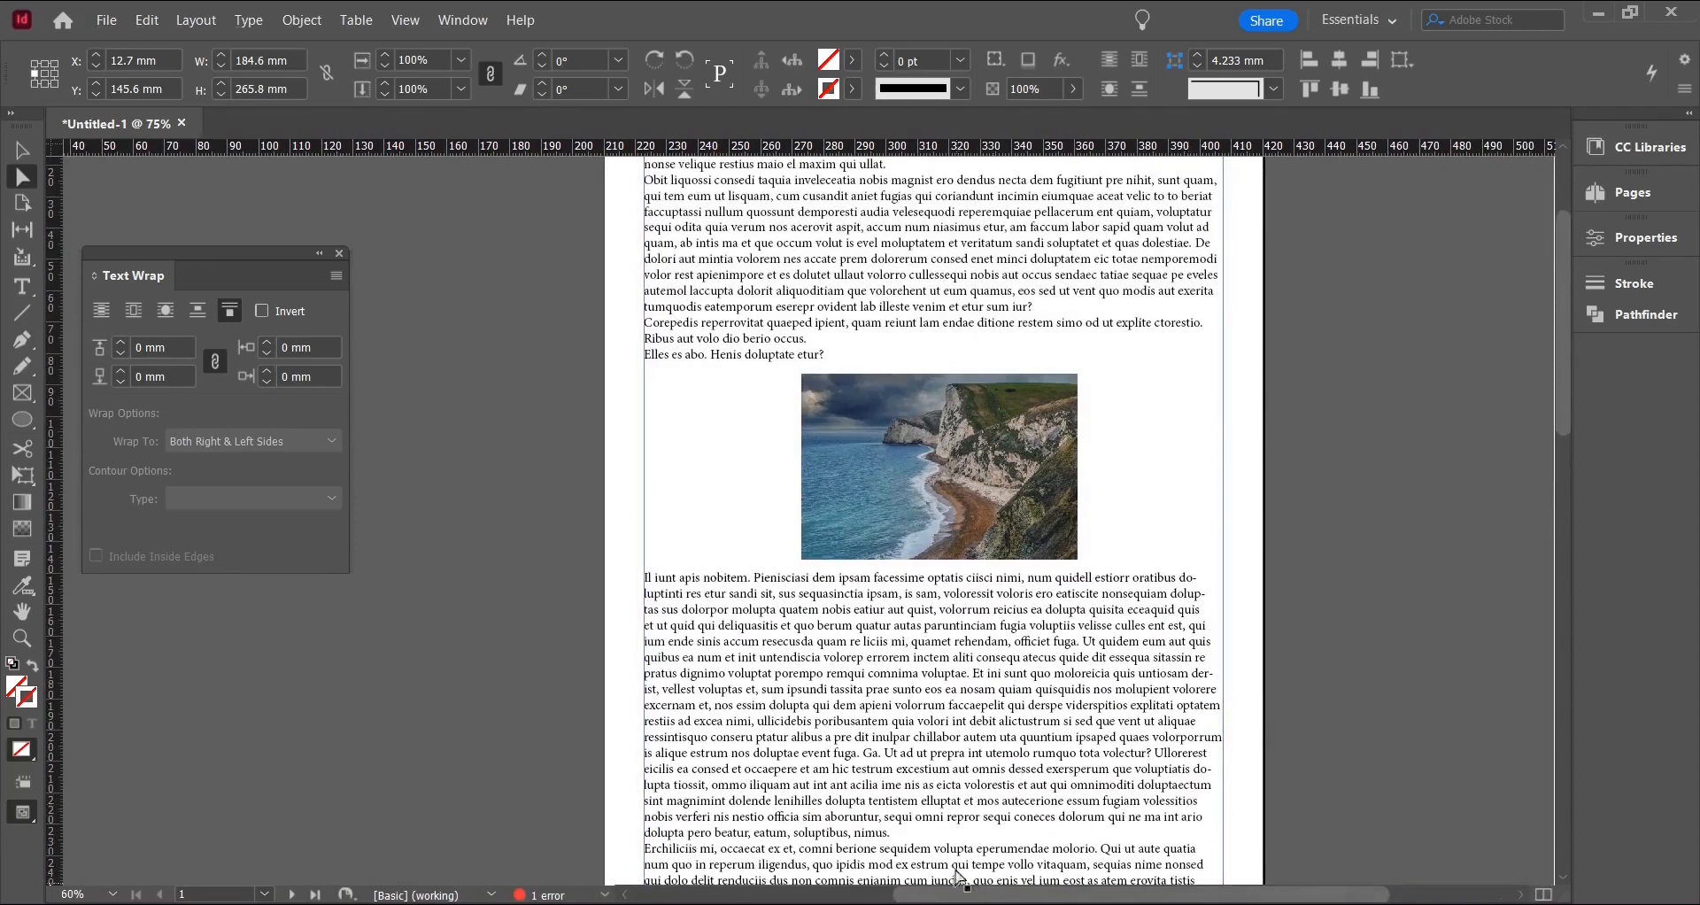
left_click(1681, 322)
mouse_move(1350, 272)
left_mouse_down()
mouse_move(1438, 271)
mouse_move(455, 263)
mouse_move(447, 226)
left_mouse_up()
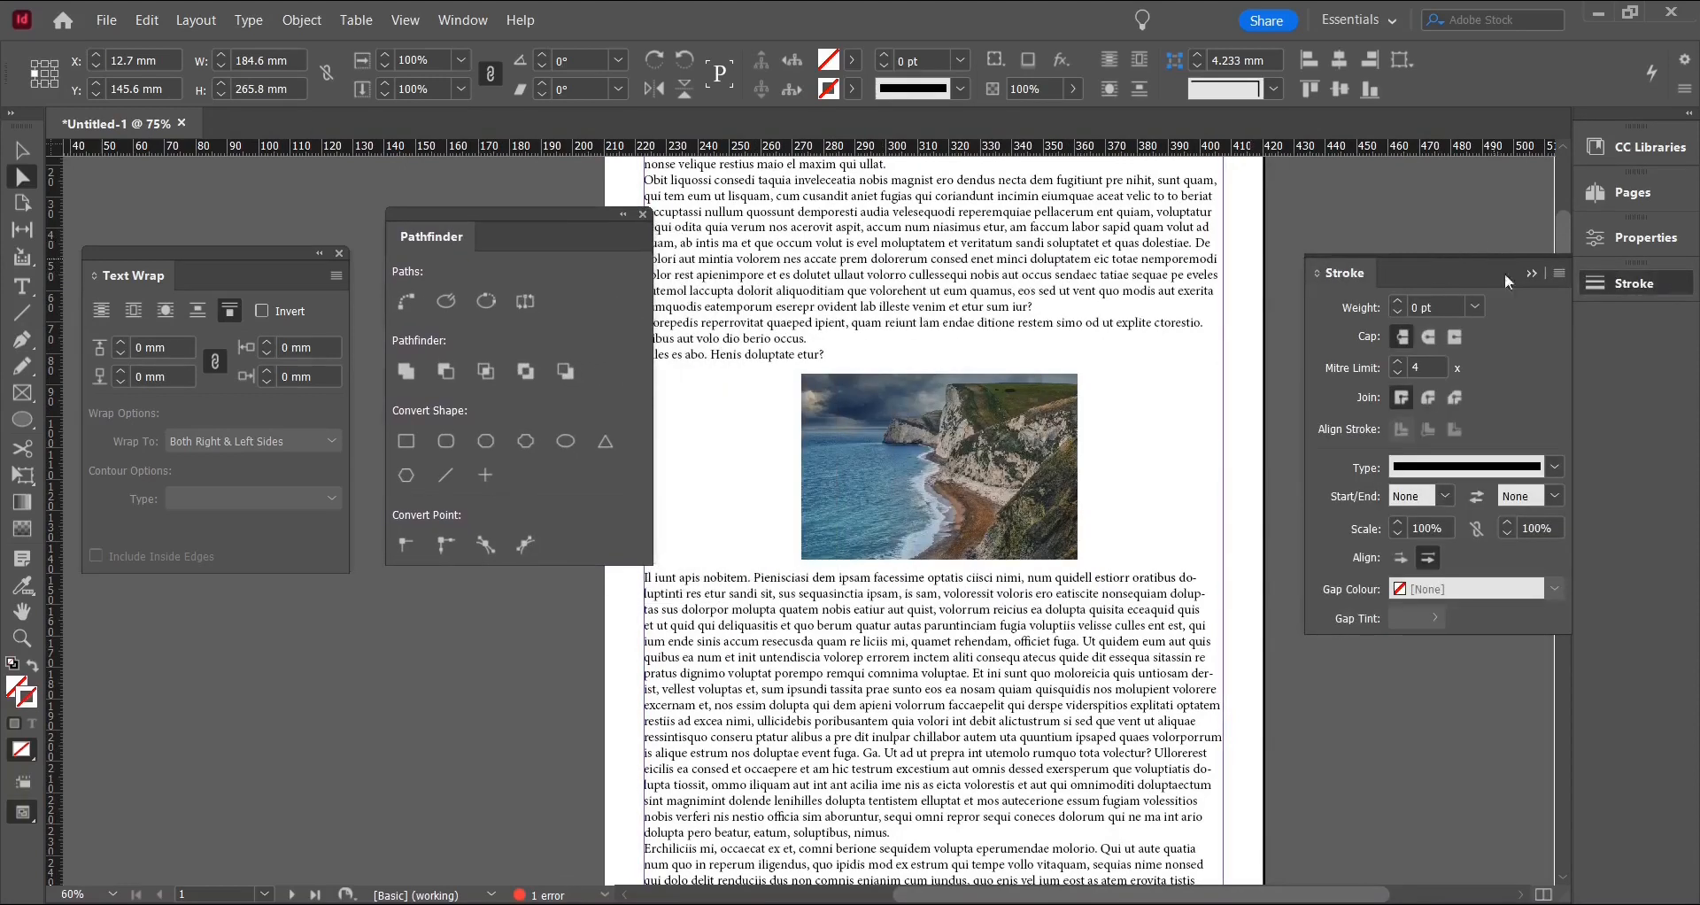
left_click(1531, 273)
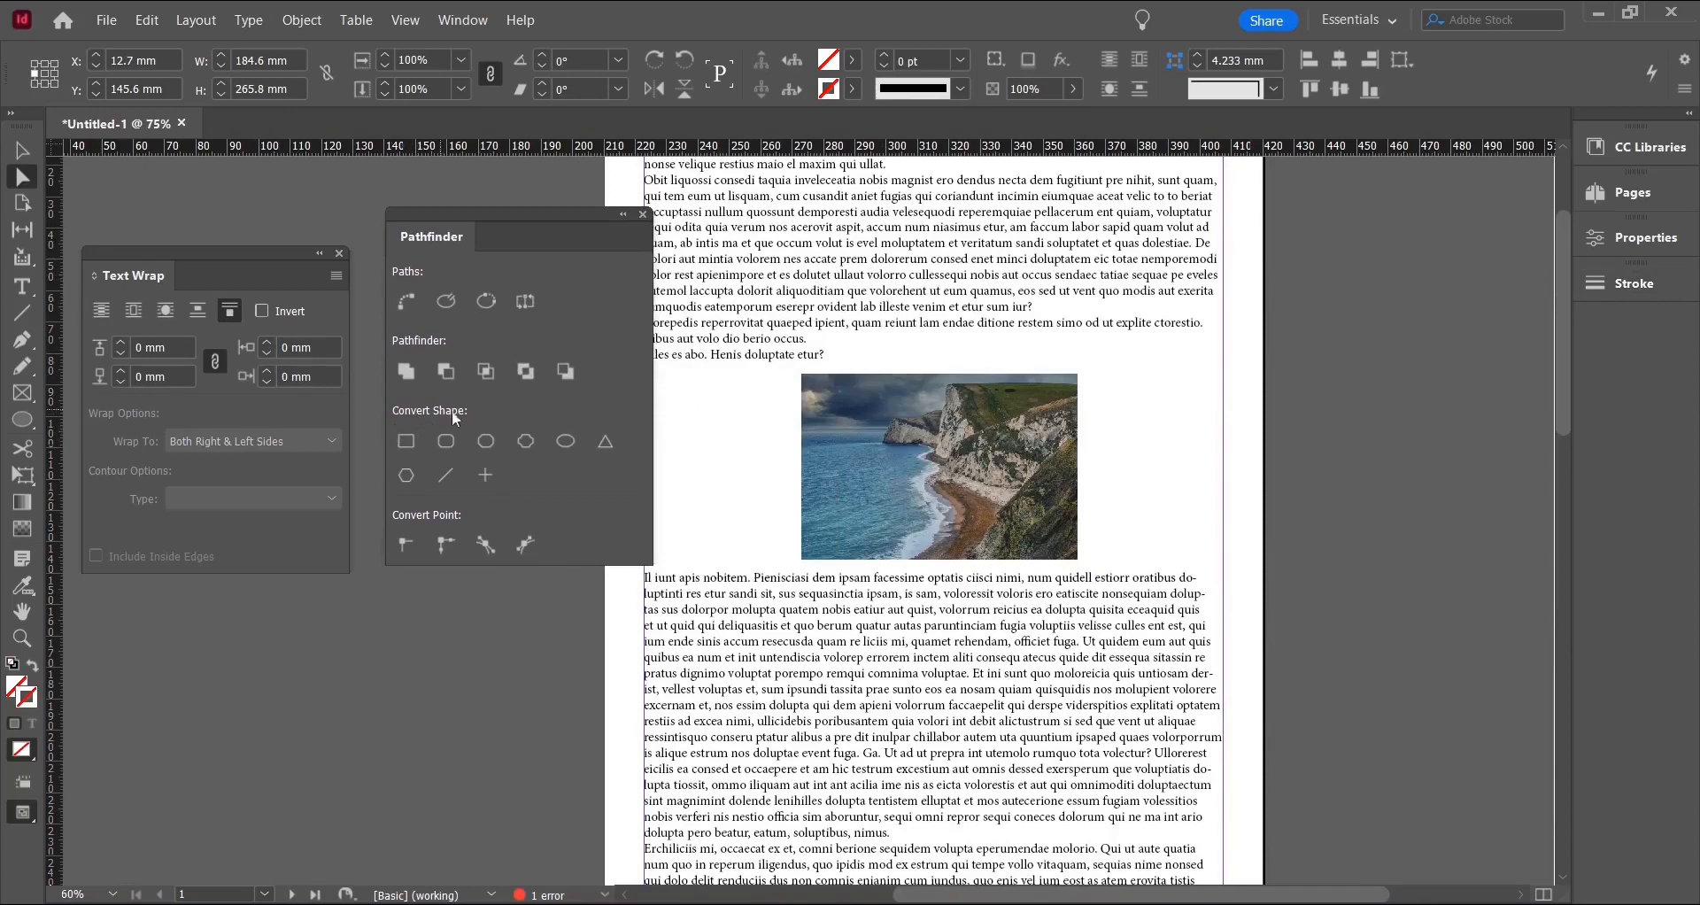
Wrap the text around the coastal image's bounding box and move the image to about X 61 mm, Y 129 mm.
left_click(856, 485)
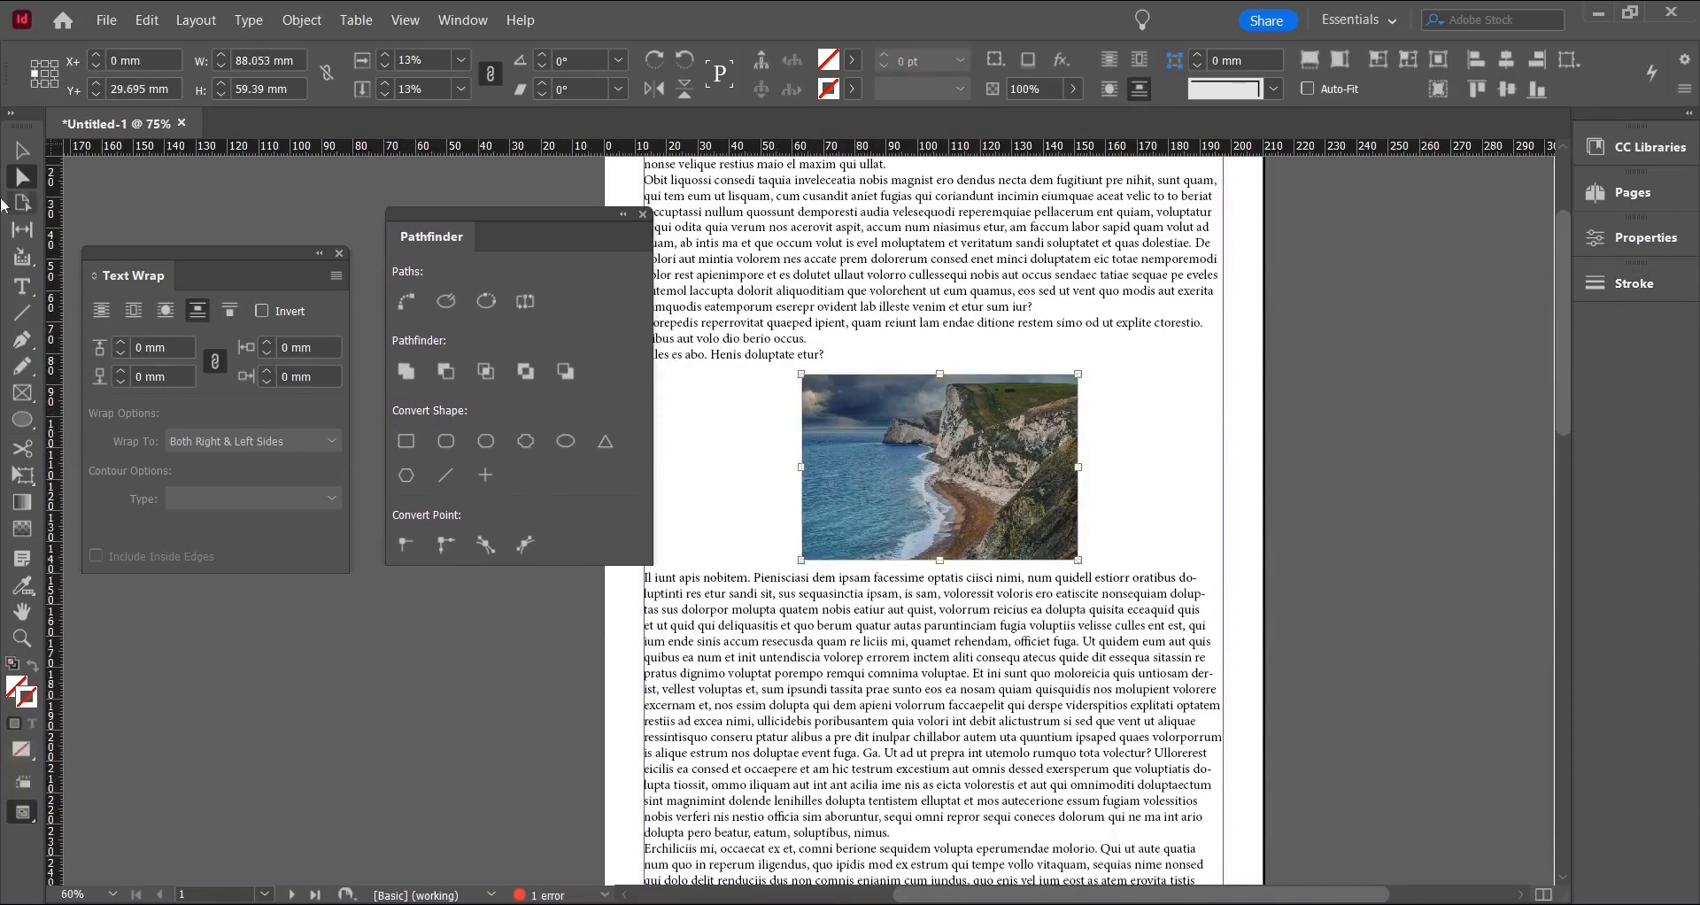
left_click(22, 151)
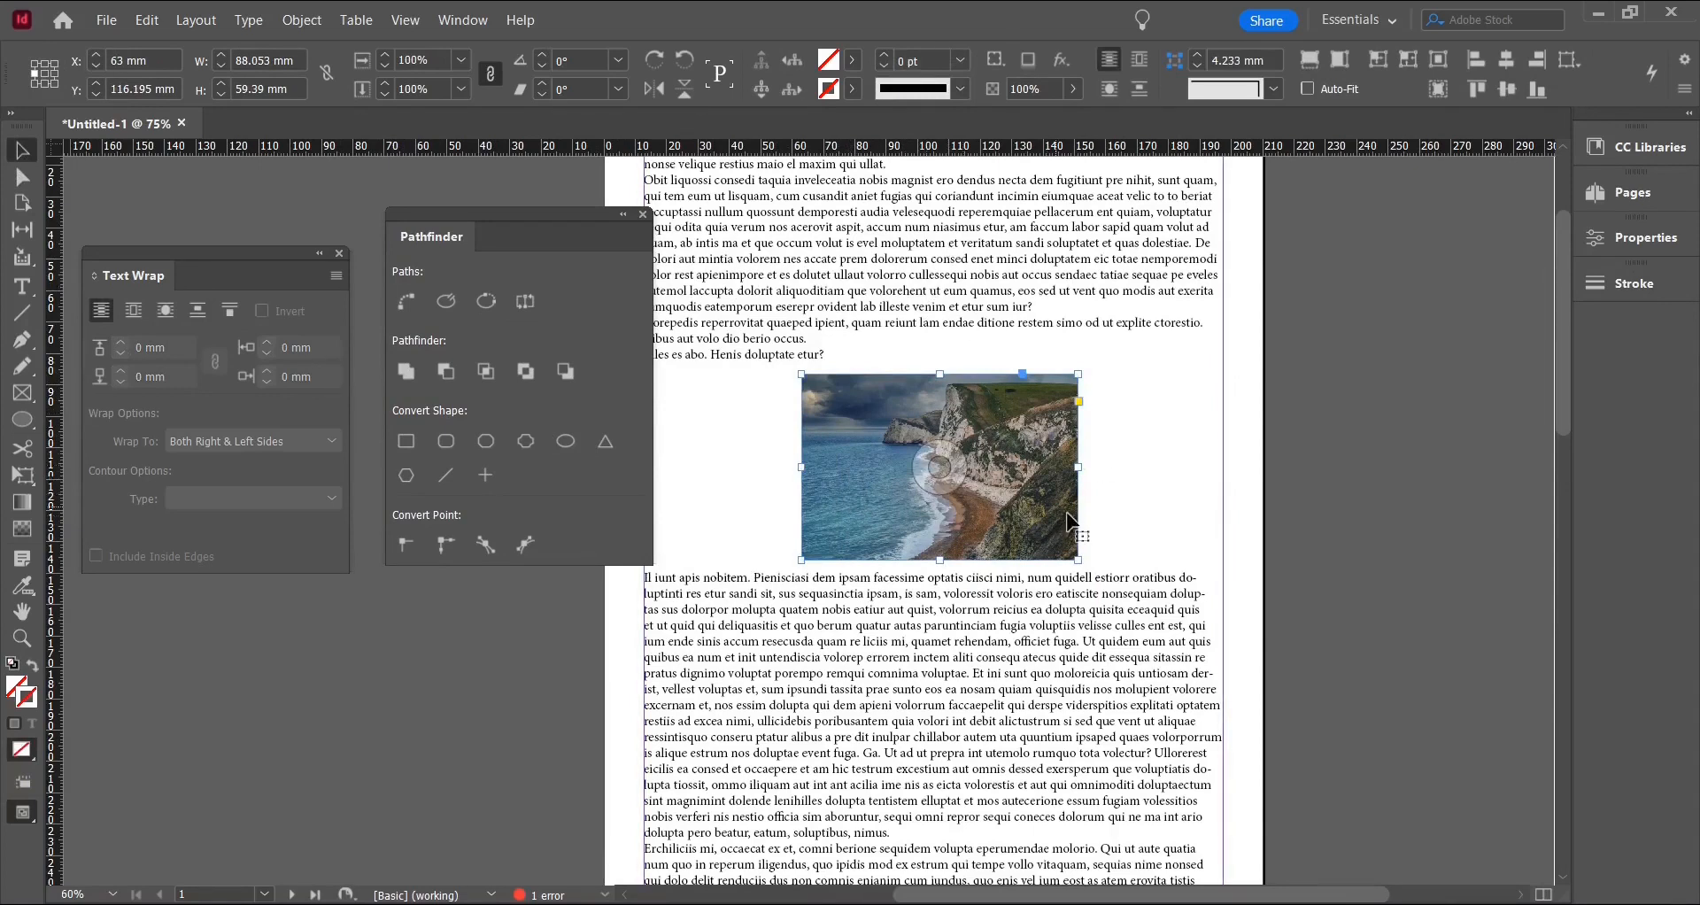
left_click(1138, 60)
left_click_drag(1031, 432, 1025, 473)
Try the coastal image's frame as a rounded rectangle, an ellipse and a triangle, and convert it back to a rectangle.
left_click(438, 447)
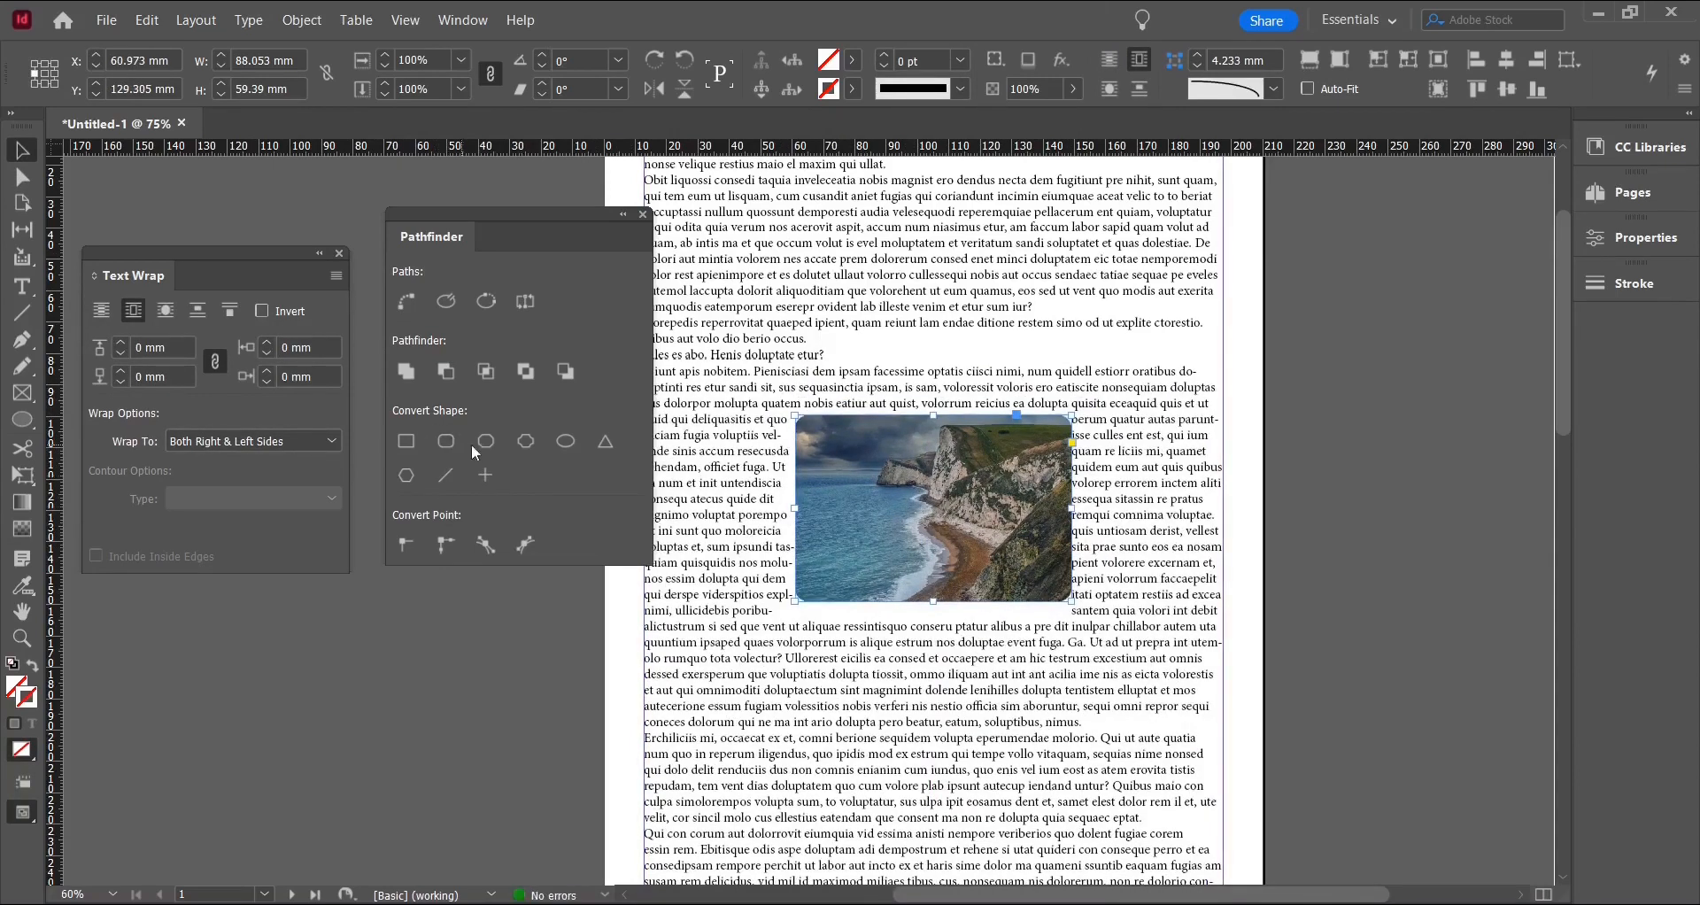
left_click(575, 450)
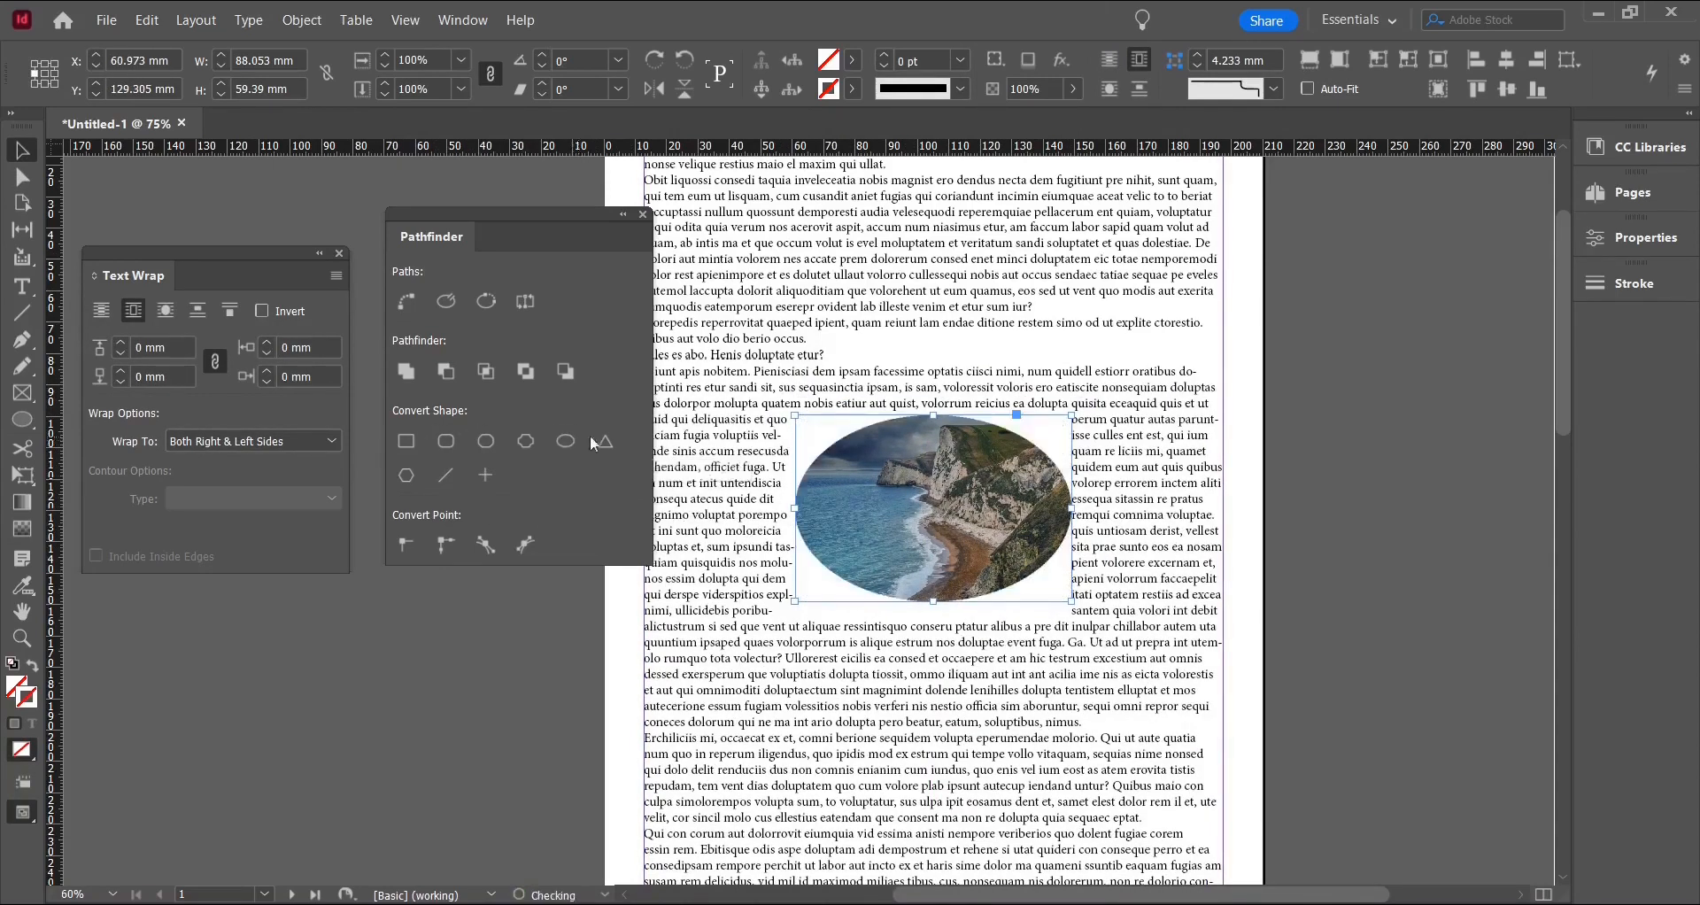
left_click(607, 446)
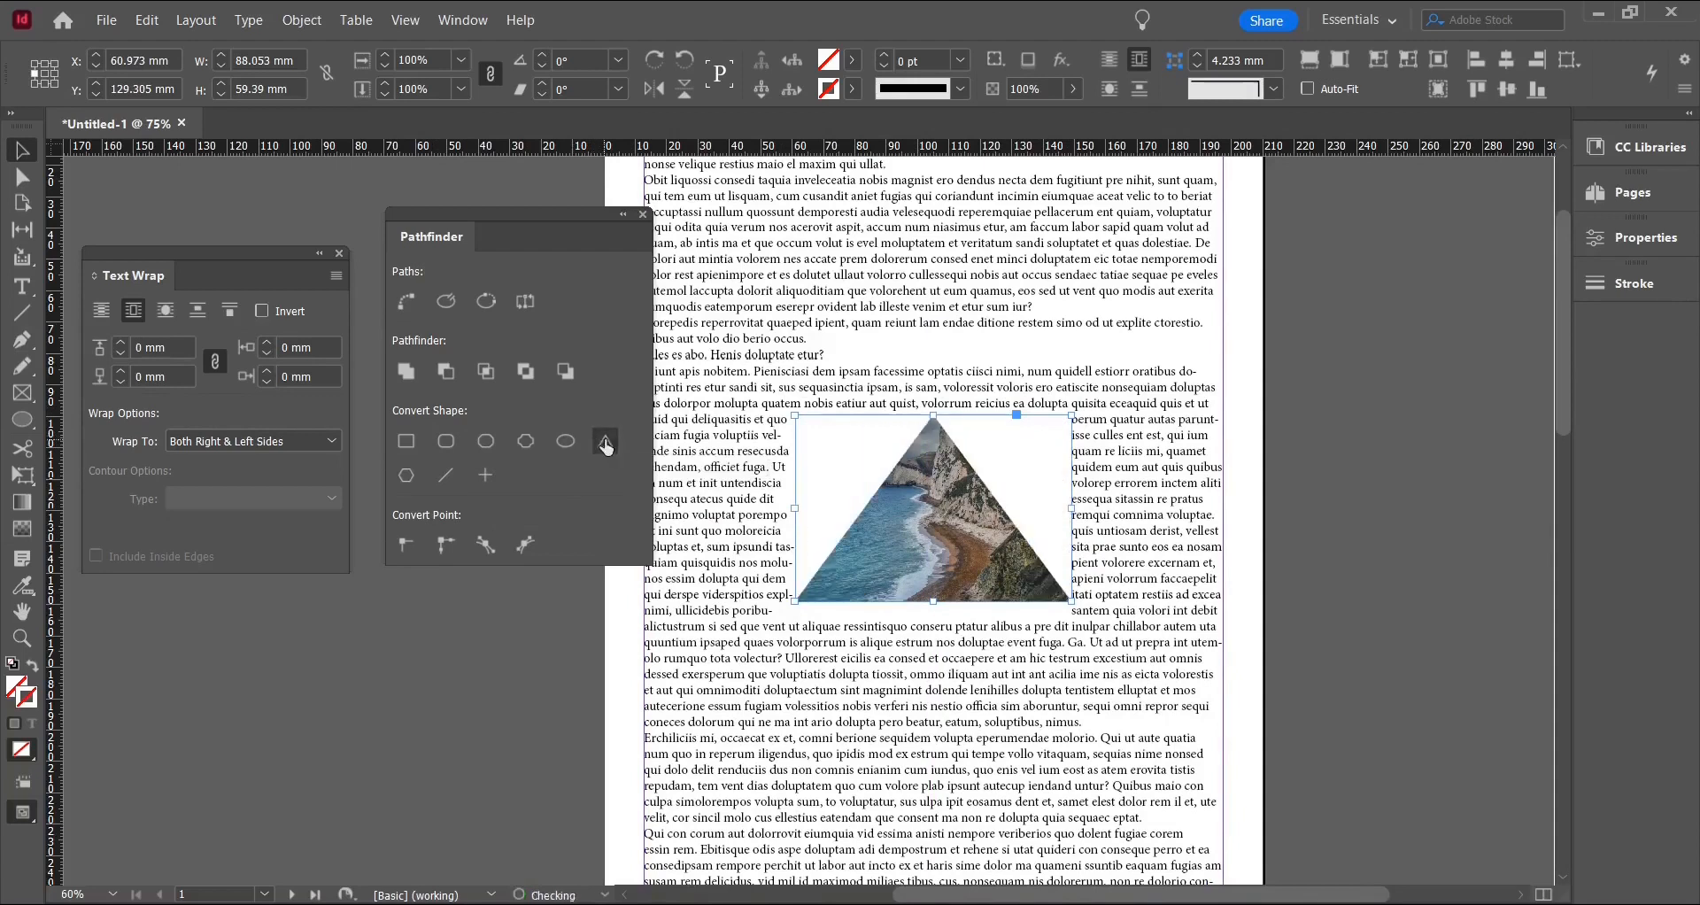
left_click(407, 441)
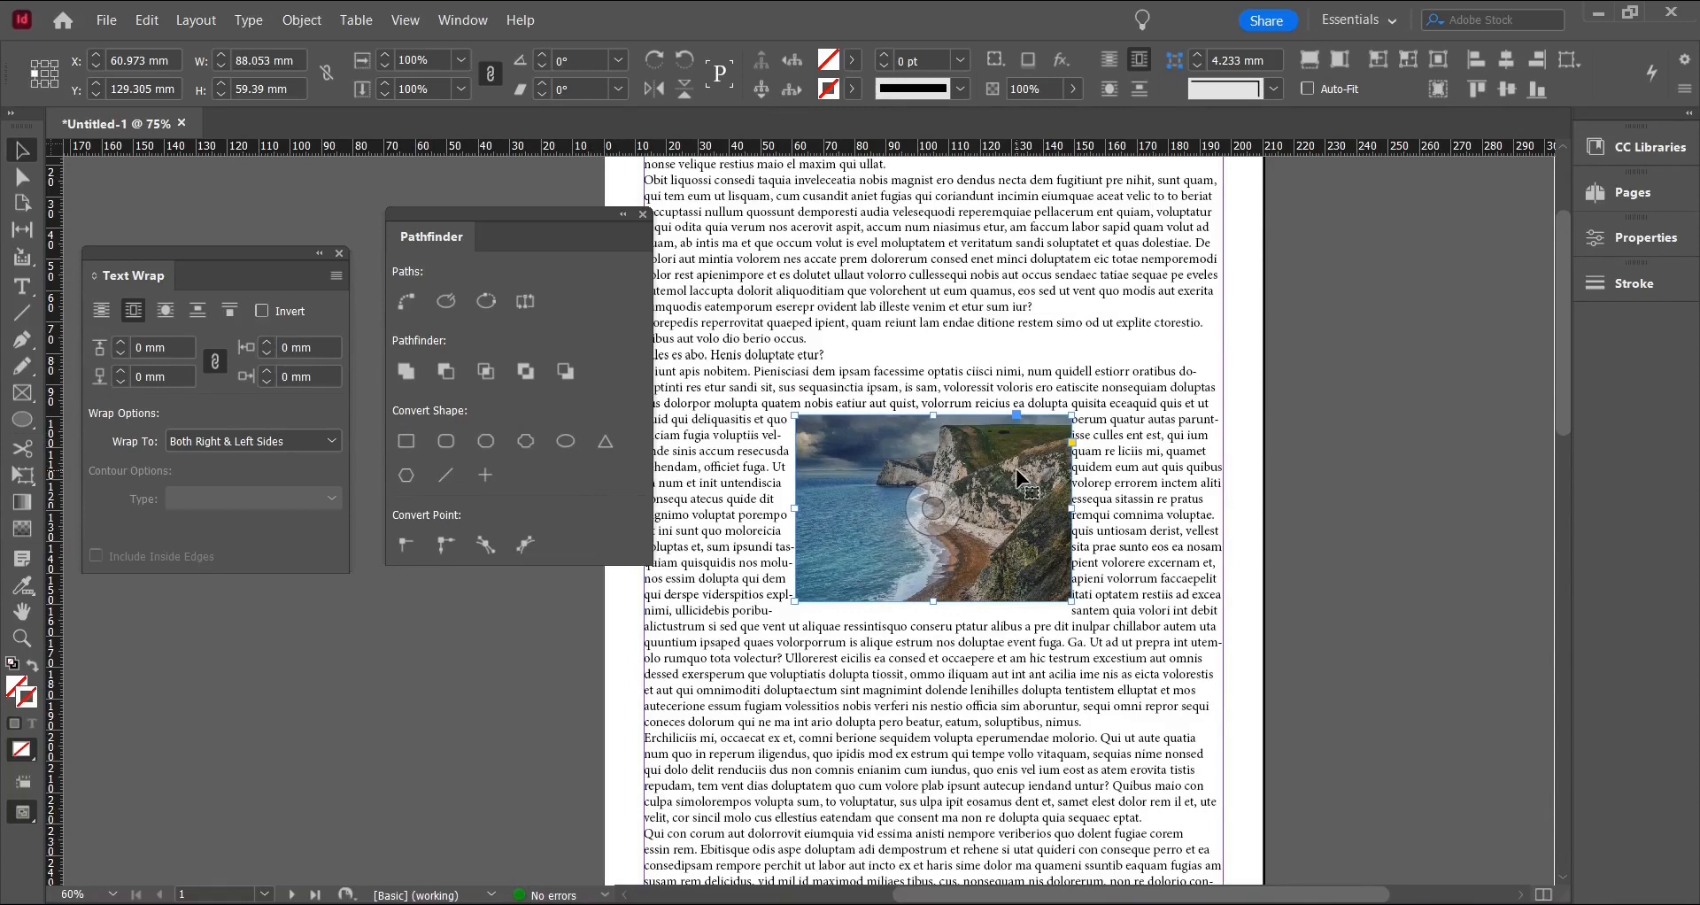
Convert the coastal image's frame to a triangle and wrap the text around the object shape, keeping Same as Clipping.
left_click(606, 441)
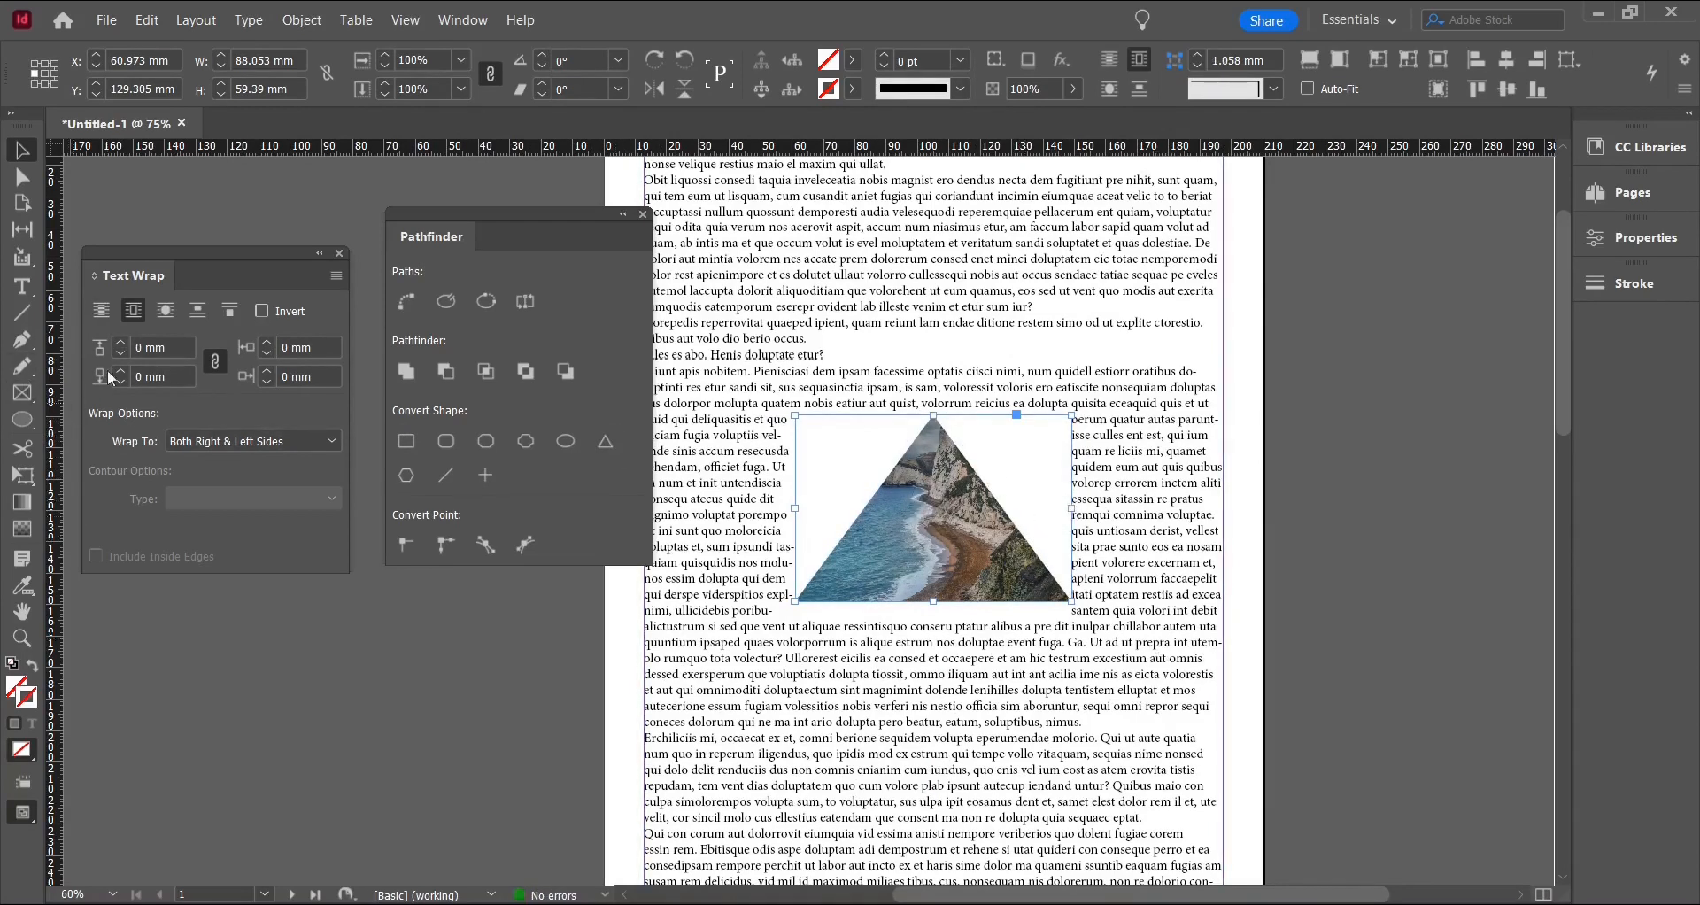
left_click(166, 310)
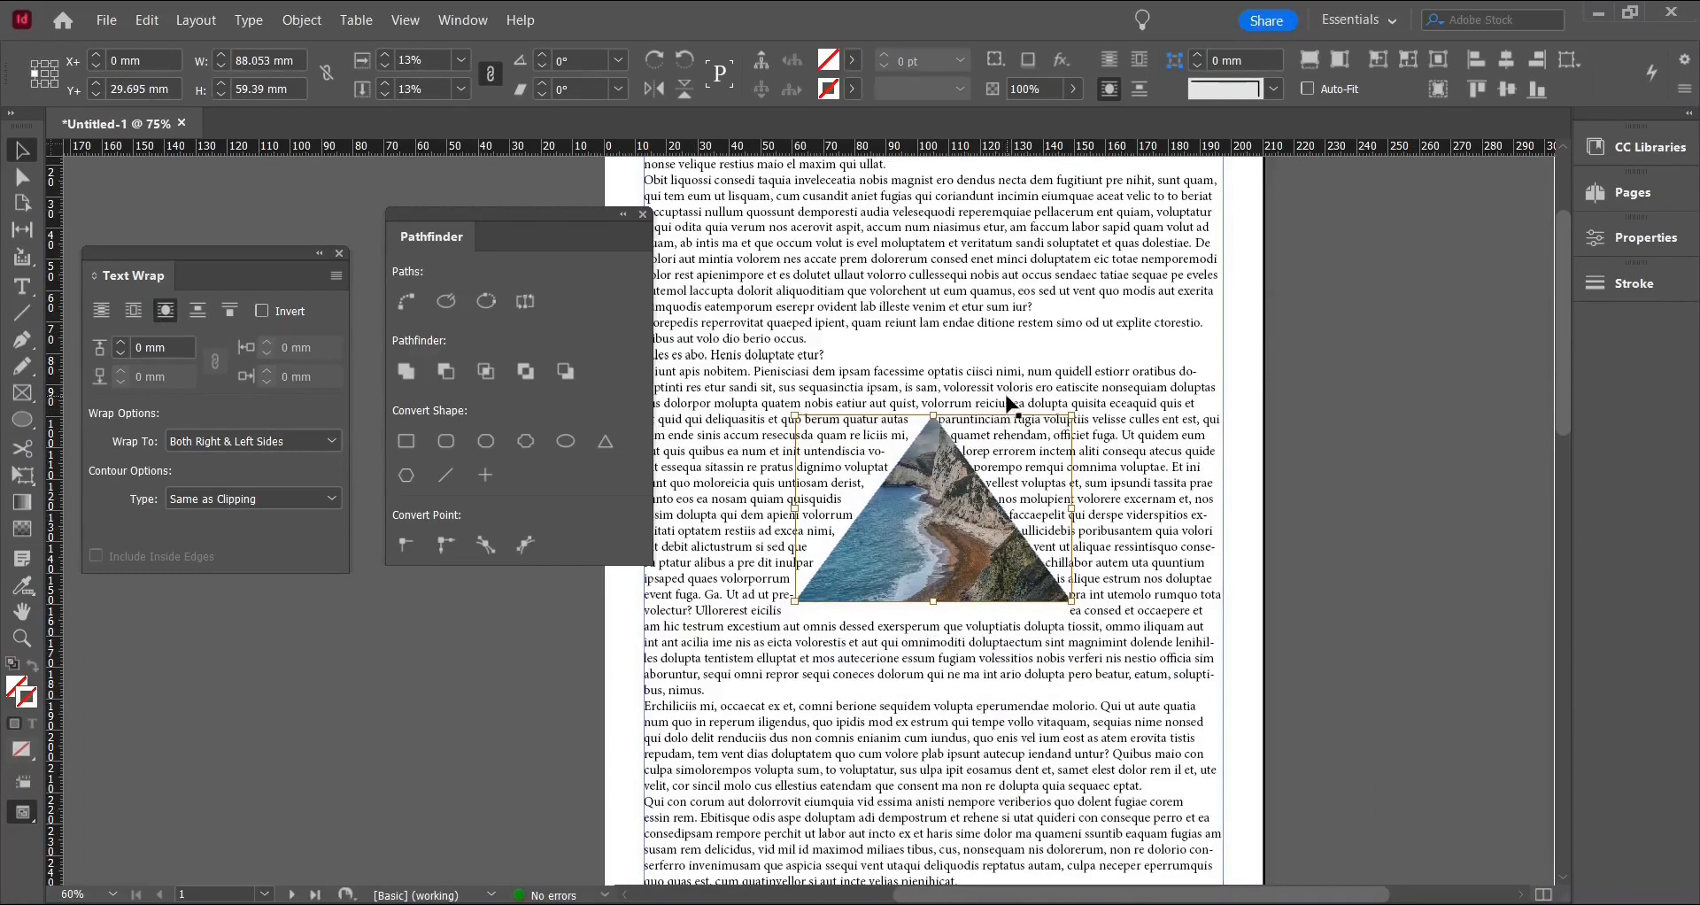
left_click(1025, 627)
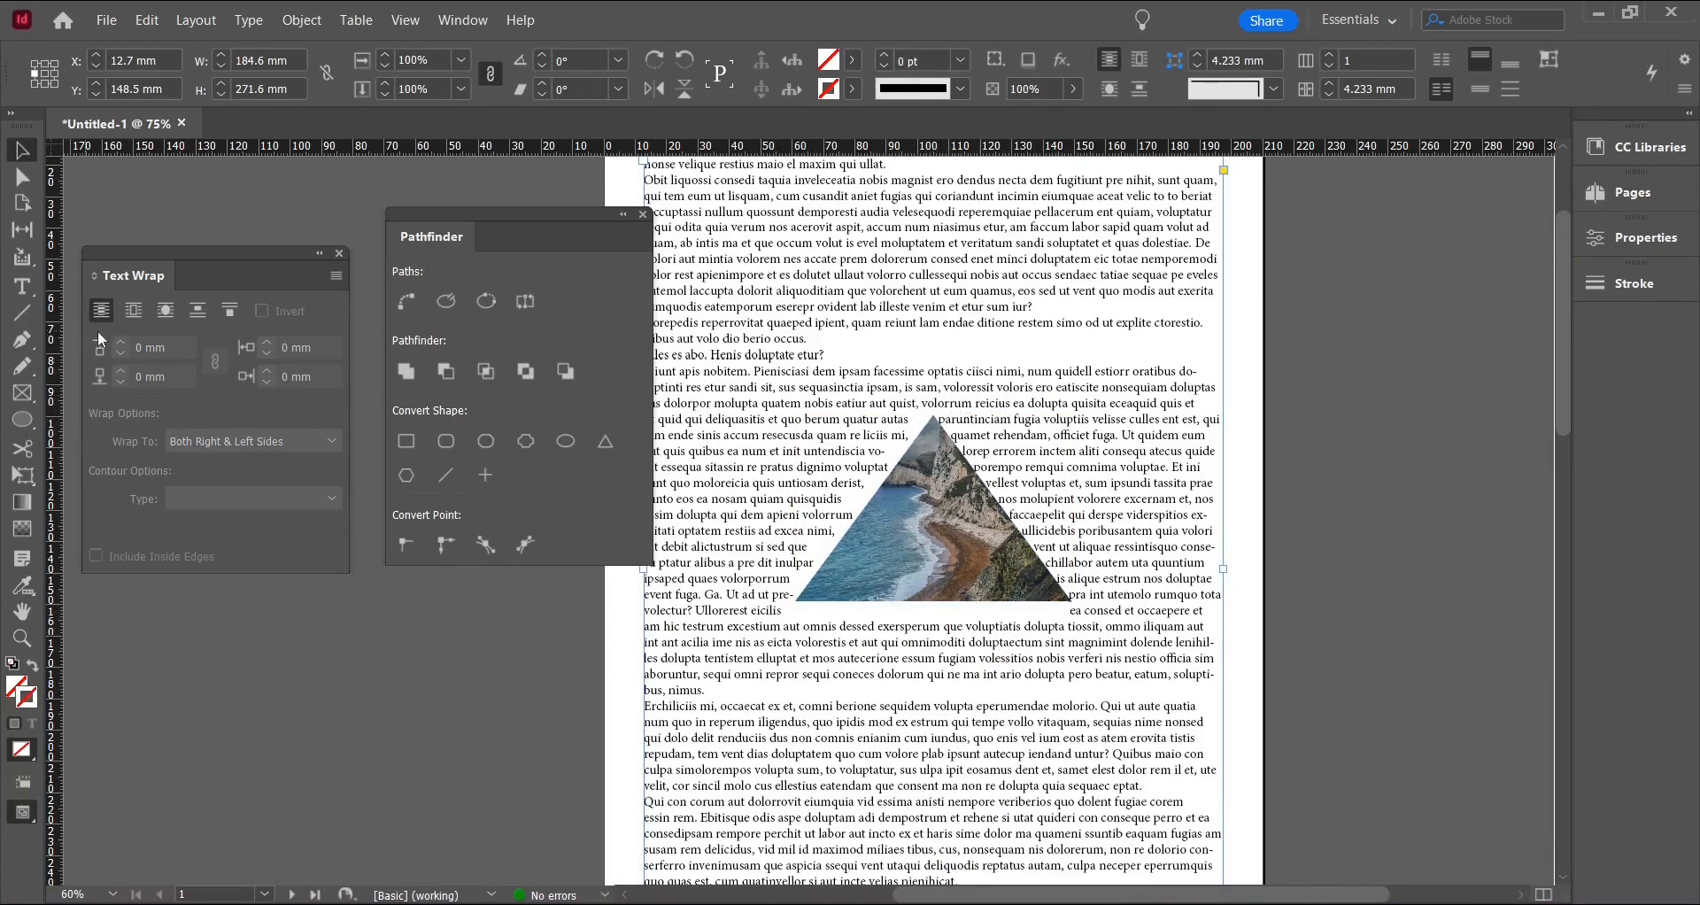
Increase the triangular image's text wrap offset past 3 mm and select the body text frame.
left_click(906, 522)
left_click(121, 342)
left_click(121, 343)
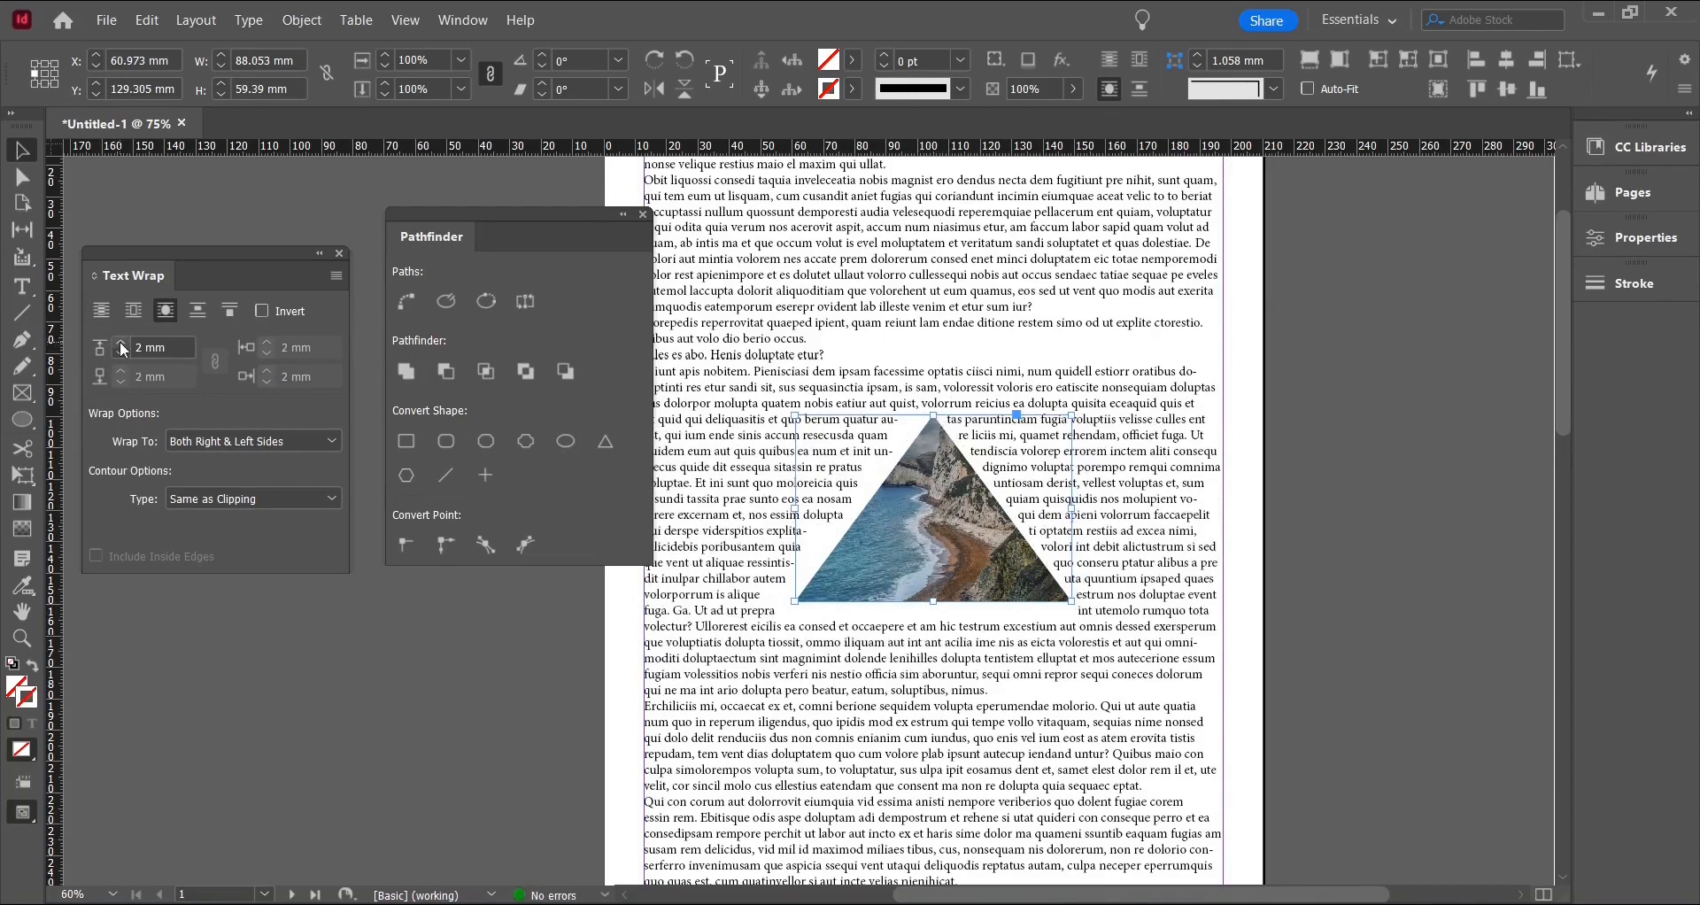
left_click(122, 343)
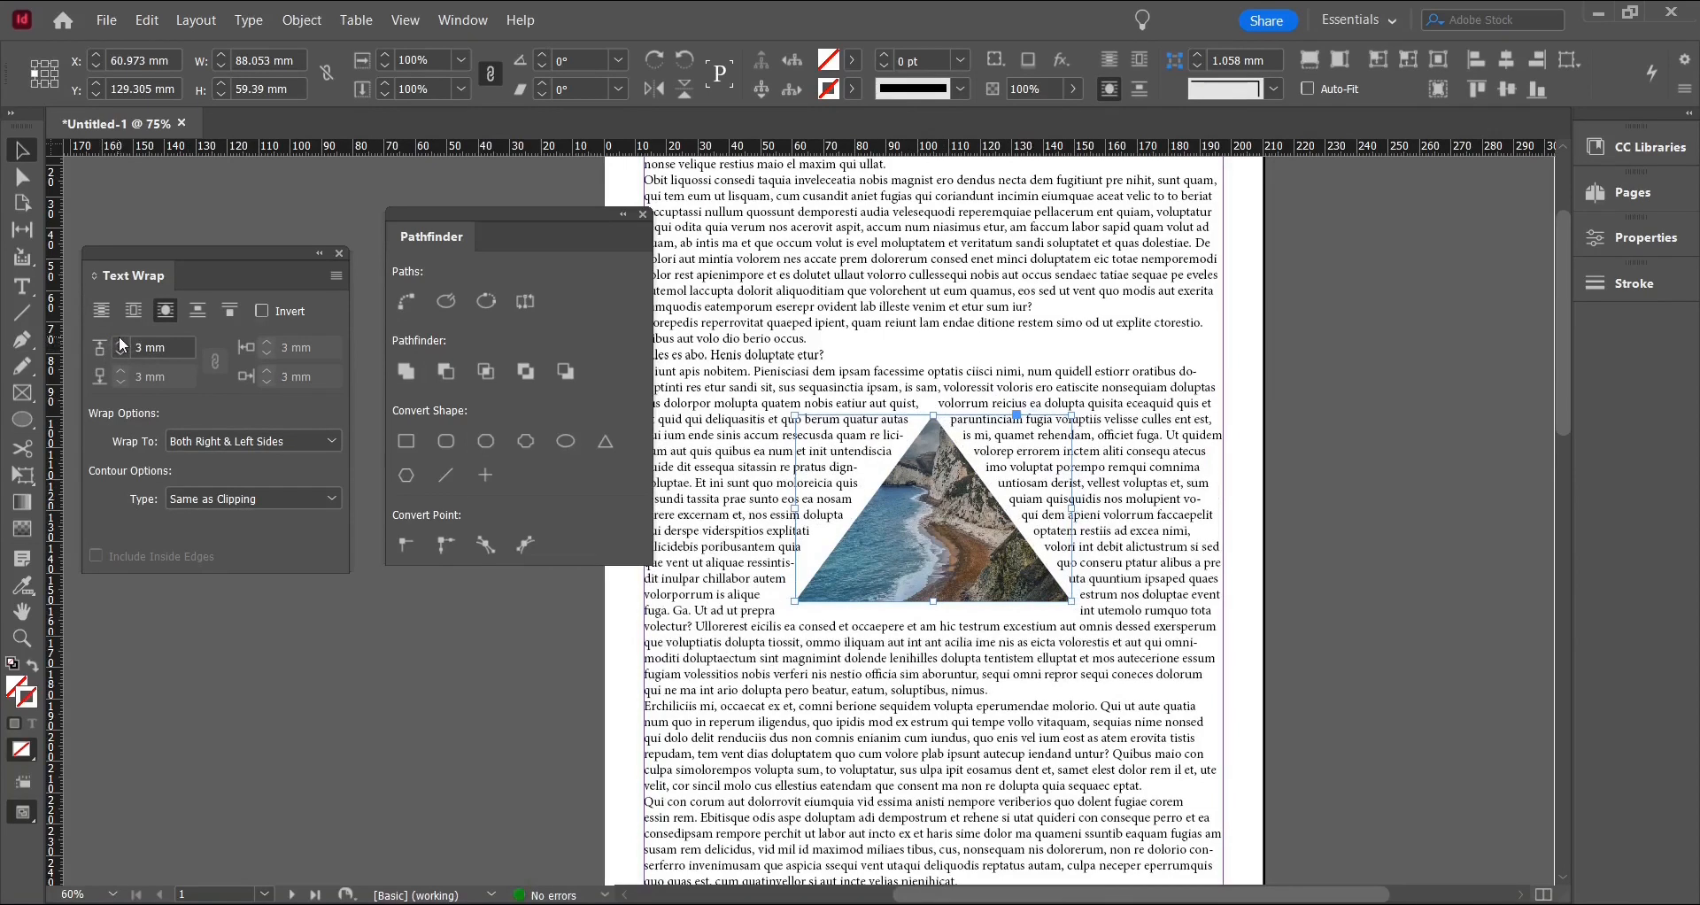
left_click(121, 342)
left_click(916, 719)
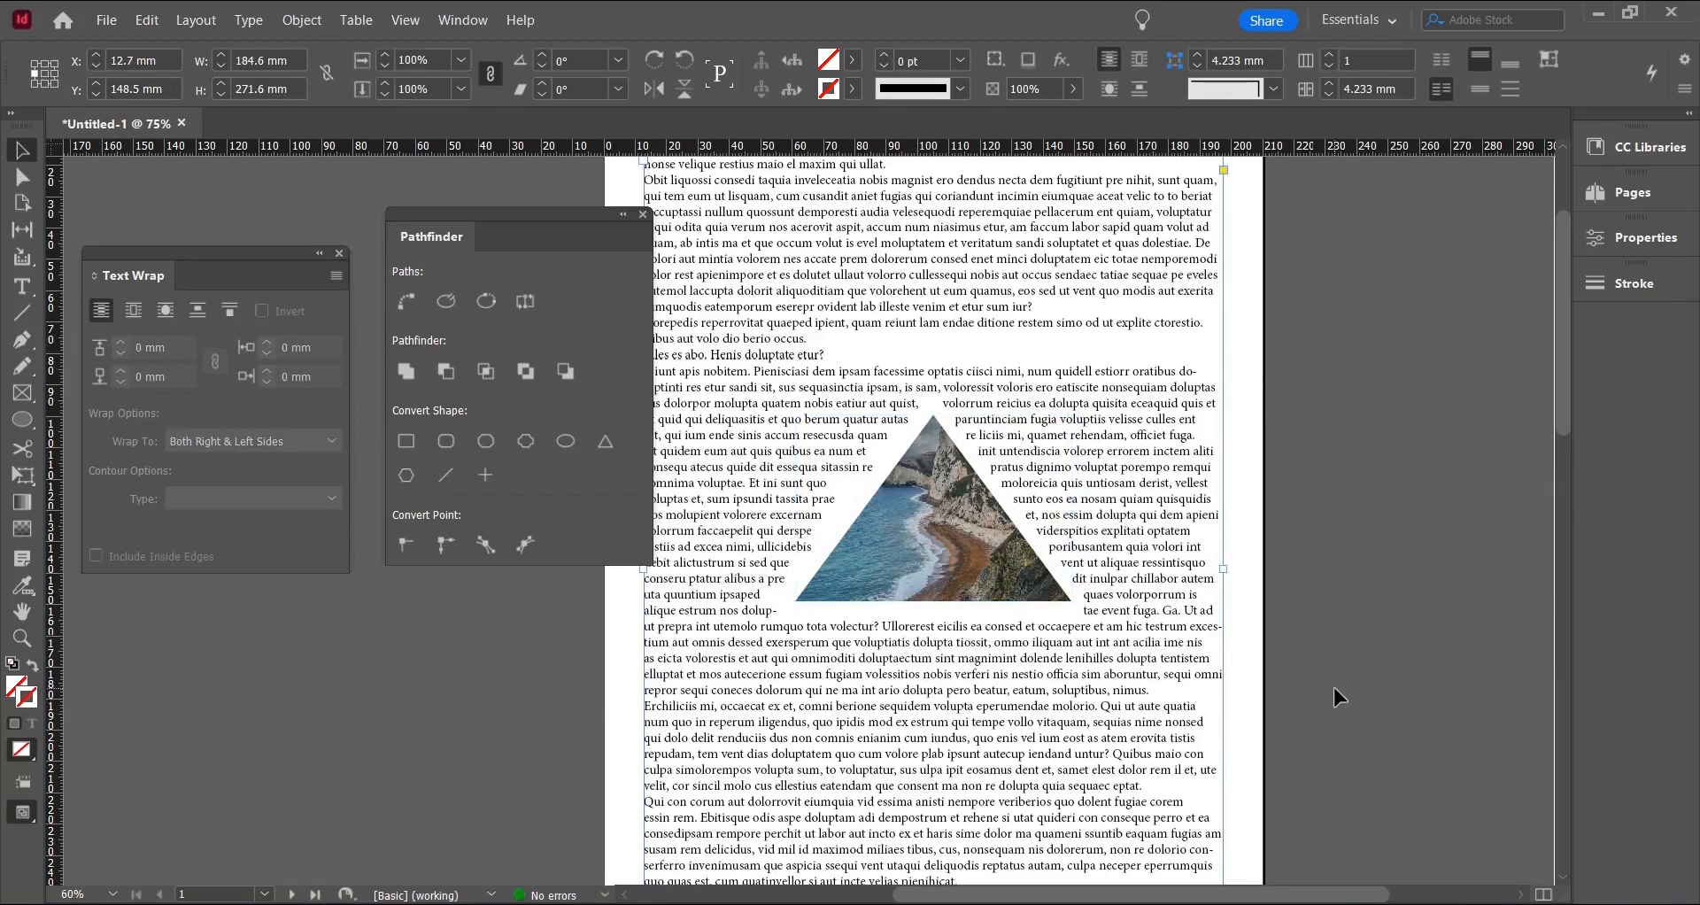
Dock Pathfinder and Text Wrap below Stroke, and lower the body text frame's top edge to a frame height of about 226 mm.
left_click_drag(423, 241, 1590, 327)
left_click_drag(124, 292, 1602, 375)
scroll(1149, 460, "up", 3)
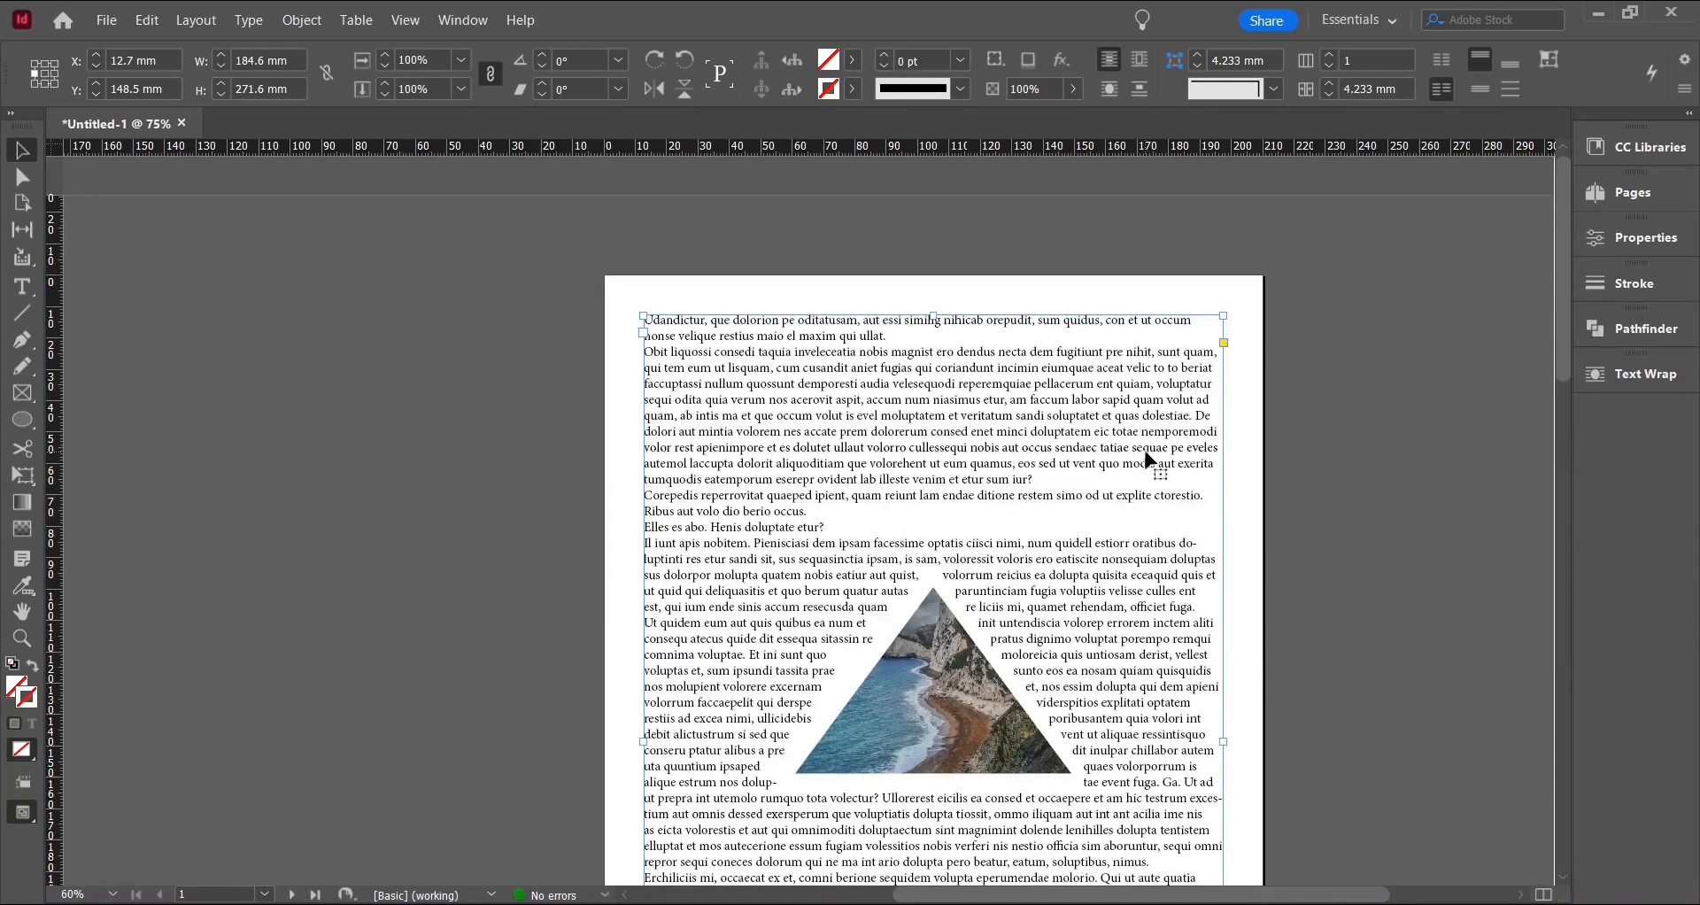
left_click_drag(1008, 895, 1082, 896)
left_click_drag(716, 317, 719, 406)
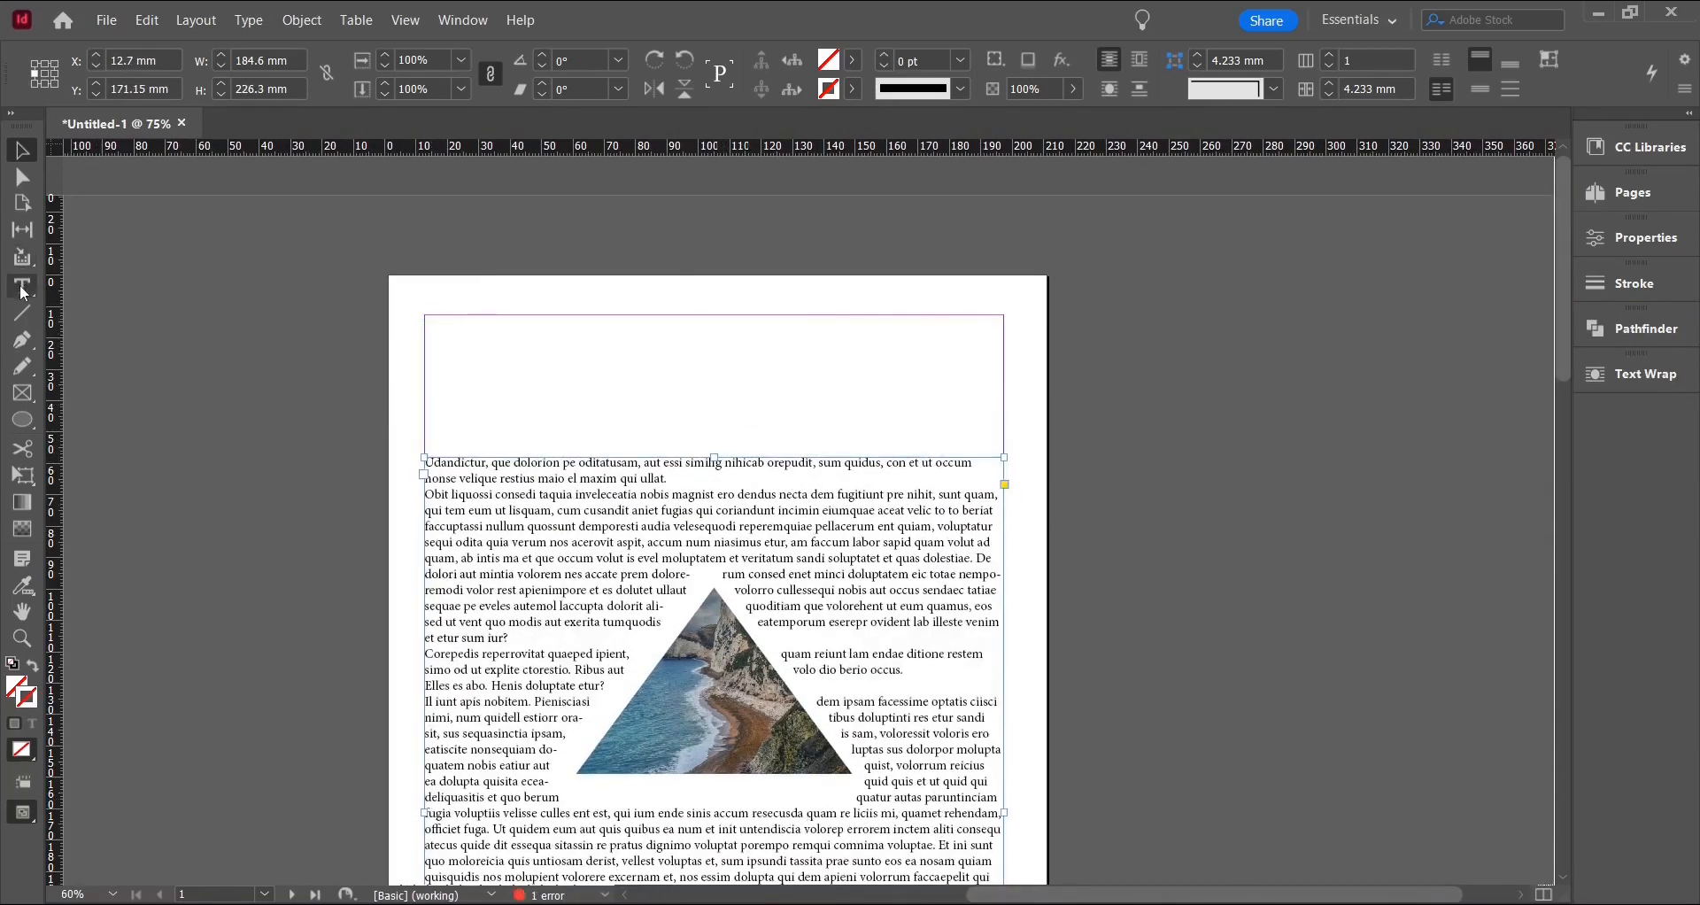
Draw a text frame about 185 × 38 mm in the space above the body text and enter TITLE.
left_click(23, 291)
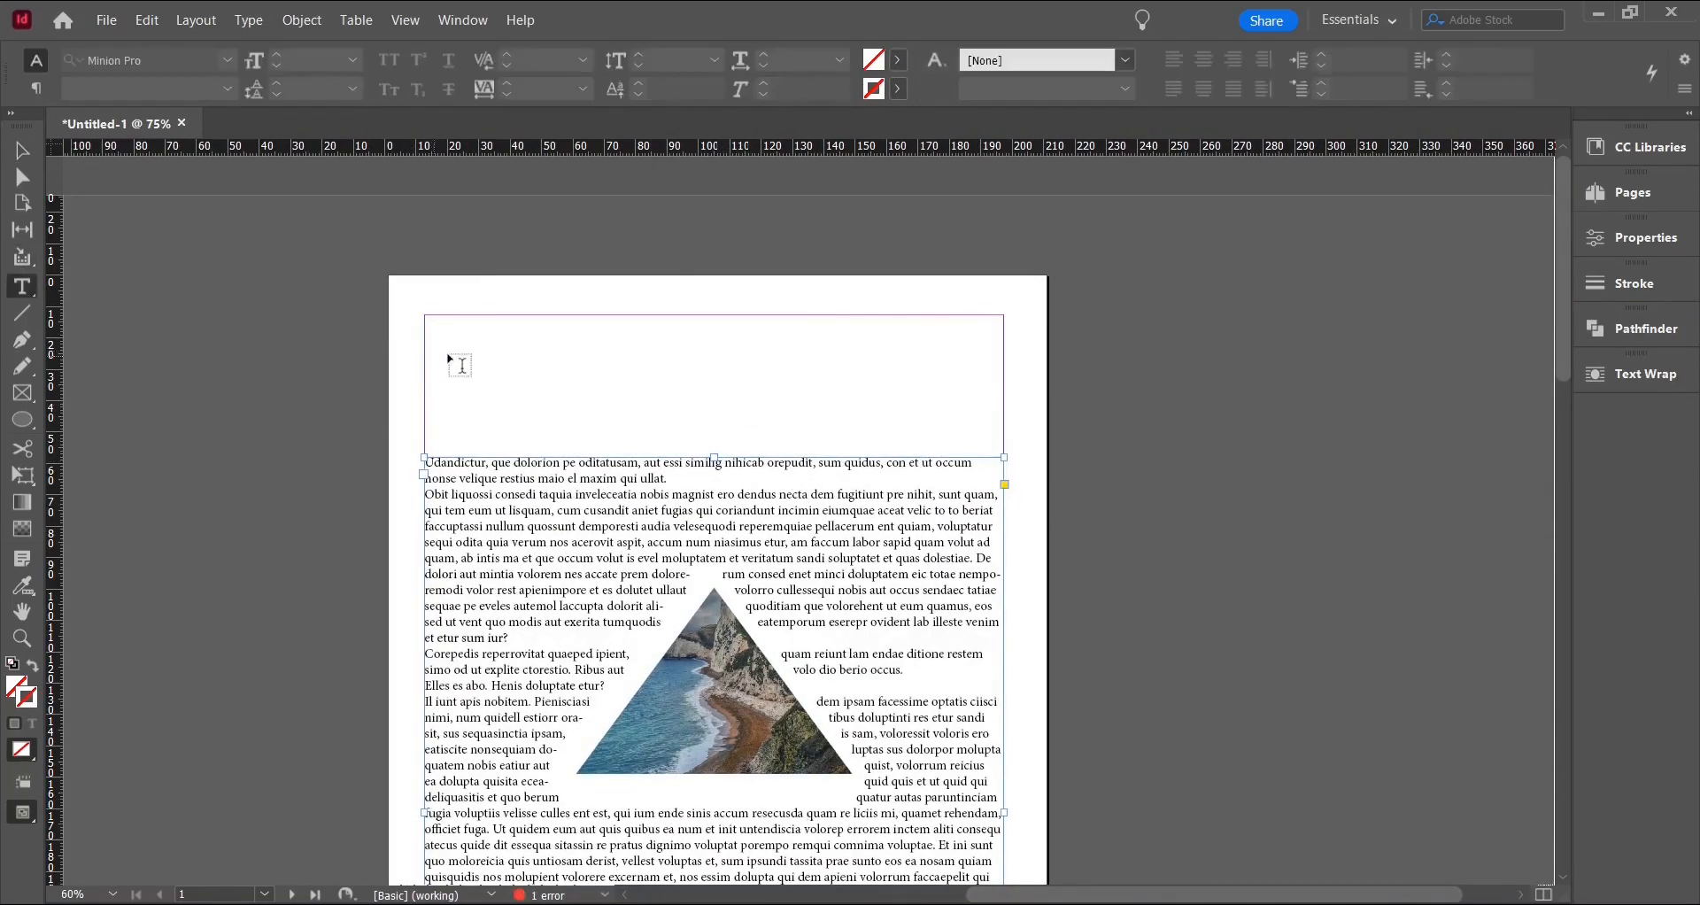
left_click_drag(433, 334, 1011, 440)
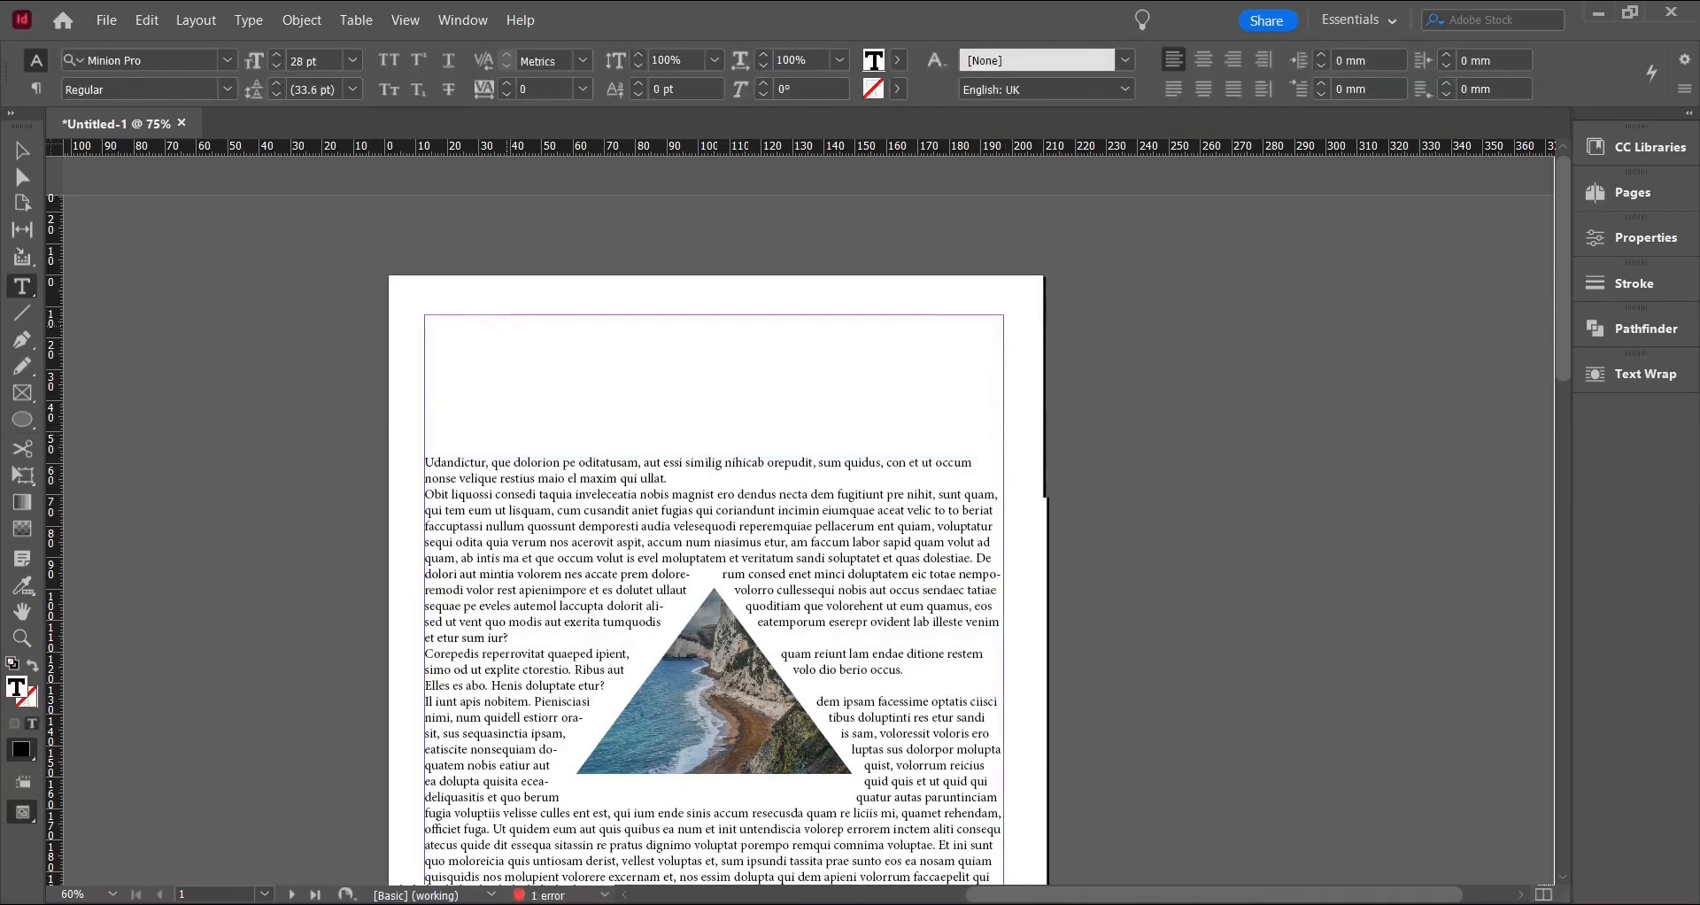
type("TITLE")
key("Escape")
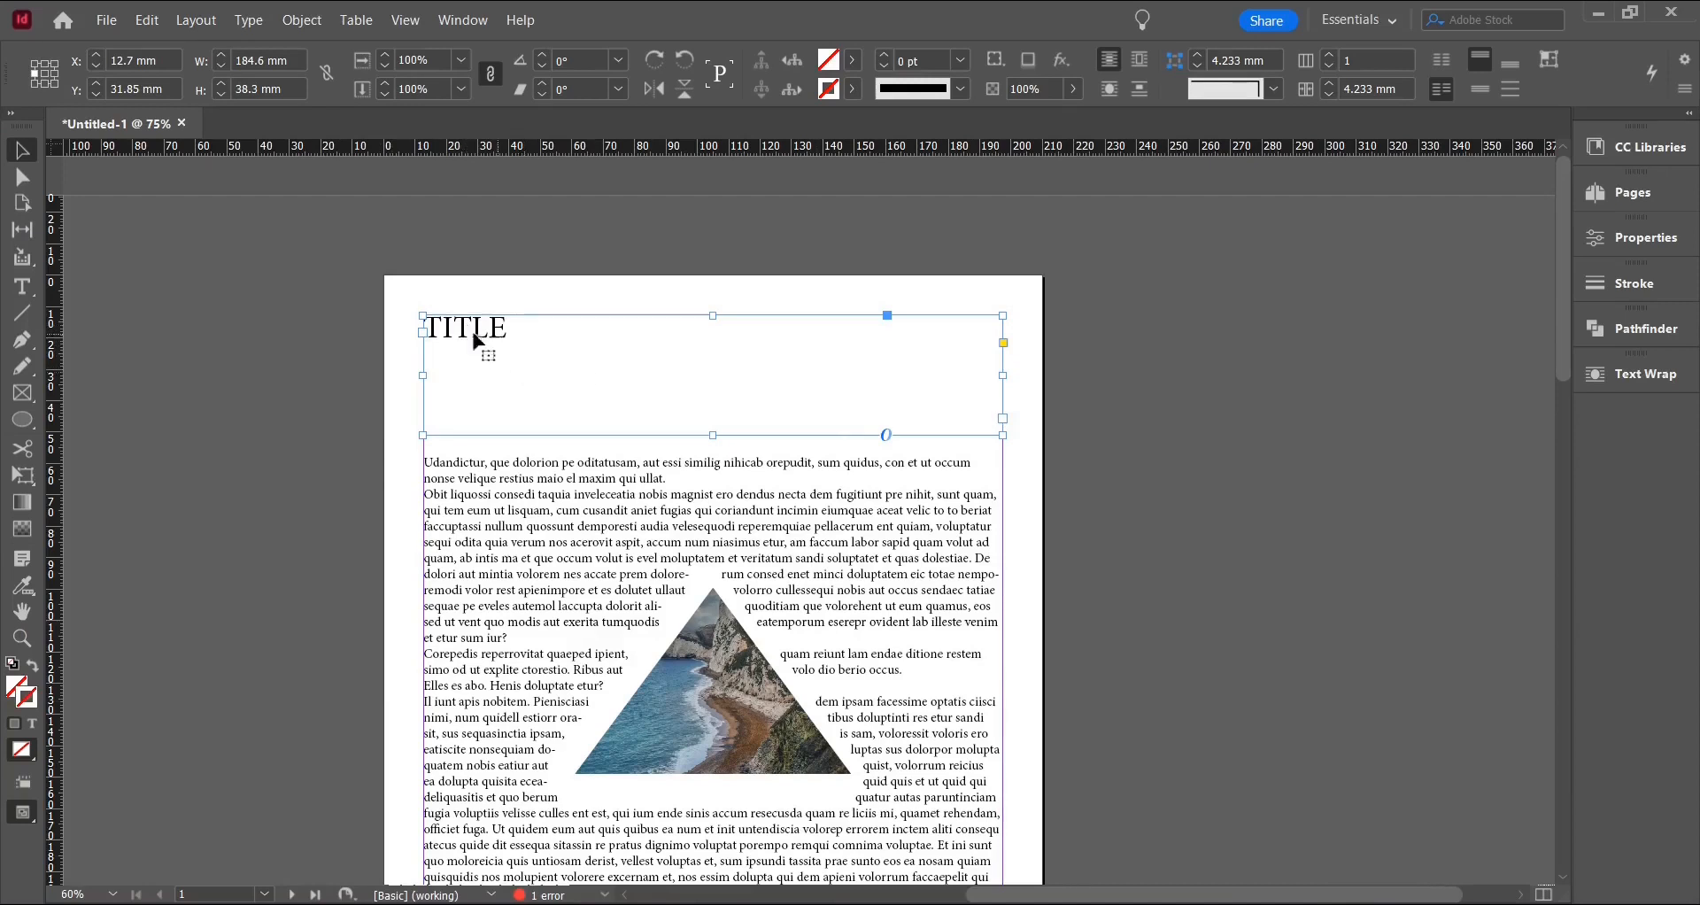
Convert the TITLE text to outlines and move it to about X 43.5 mm, Y 29 mm.
left_click(250, 20)
left_click(308, 280)
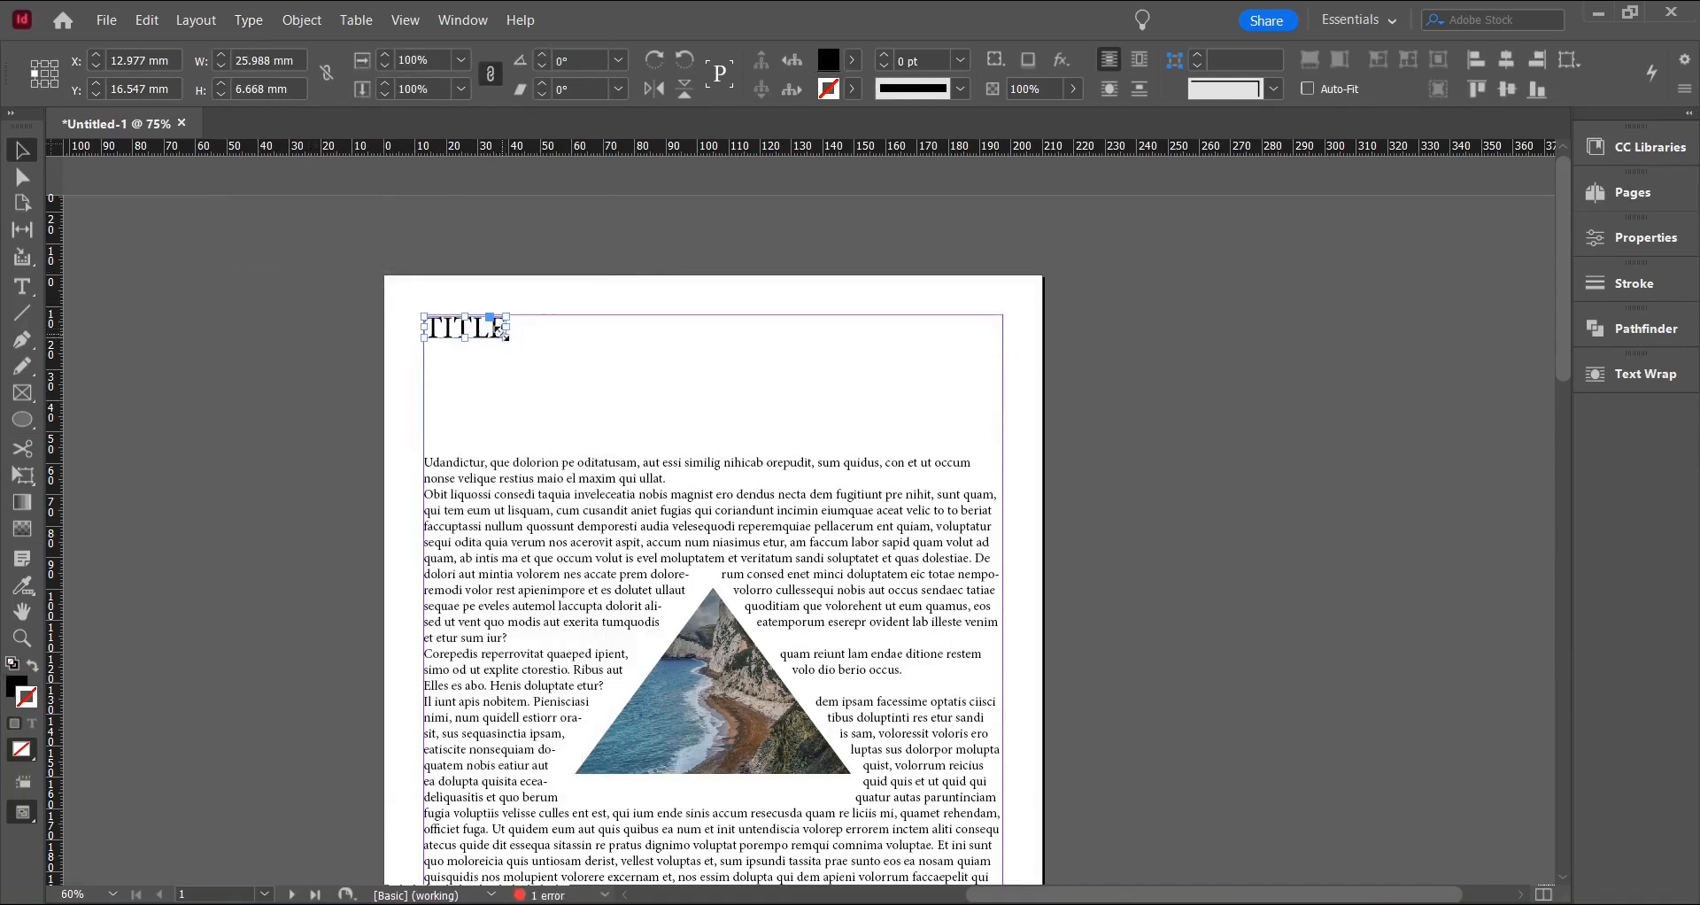
left_click(485, 345)
left_click_drag(486, 345, 575, 379)
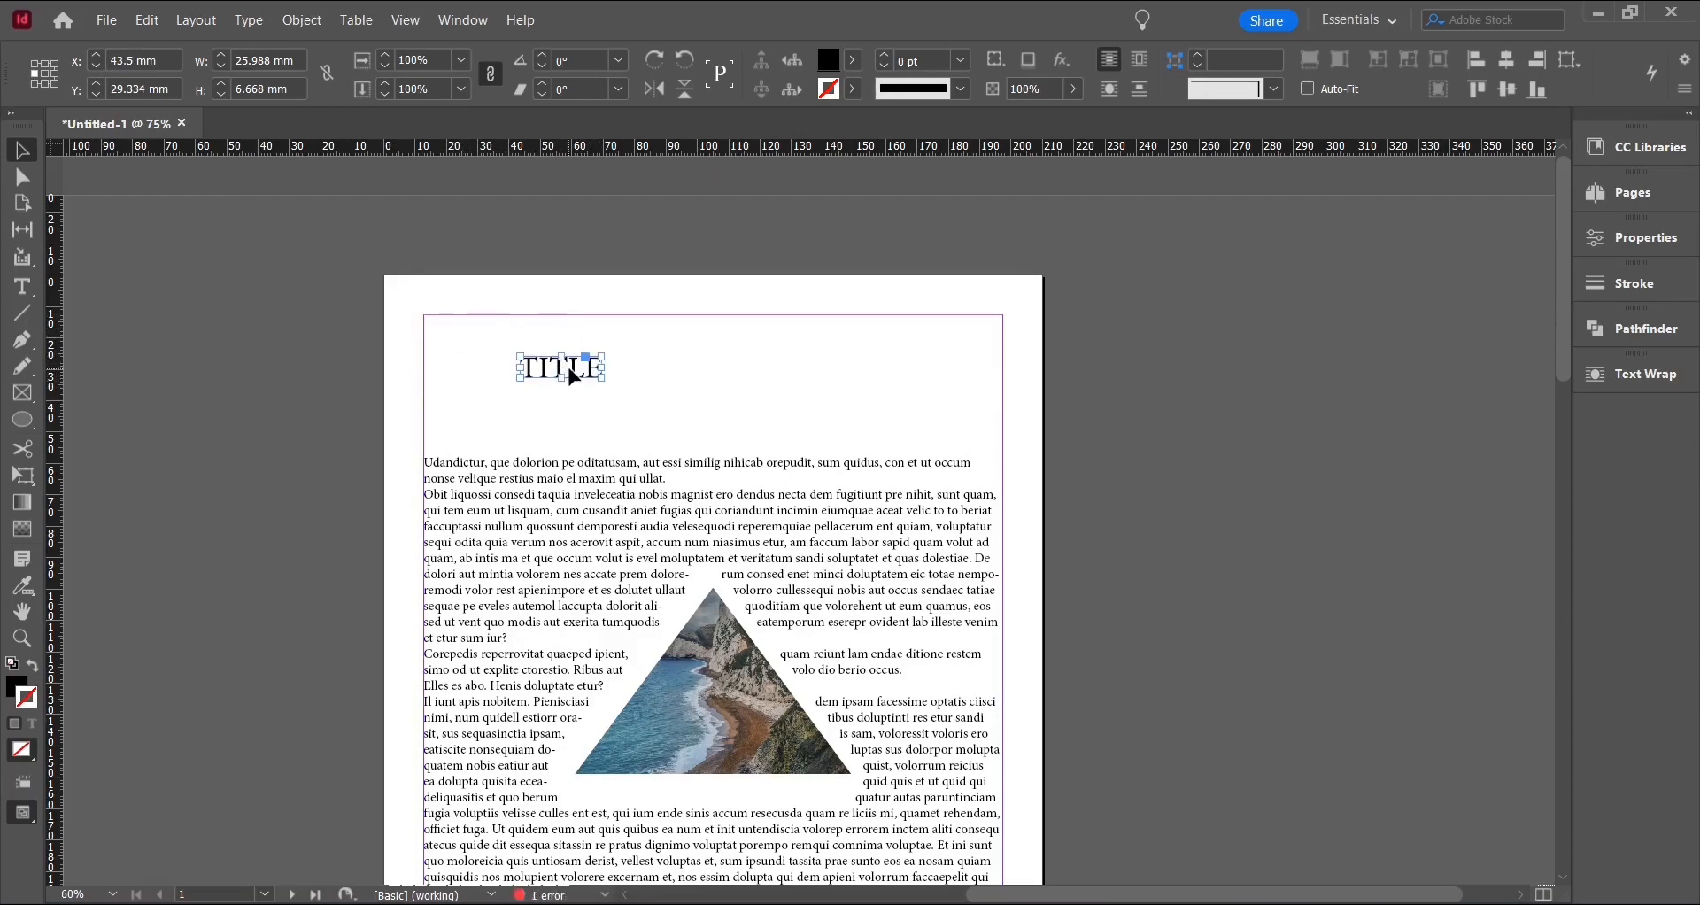
left_click(568, 369)
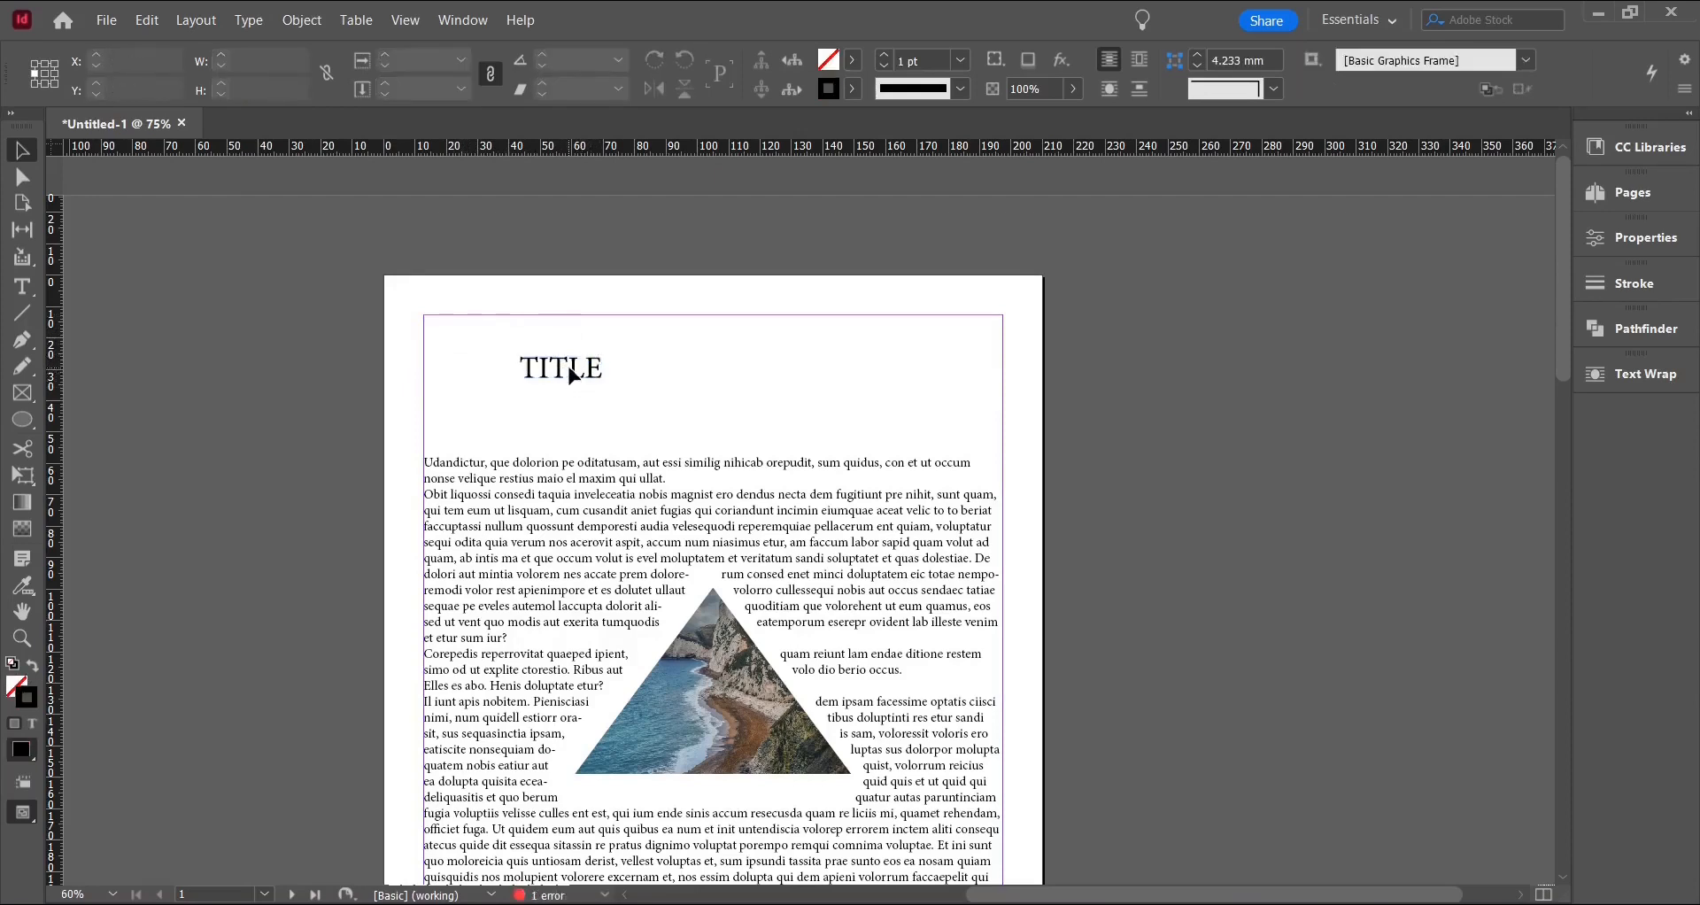
Scale the TITLE outlines up to about 117 × 30 mm and place them at about X 42 mm, Y 34 mm.
left_click(559, 367)
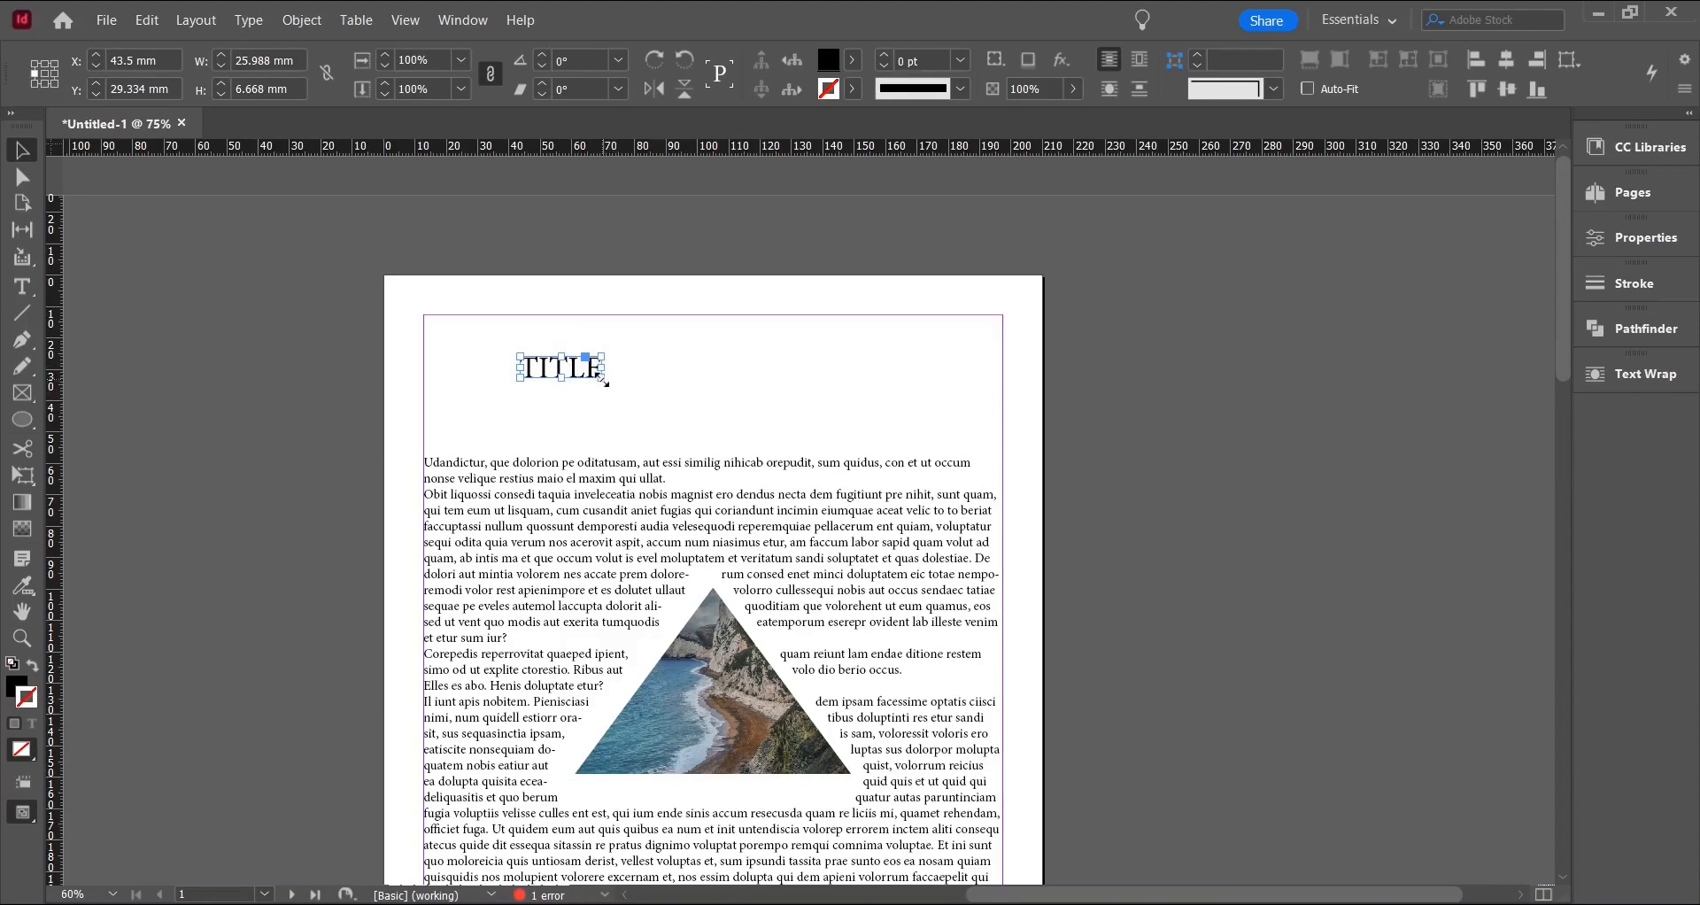
left_click_drag(604, 382, 783, 456)
left_click_drag(700, 386, 694, 368)
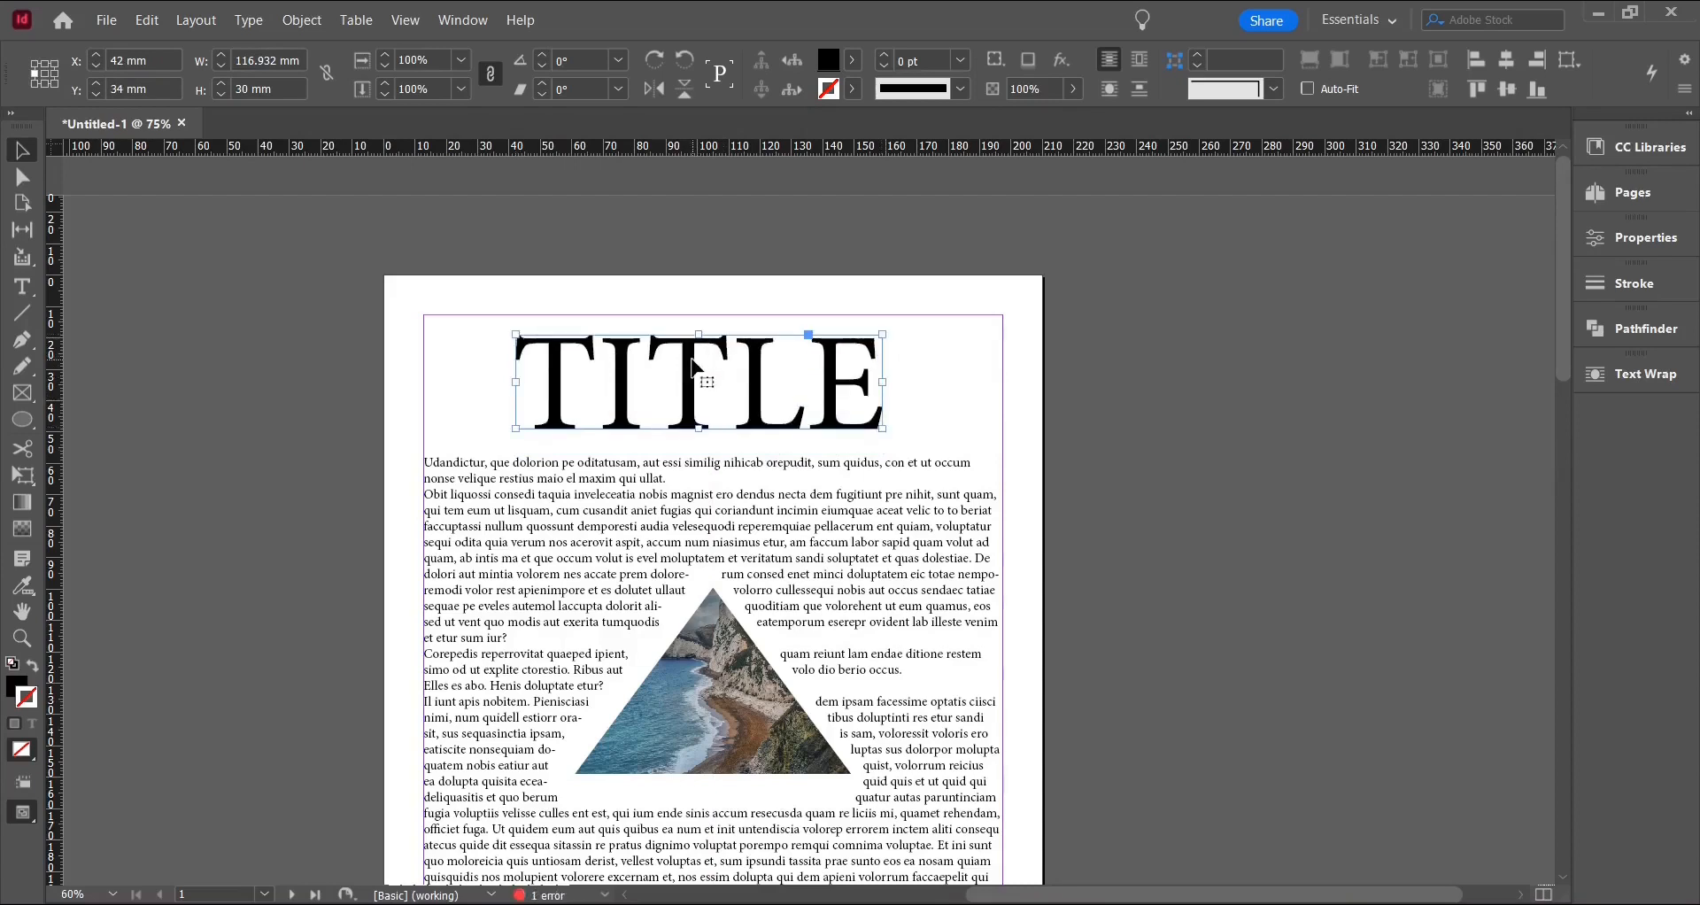
Stretch the bottom edges of both T letter outlines down to the same level, making the title about 37.5 mm tall.
key("ctrl+equal")
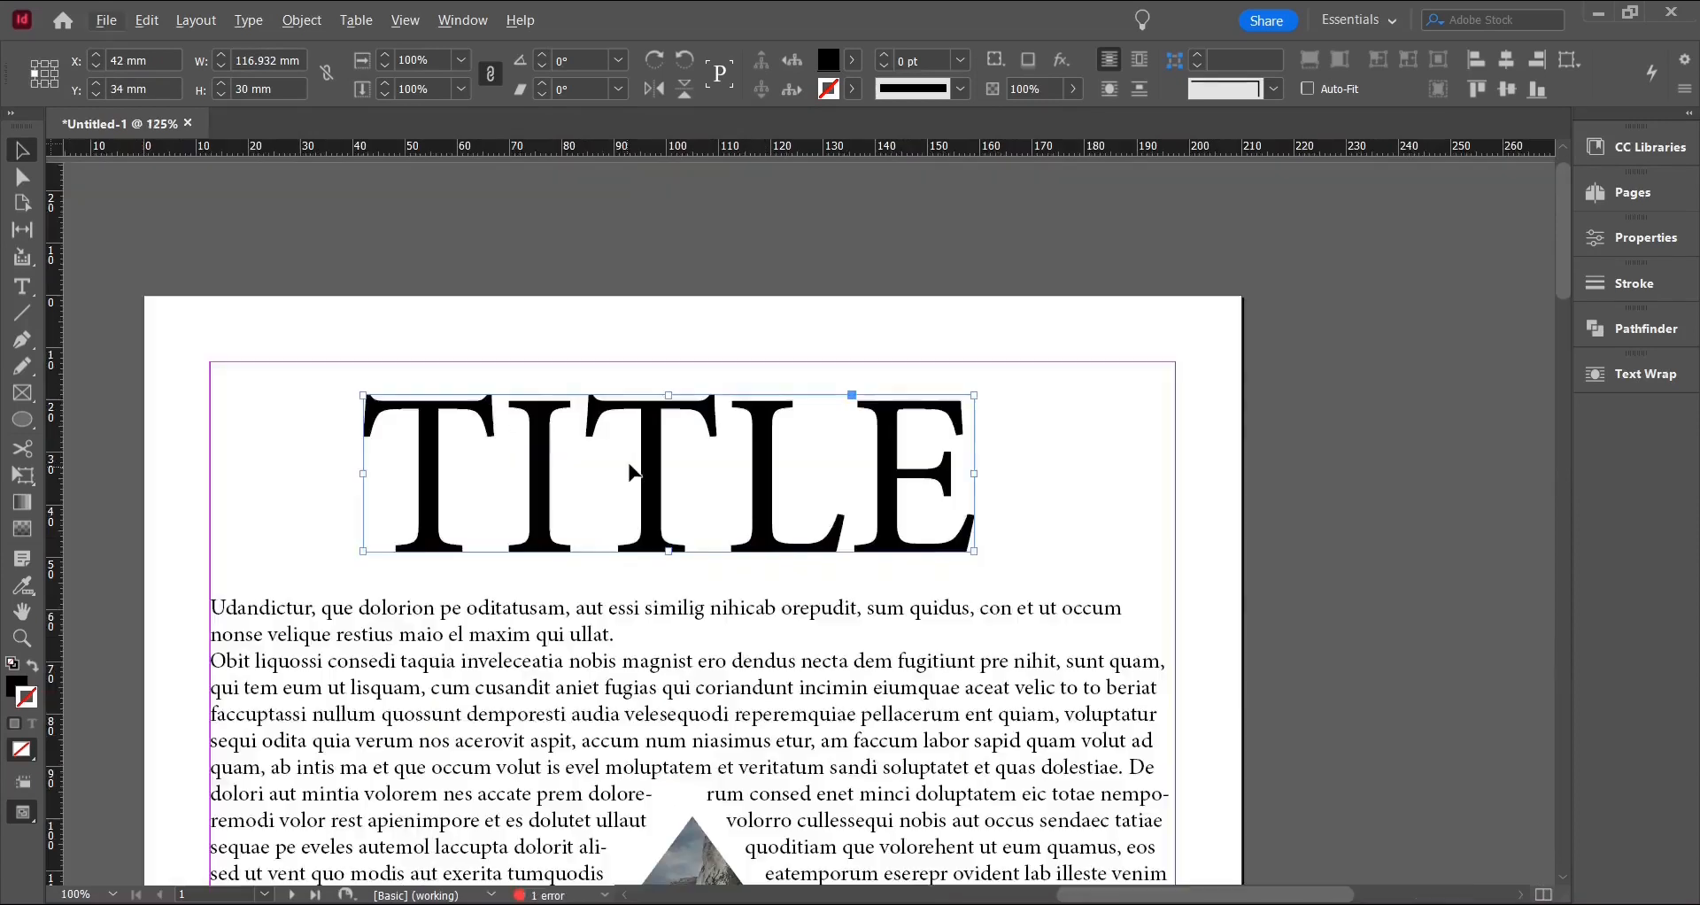
left_click(24, 181)
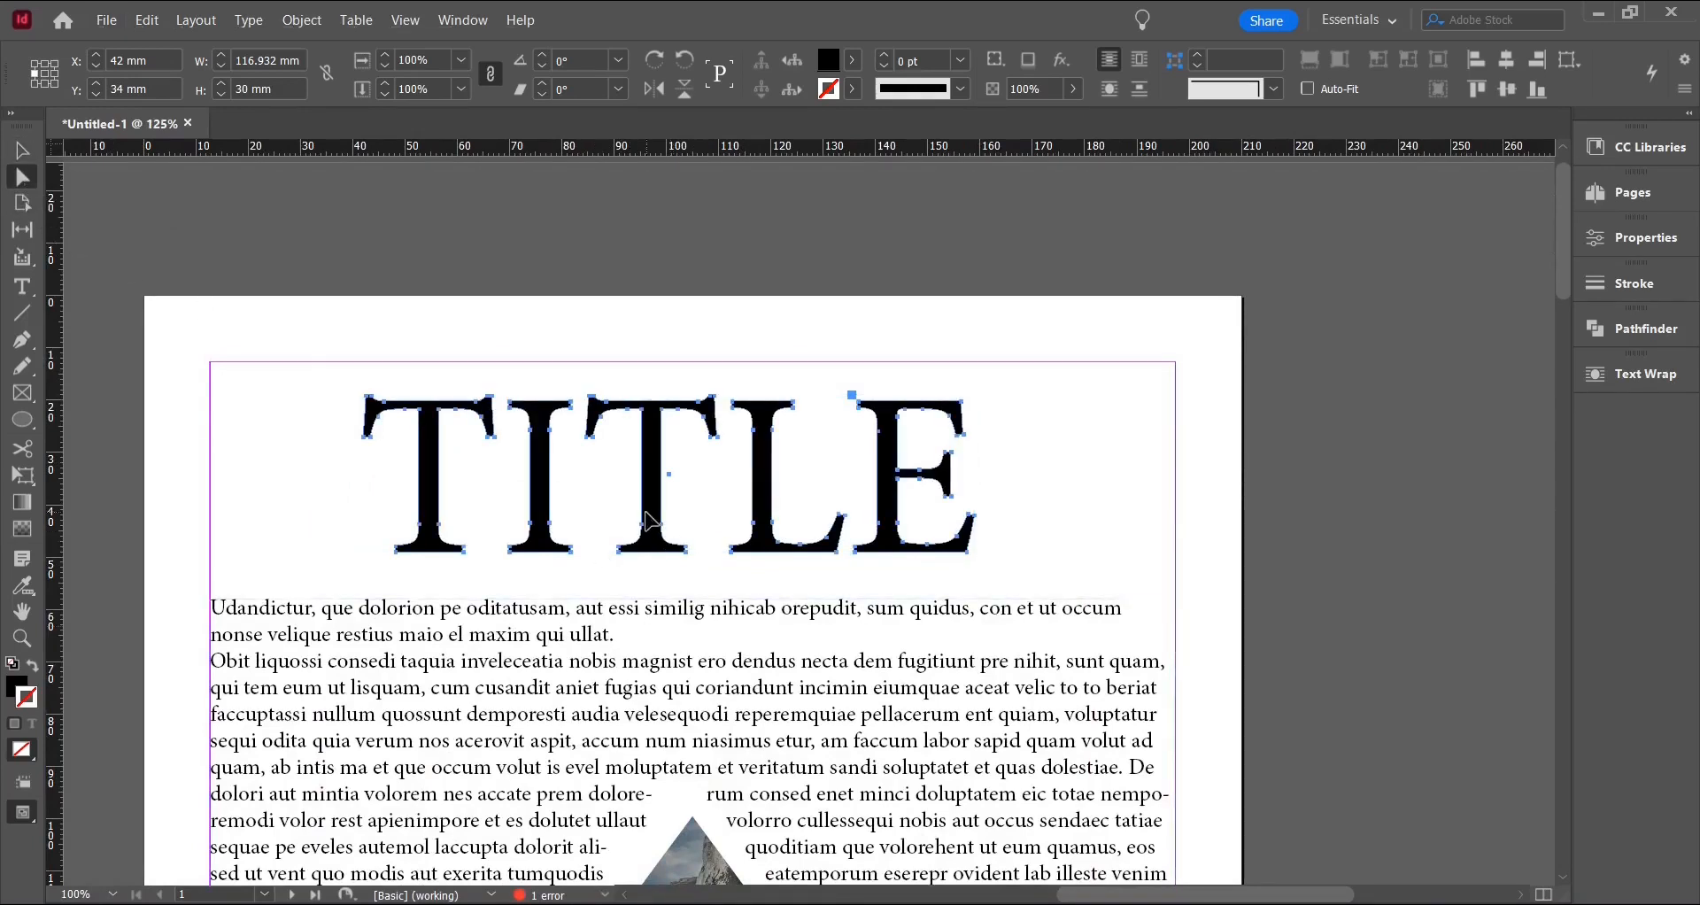
scroll(650, 522, "up", 3)
scroll(651, 523, "down", 2)
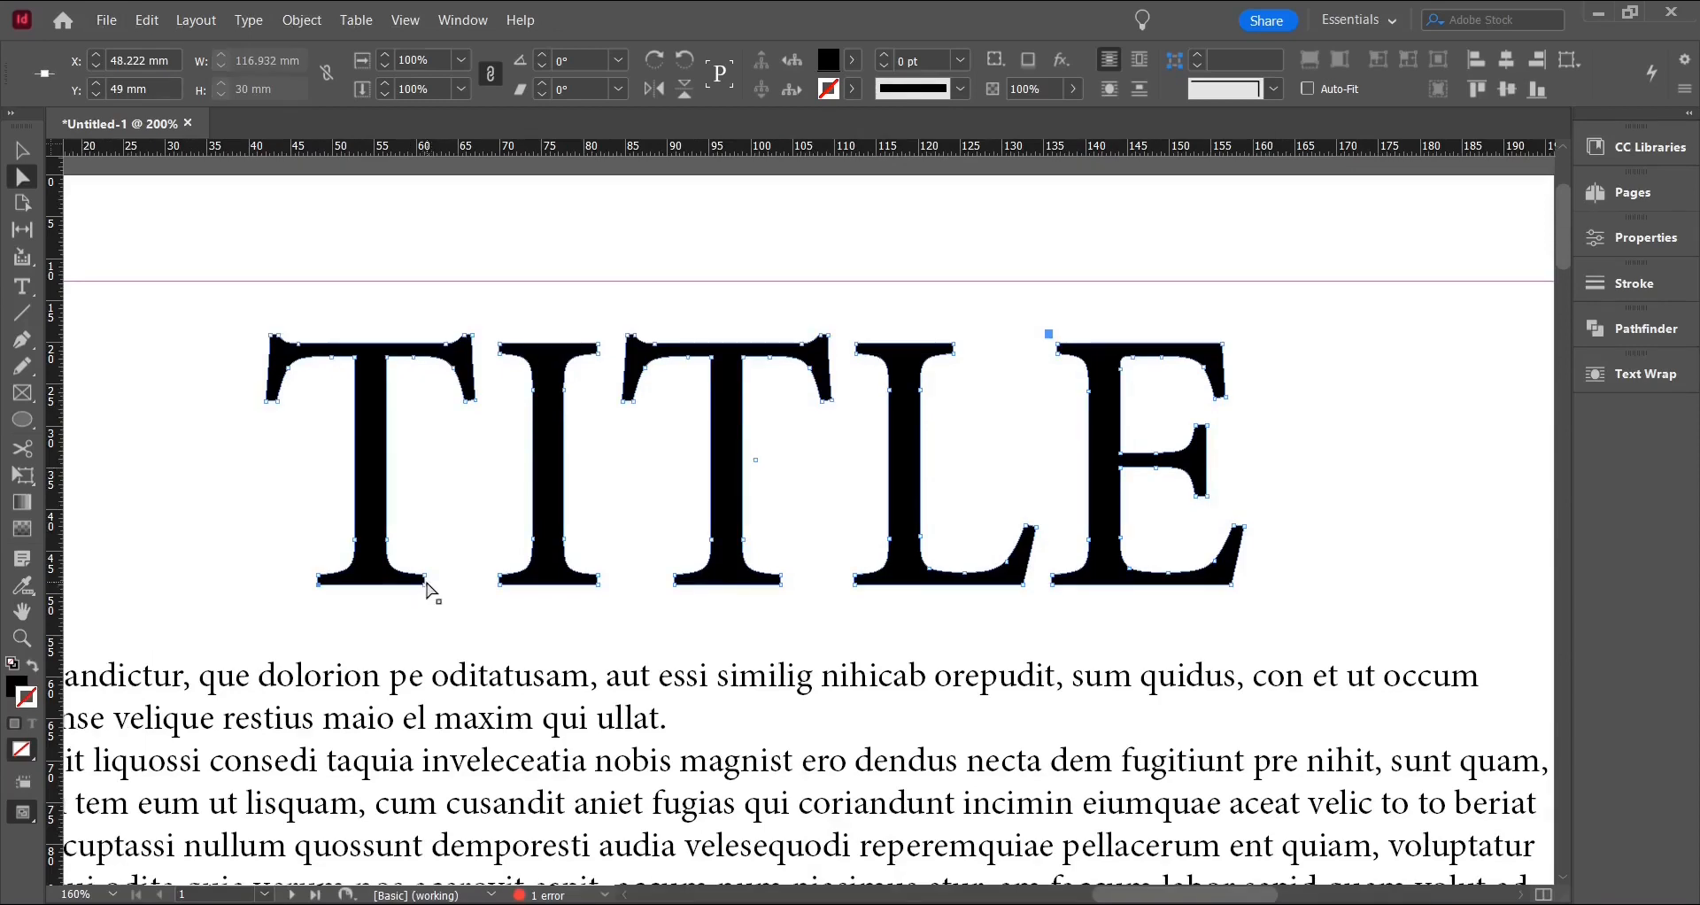
left_click_drag(378, 581, 372, 655)
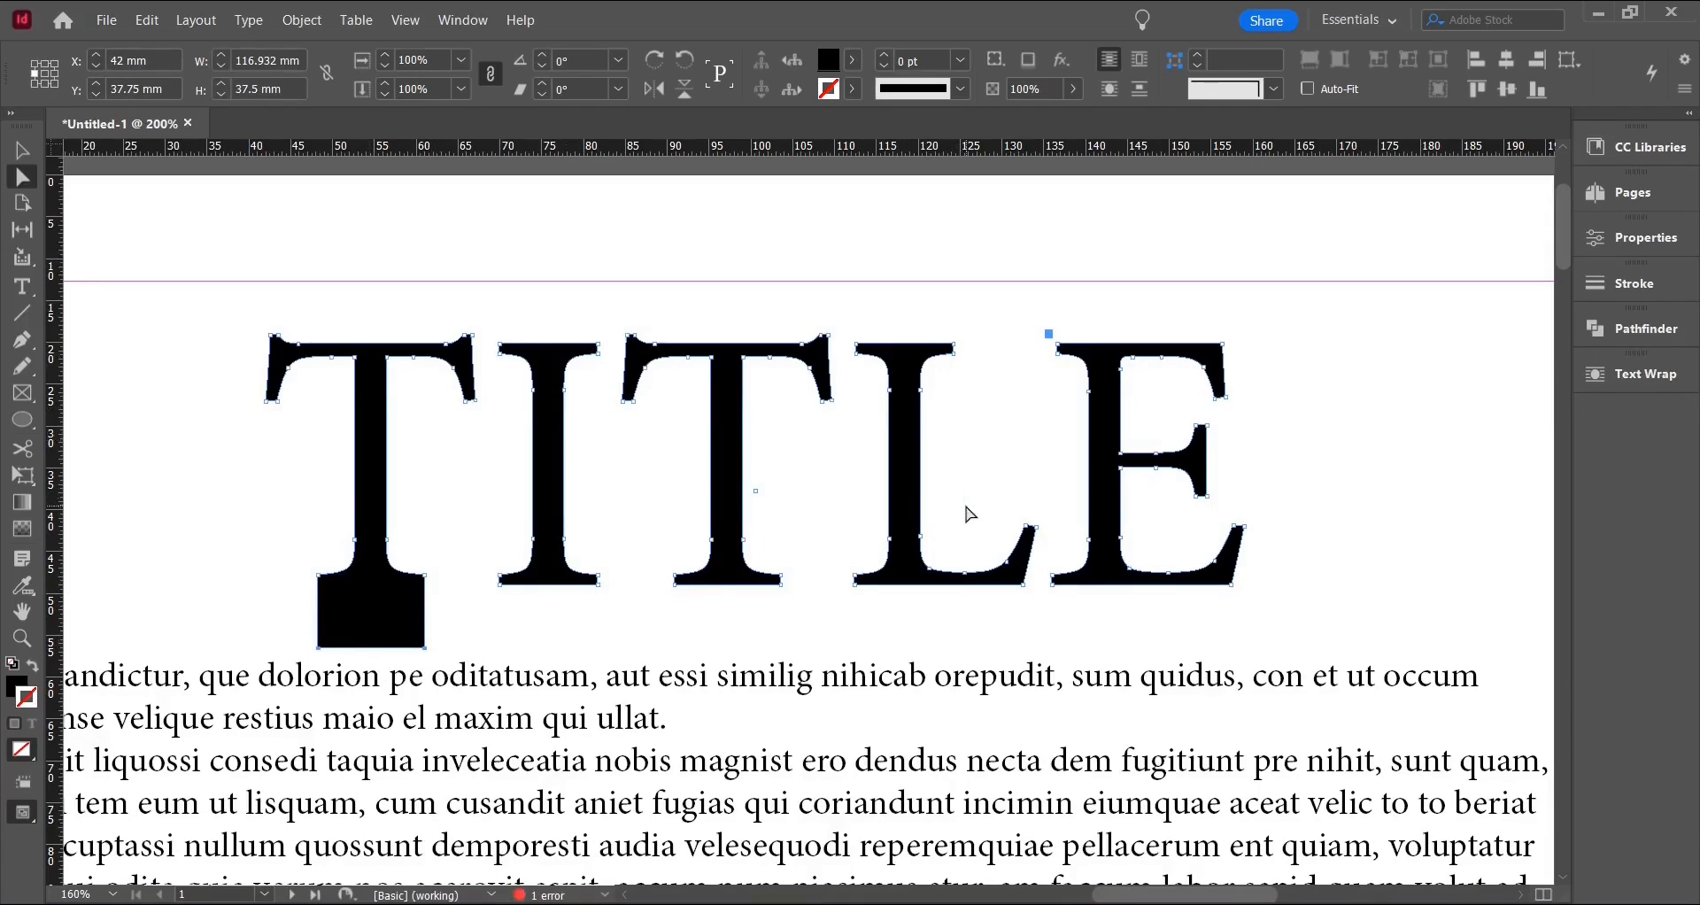
left_click_drag(728, 585, 726, 647)
Reshape the other title letters by extending the E's middle arm outward, bulging the L's stem and raising the I's top edge.
left_click_drag(1206, 425, 1263, 466)
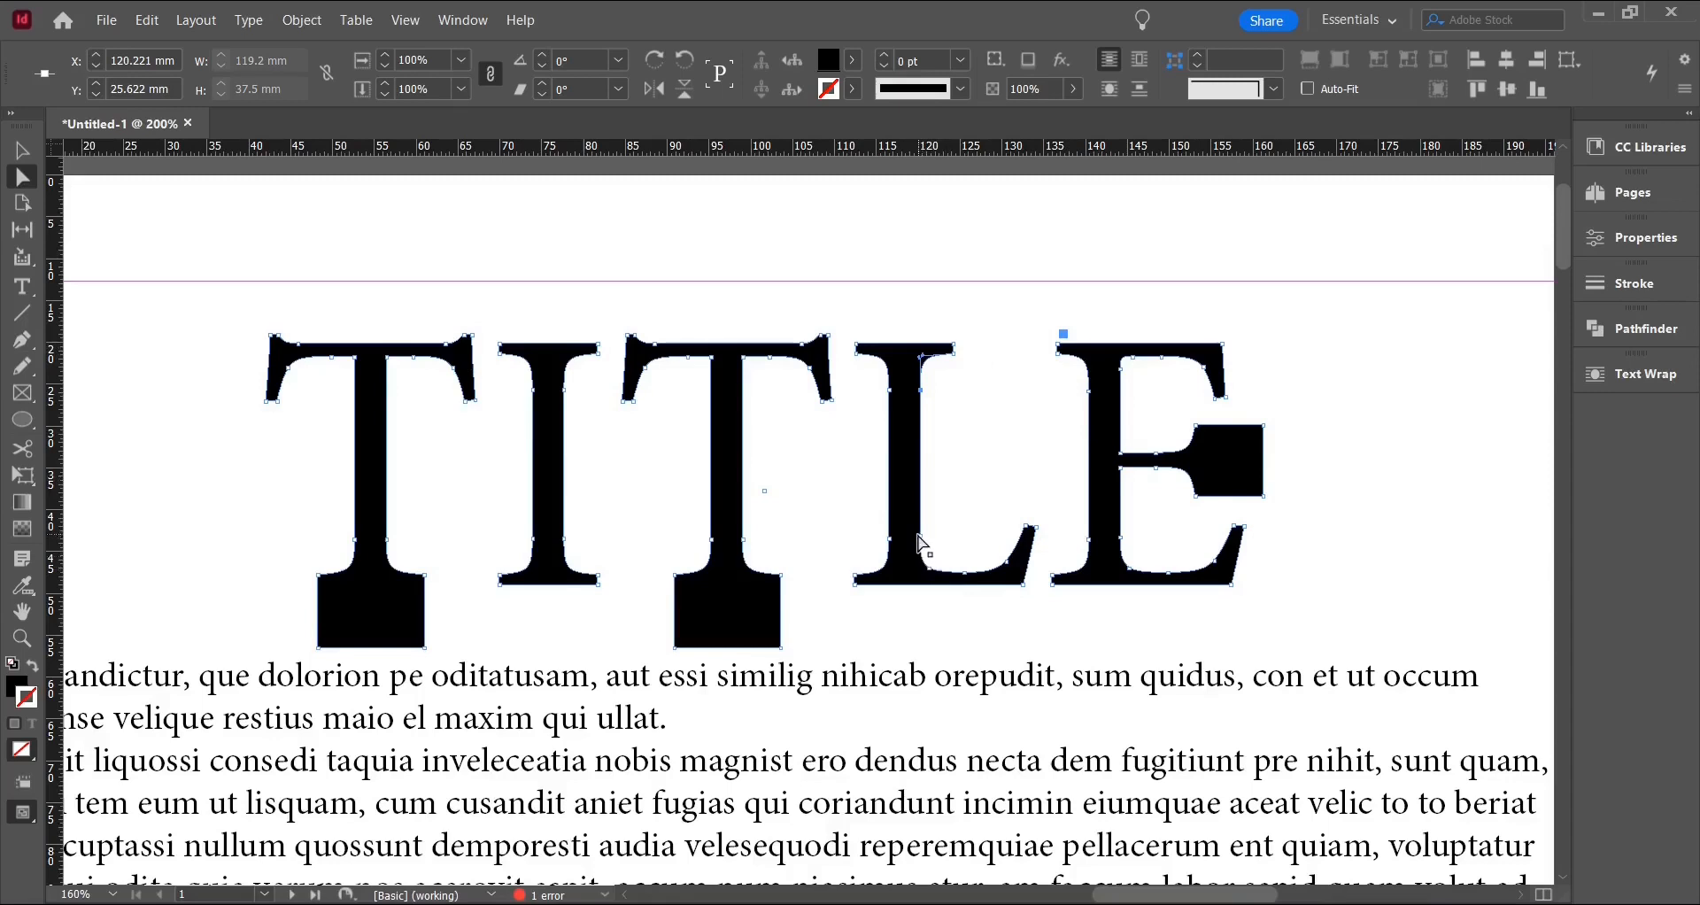
left_click_drag(919, 536, 942, 473)
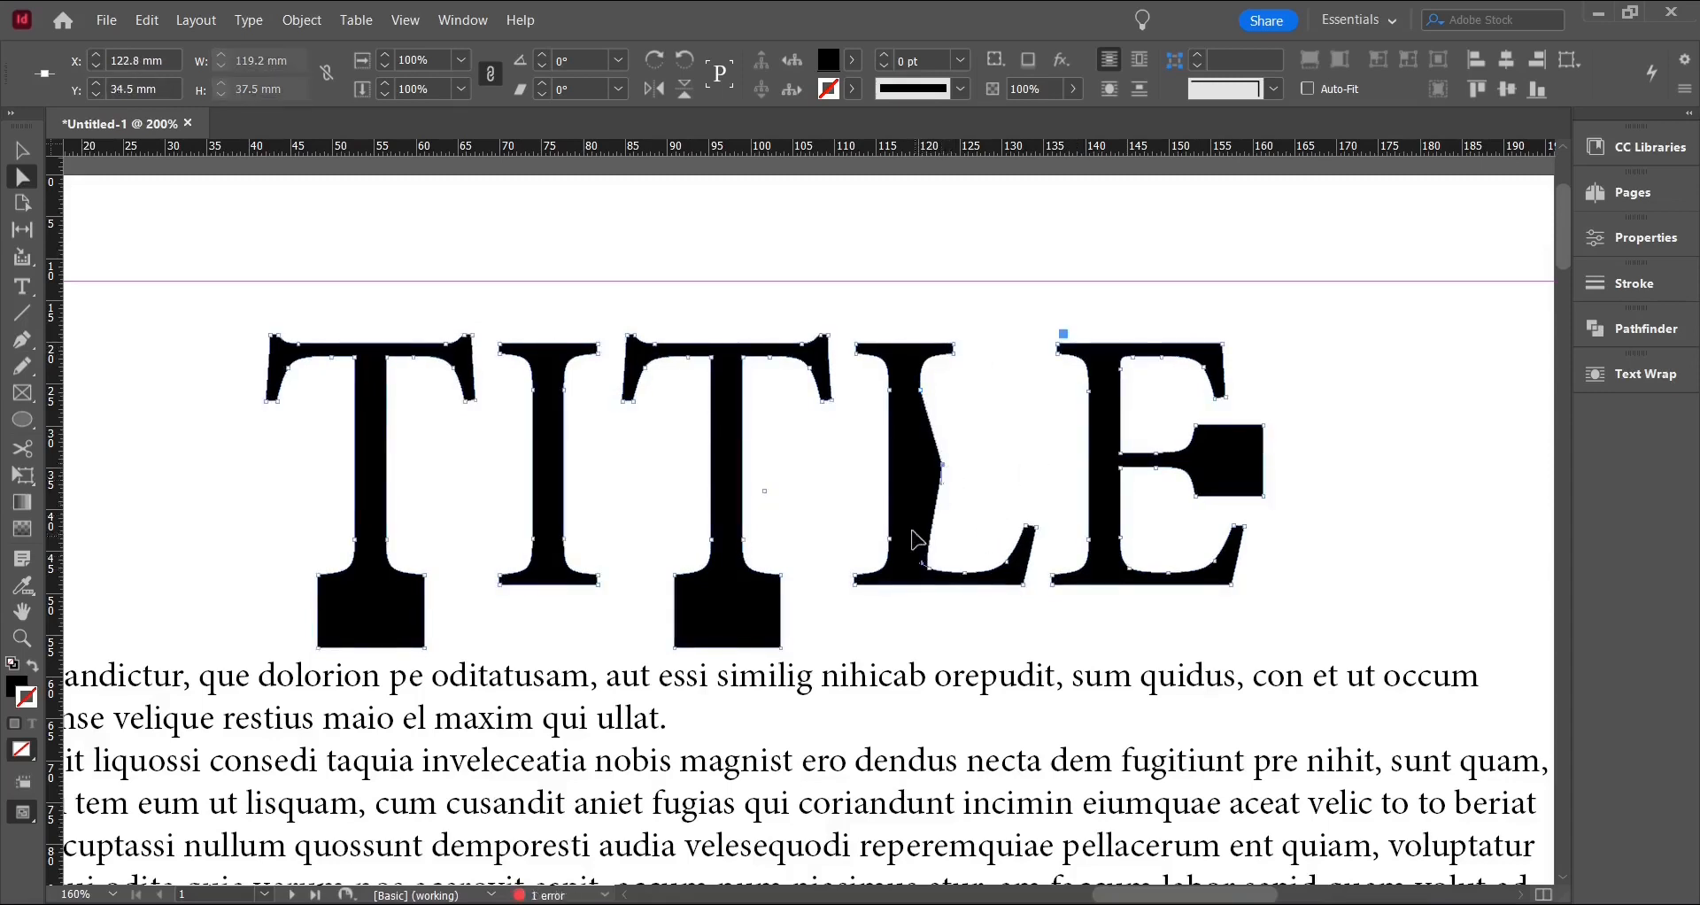
left_click_drag(557, 346, 558, 305)
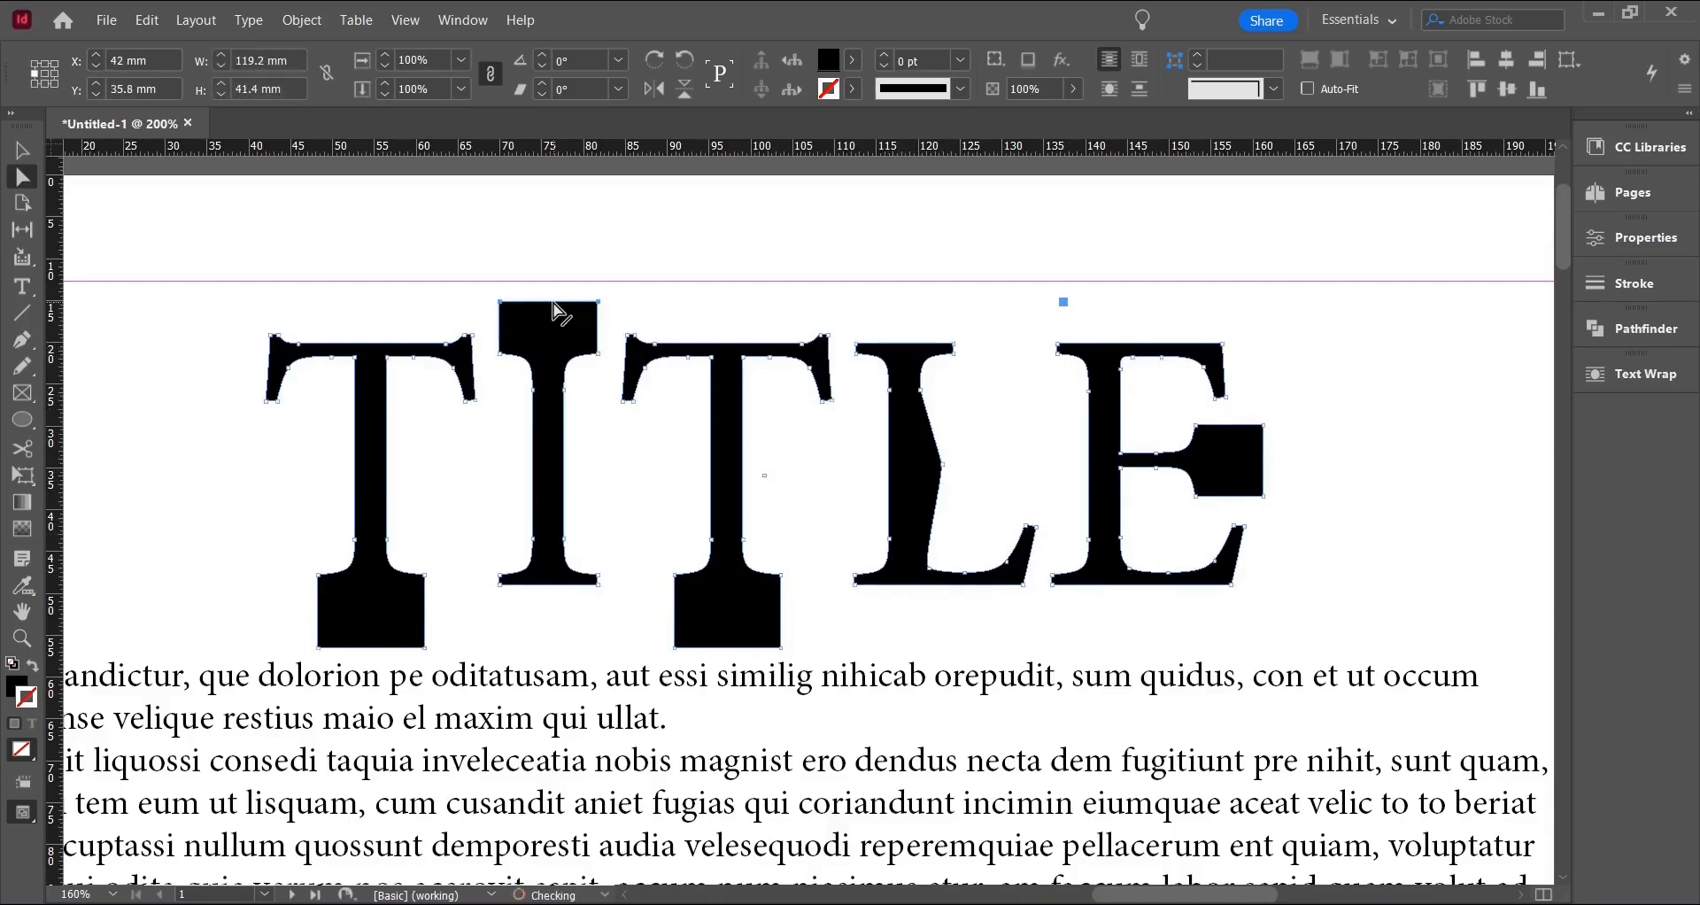
Fill the TITLE outlines with red C=15 M=100 Y=100 K=0 and give them a 2 pt stroke in blue C=100 M=90 Y=10 K=0.
left_click(981, 482)
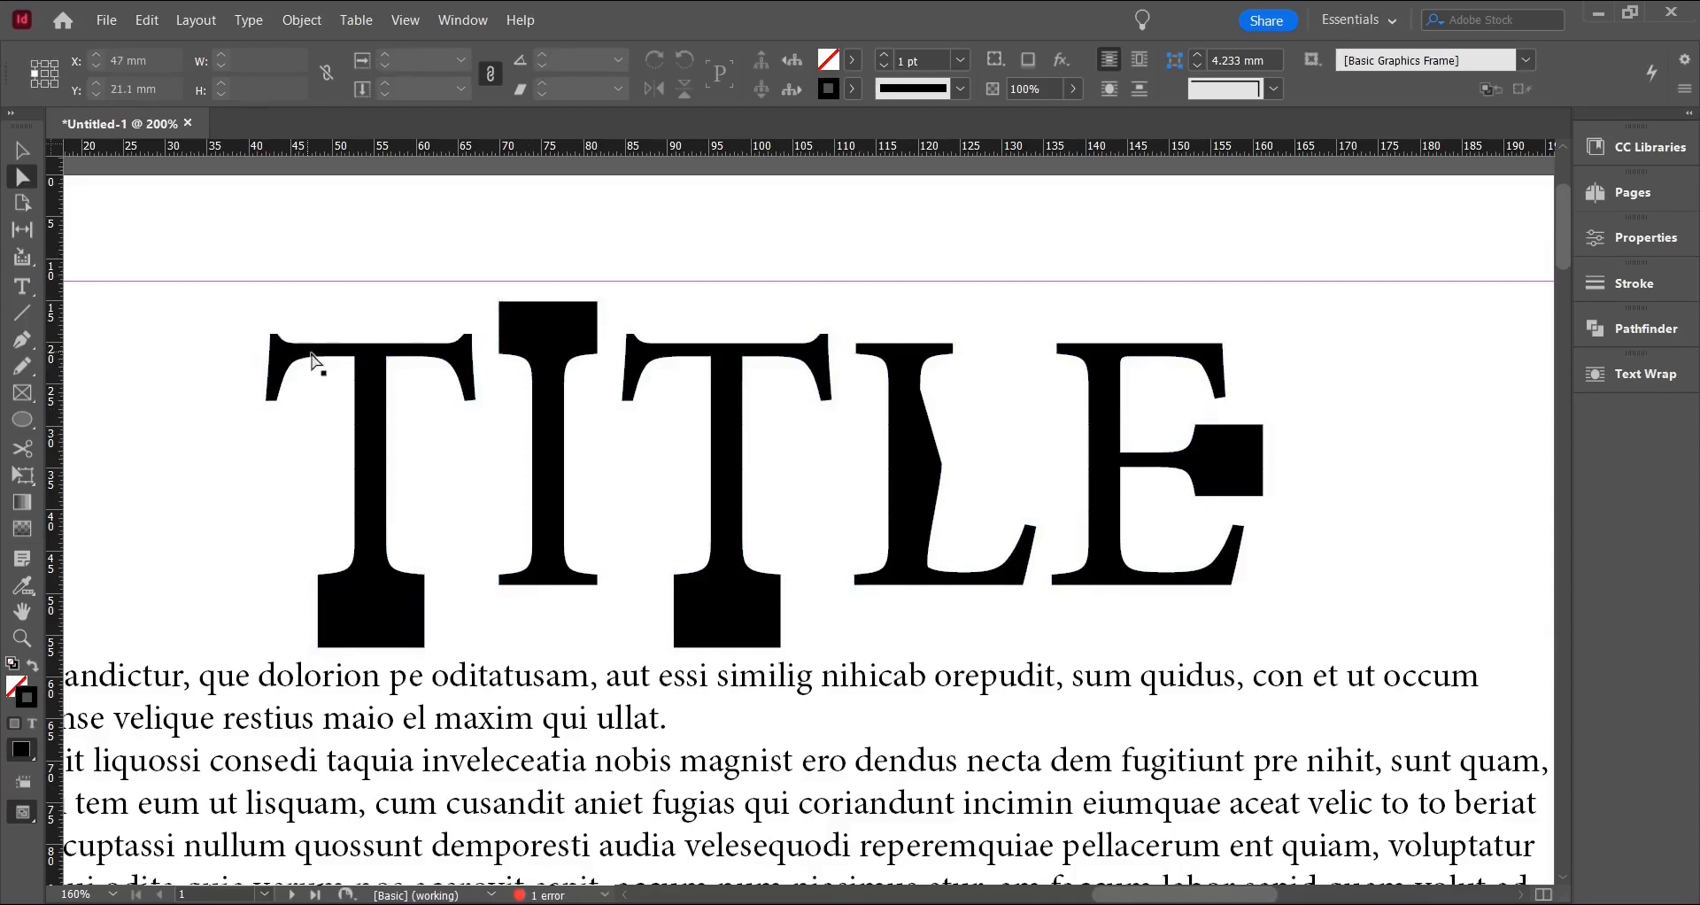
left_click(544, 368)
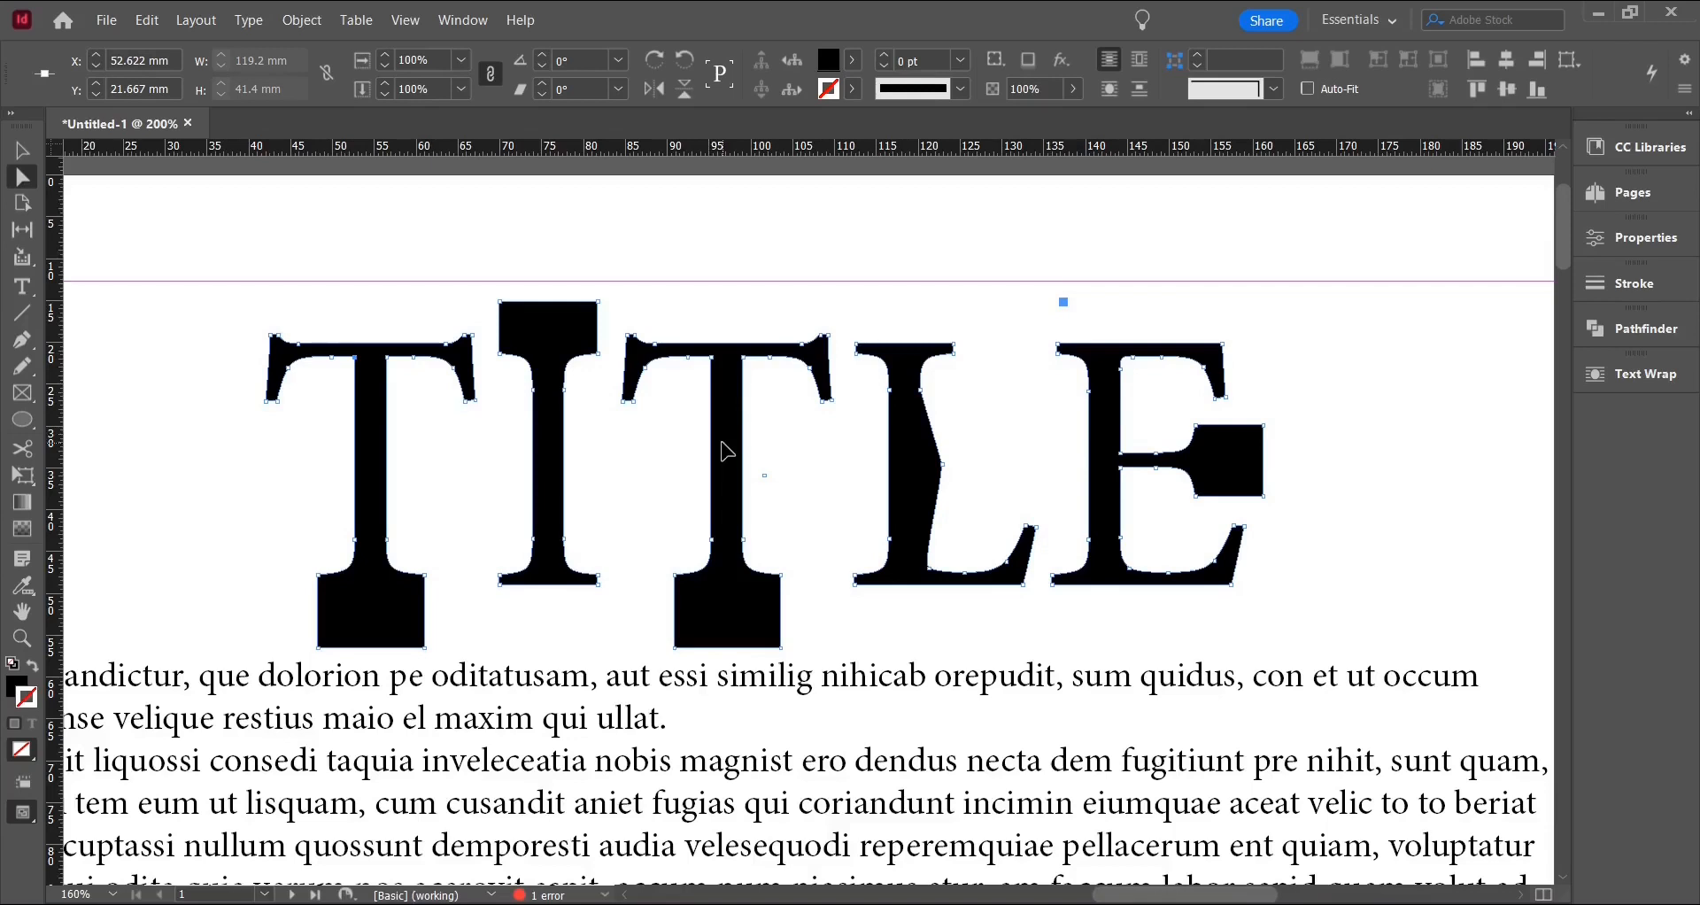
key("v")
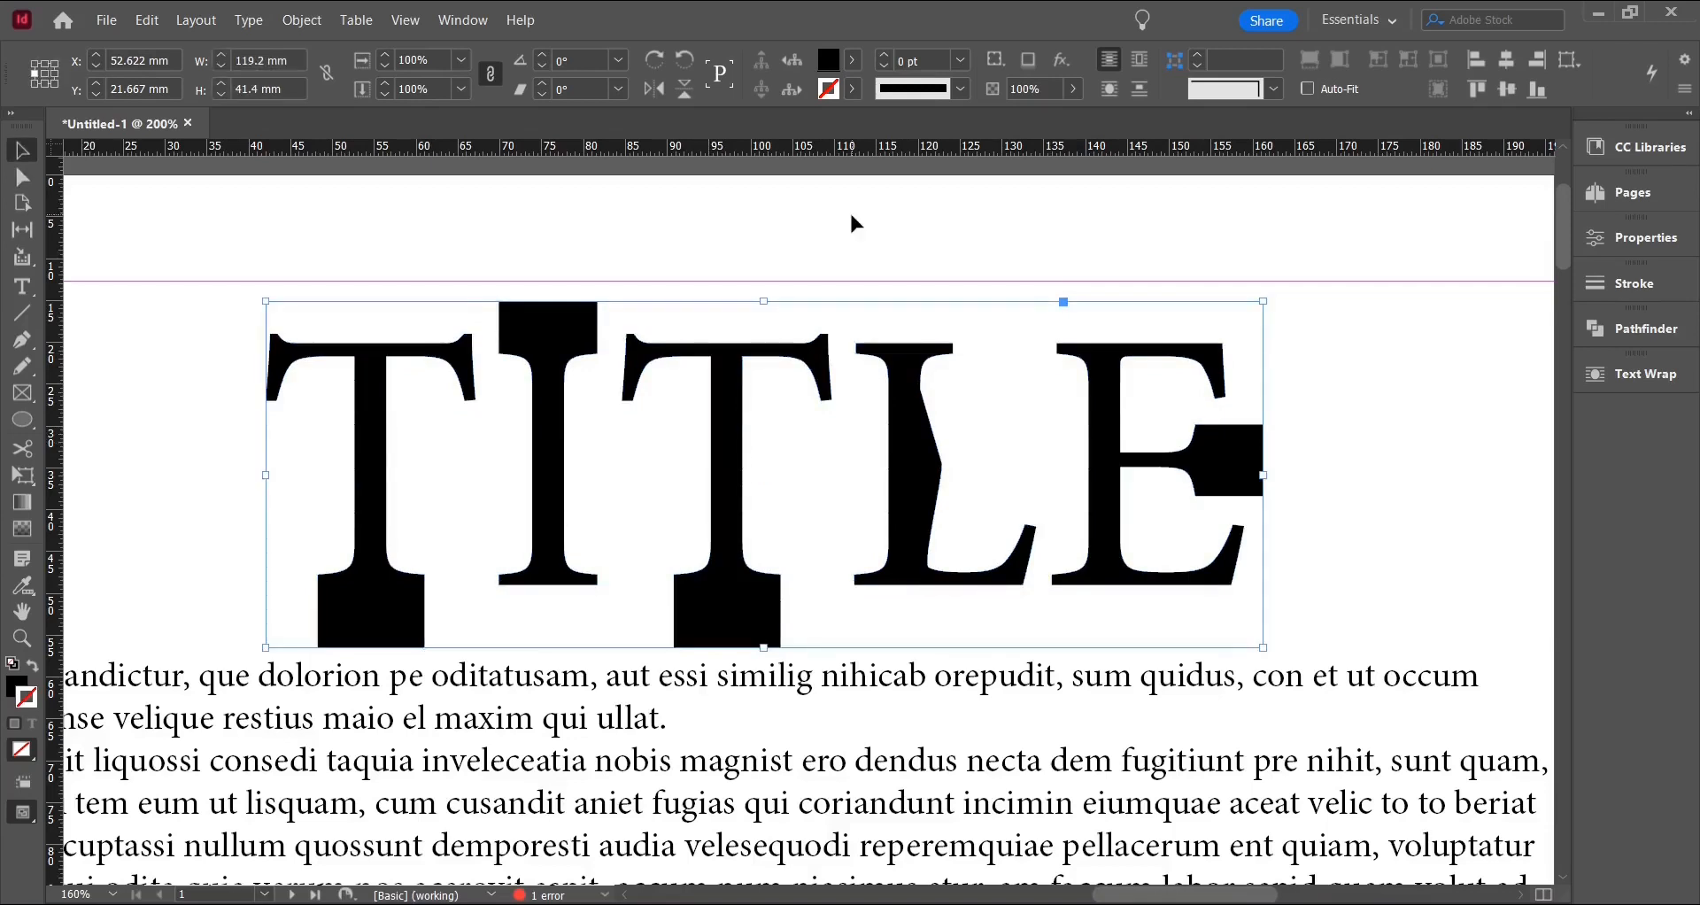
left_click(853, 60)
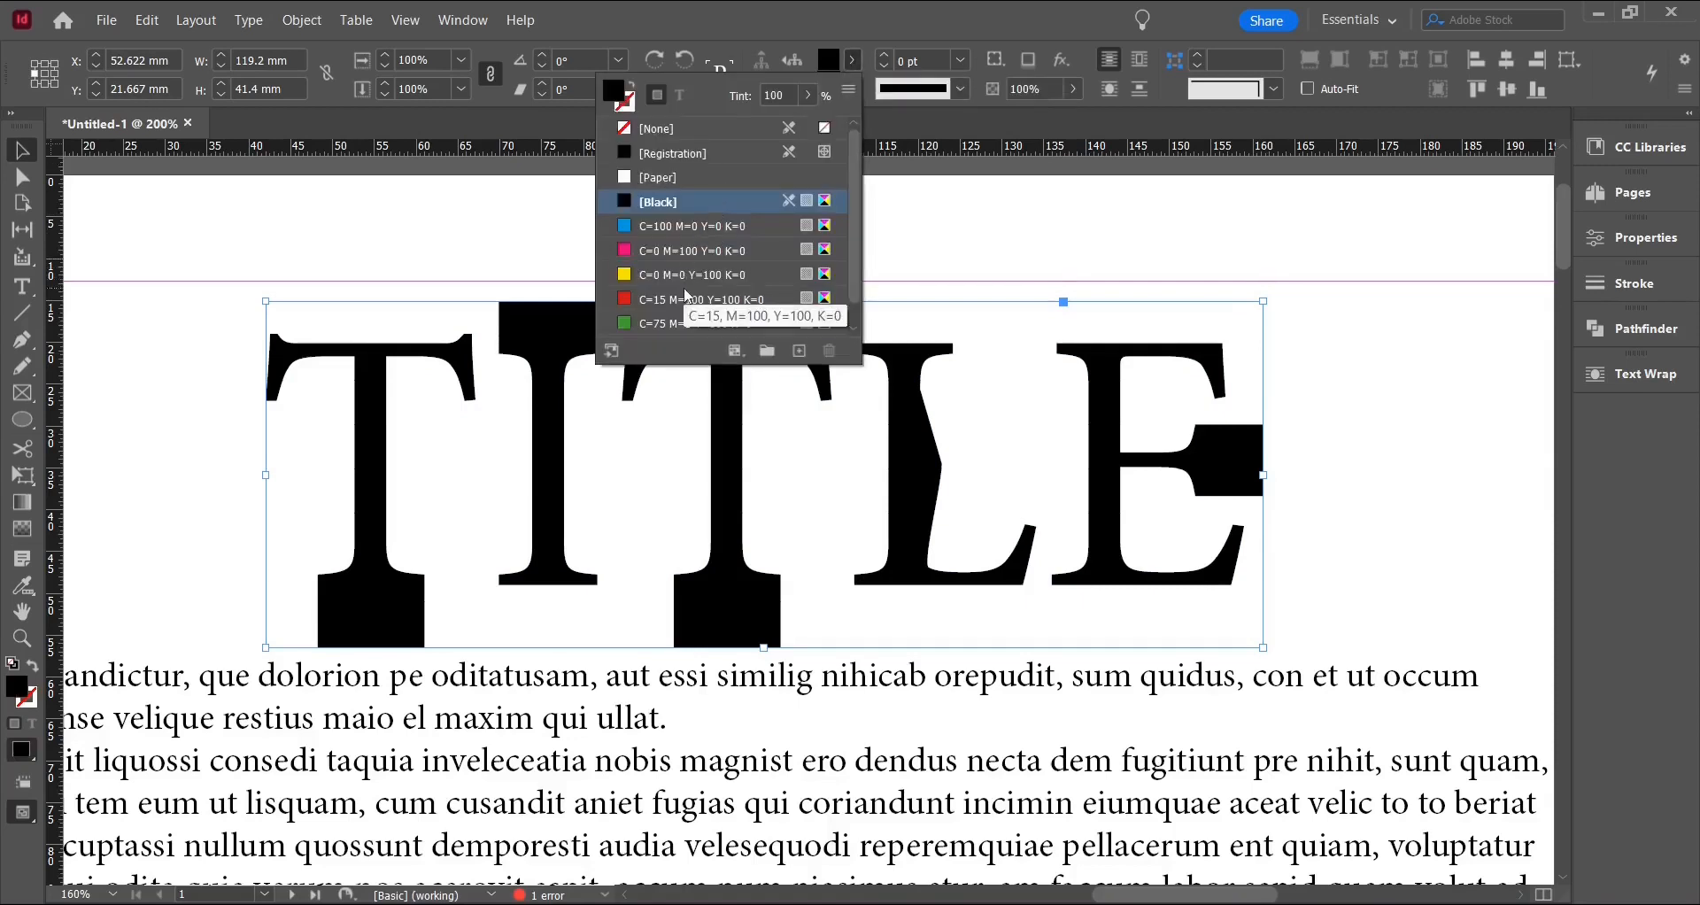
left_click(686, 298)
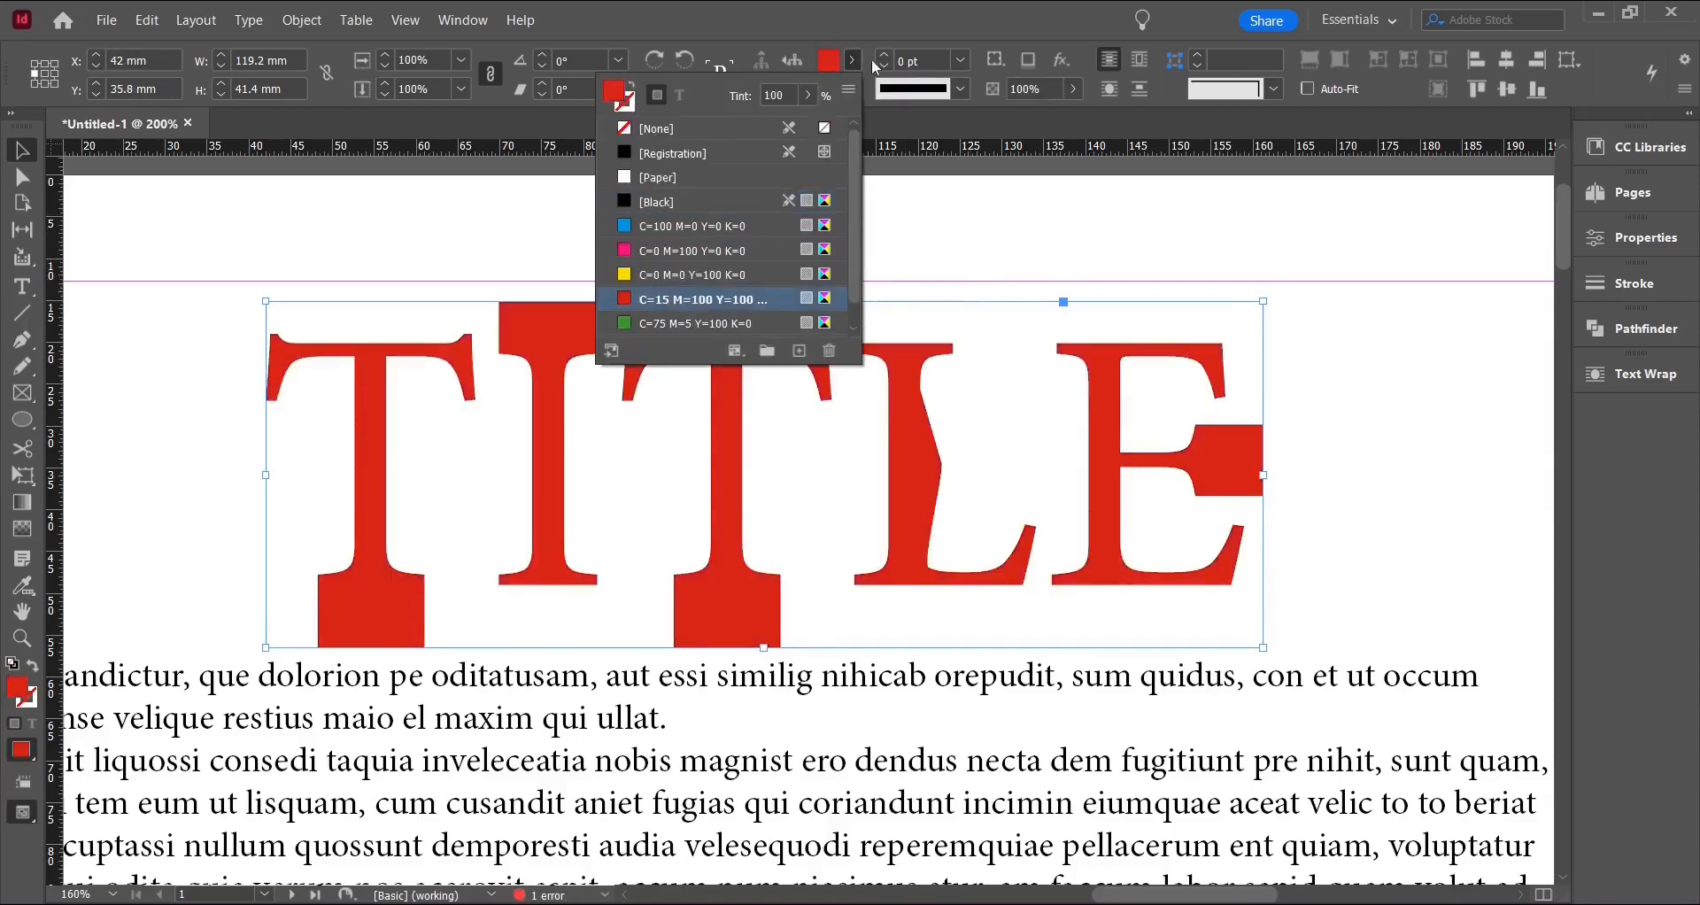
left_click(853, 89)
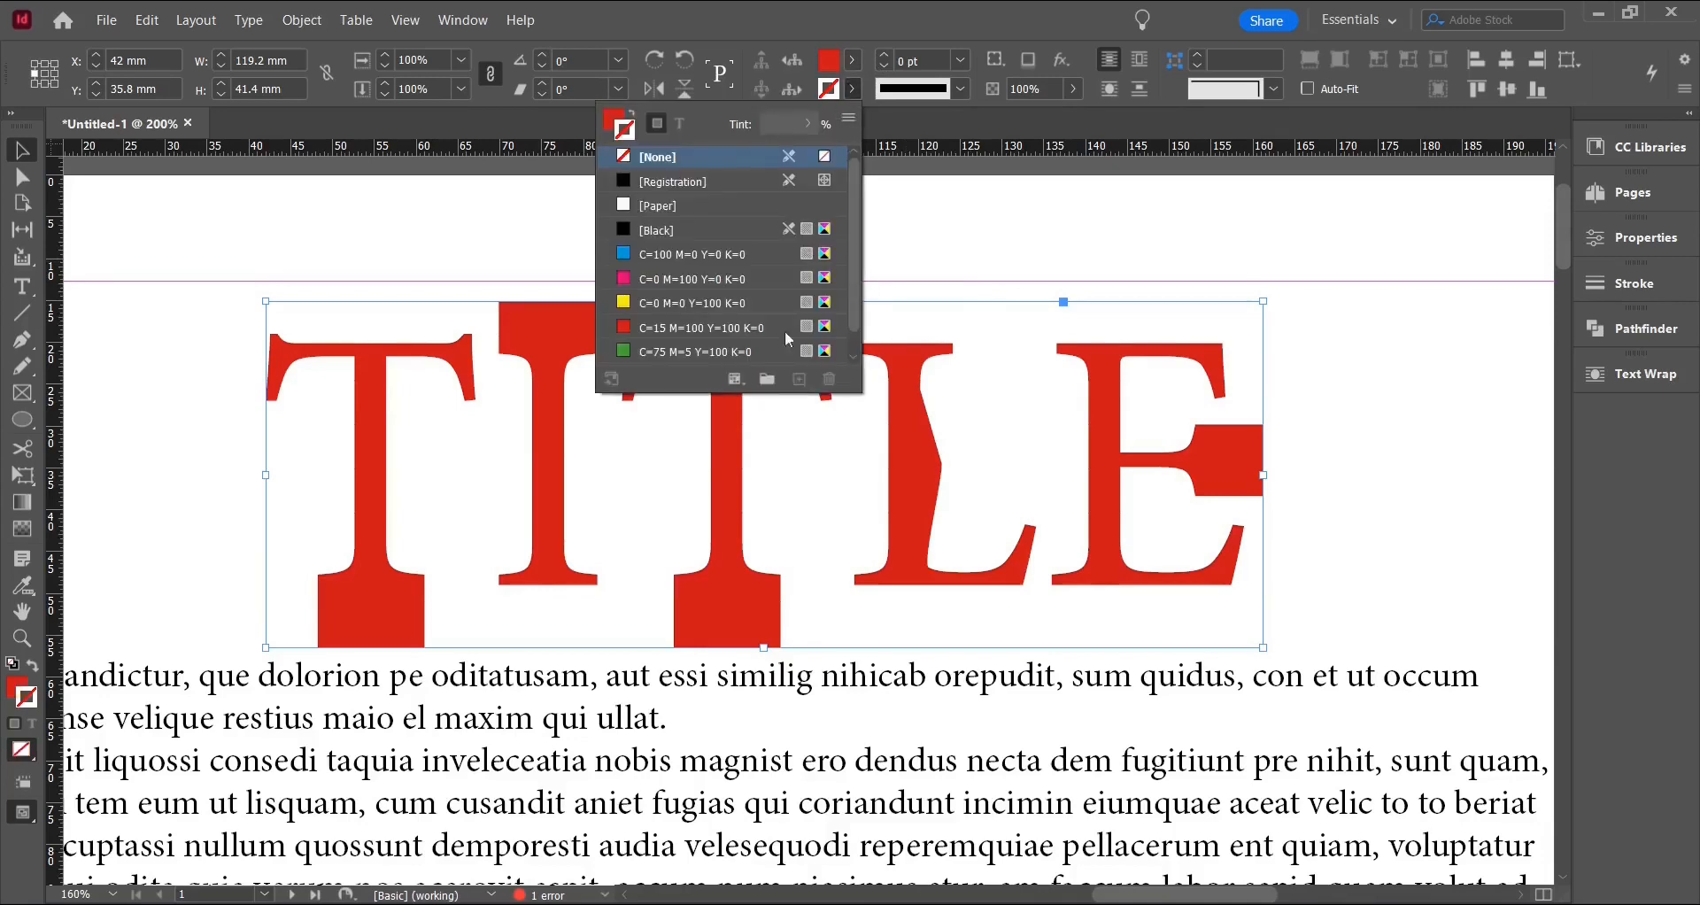
scroll(718, 347, "down", 1)
left_click(680, 348)
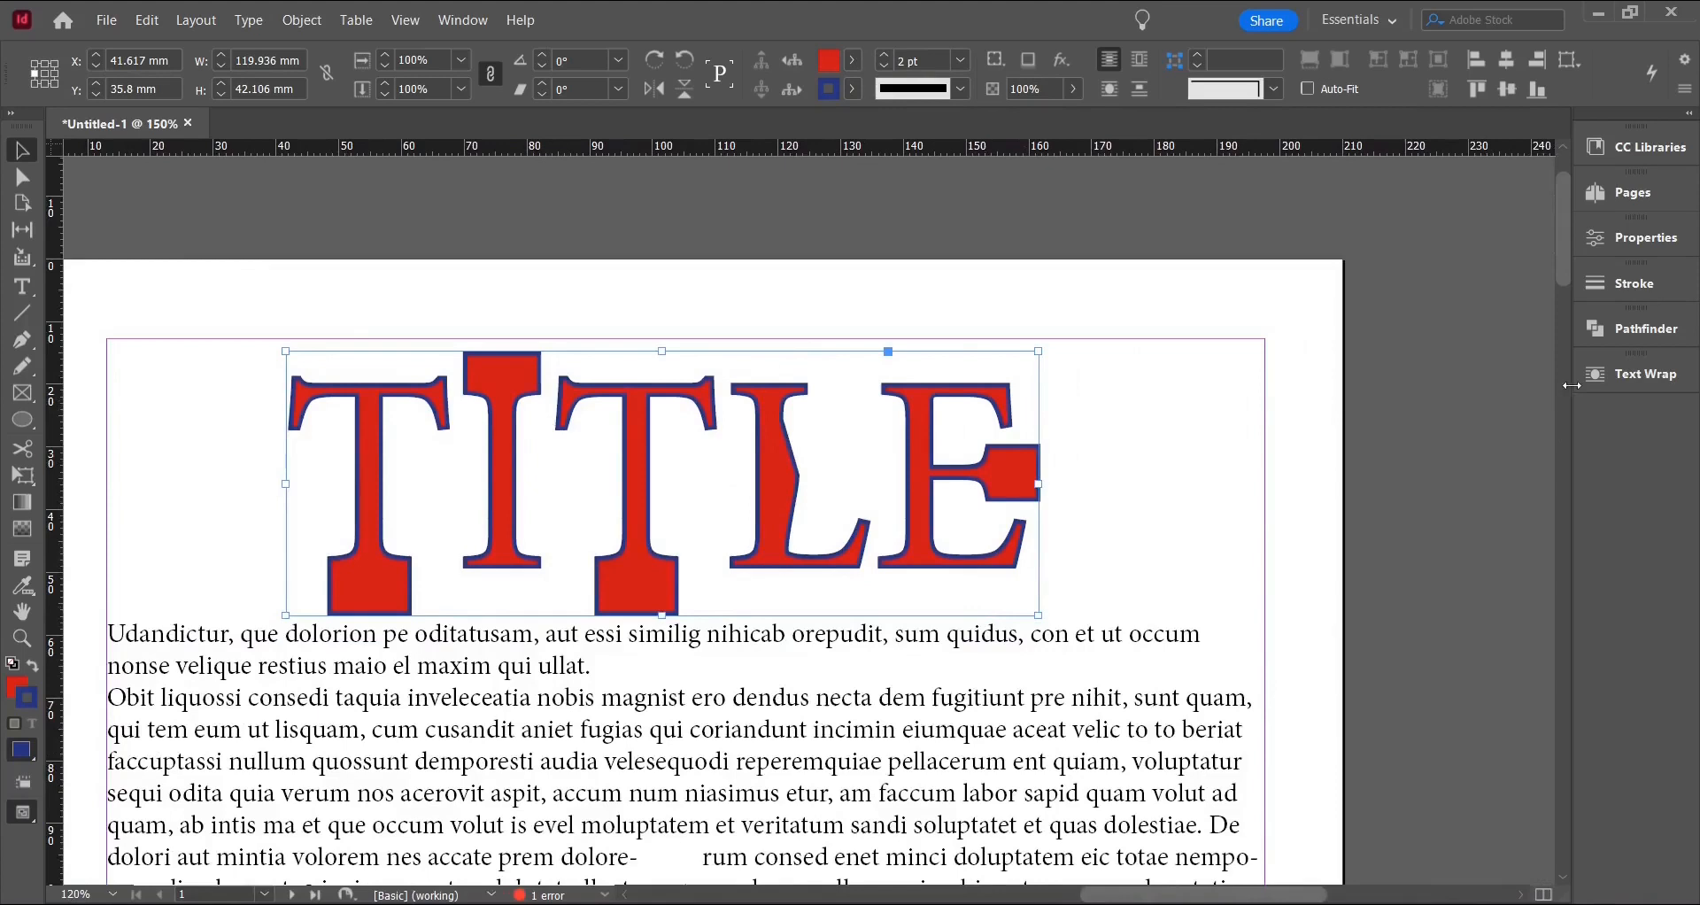
Set the title's stroke type to Dotted and its stroke weight to 3 pt.
left_click(1656, 284)
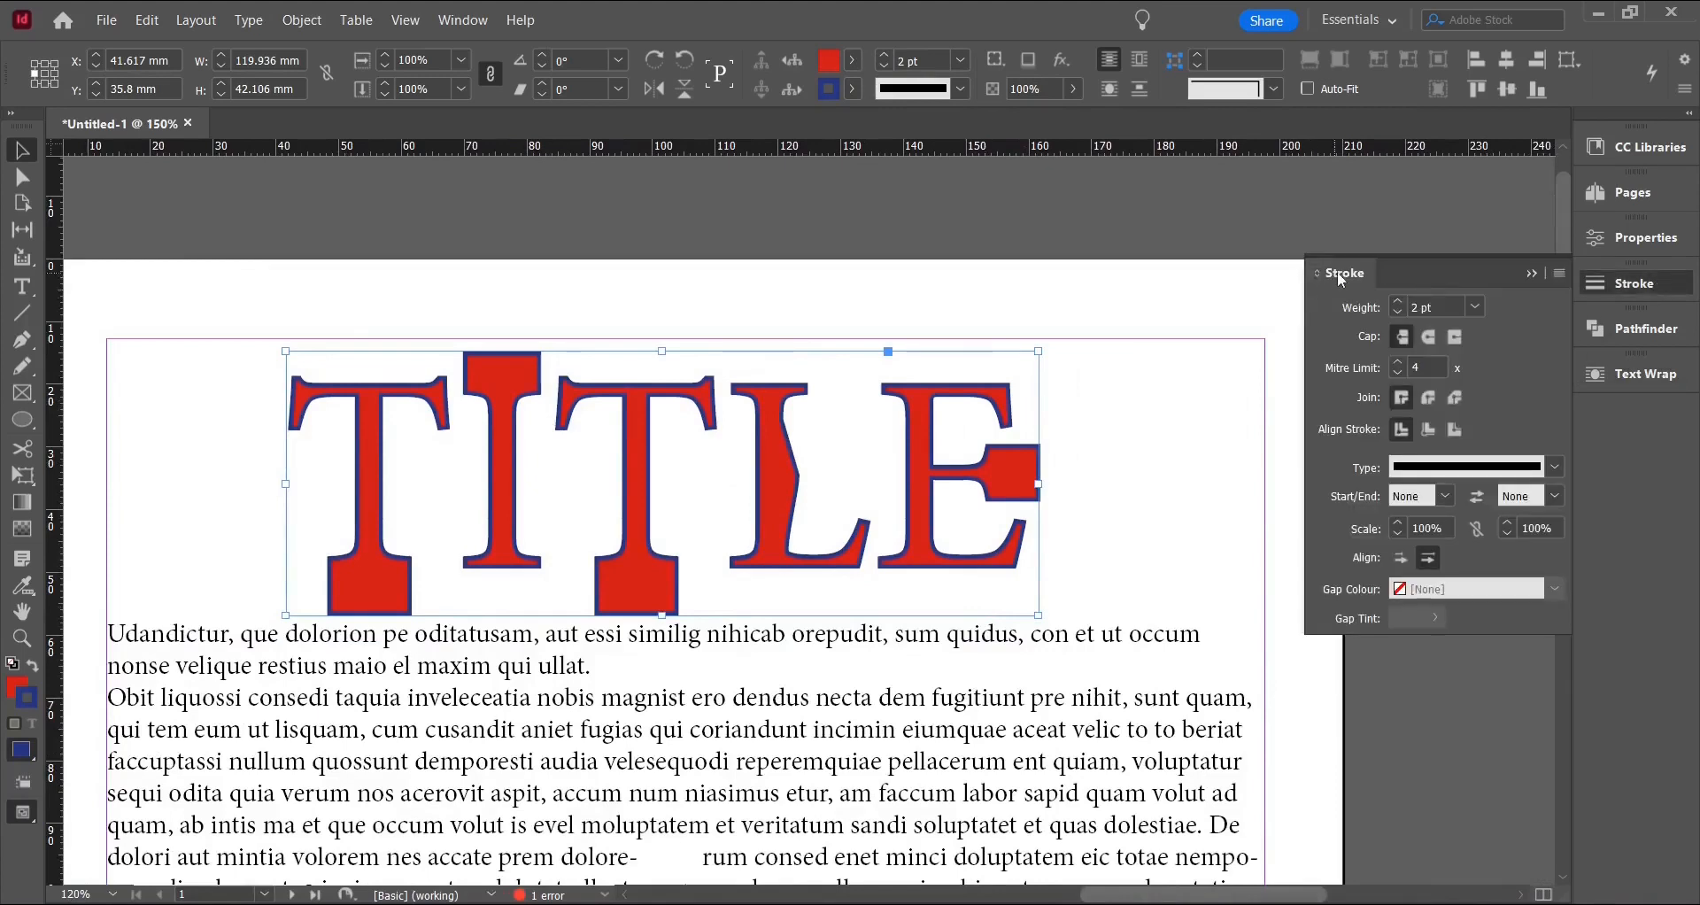
left_click(1556, 467)
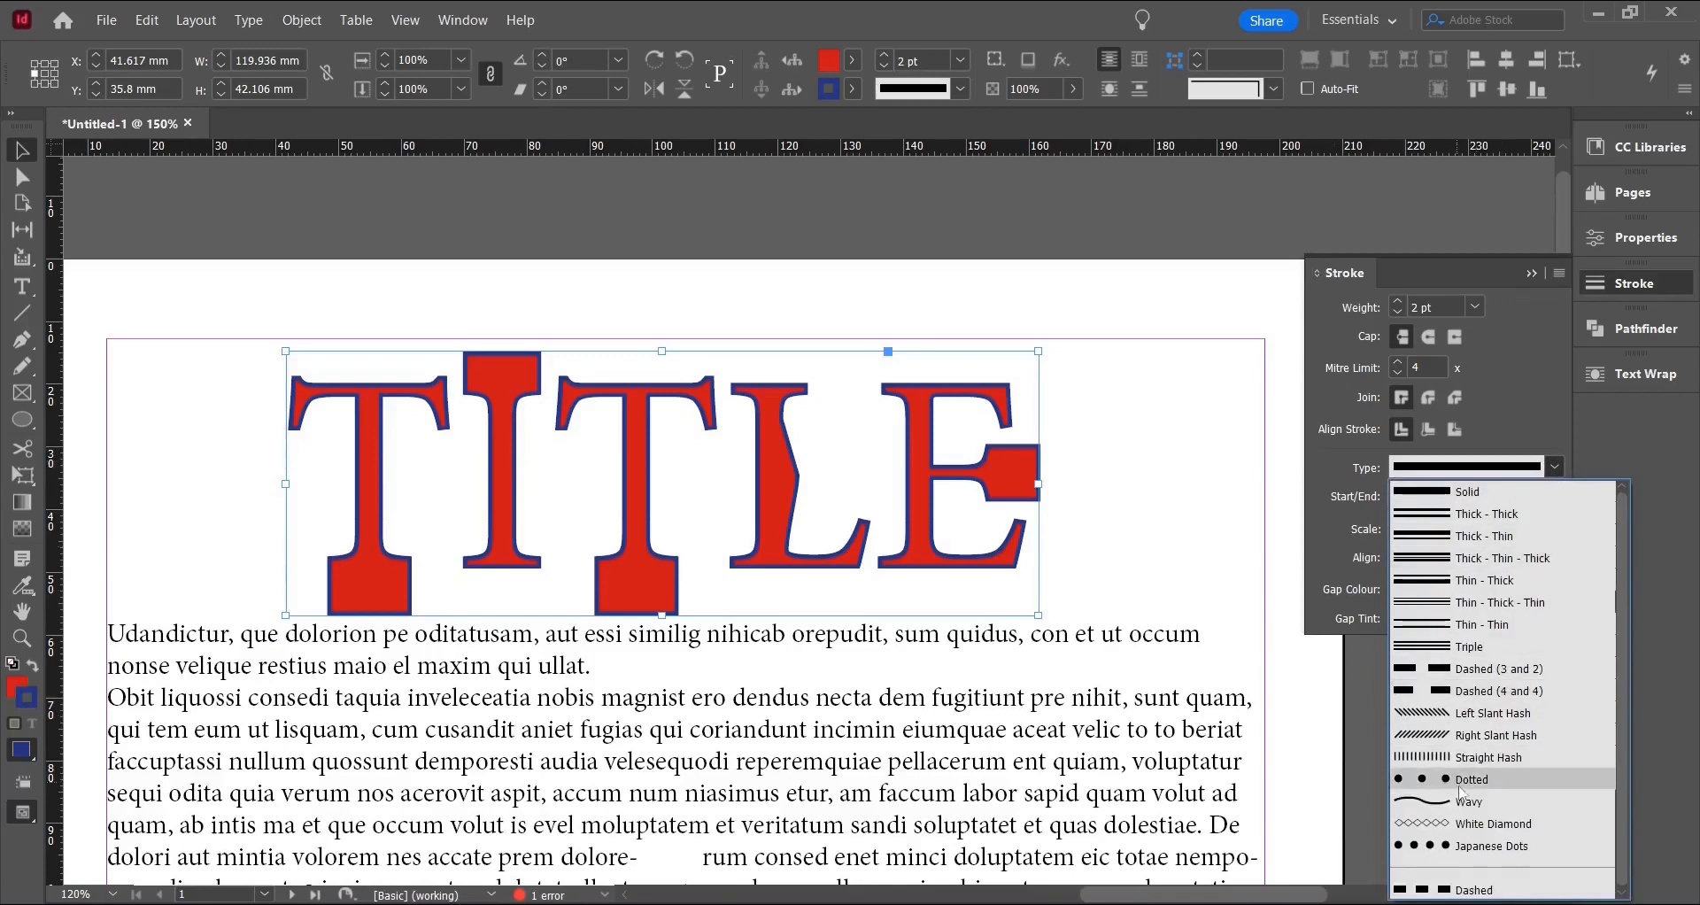
left_click(1462, 781)
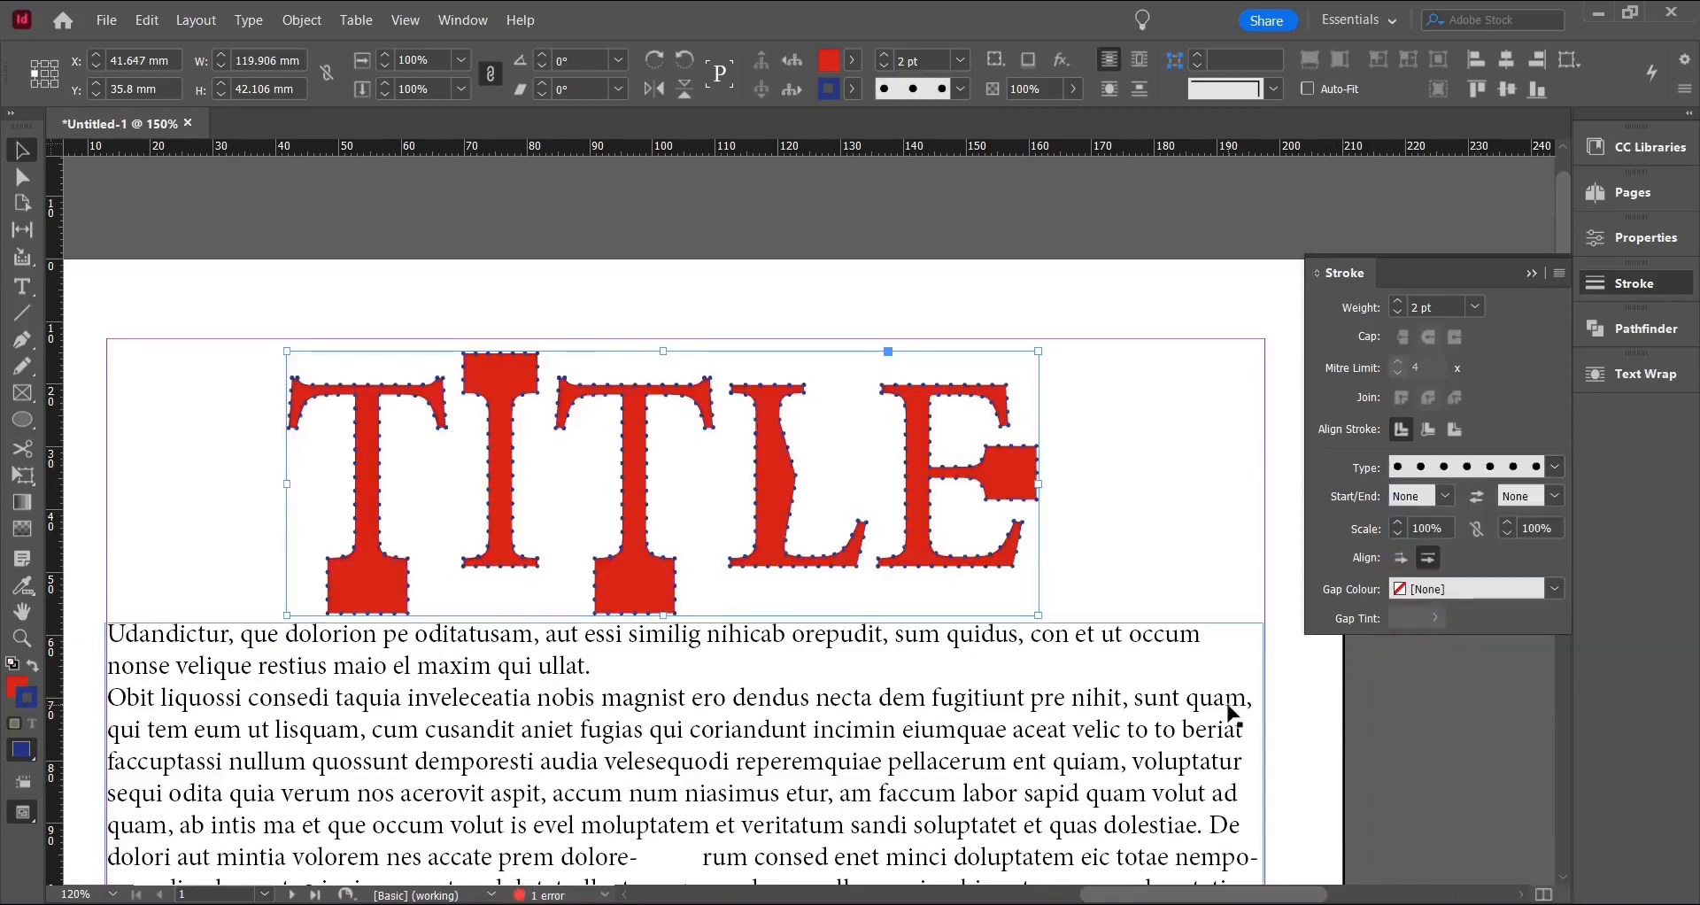
double_click(1398, 302)
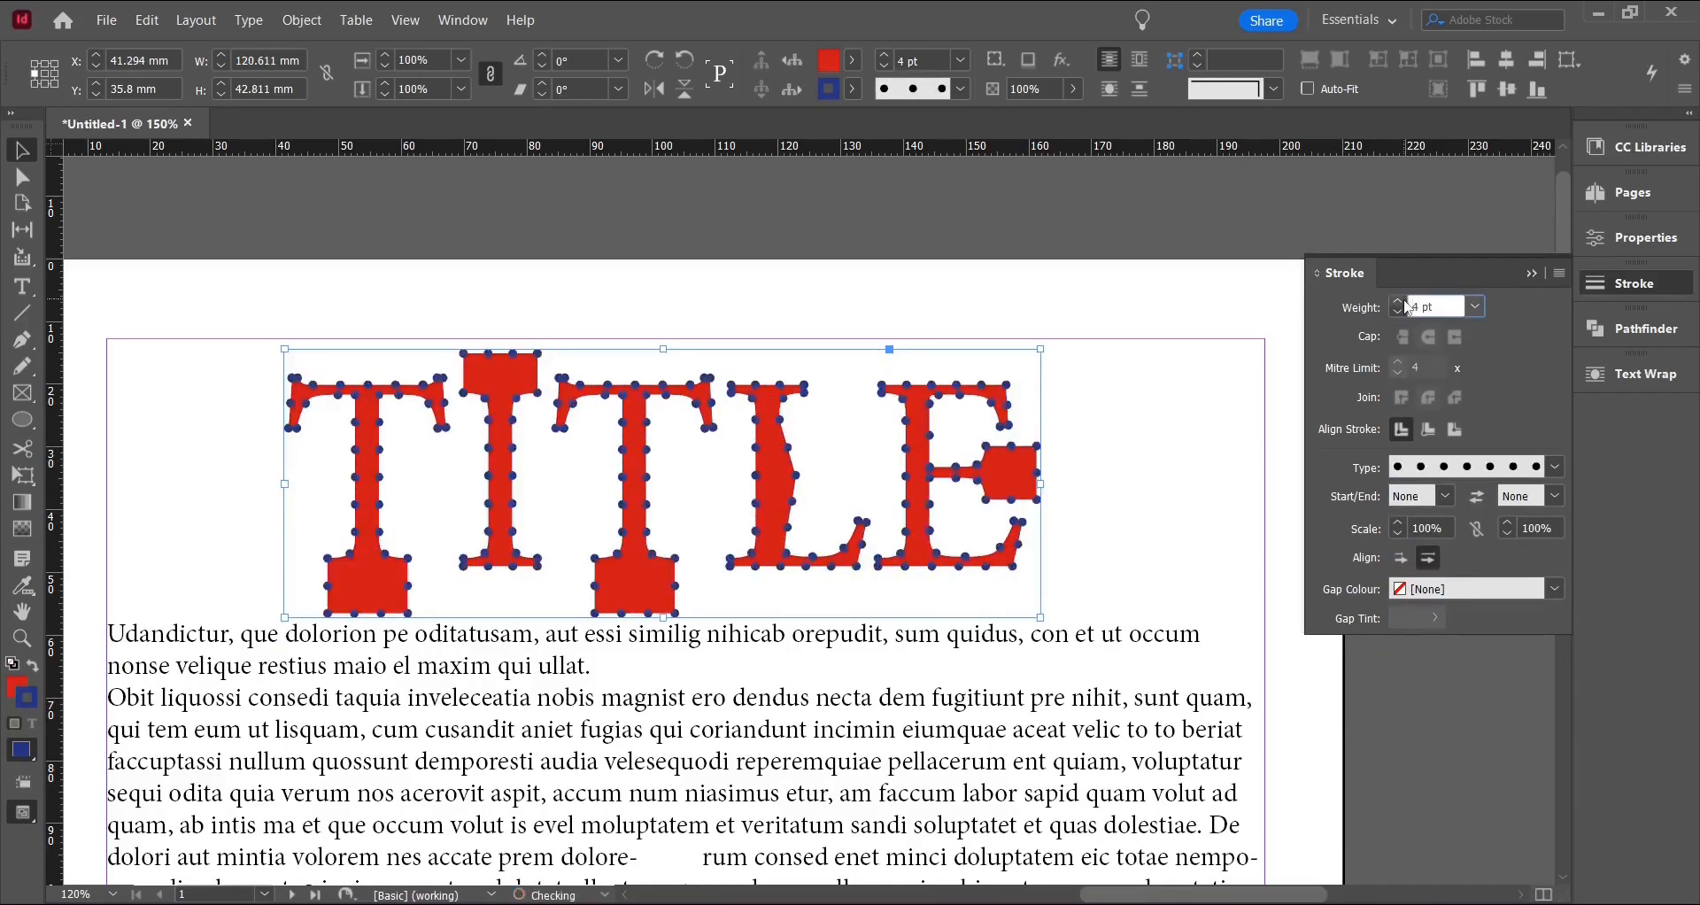
left_click(1398, 311)
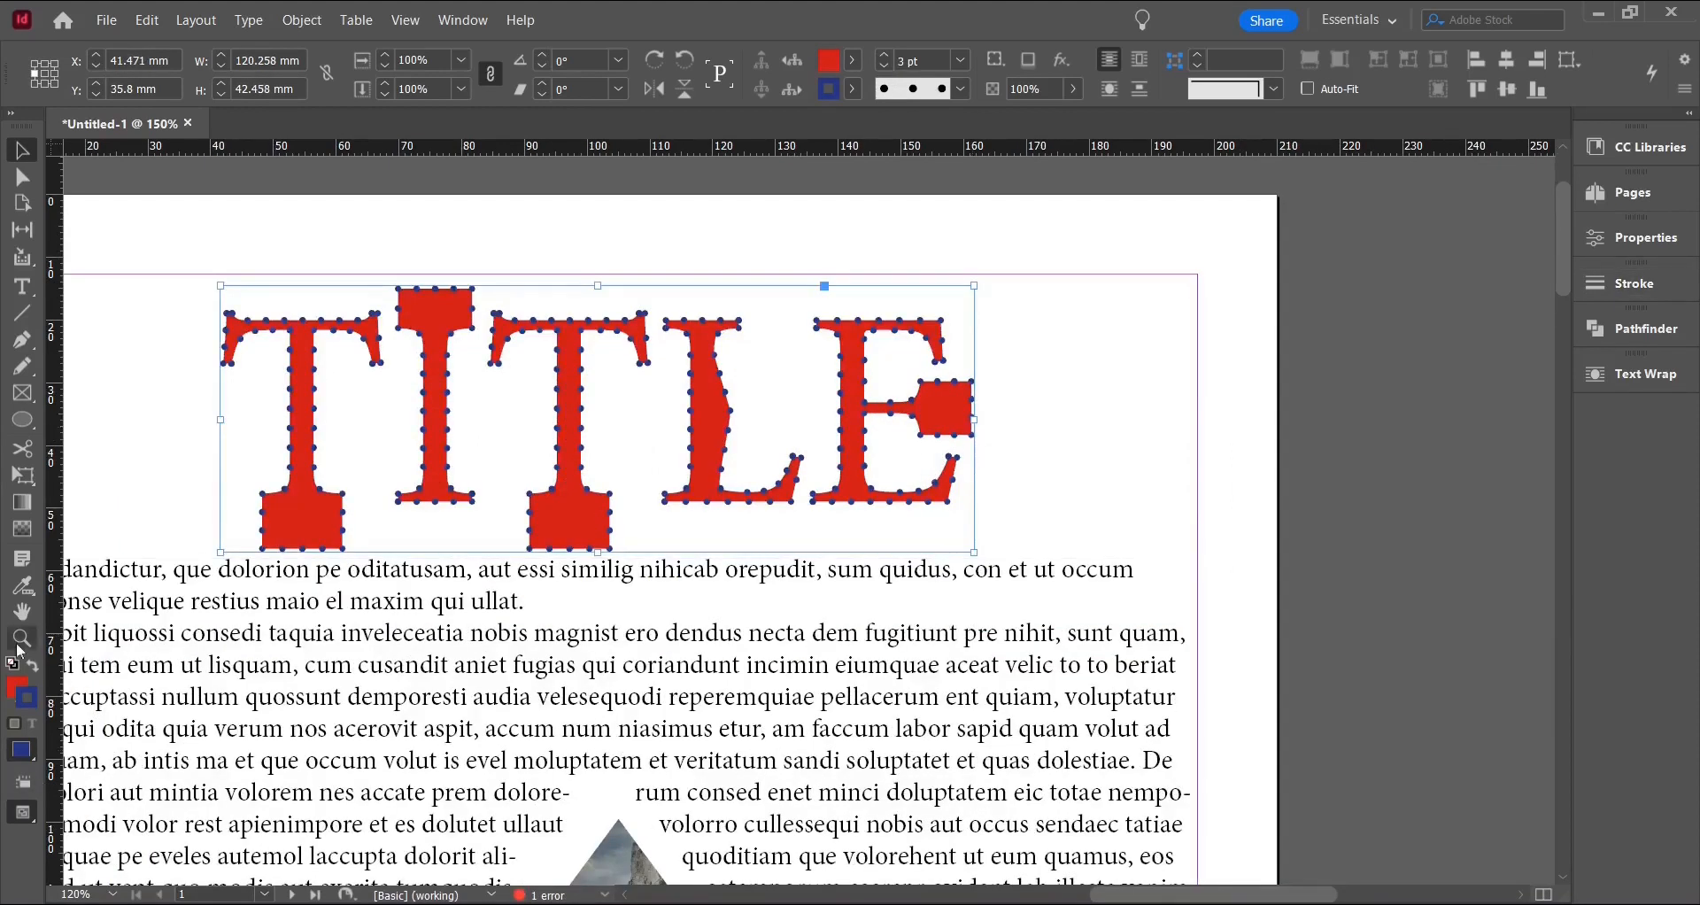
Draw a circle about 3.9 mm wide above the title and set its stroke colour to blue C=100 M=90 Y=10 K=0.
left_click(20, 422)
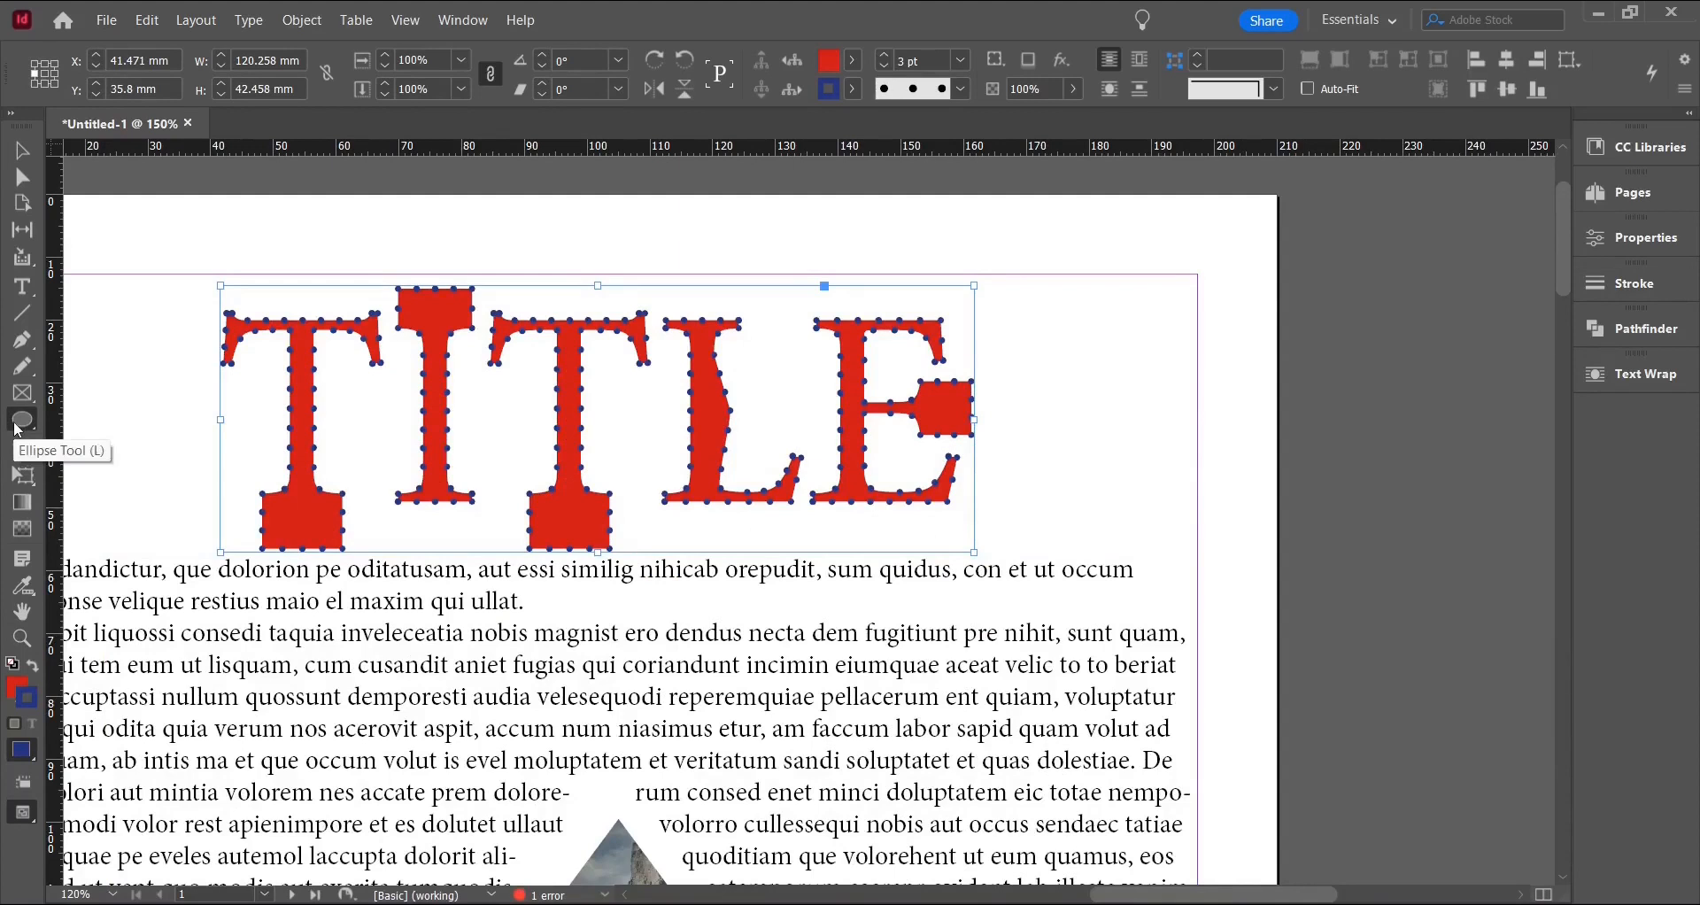
mouse_move(532, 207)
left_mouse_down()
mouse_move(562, 232)
mouse_move(534, 221)
left_mouse_up()
left_click(851, 89)
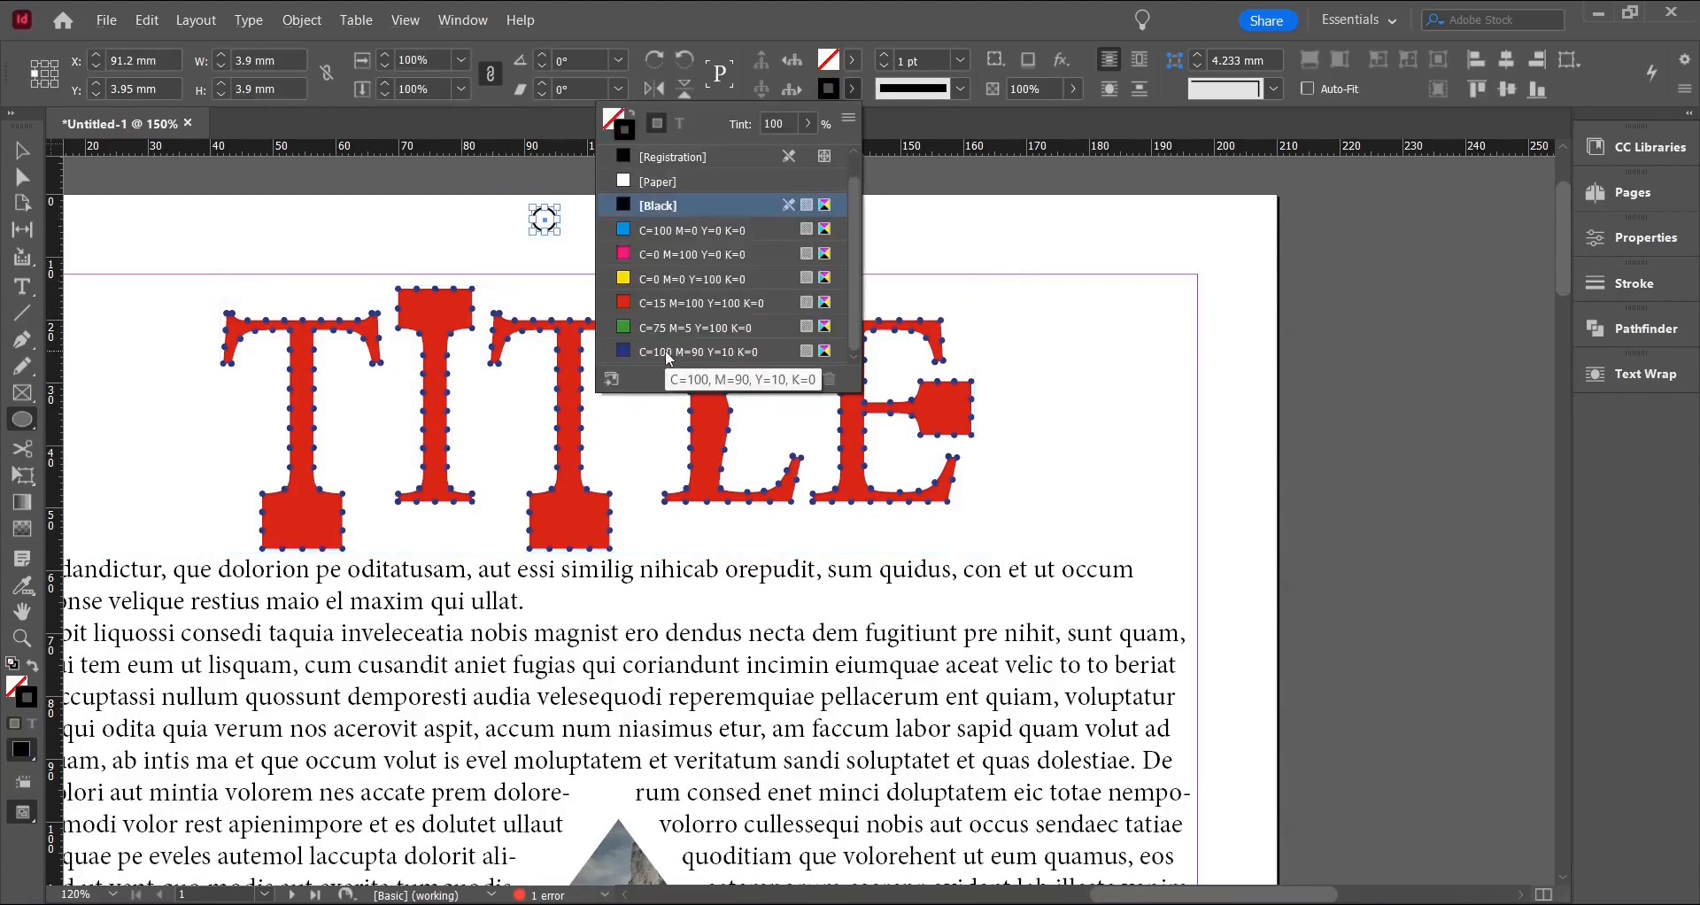
left_click(668, 353)
key("Escape")
key("v")
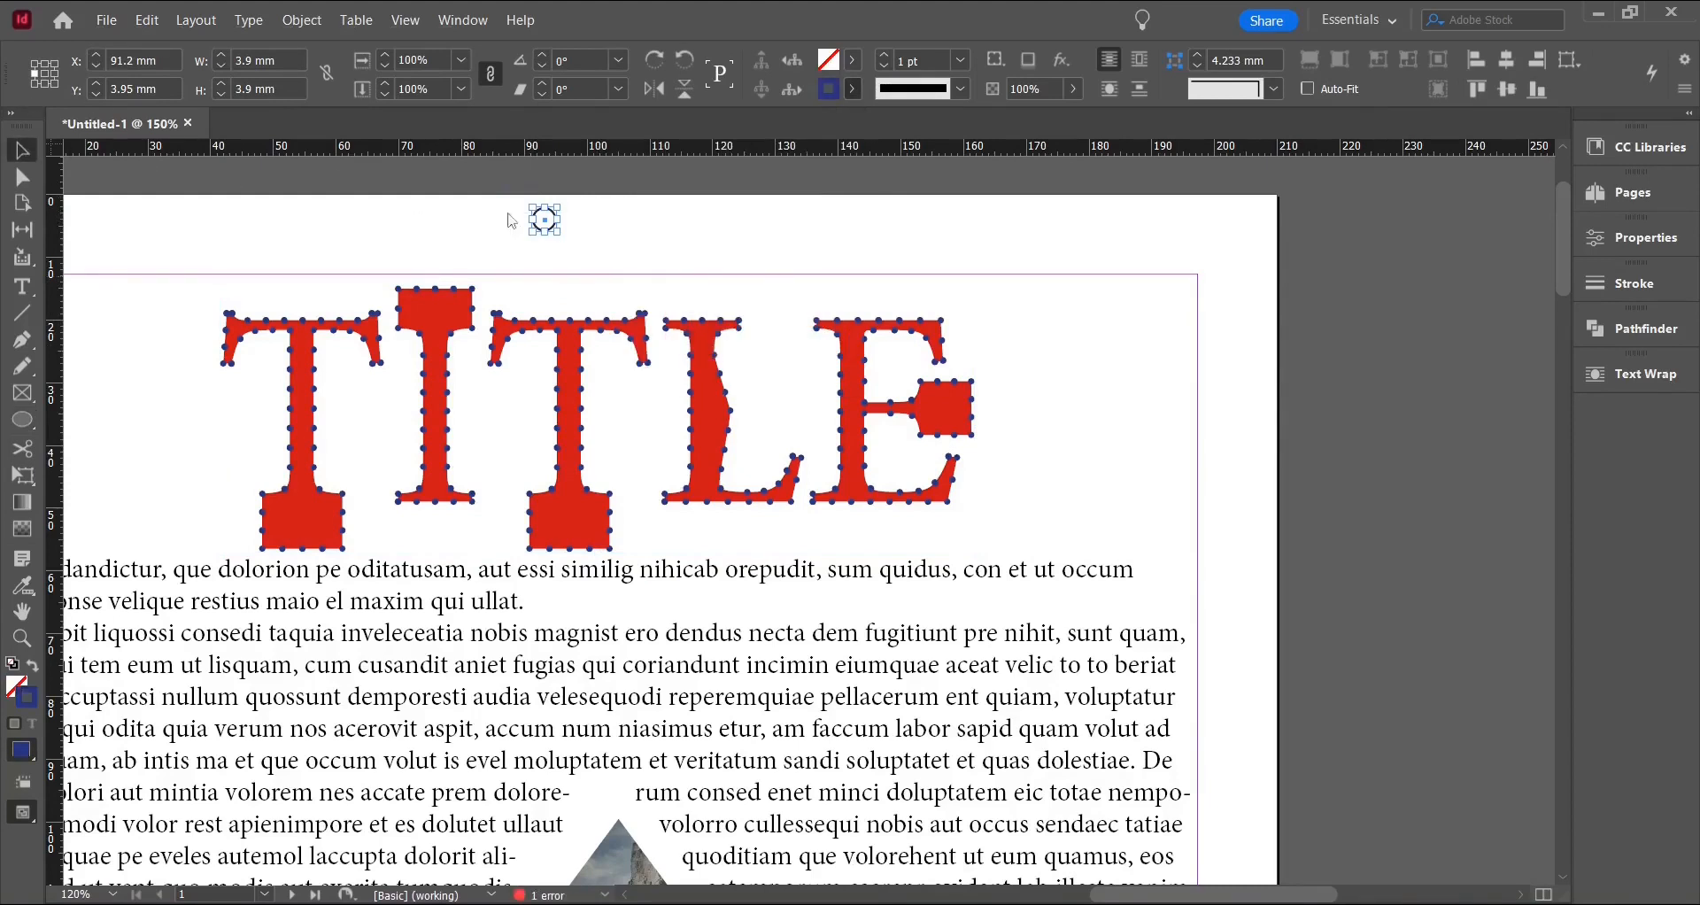
Place copies of the small circle in the blocks of both Ts, the I and the E, and subtract them from the title with Pathfinder.
left_click_drag(546, 223, 300, 527)
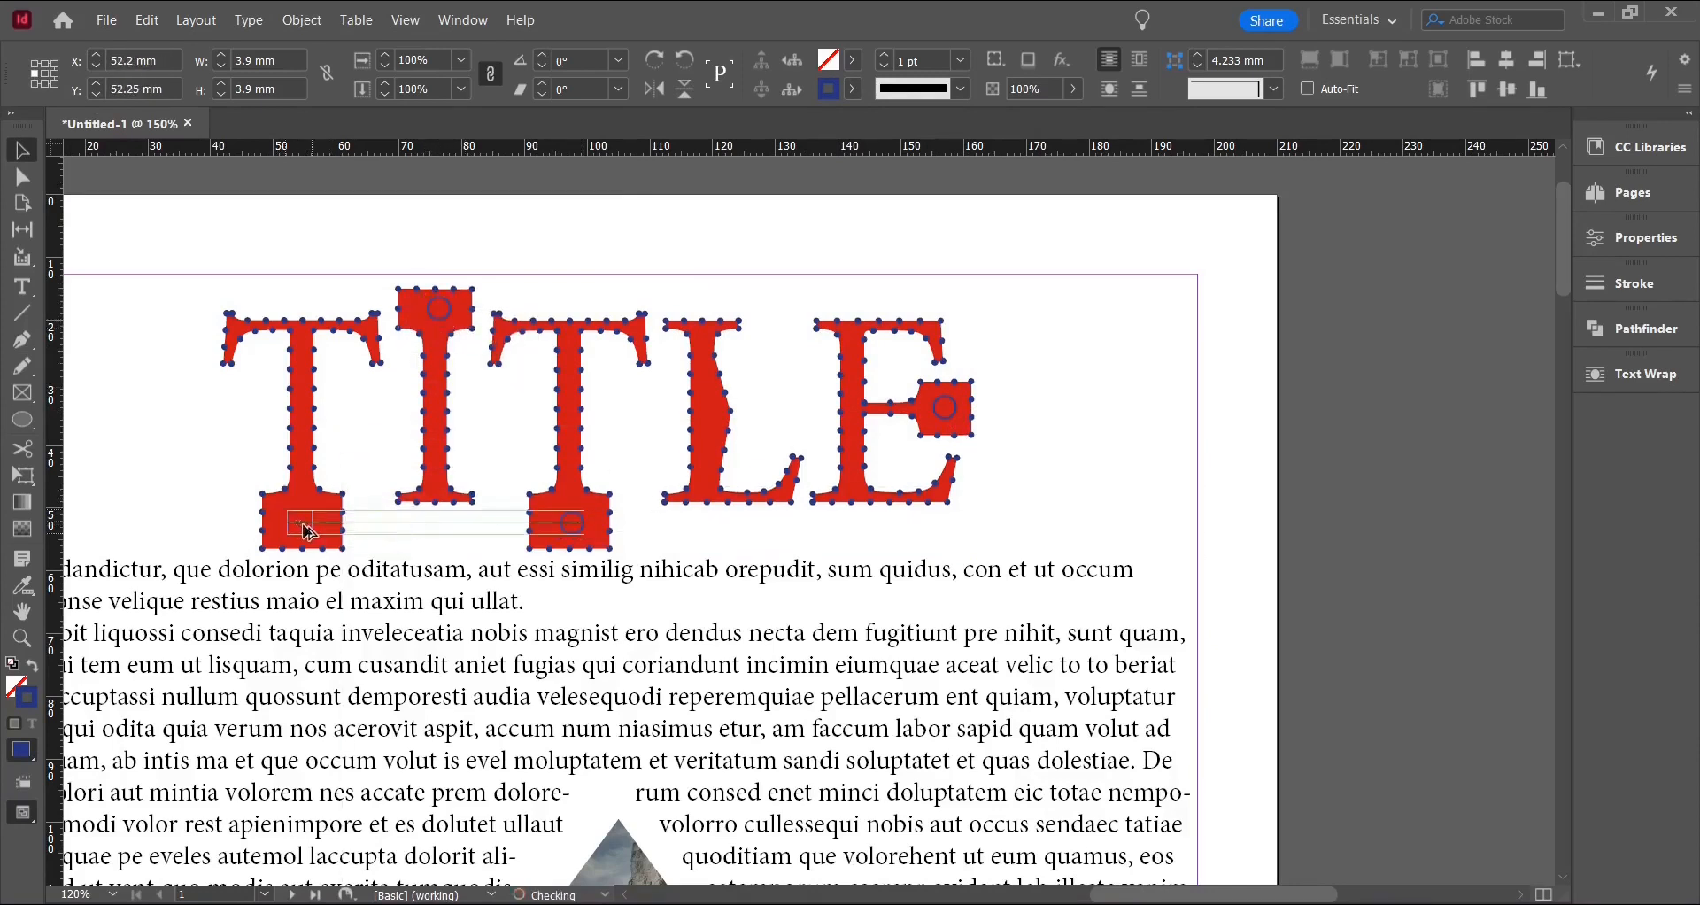
key("ctrl+a")
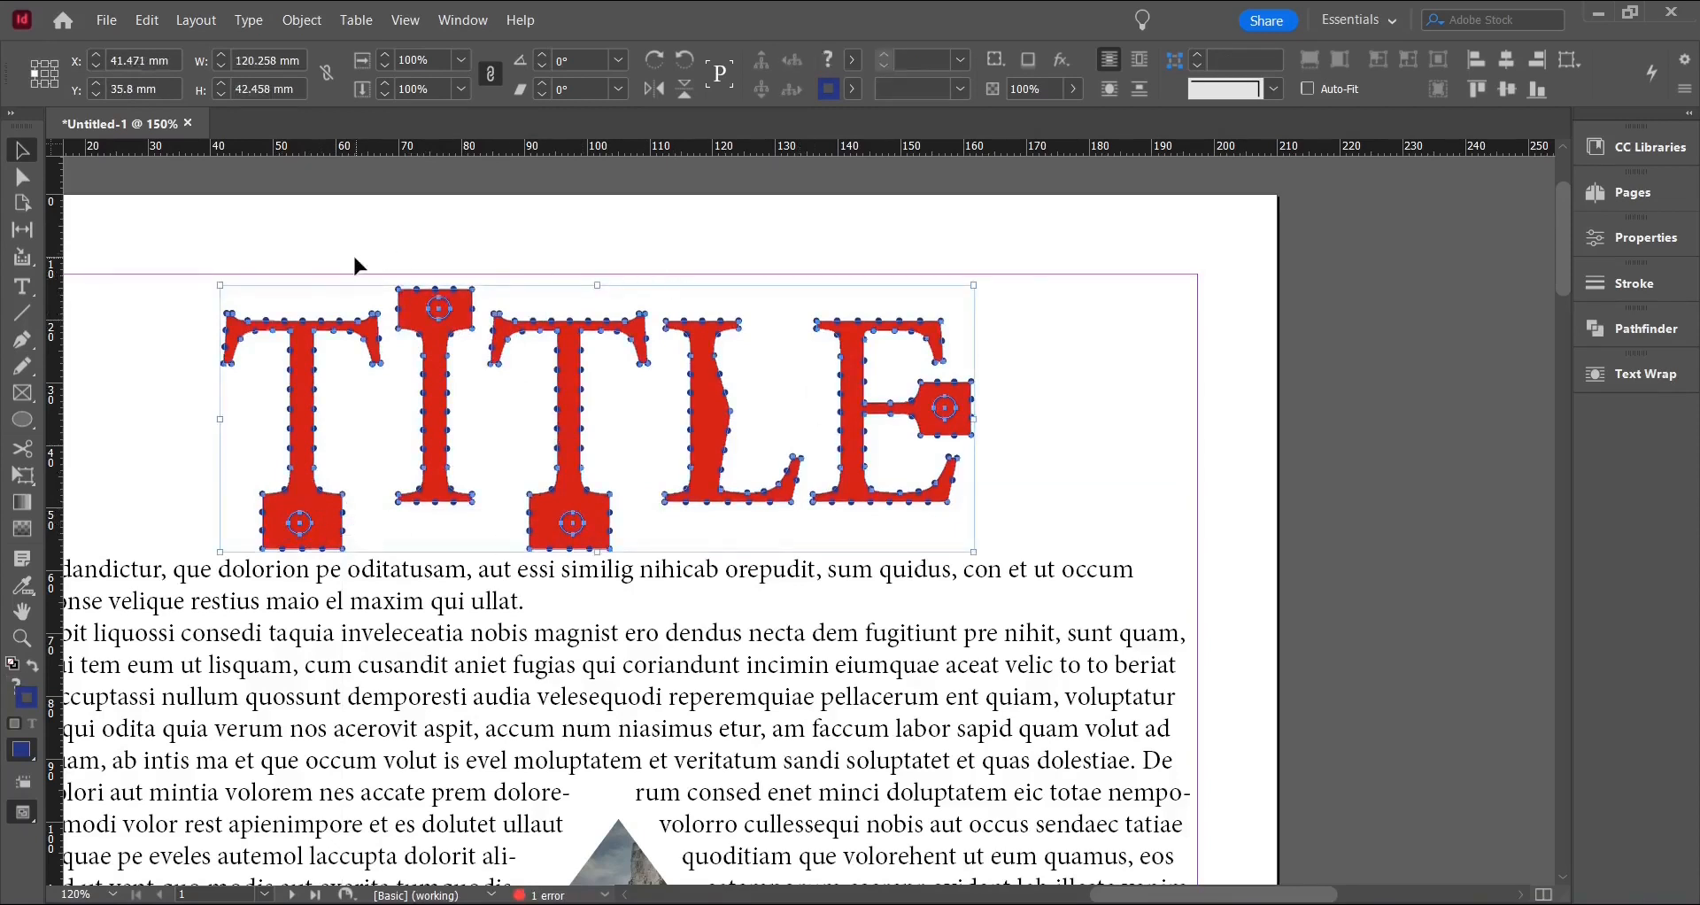
left_click(1679, 339)
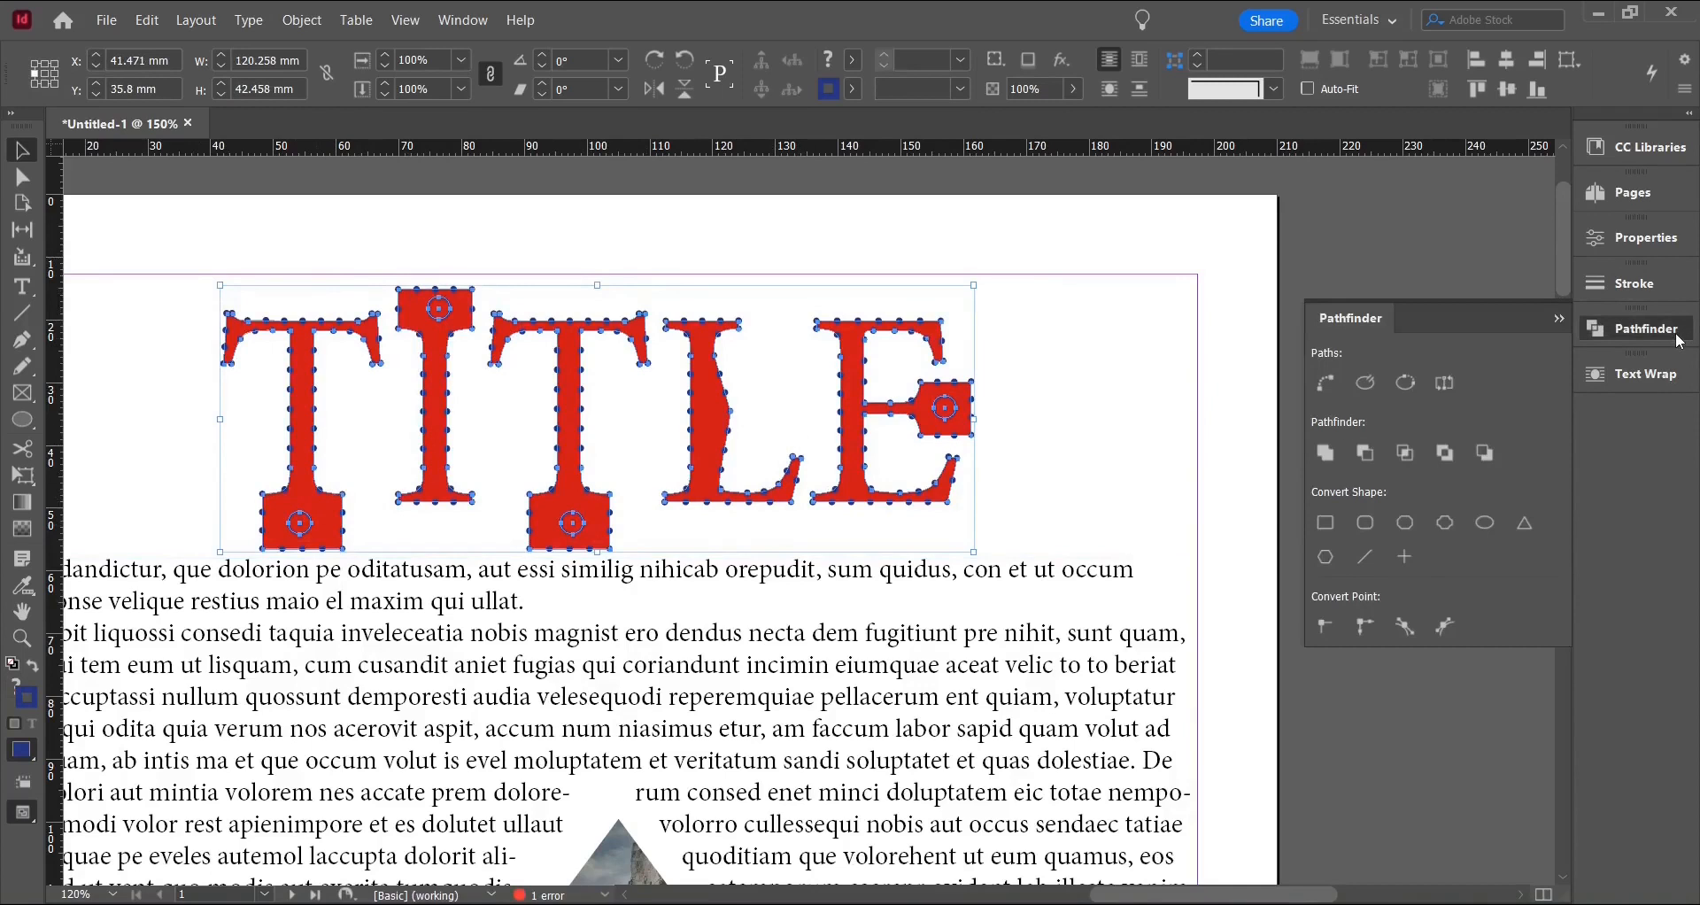
left_click(1365, 453)
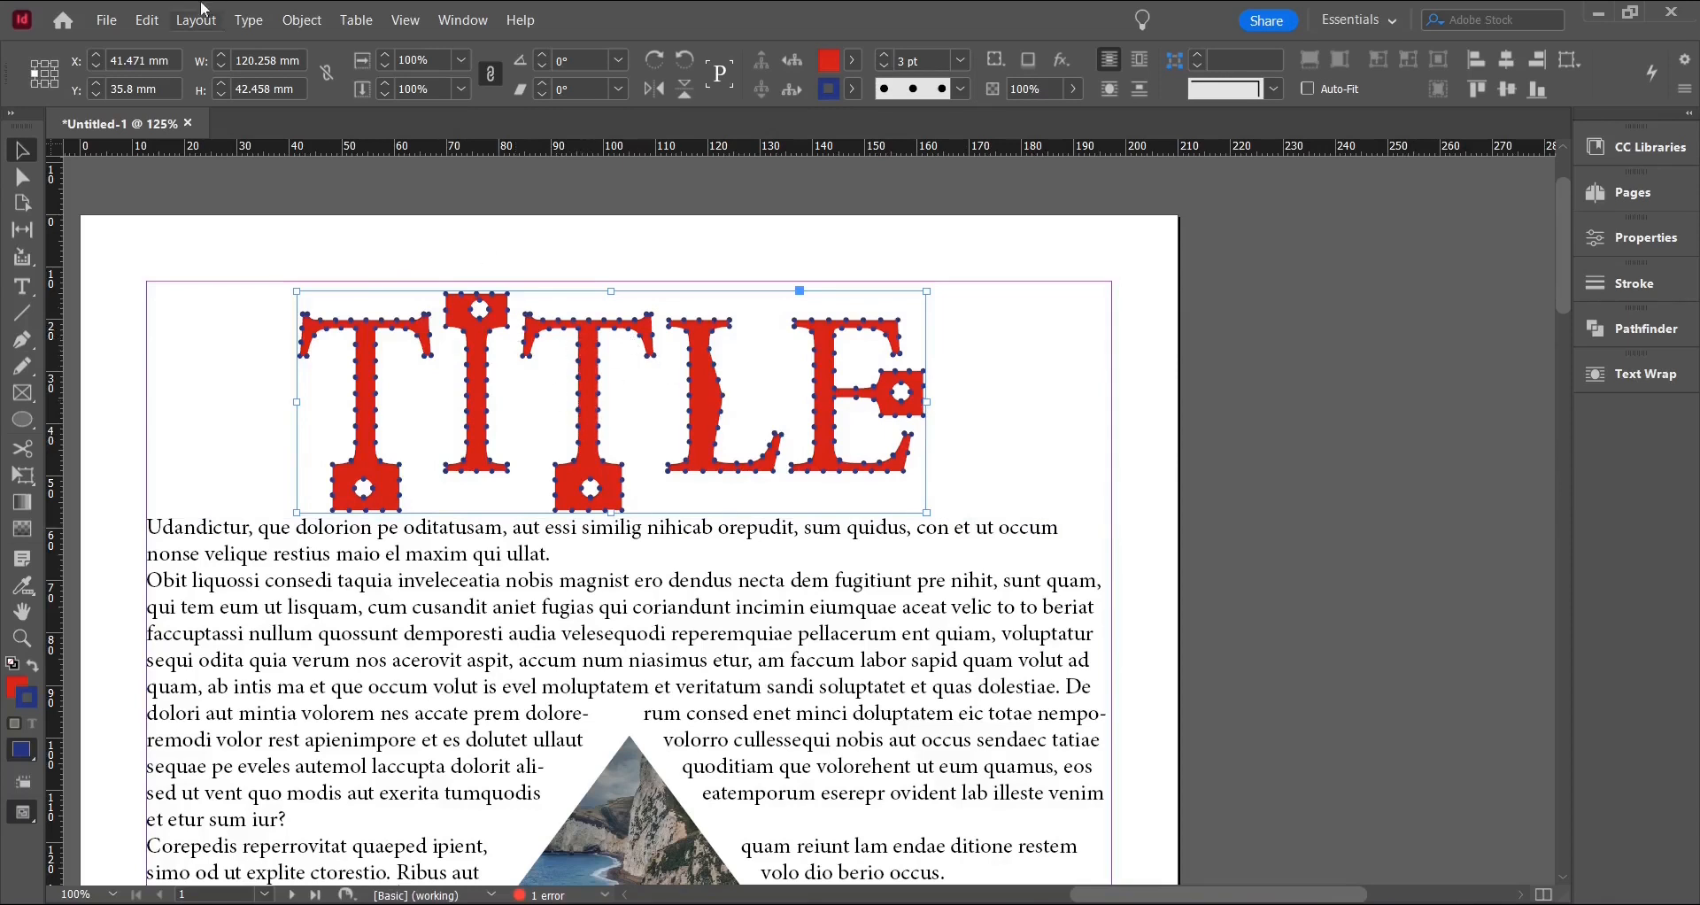
Place the image owinter-g85b3b8d75_1920 inside the title outlines.
left_click(107, 21)
left_click(168, 321)
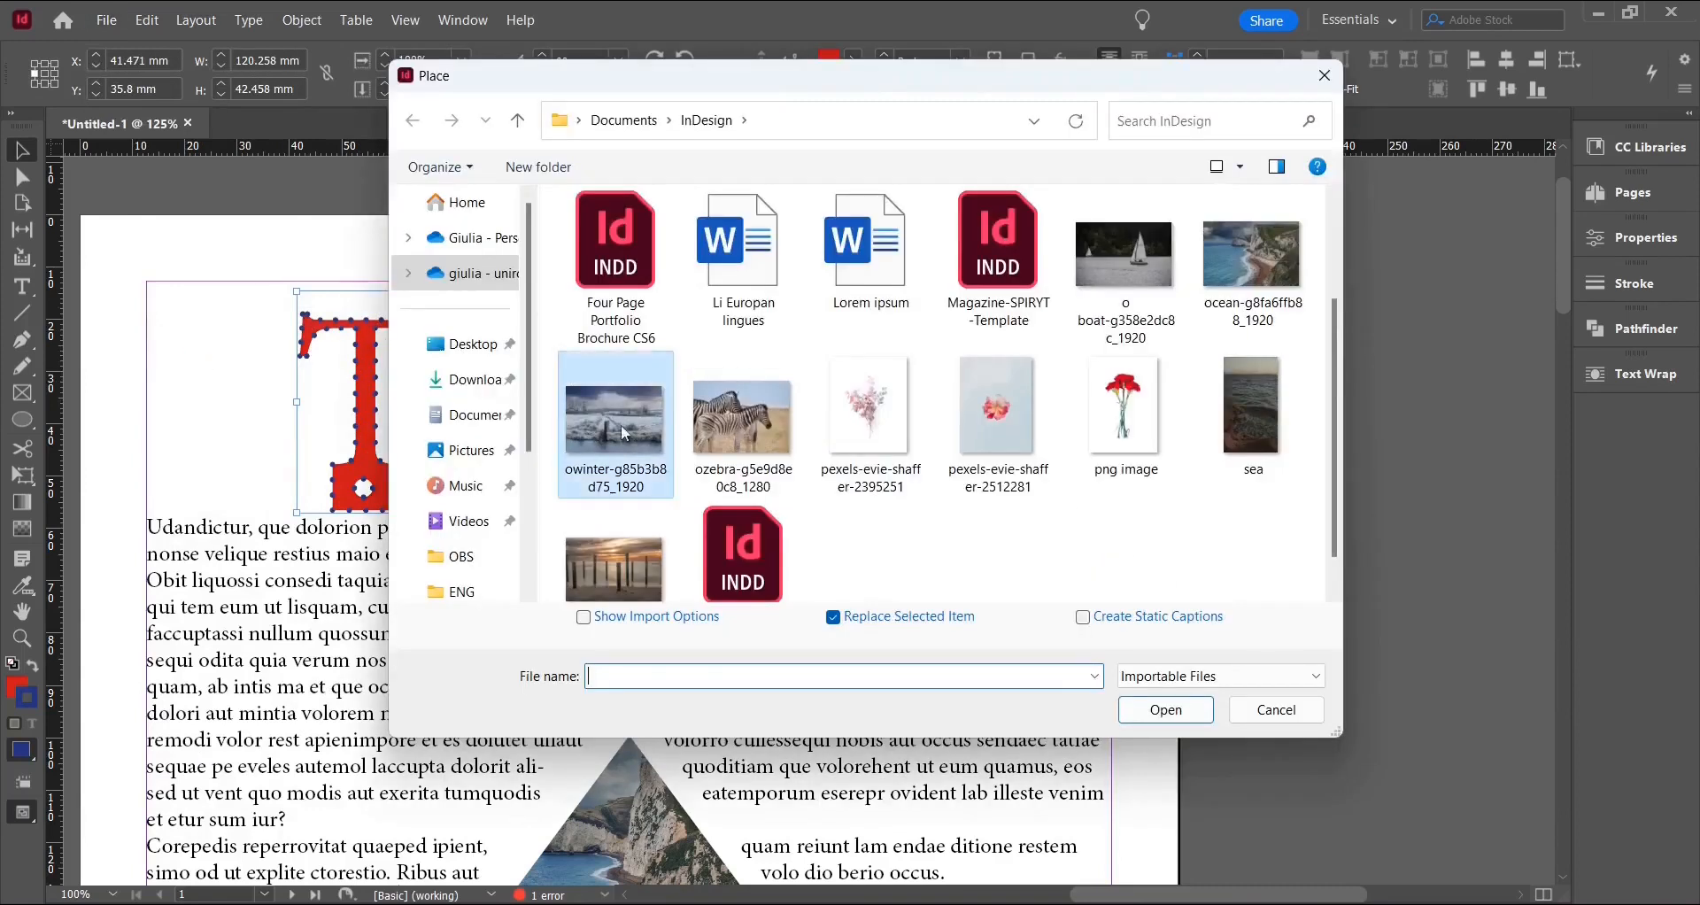
left_click(620, 423)
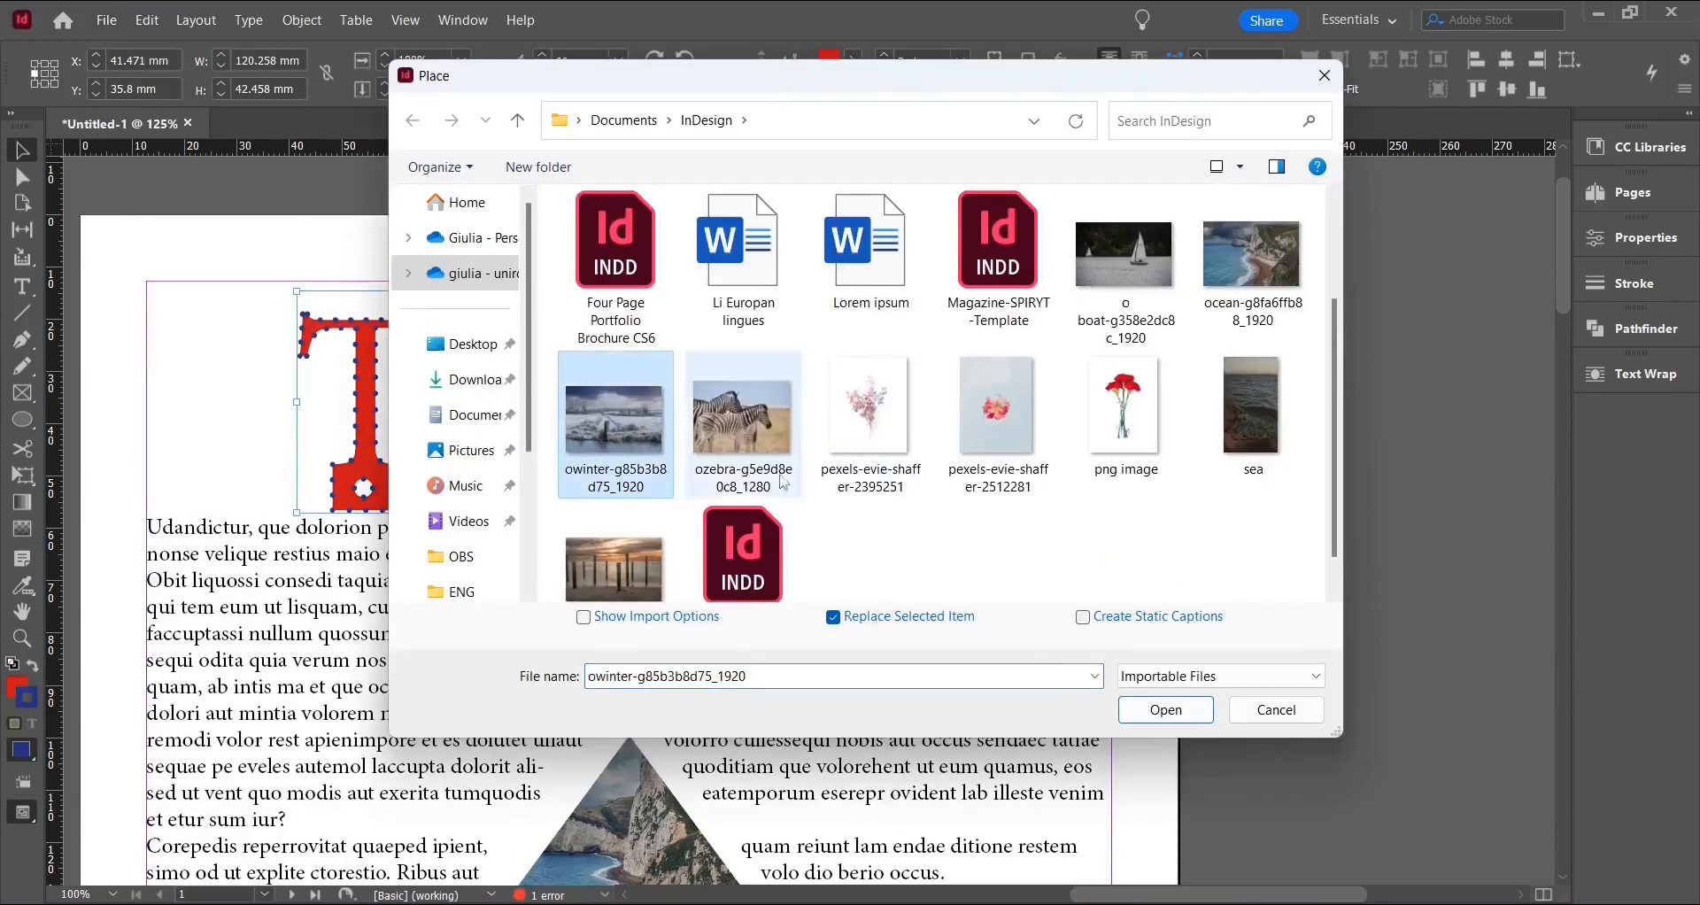
left_click(1164, 717)
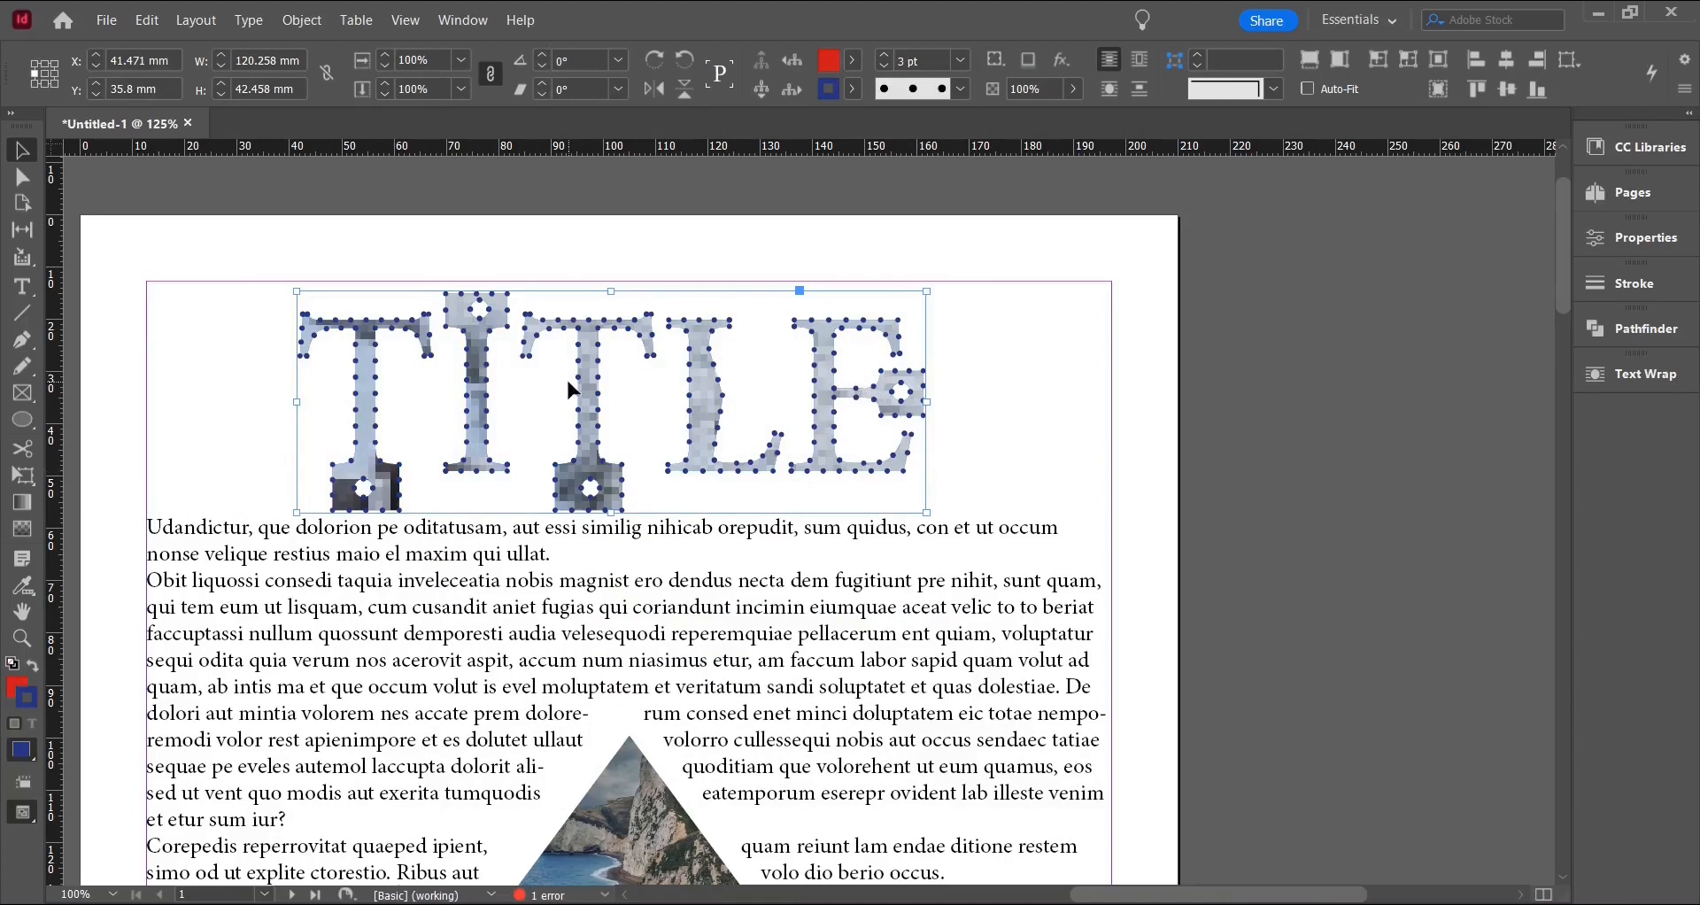
Scale the winter image inside the title down proportionally to about 240 × 165 mm and position it so it still covers all the letters.
left_click(872, 399)
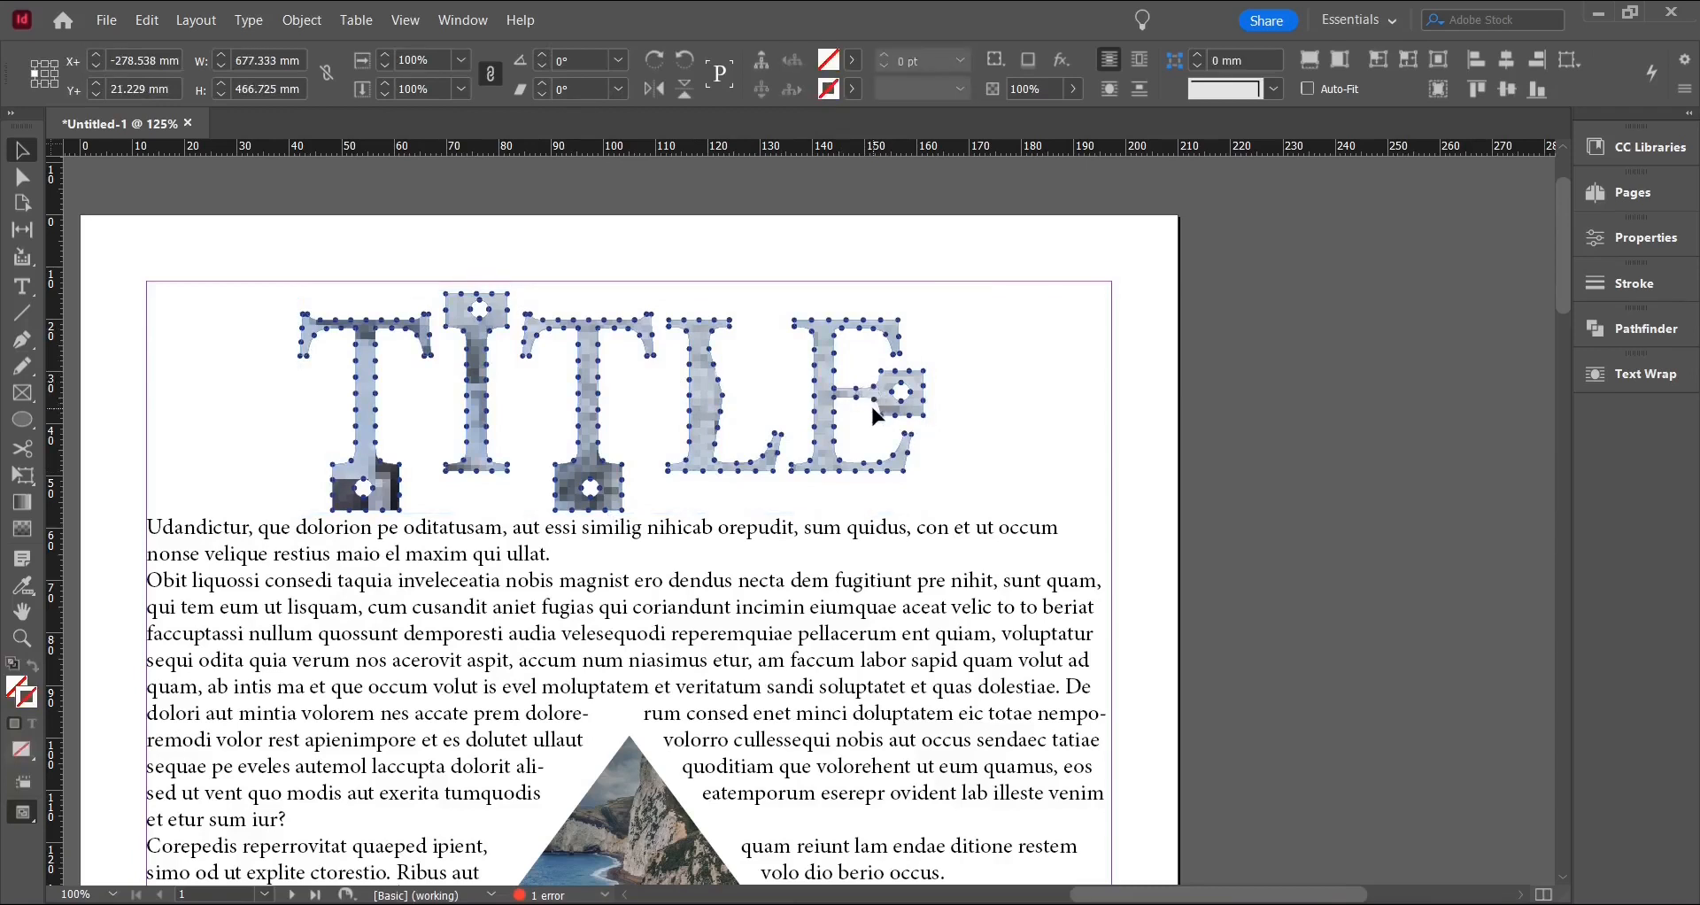
key("ctrl+minus")
key("ctrl+minus")
key("ctrl+minus")
key("ctrl+minus")
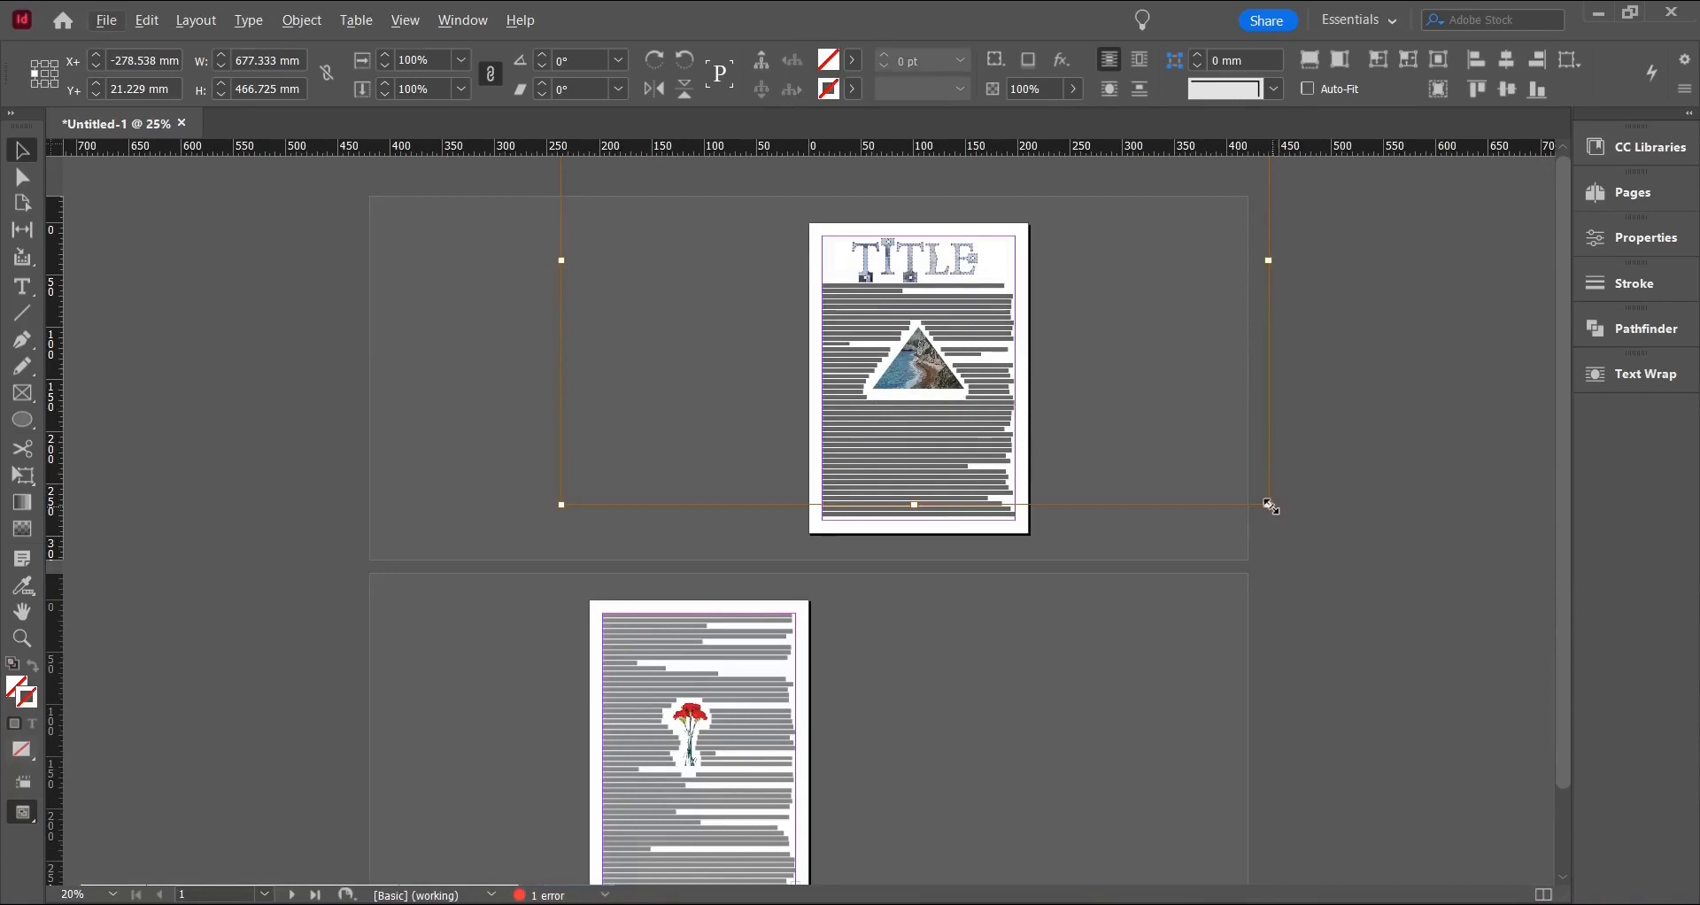
left_click_drag(1268, 505, 1091, 382)
left_click_drag(816, 379, 890, 539)
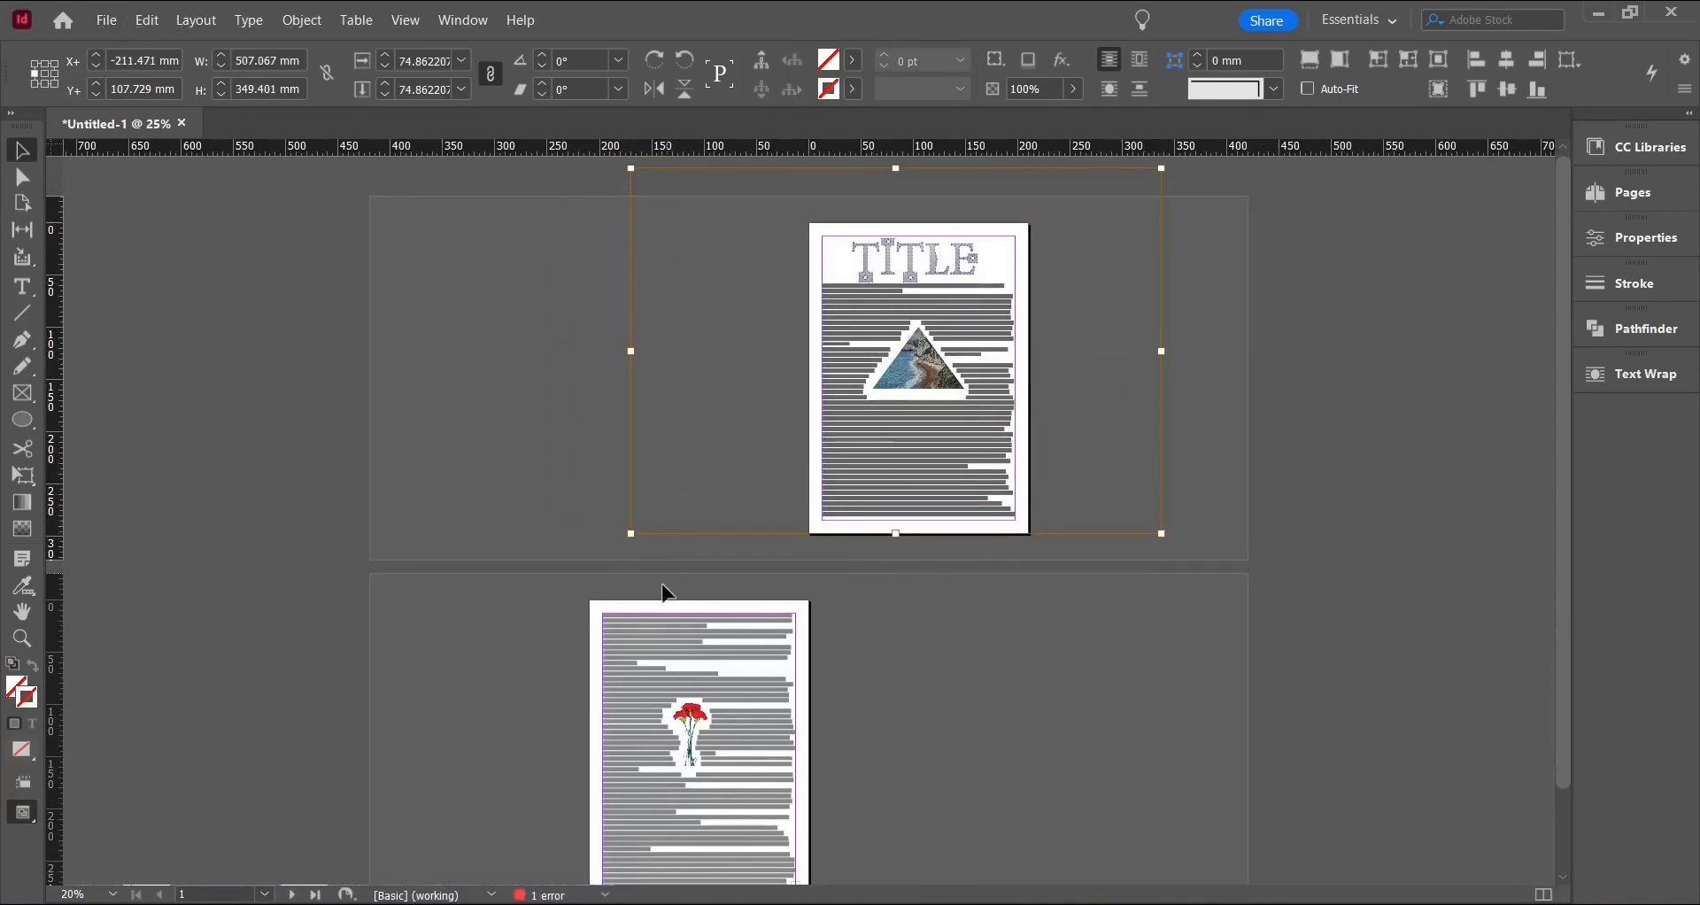
left_click_drag(631, 534, 814, 407)
left_click_drag(1160, 168, 1064, 235)
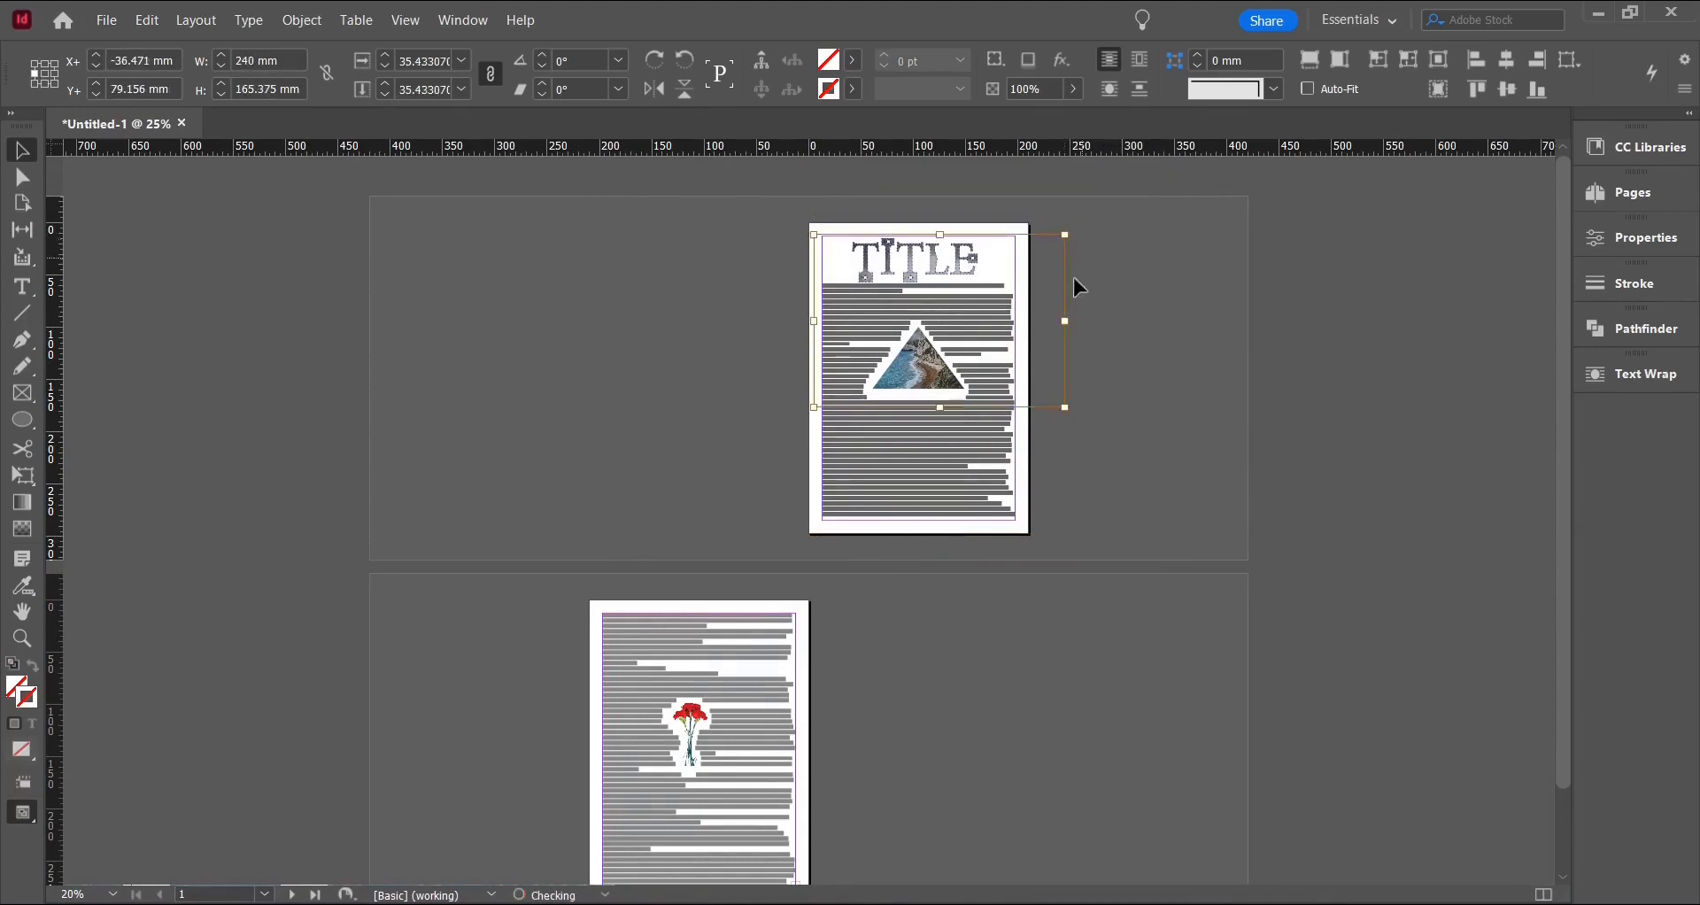
key("ctrl+1")
left_click(1149, 411)
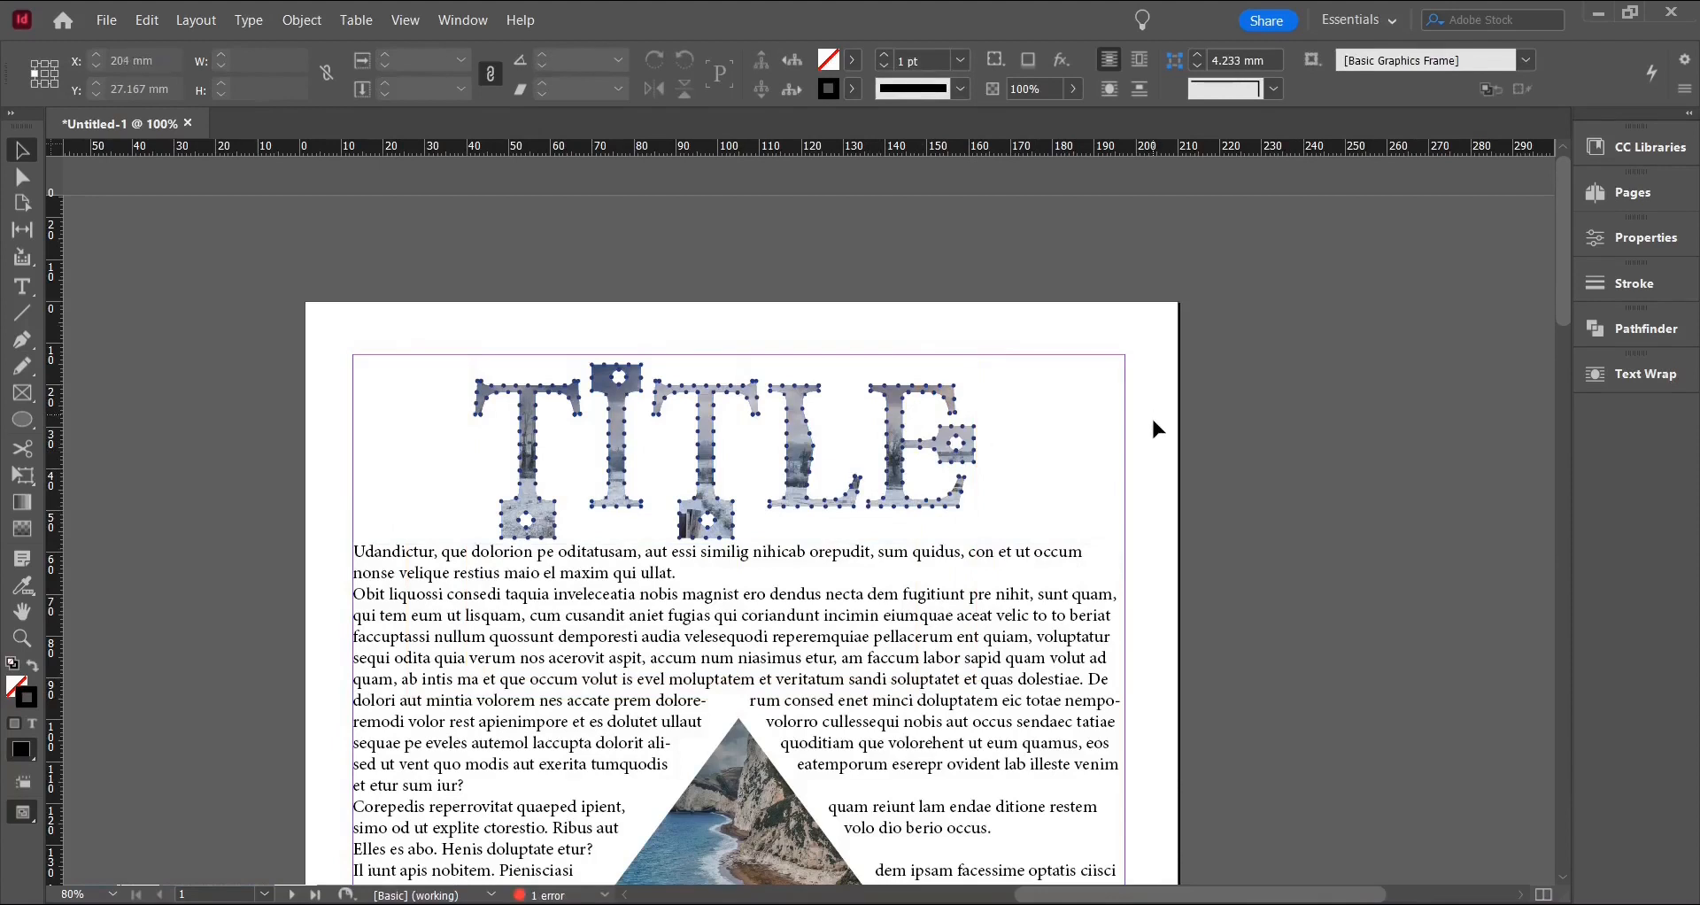
key("ctrl+equal")
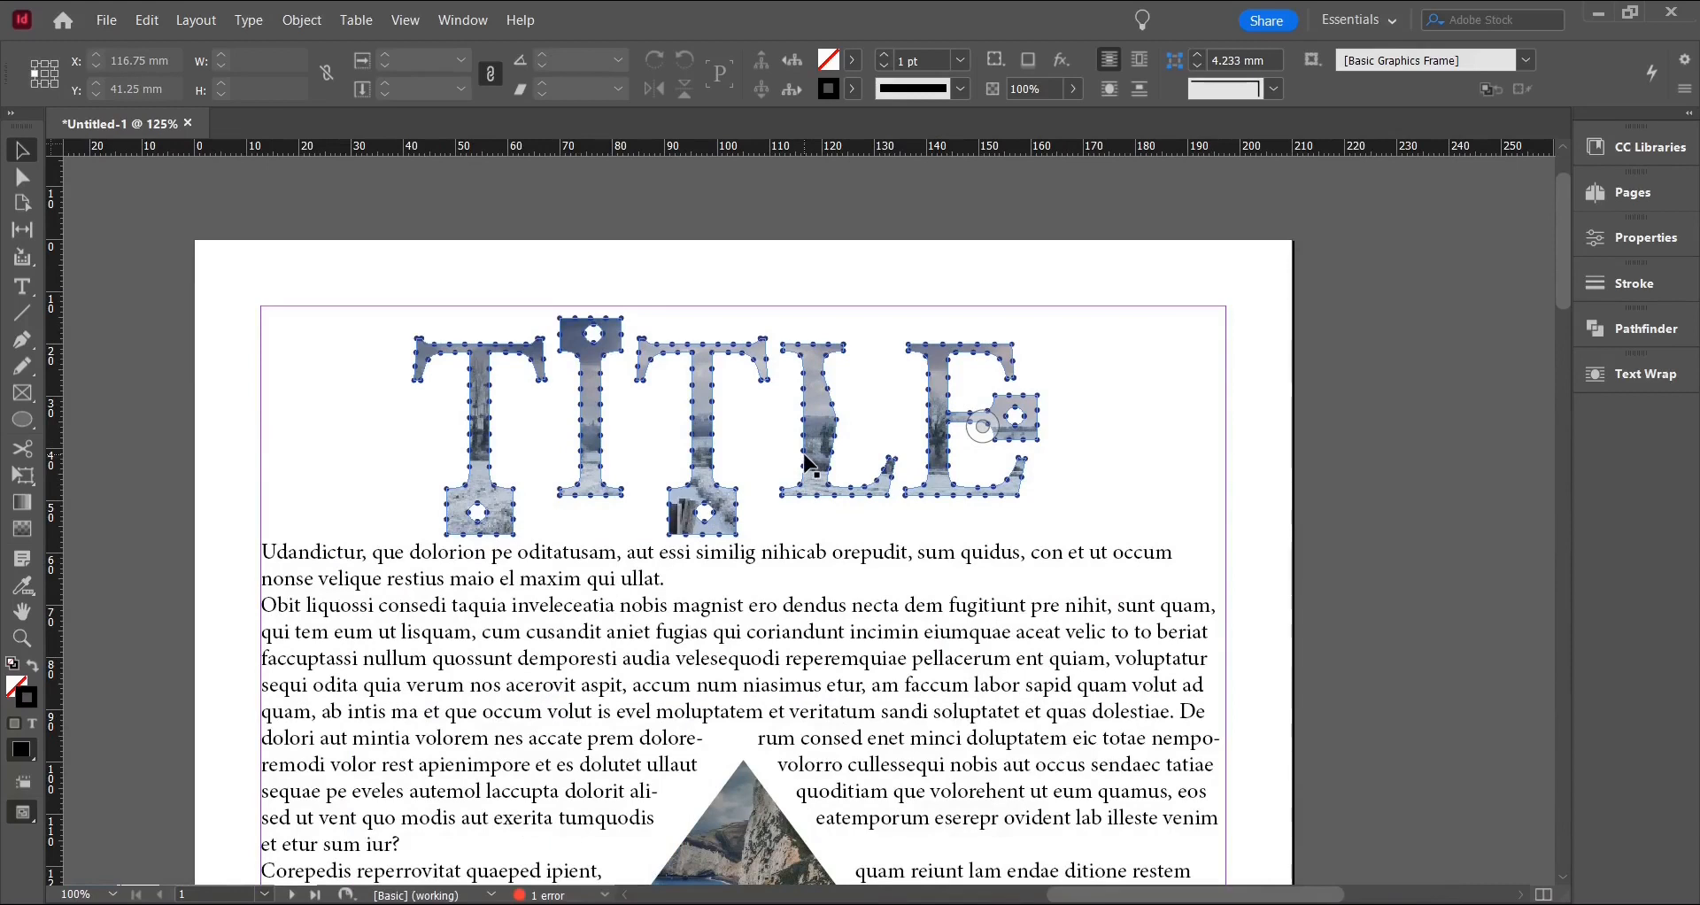
Anchor the triangle image to the body text at the line just above it.
scroll(814, 452, "down", 4)
scroll(937, 701, "down", 2)
left_click(841, 662)
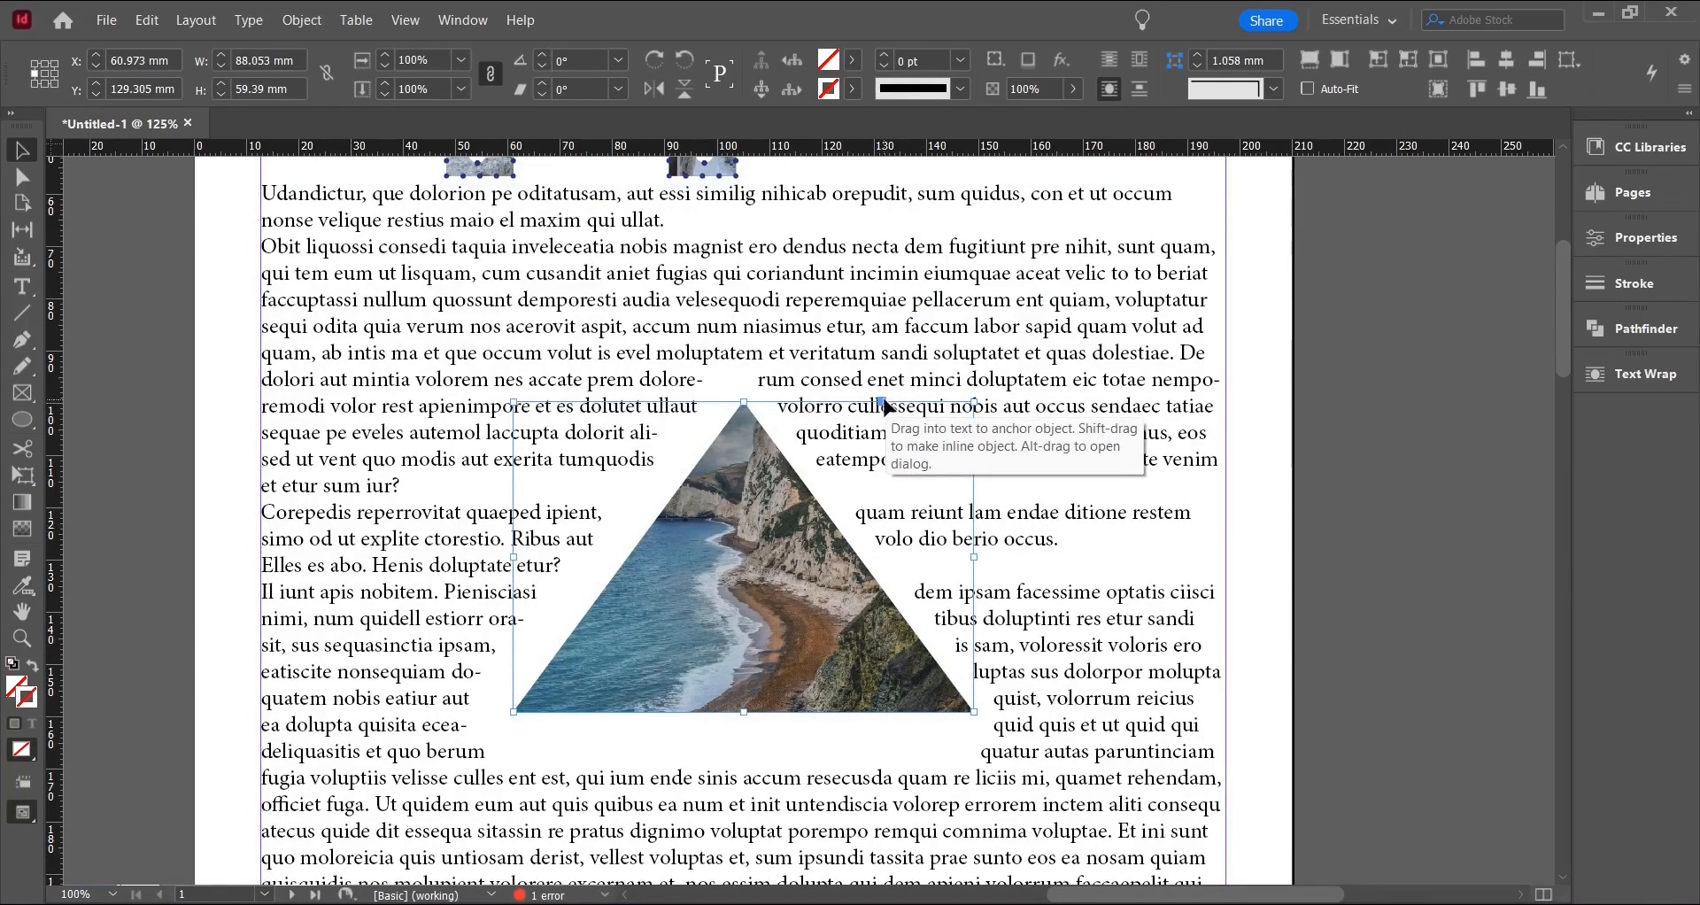
left_click_drag(881, 402, 895, 387)
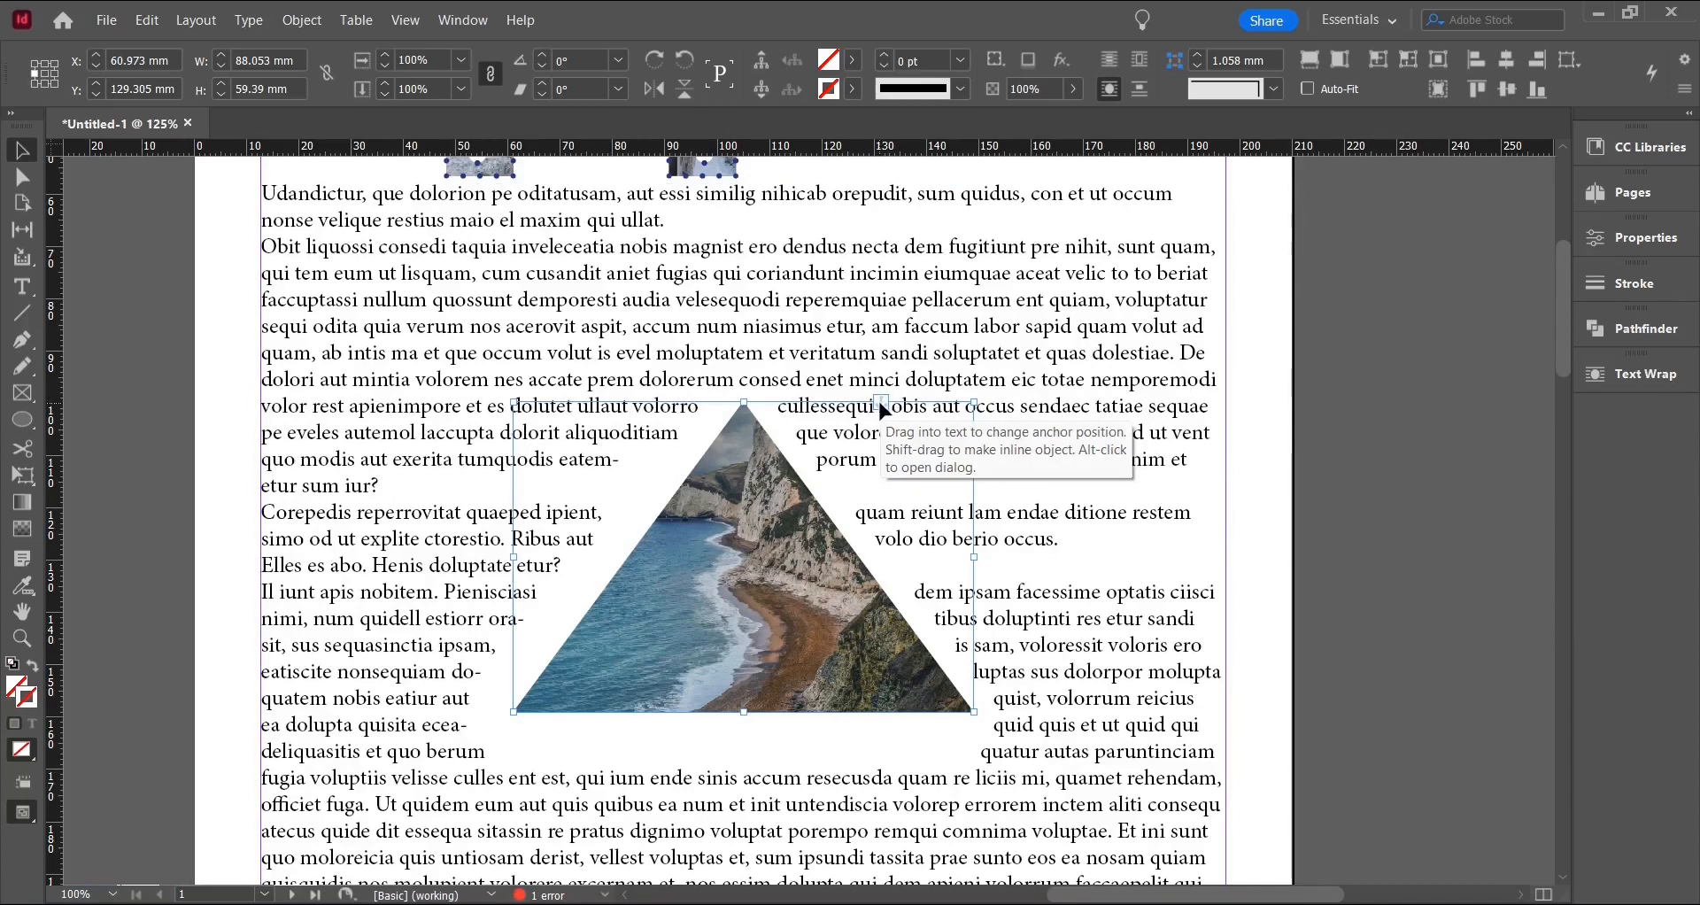
Move the body text frame around the page with its anchored triangle image, return it to X 12.7 mm, Y 171.15 mm, and select the triangle.
scroll(879, 397, "down", 1)
left_click_drag(1032, 456, 885, 459)
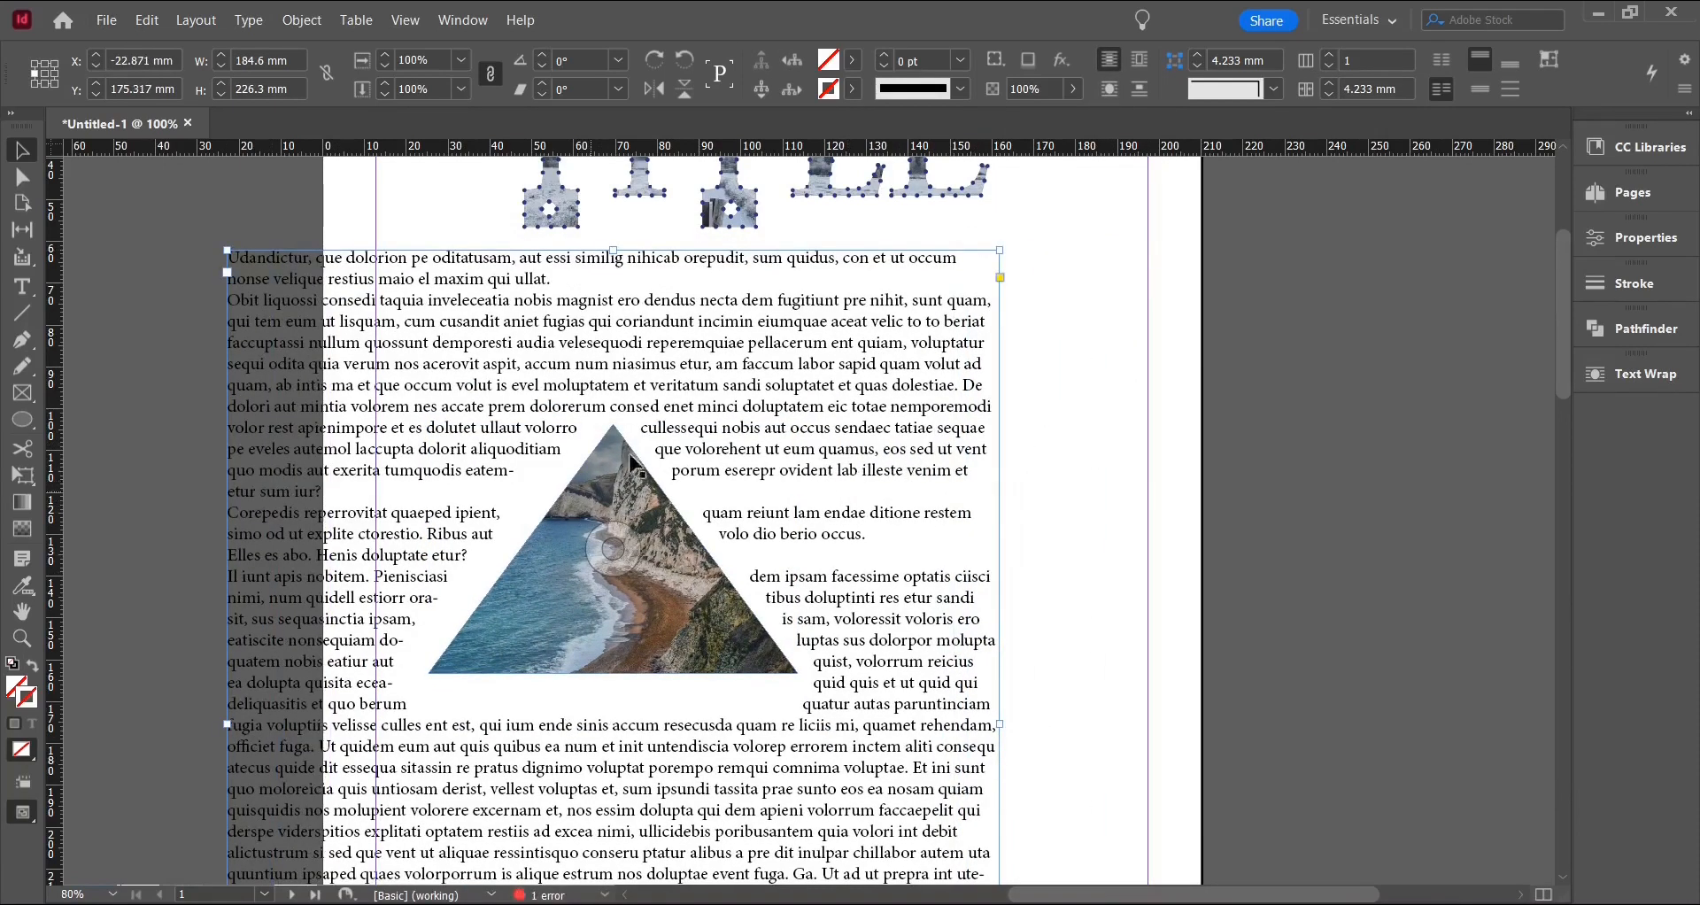
left_click_drag(779, 436, 1164, 519)
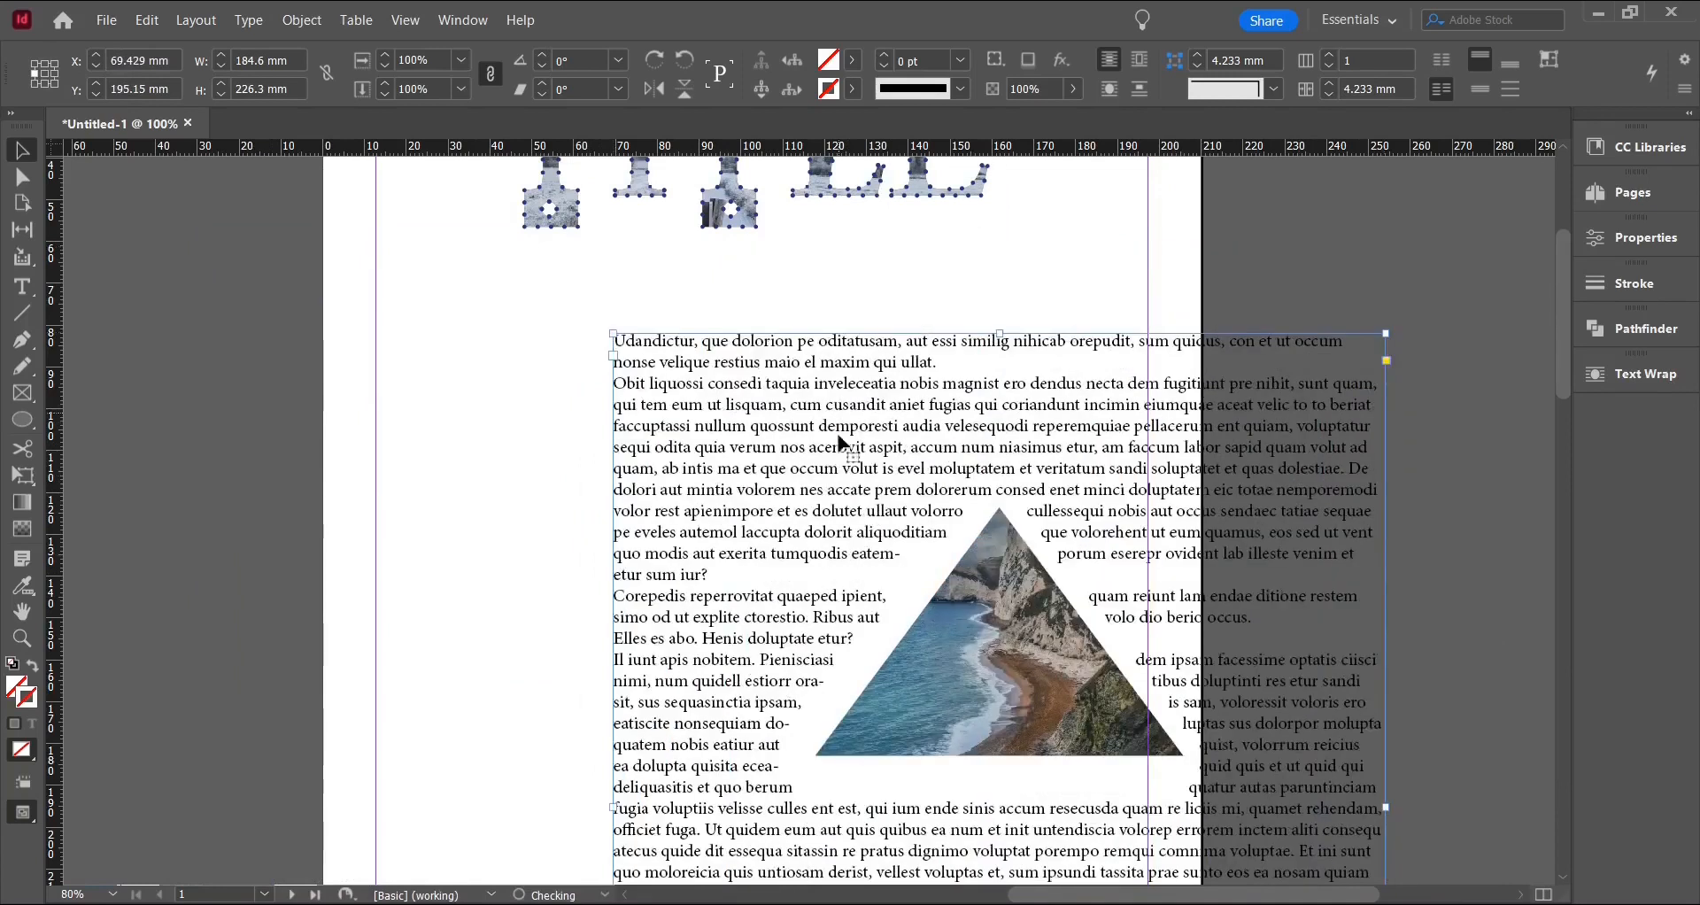
left_click_drag(691, 637, 227, 534)
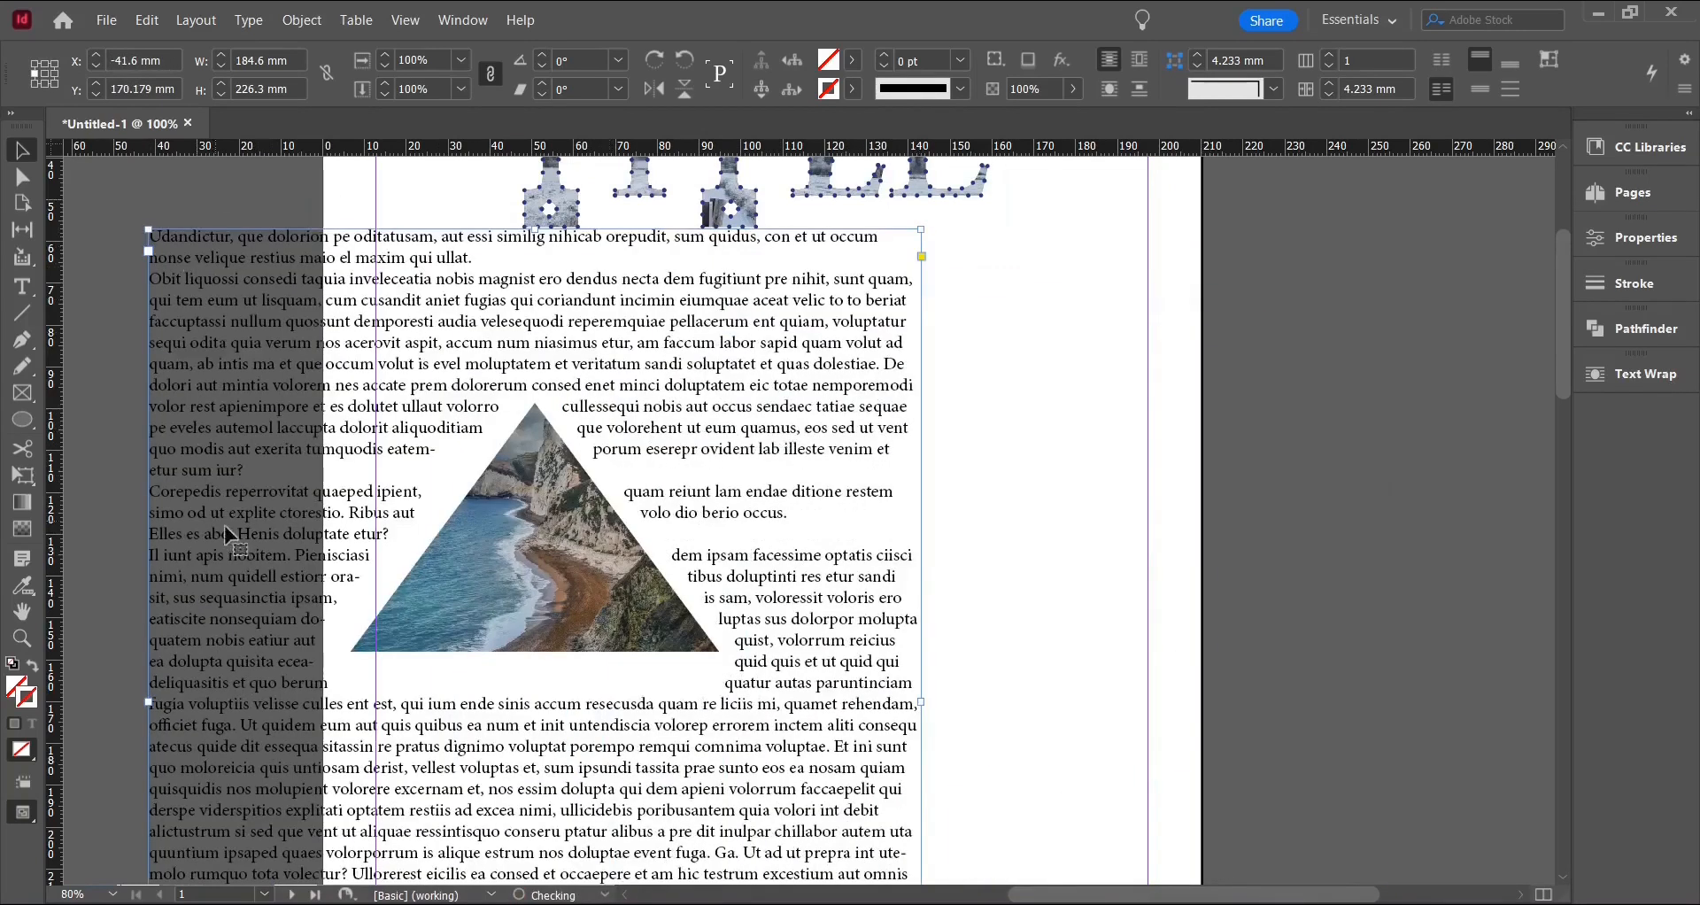
left_click_drag(825, 357, 1049, 361)
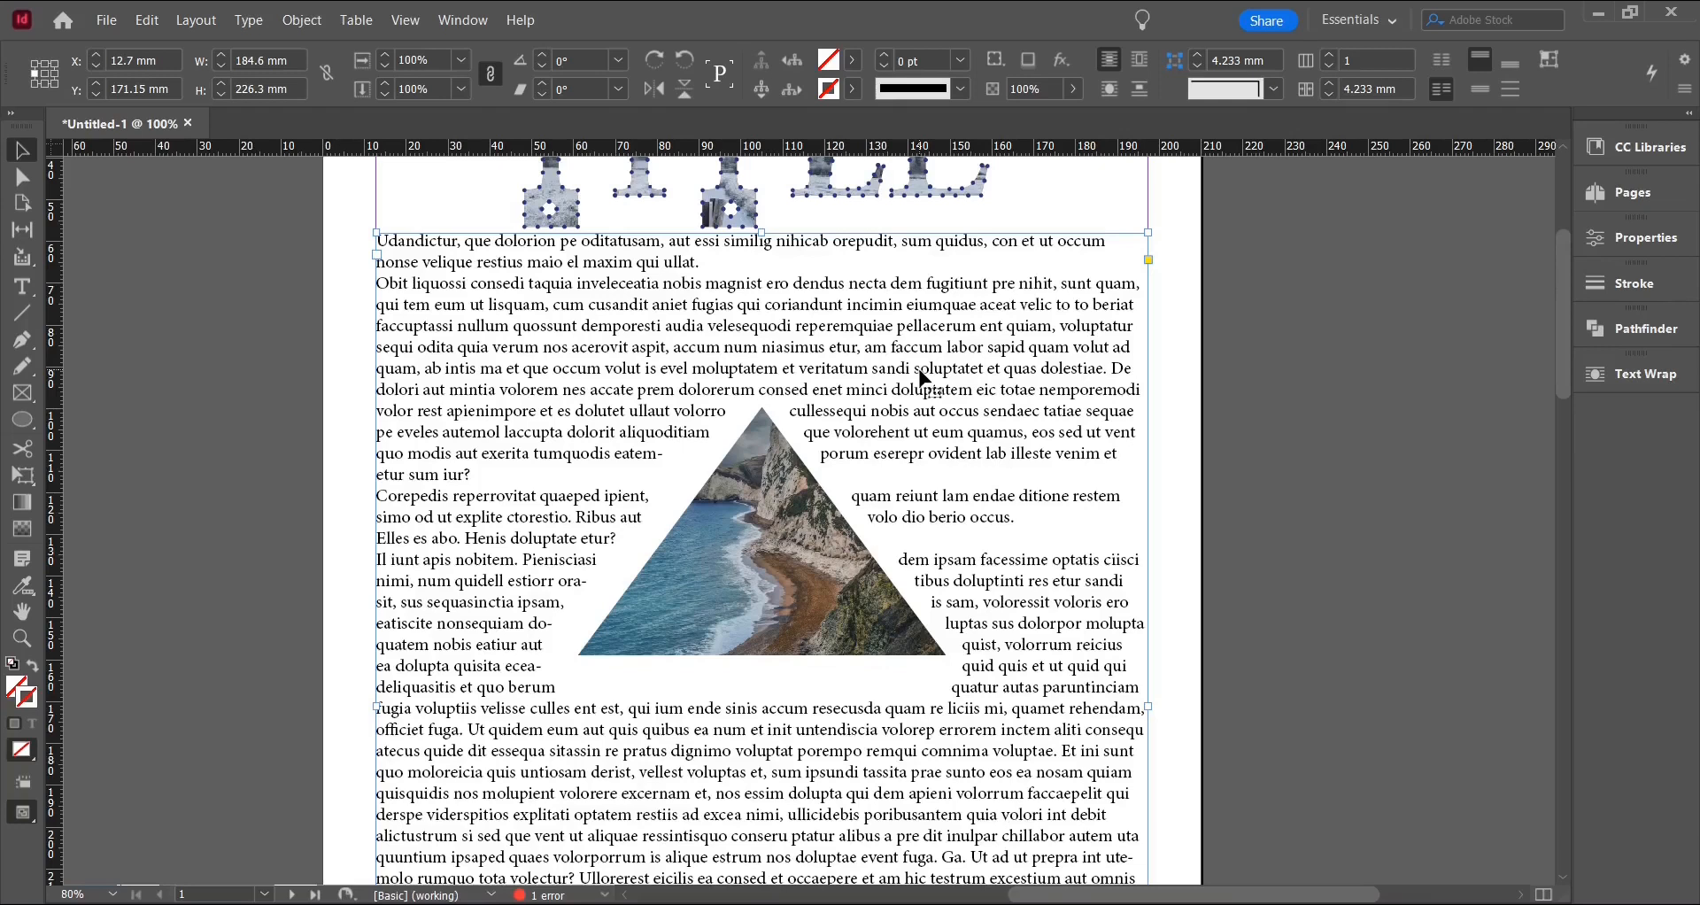
left_click(890, 575)
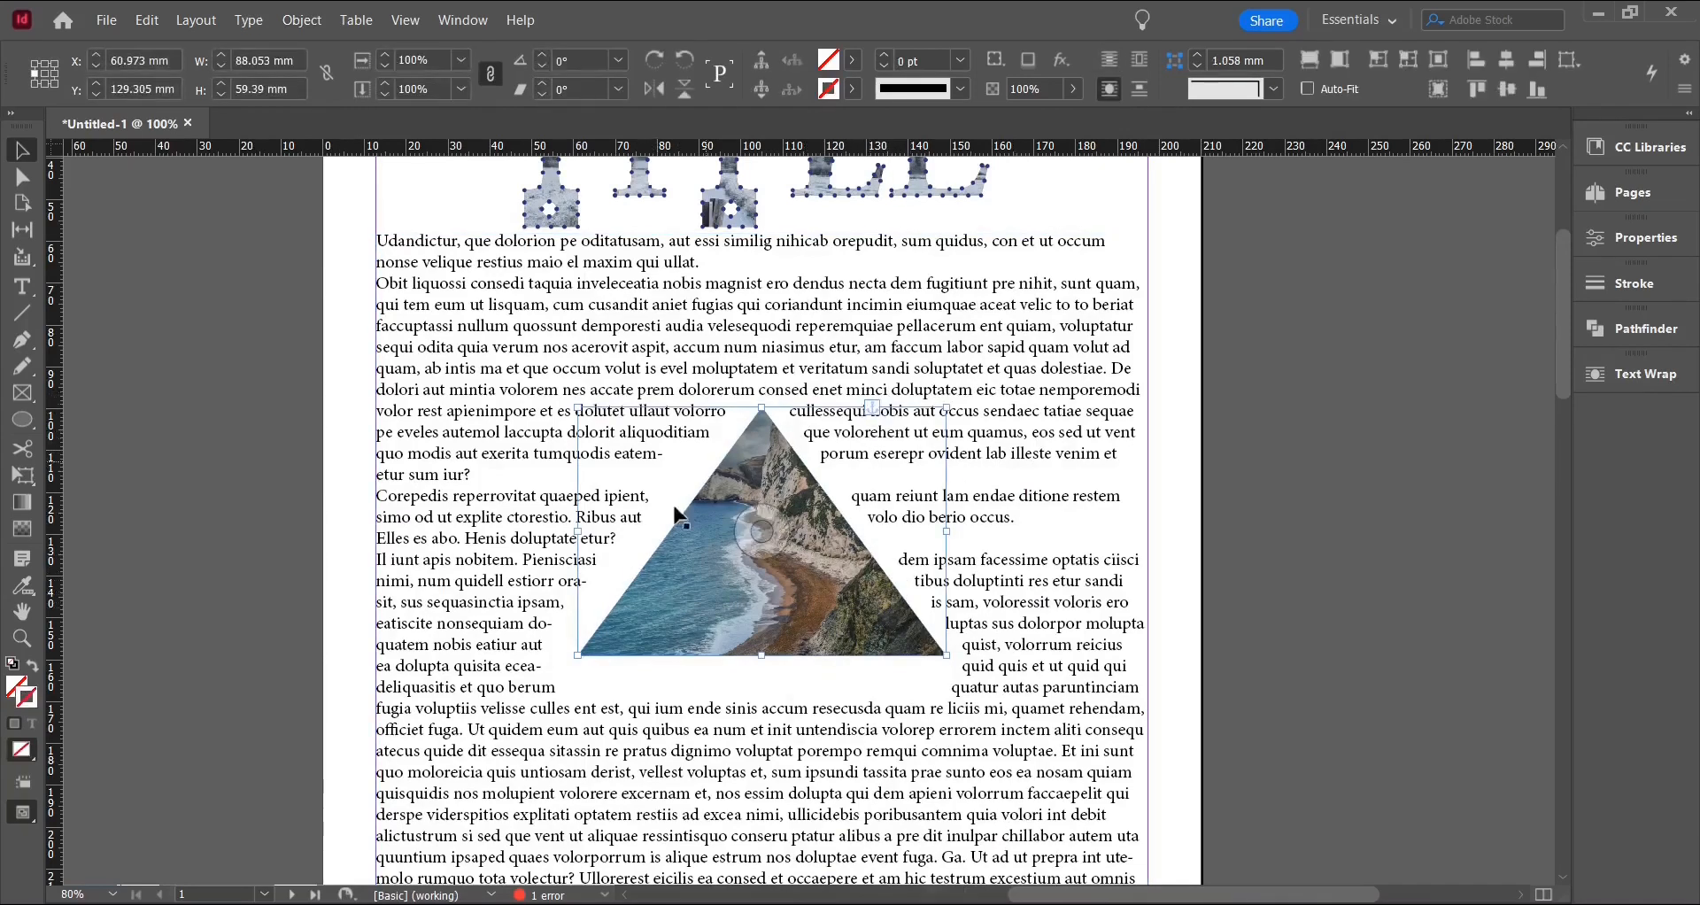
Release the triangle image from its anchor in the body text, move the text frame left to X -35.333 mm, and undo that move.
right_click(851, 592)
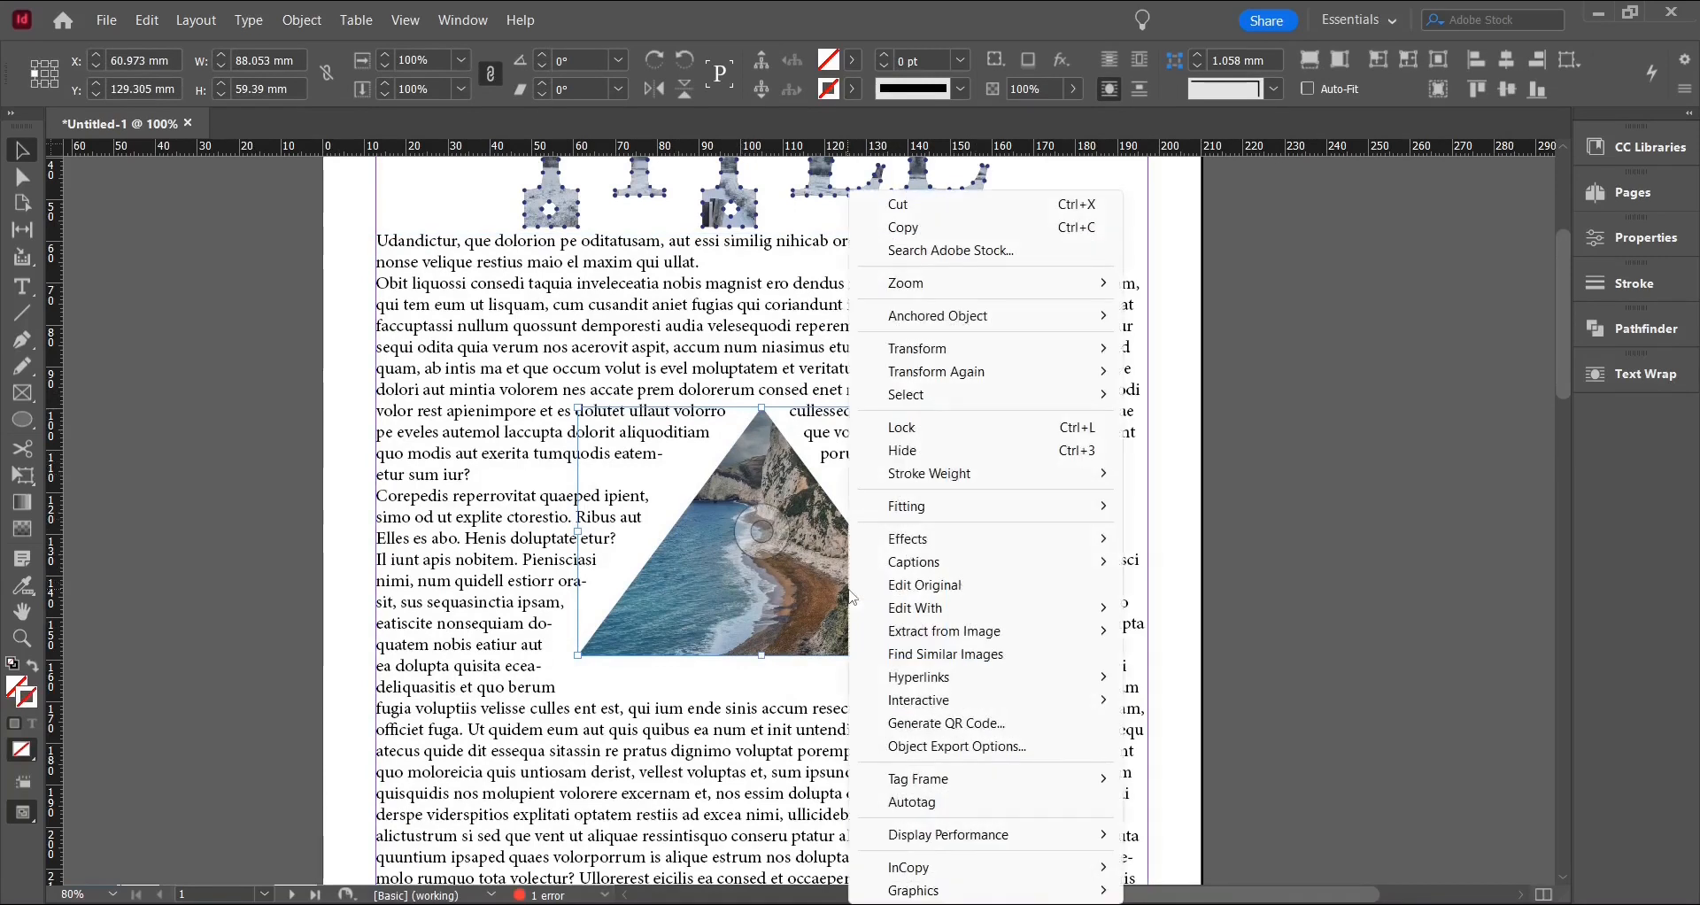
mouse_move(908, 323)
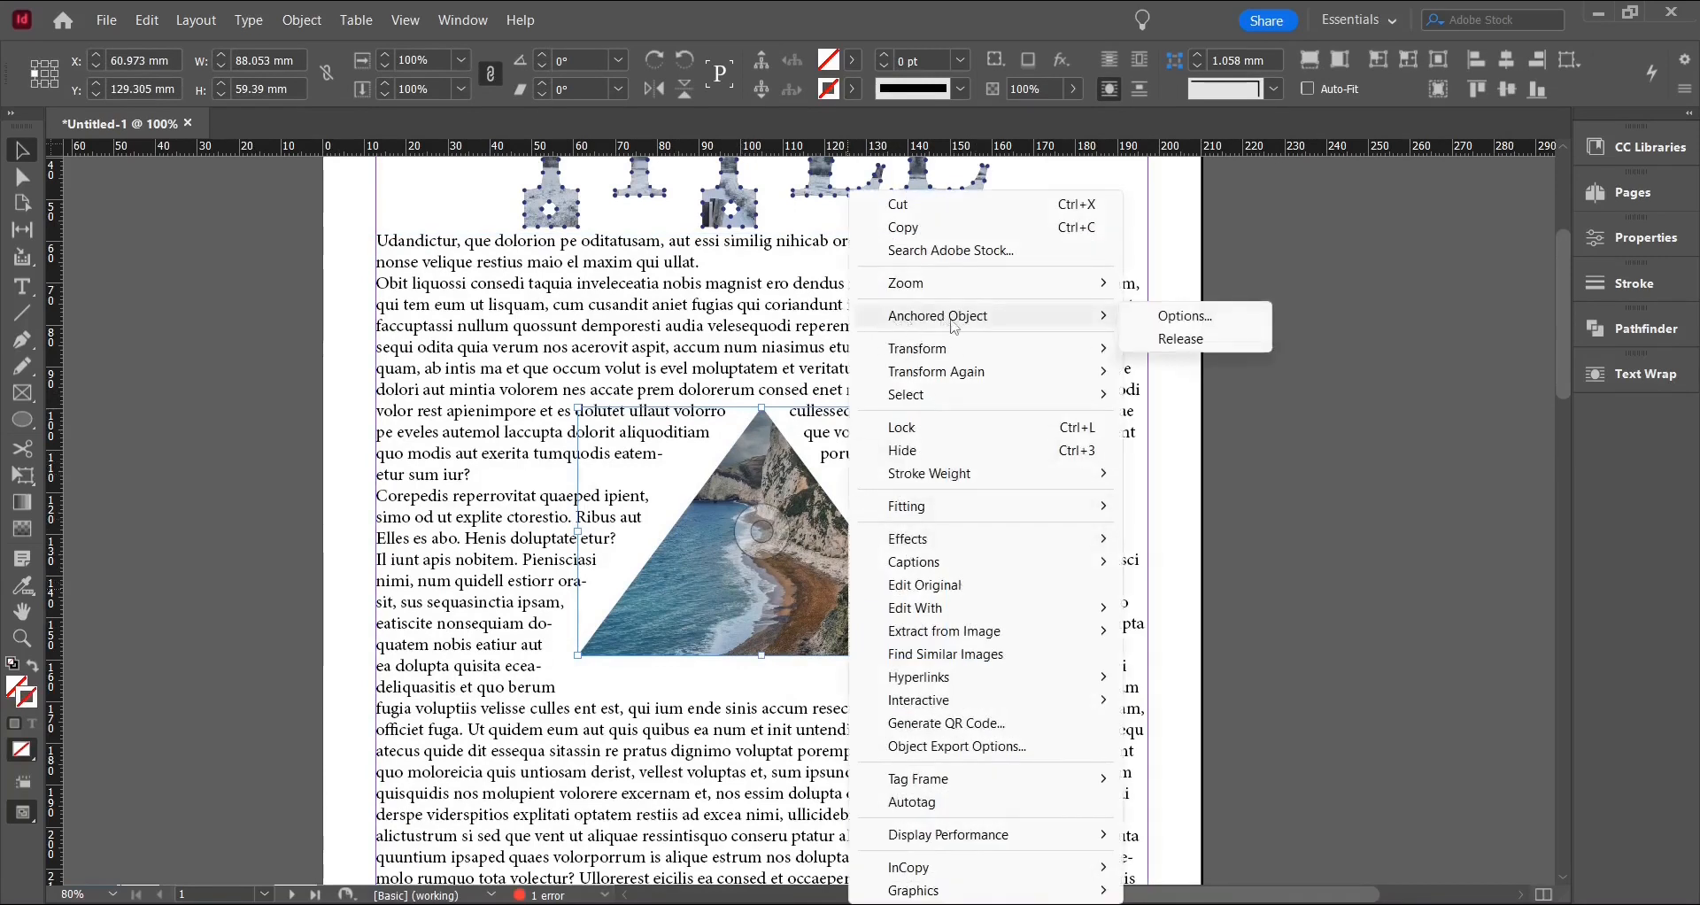
left_click(1159, 339)
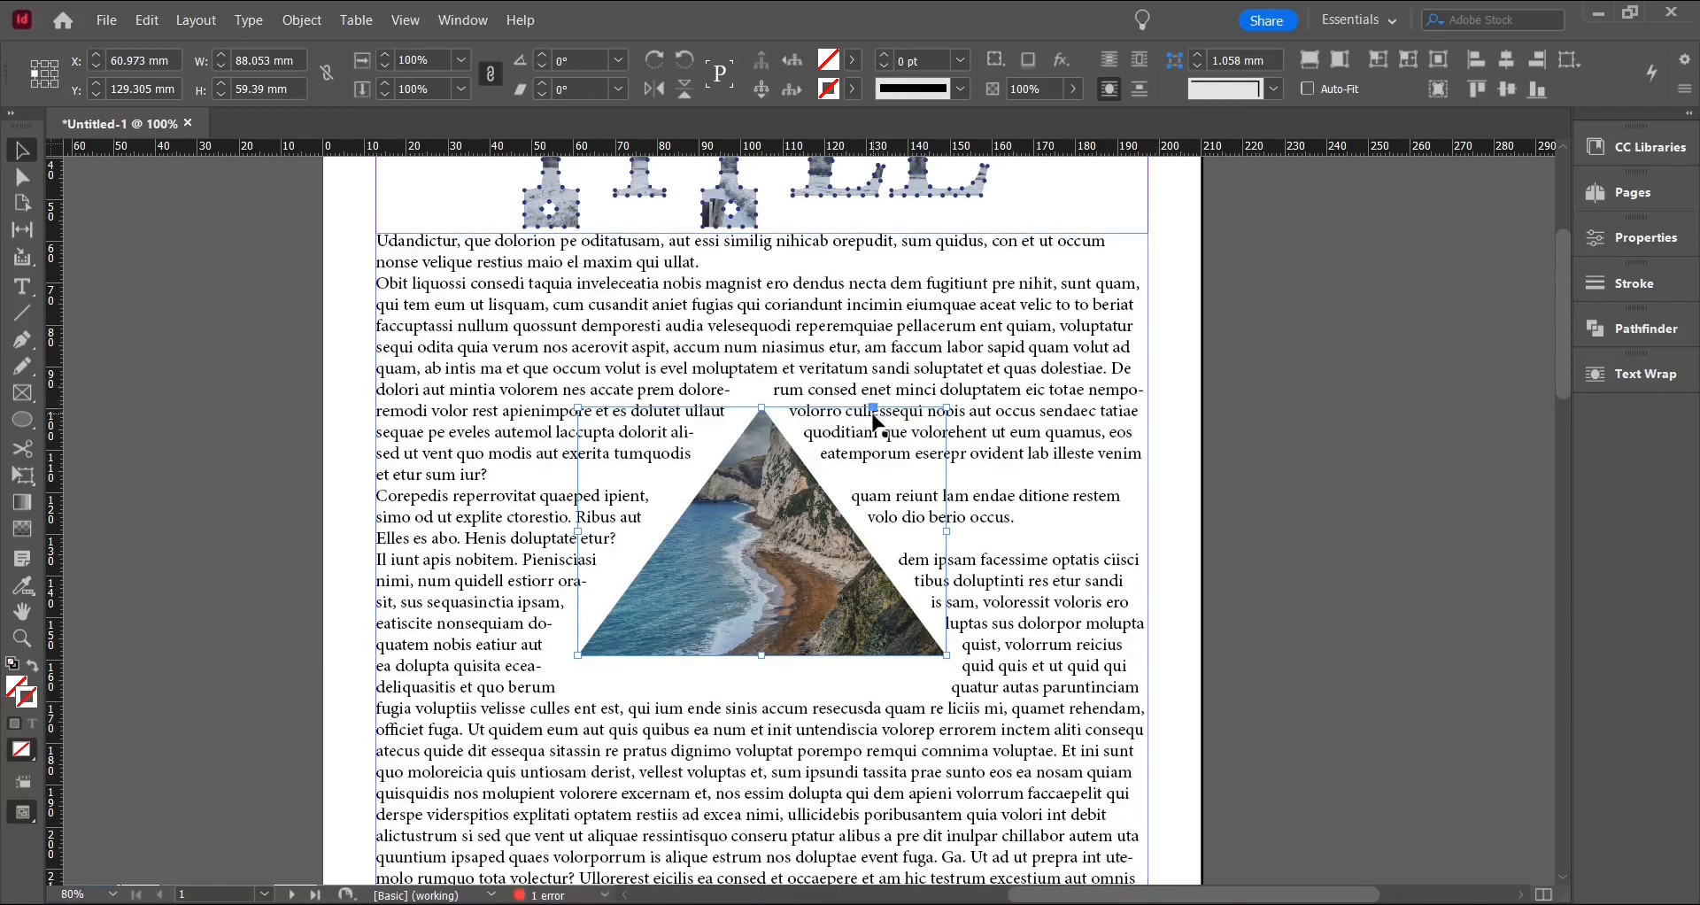
left_click_drag(1045, 391, 848, 392)
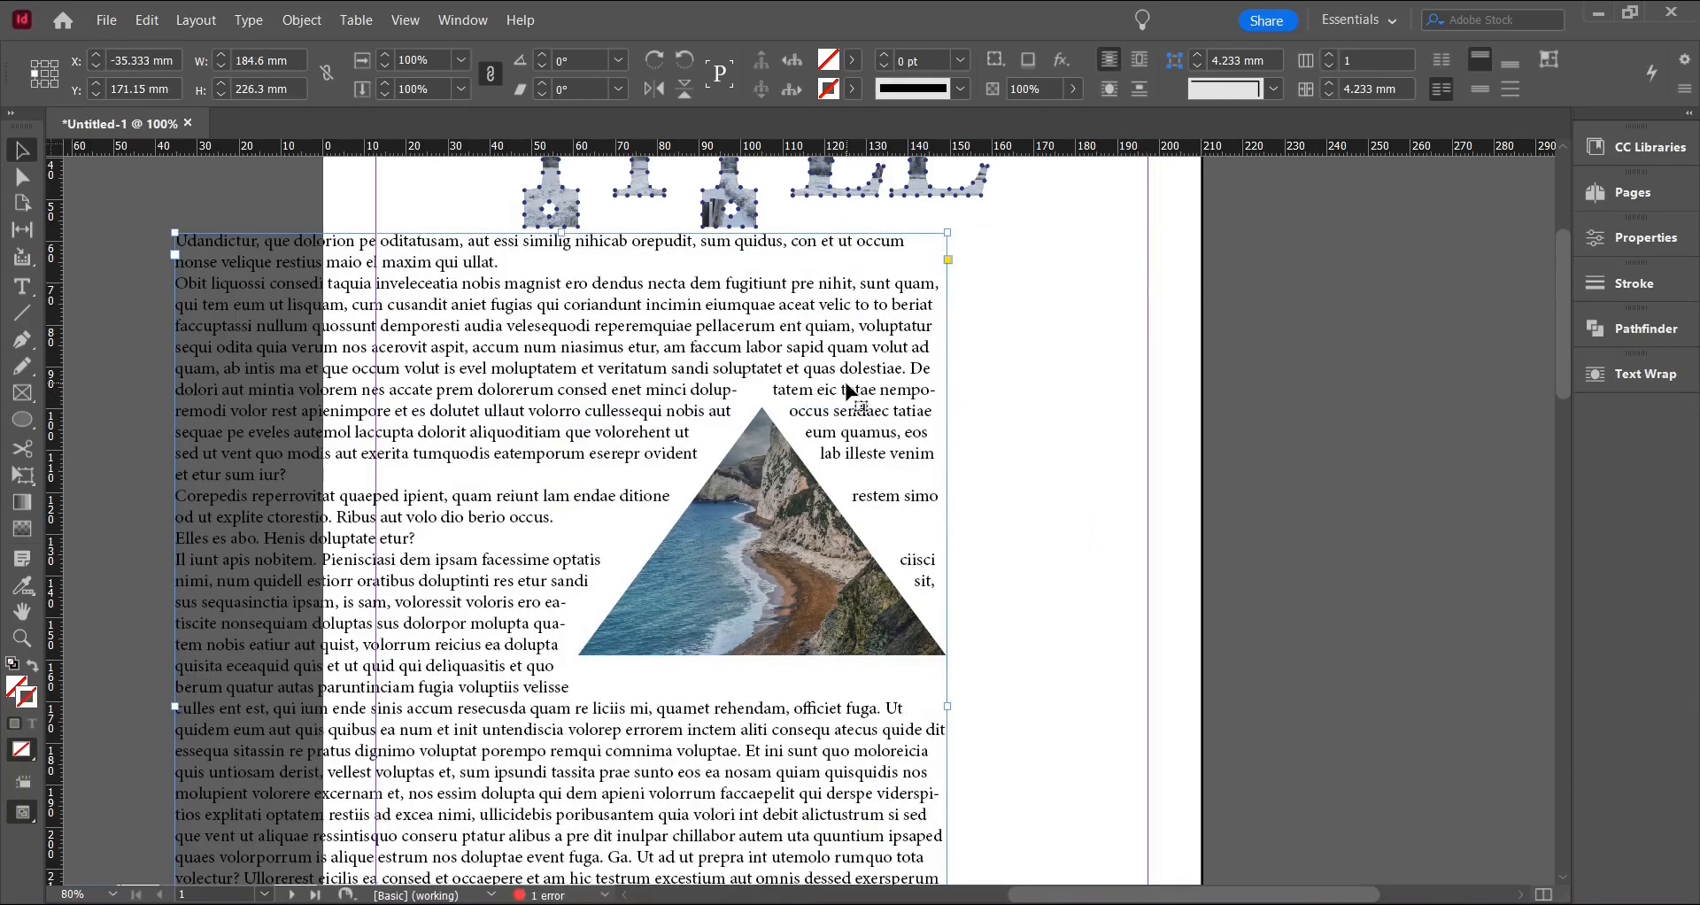
key("ctrl+z")
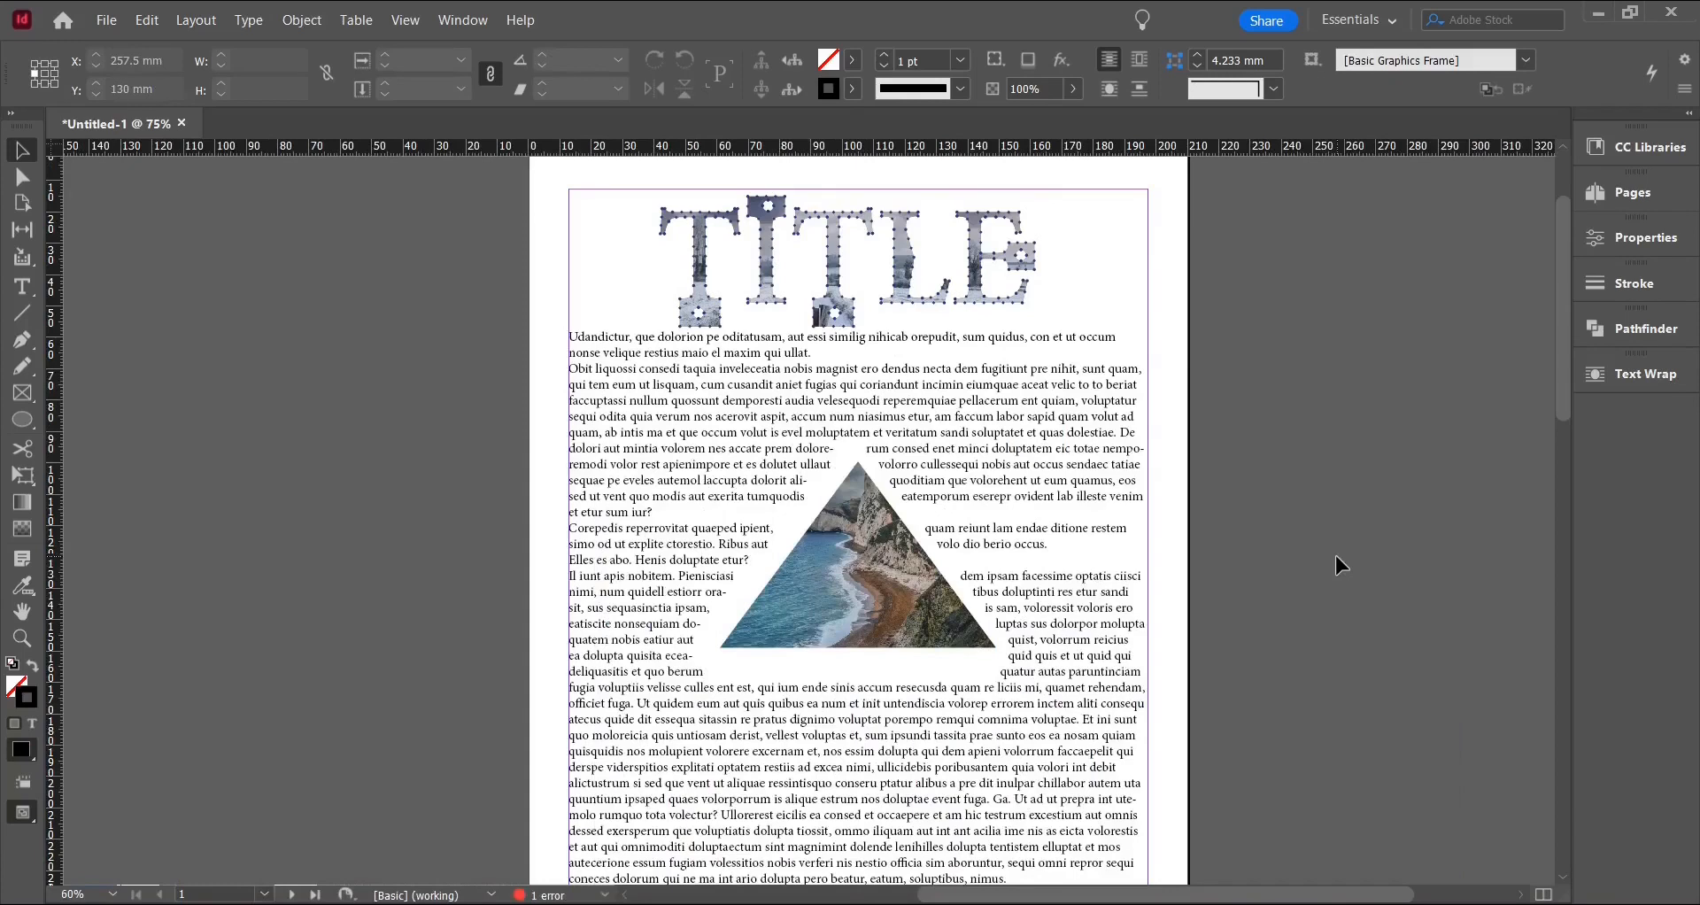
Export the title and the triangle image together as an InDesign Snippet named graphics in the InDesign documents folder, and deselect them.
left_click(870, 492)
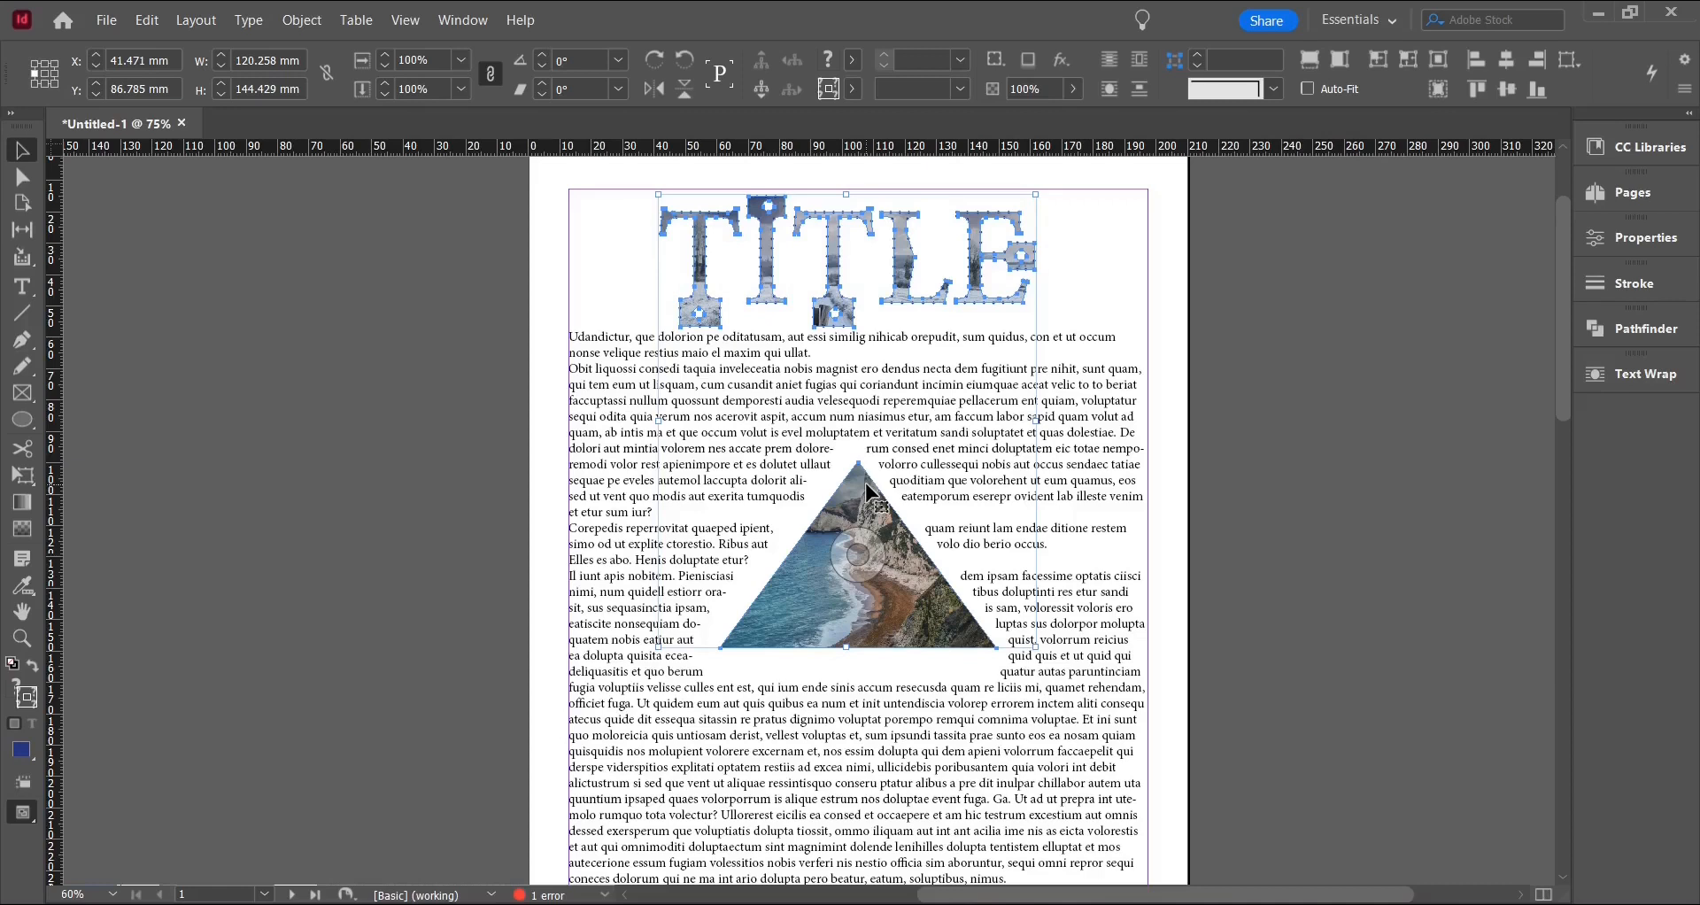
left_click(831, 587)
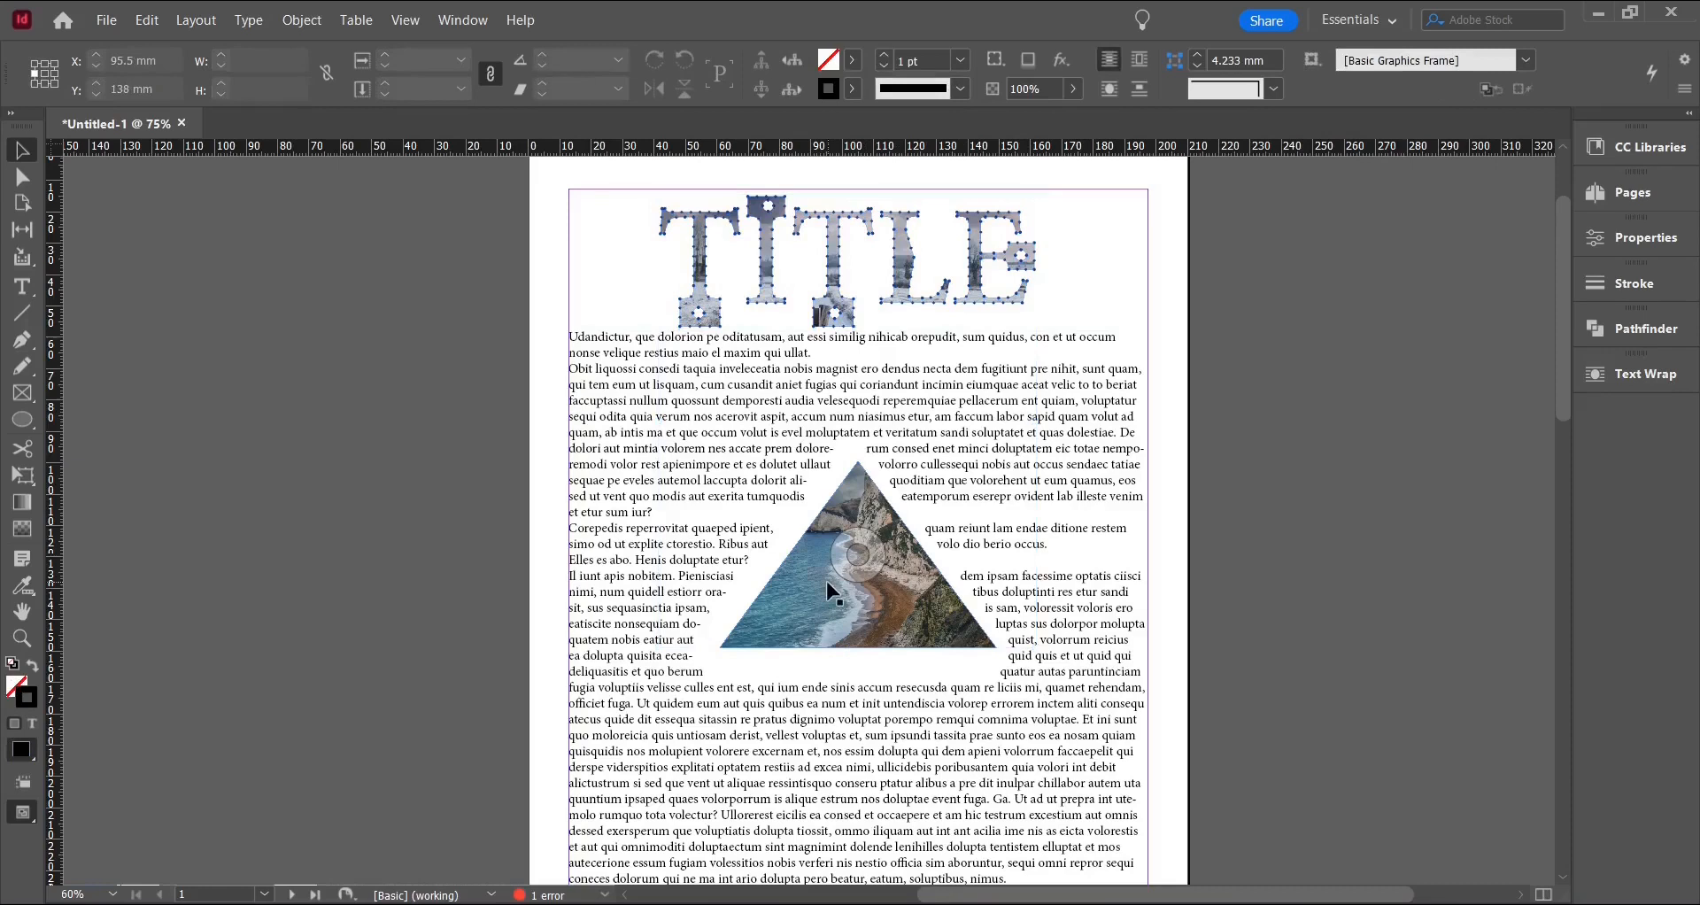
left_click(848, 316)
key("Escape")
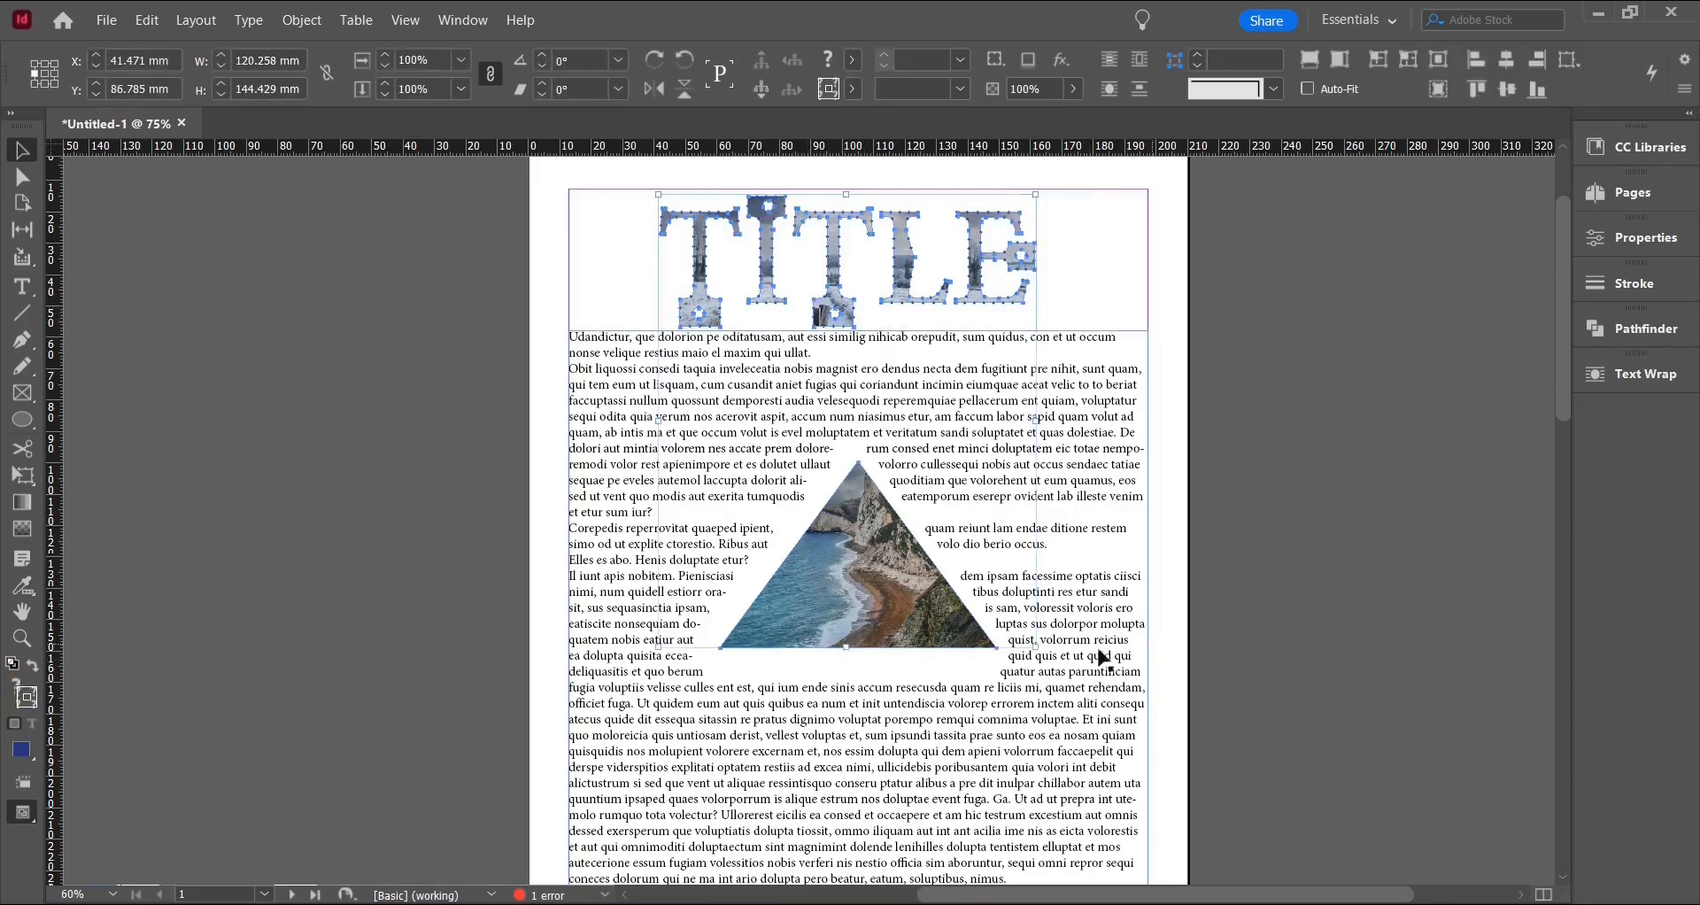
left_click(106, 20)
left_click(190, 445)
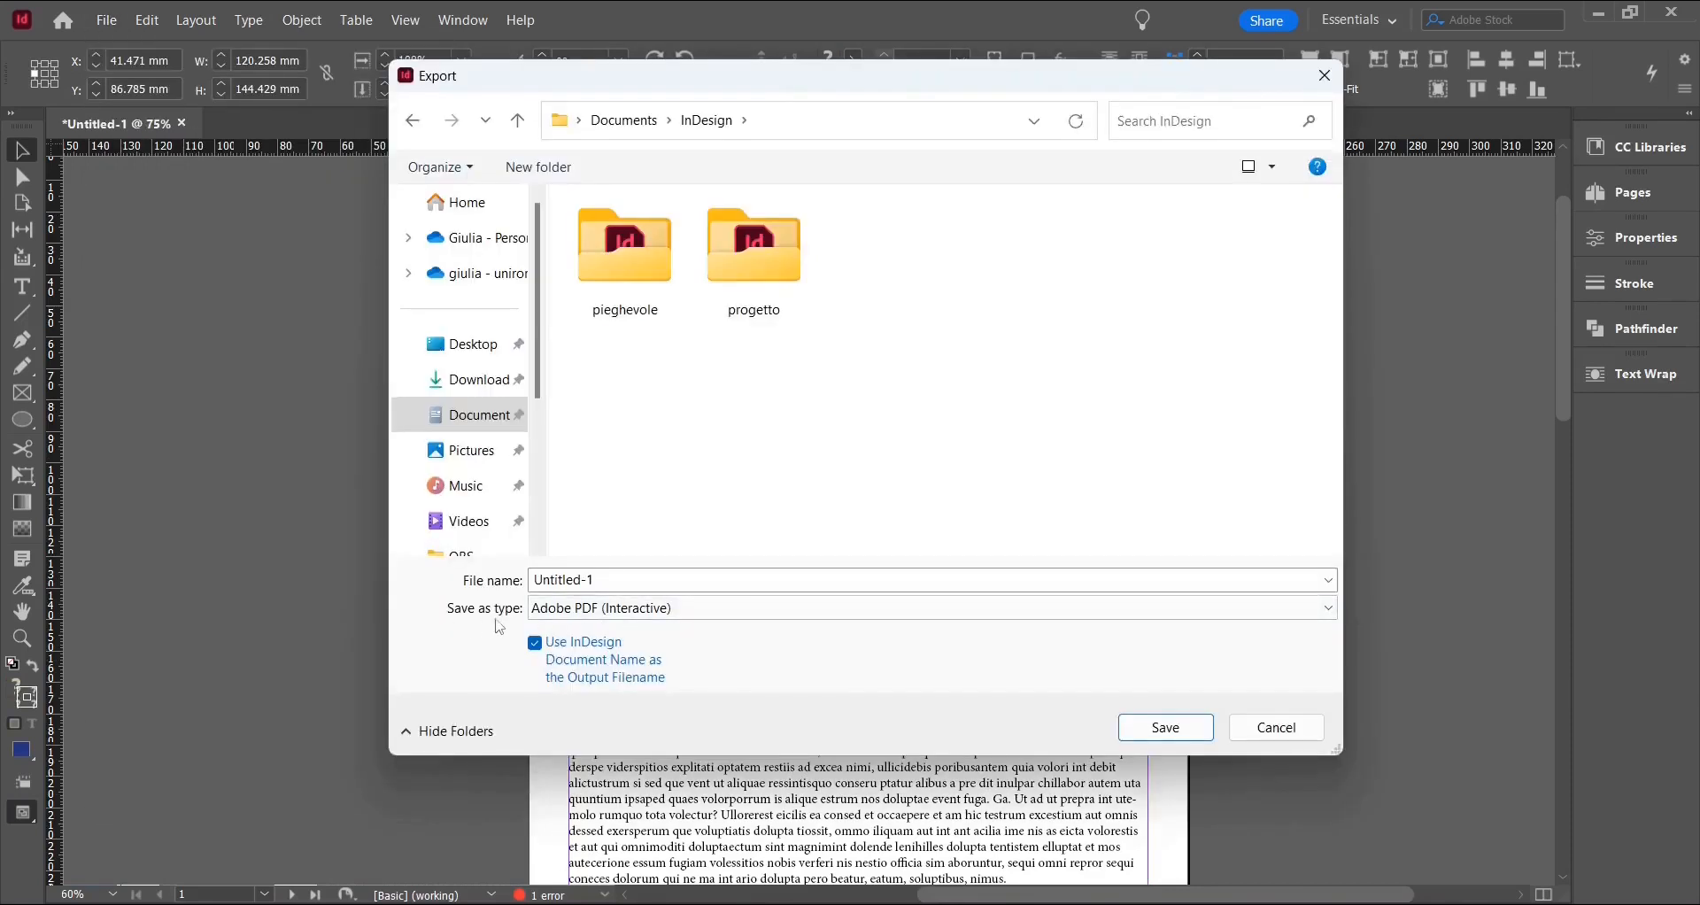
left_click(550, 620)
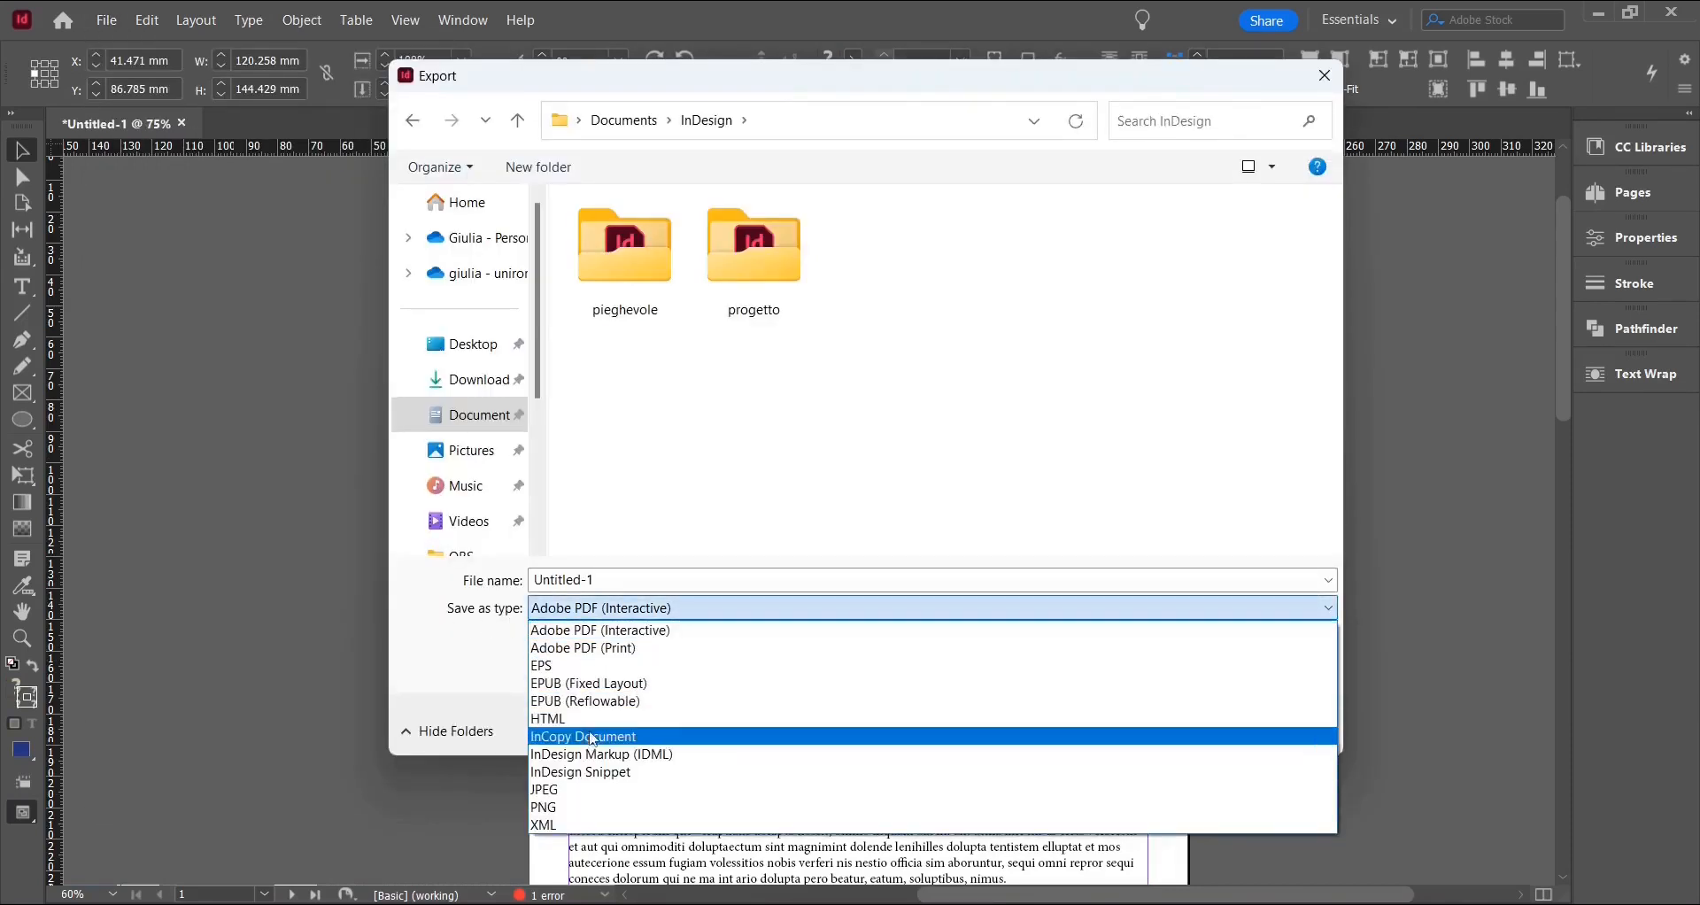
left_click(550, 772)
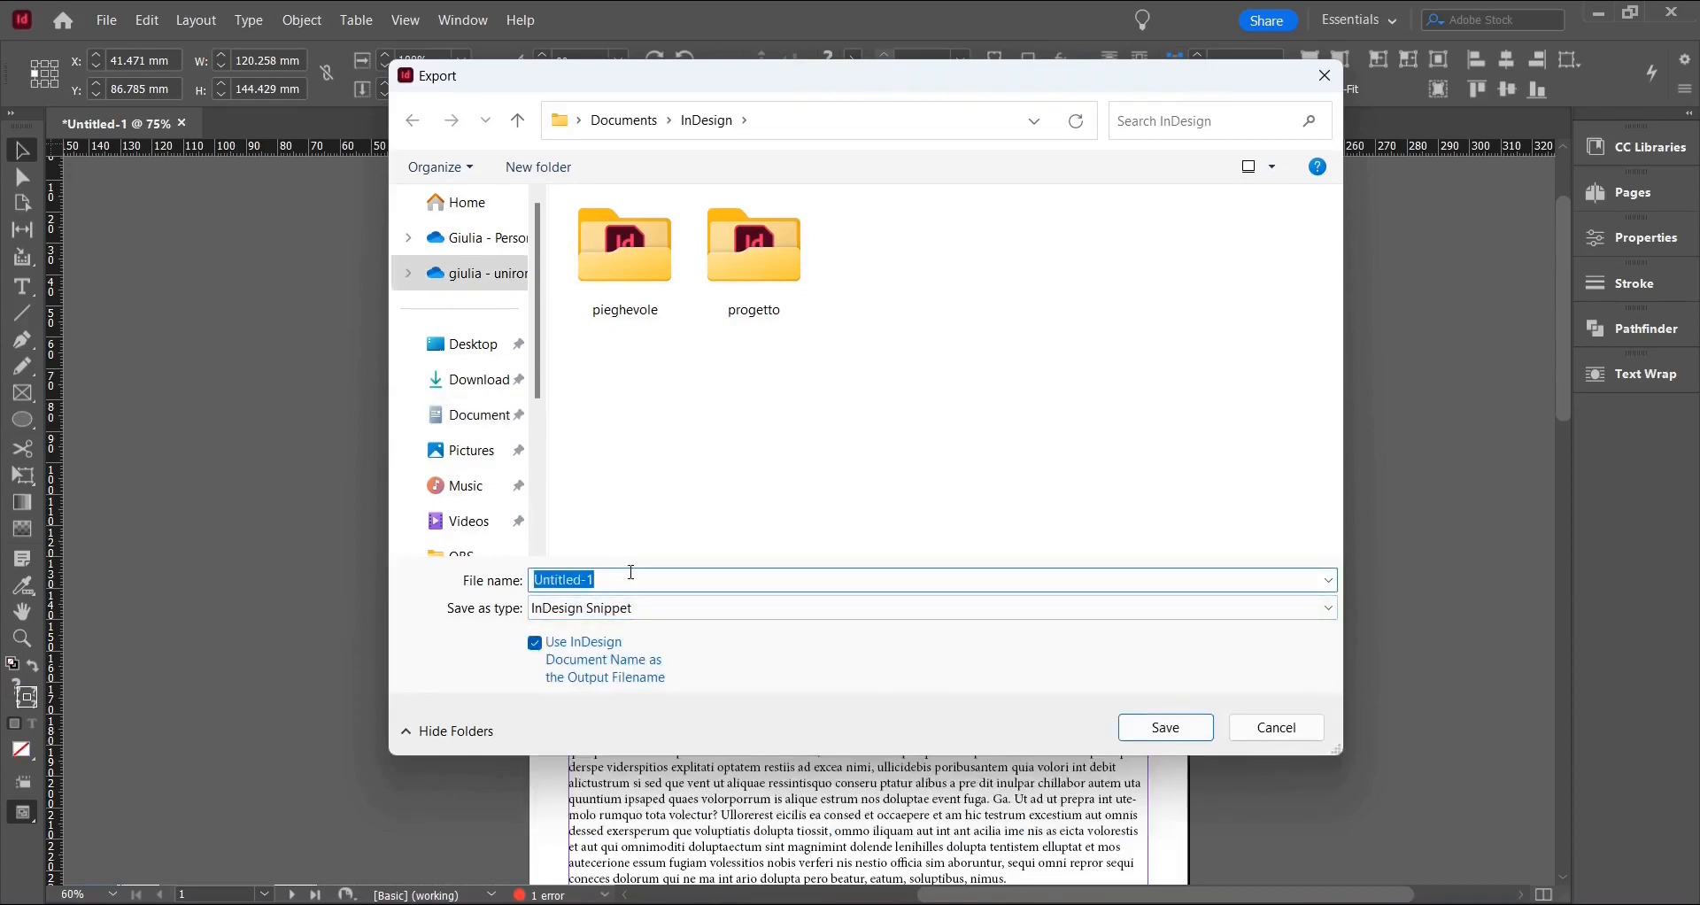
type("graphics")
left_click(1142, 731)
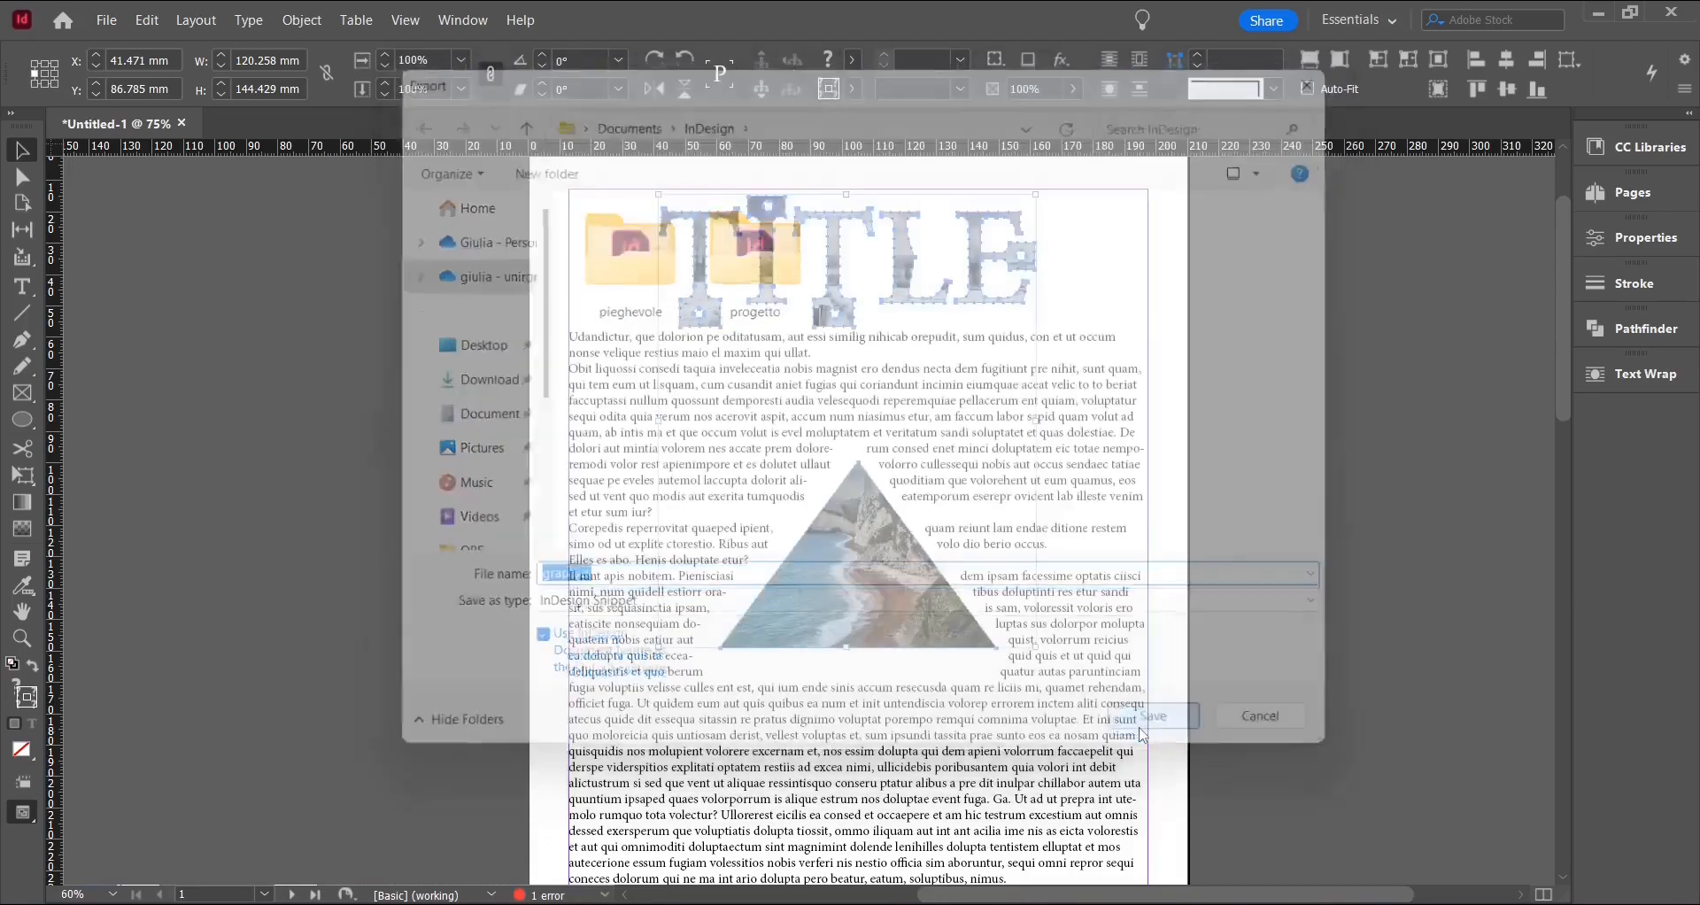
left_click(268, 462)
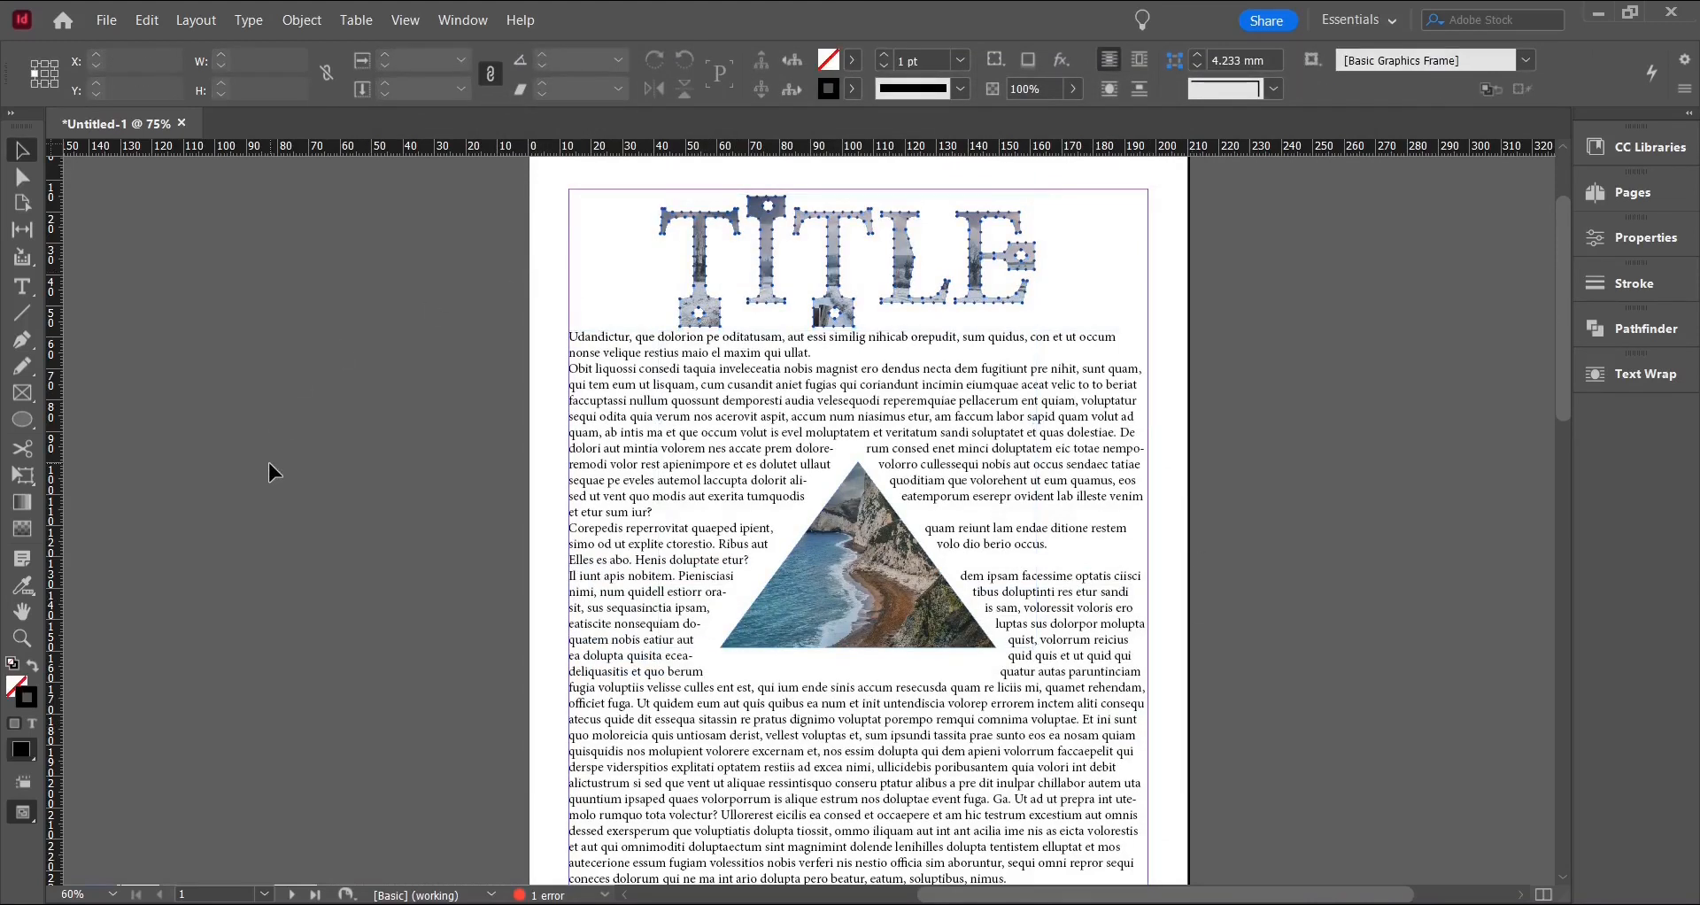
Create a new one-page portrait document from the Default preset, 210 × 297 mm with 12.7 mm margins.
left_click(105, 19)
mouse_move(142, 40)
left_click(481, 42)
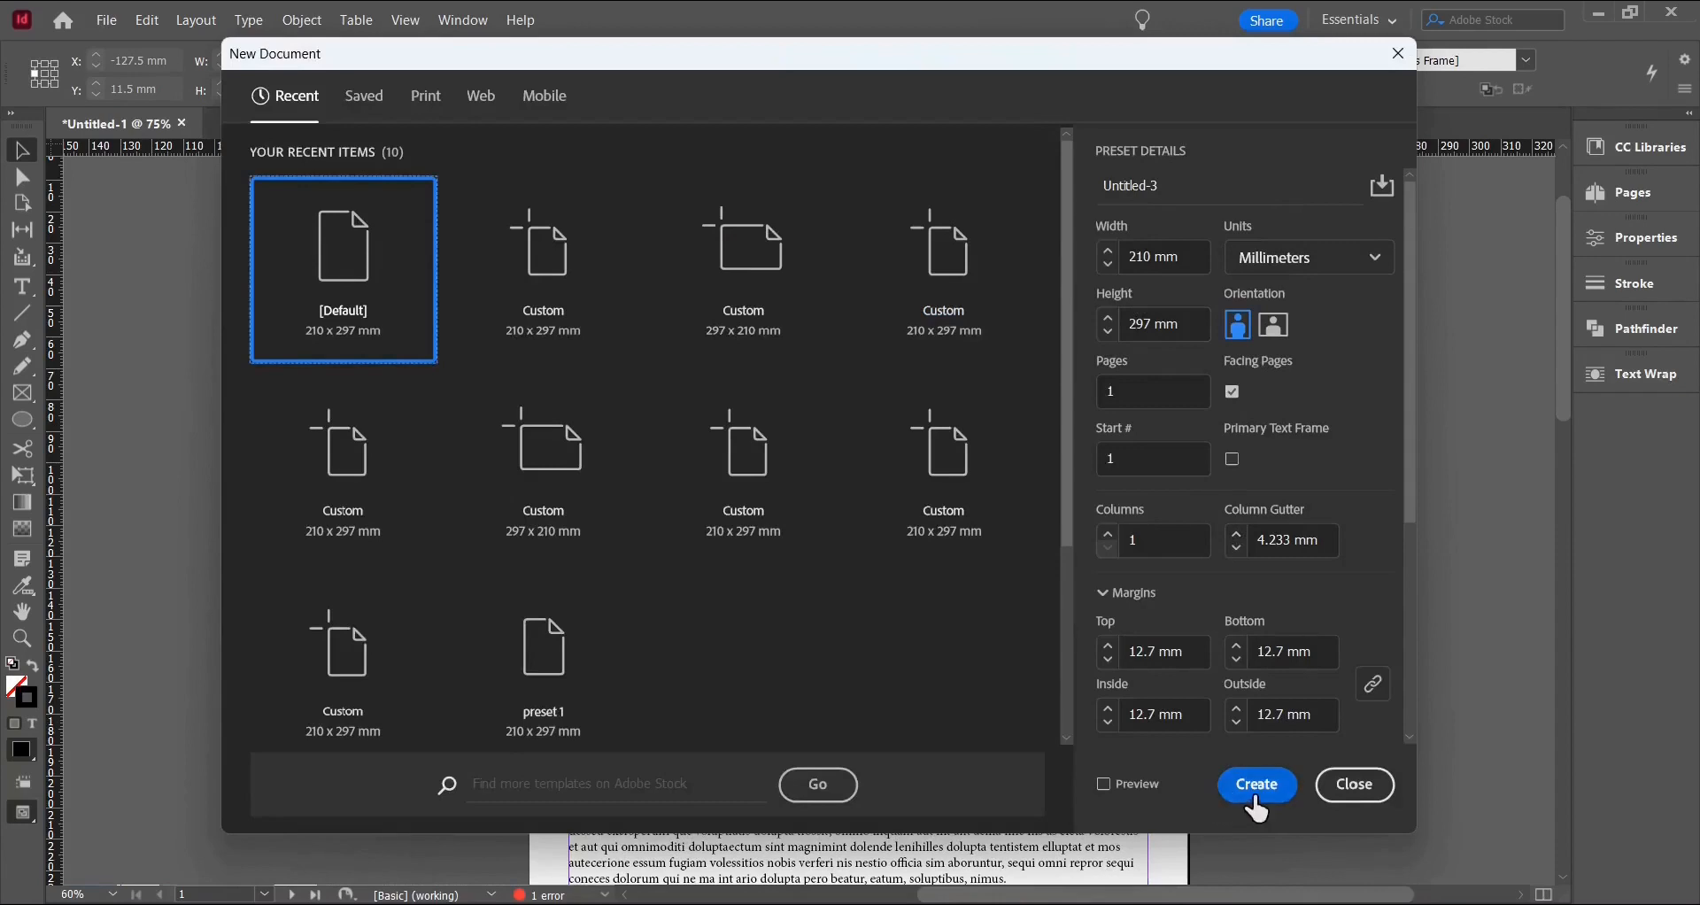
left_click(1257, 785)
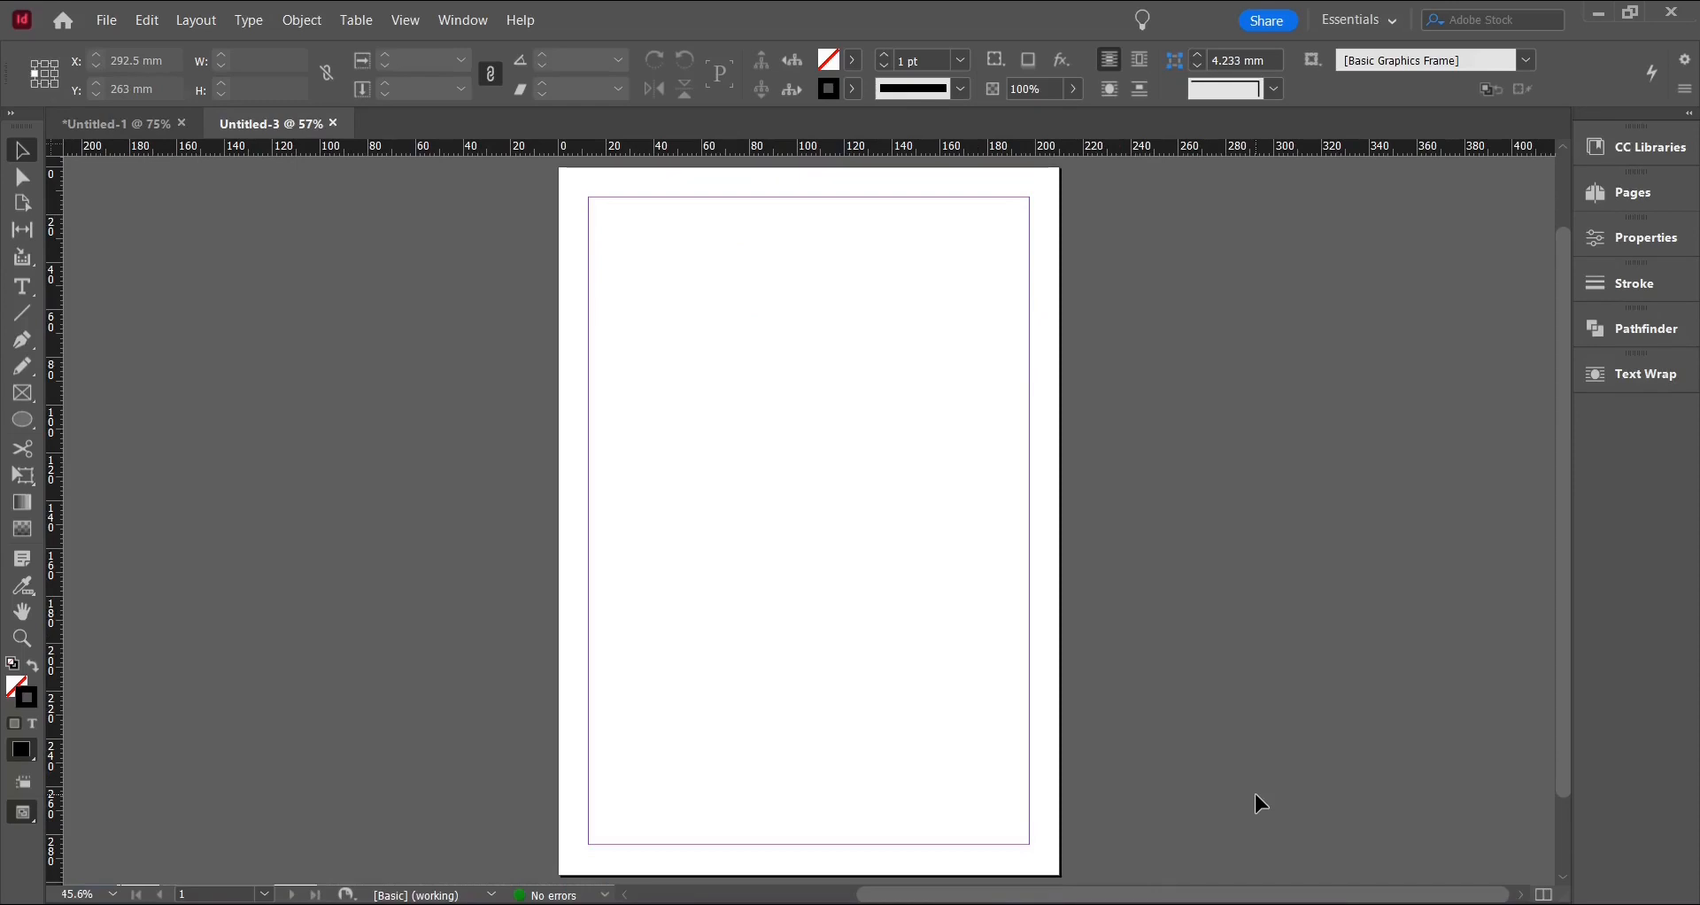
Place the graphics snippet on the page of the new document and select its title.
left_click(107, 21)
left_click(155, 321)
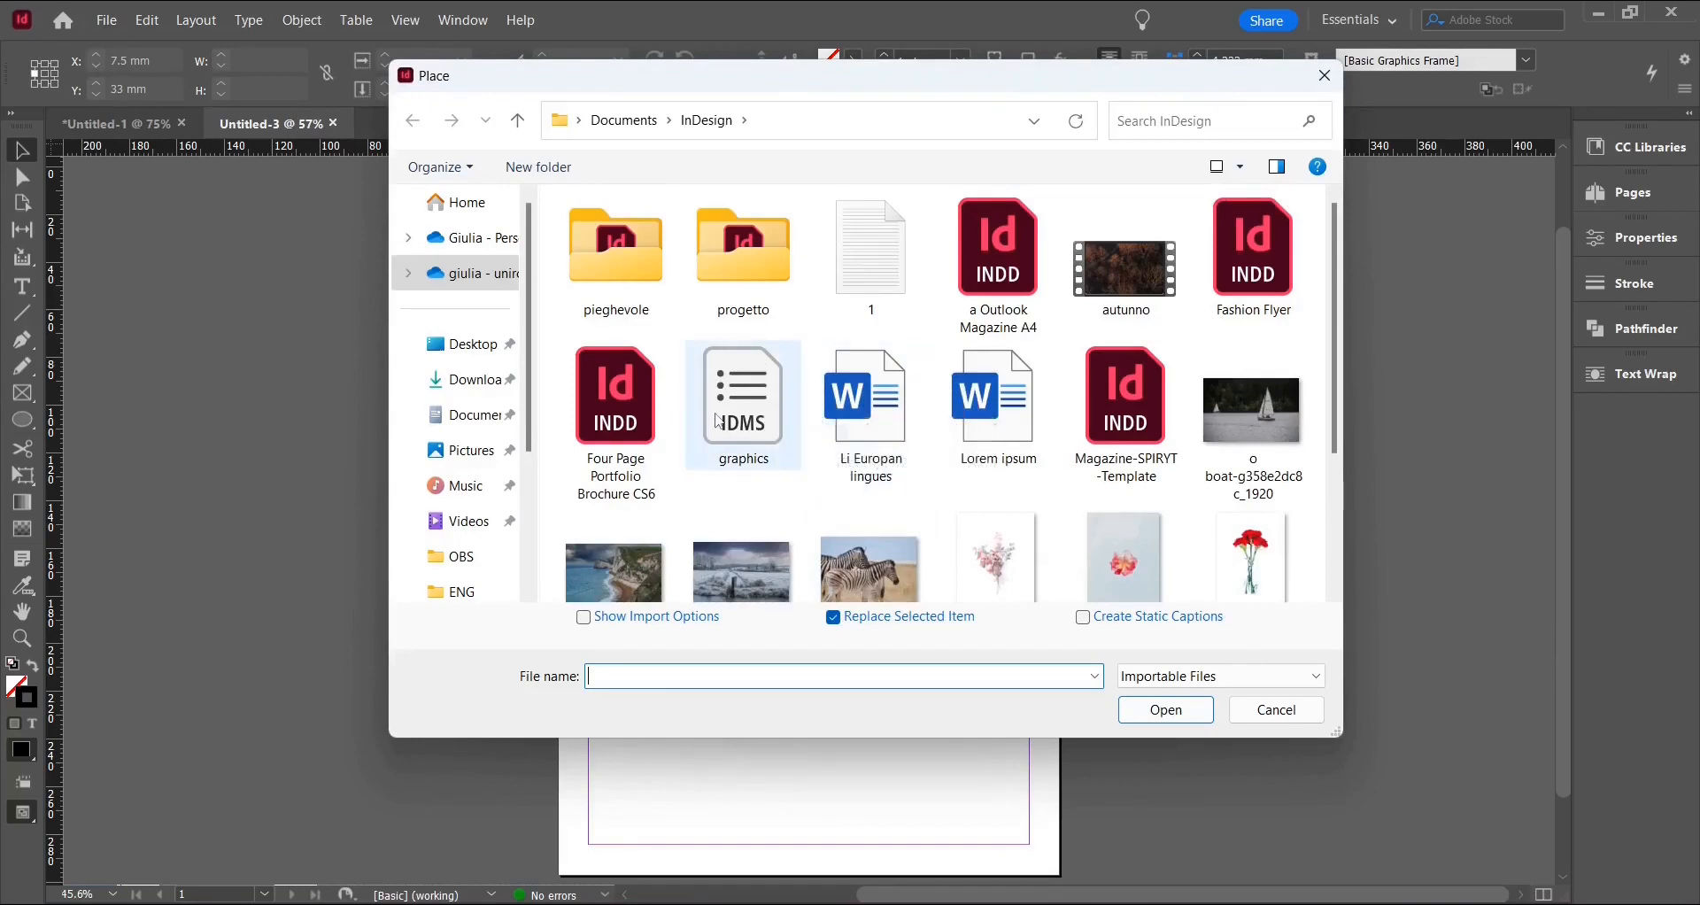
left_click(751, 416)
left_click(1160, 714)
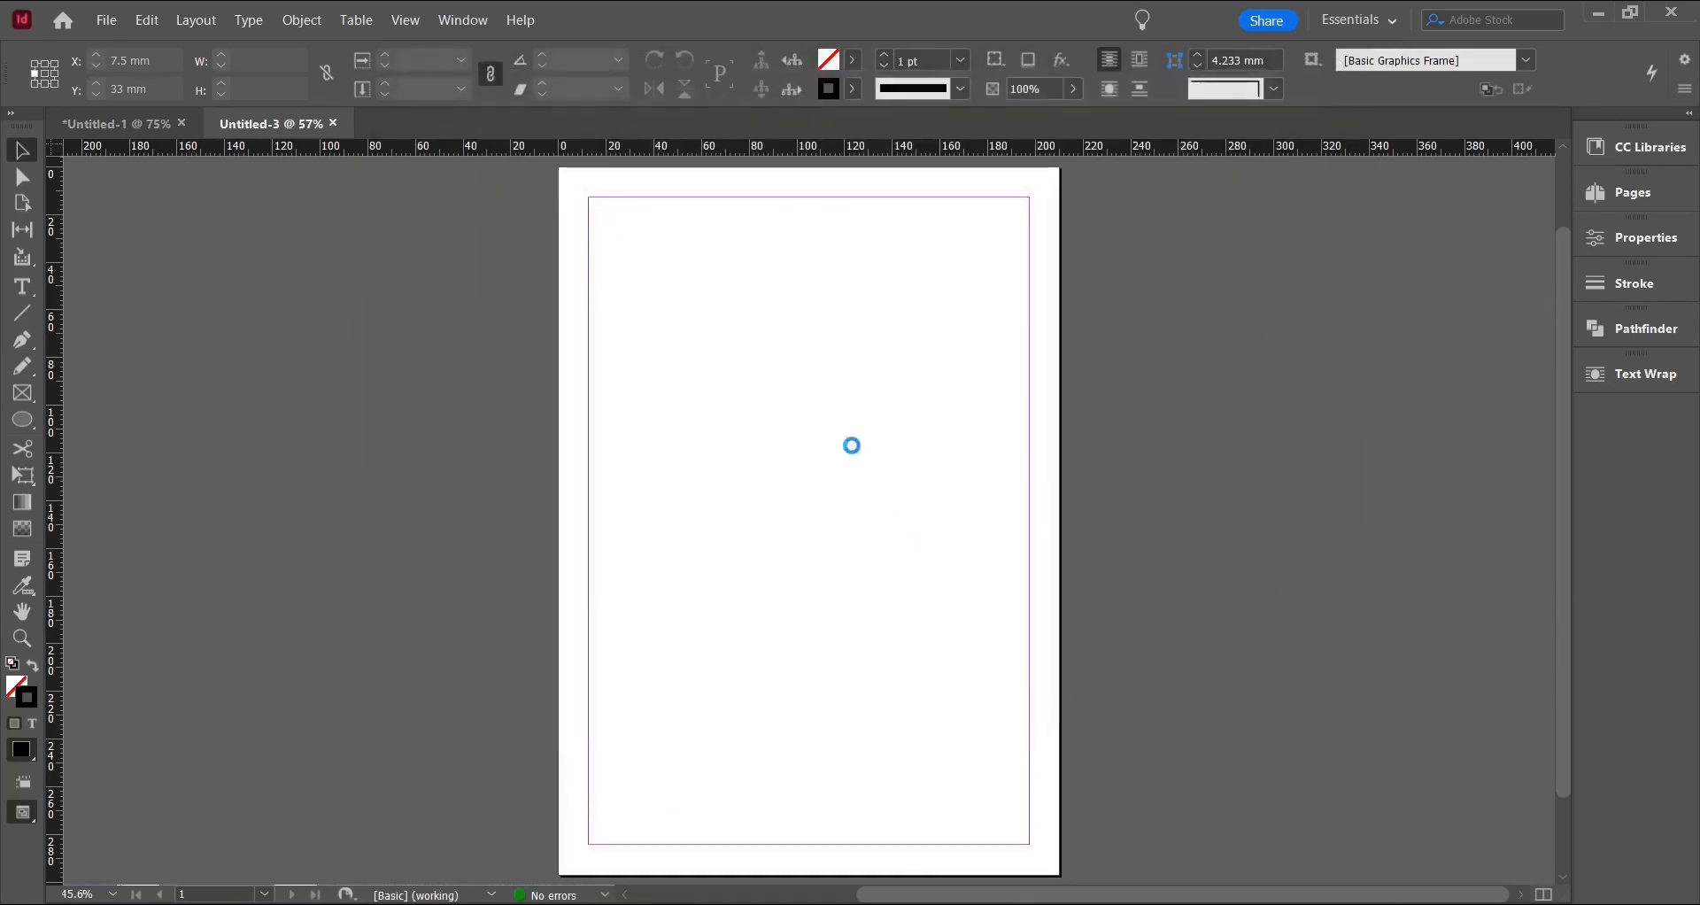
left_click_drag(611, 251, 952, 642)
key("ctrl+=")
left_click(1061, 643)
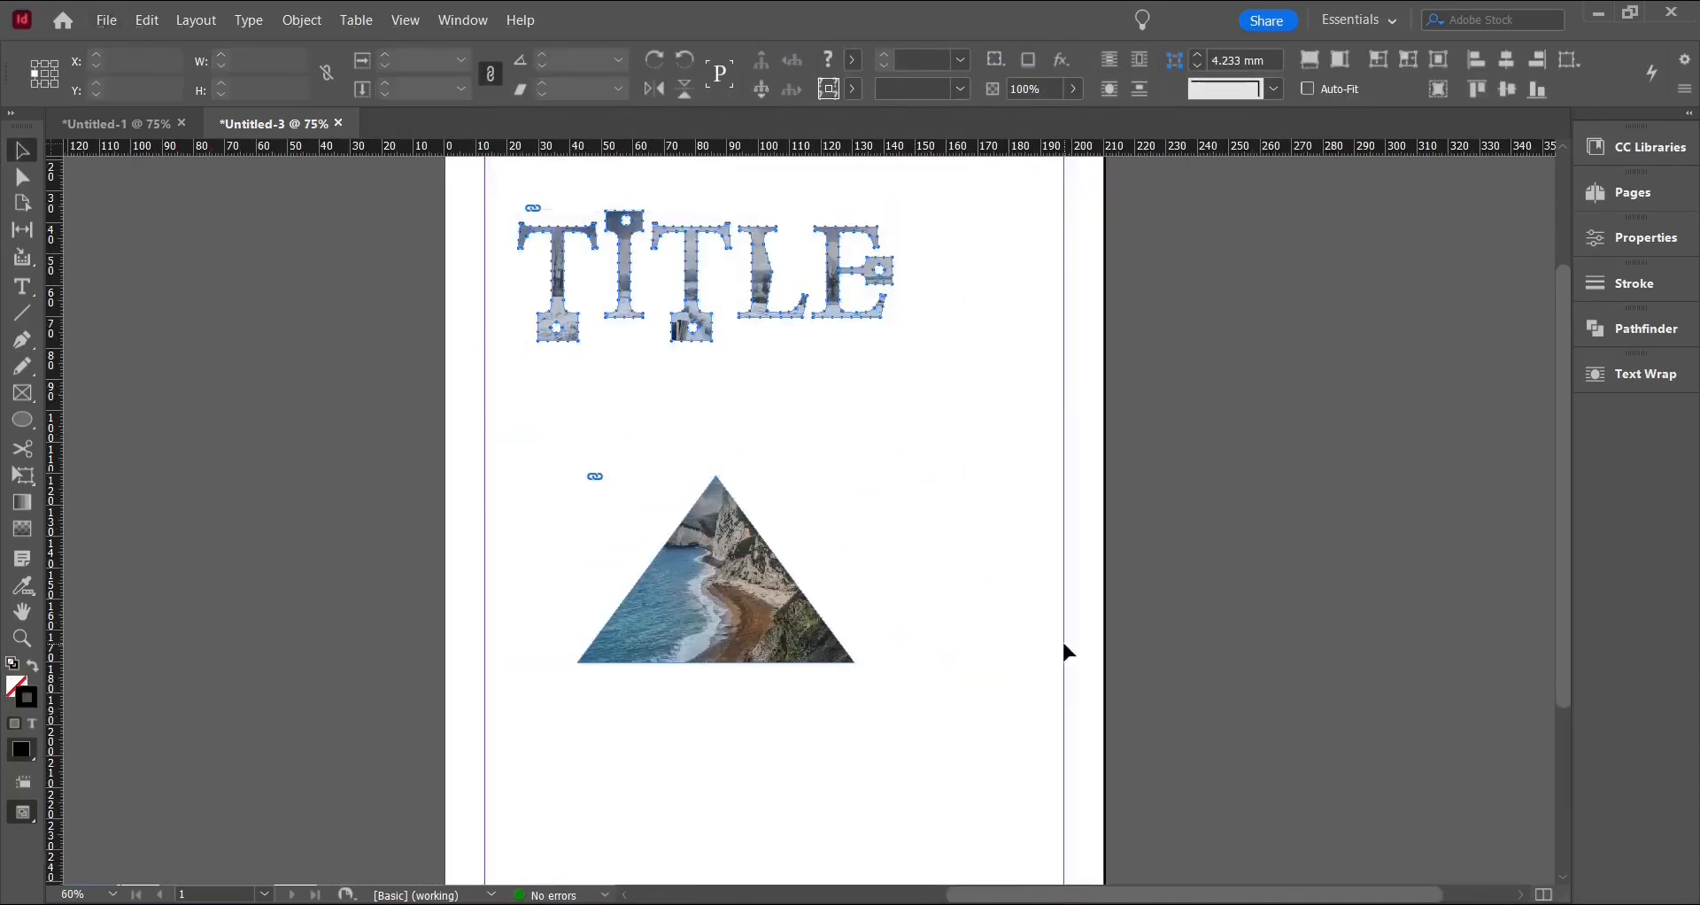
left_click(759, 575)
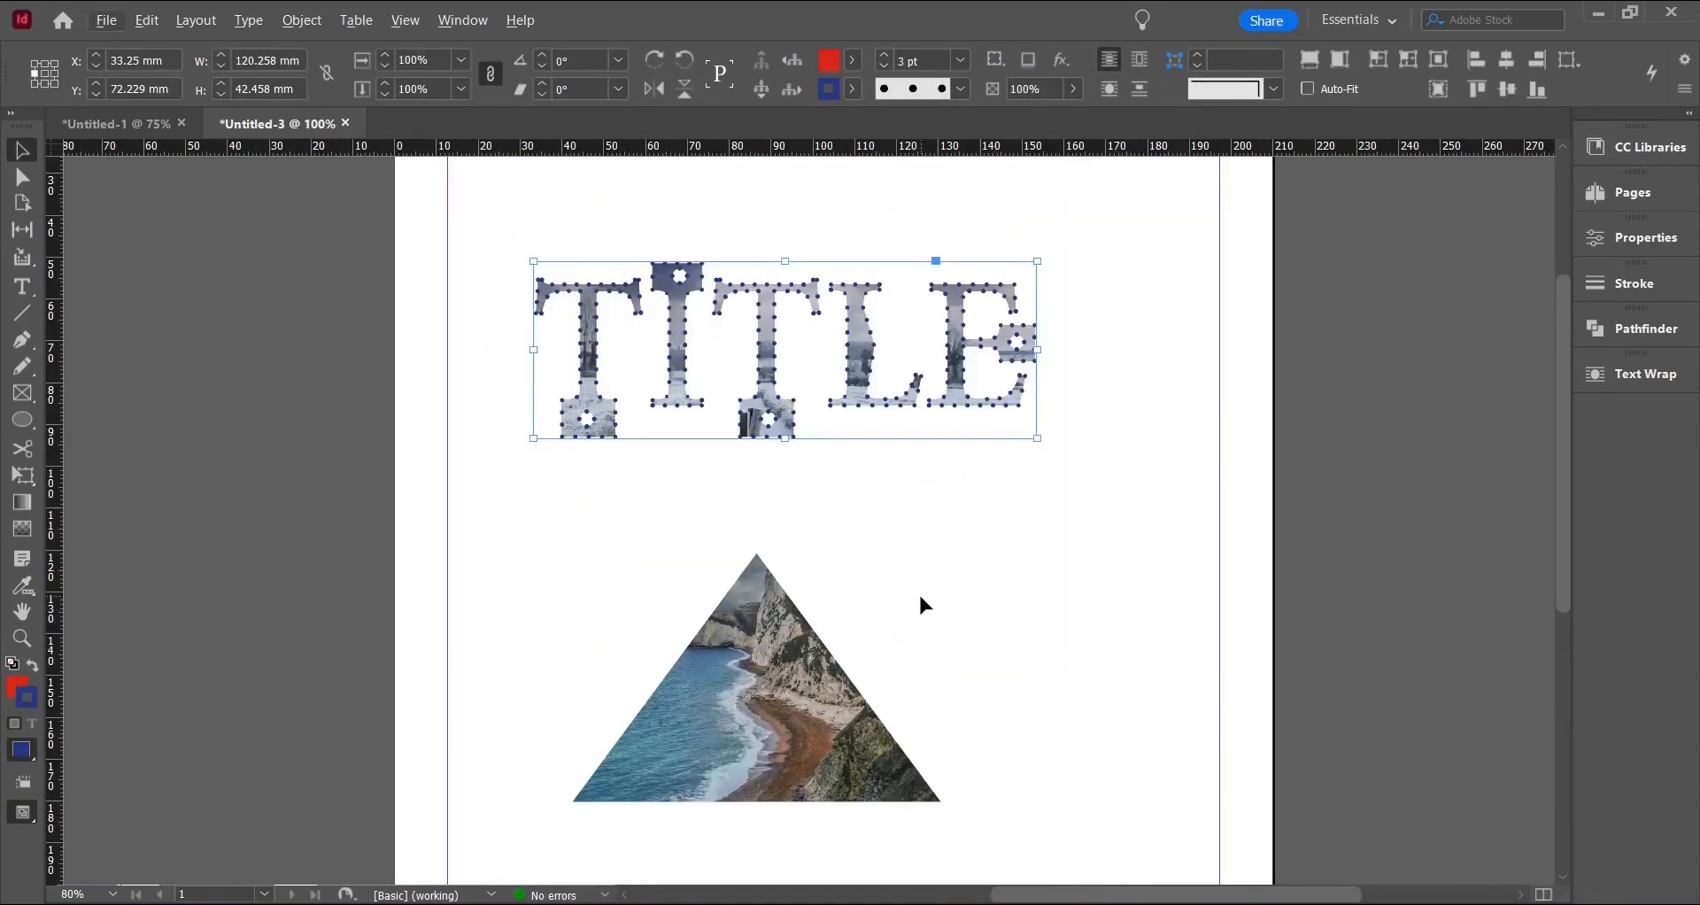